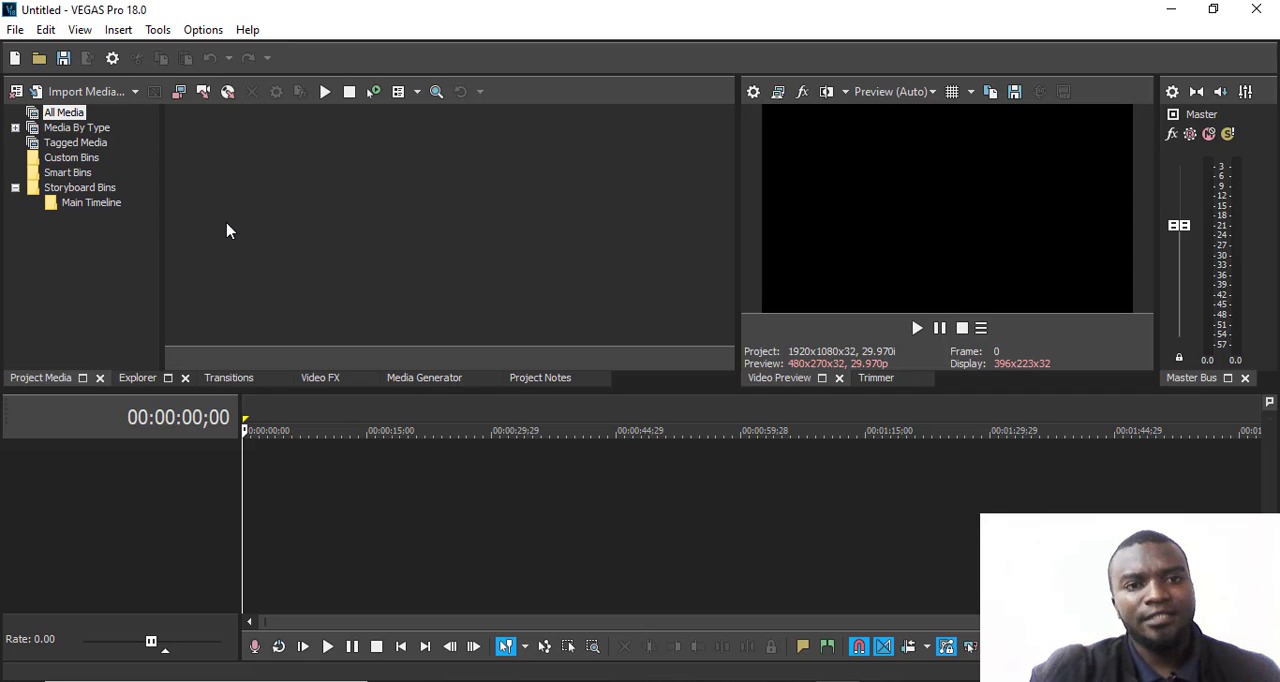
- Open the media import dialog and show the files in the MYSELFVIDEOS folder as medium icons
{"action": "left_click", "coordinate": [15, 29]}
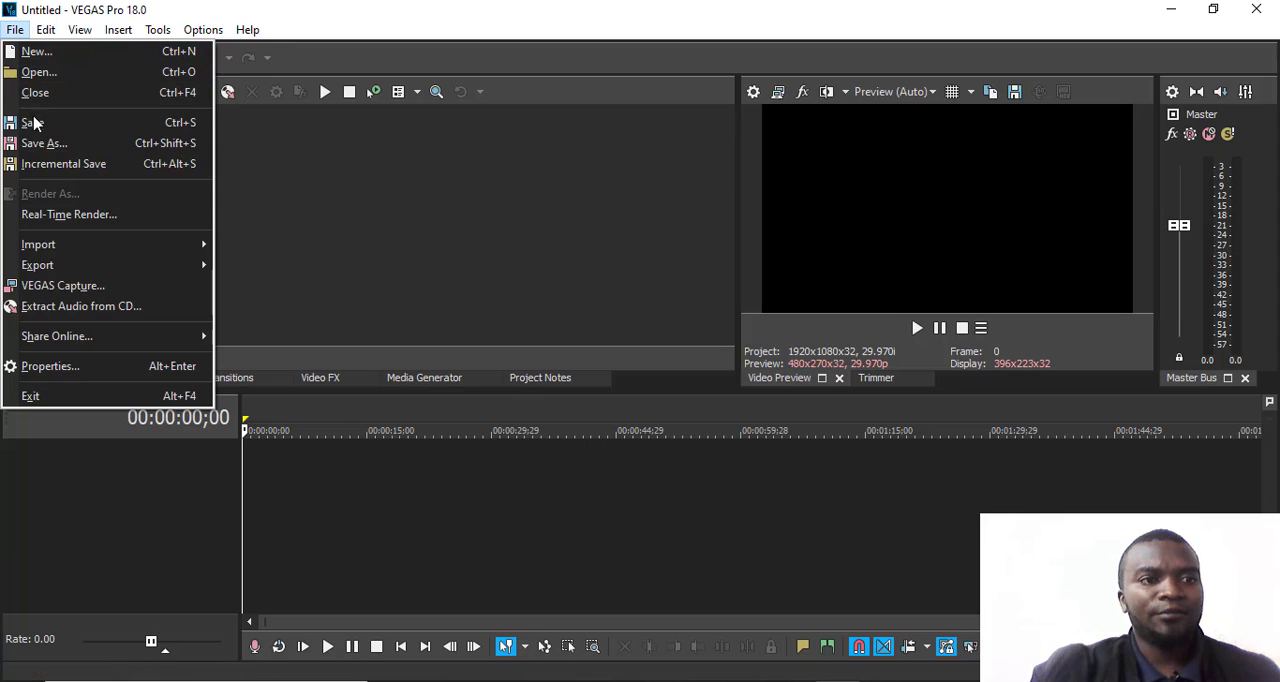
{"action": "mouse_move", "coordinate": [72, 252]}
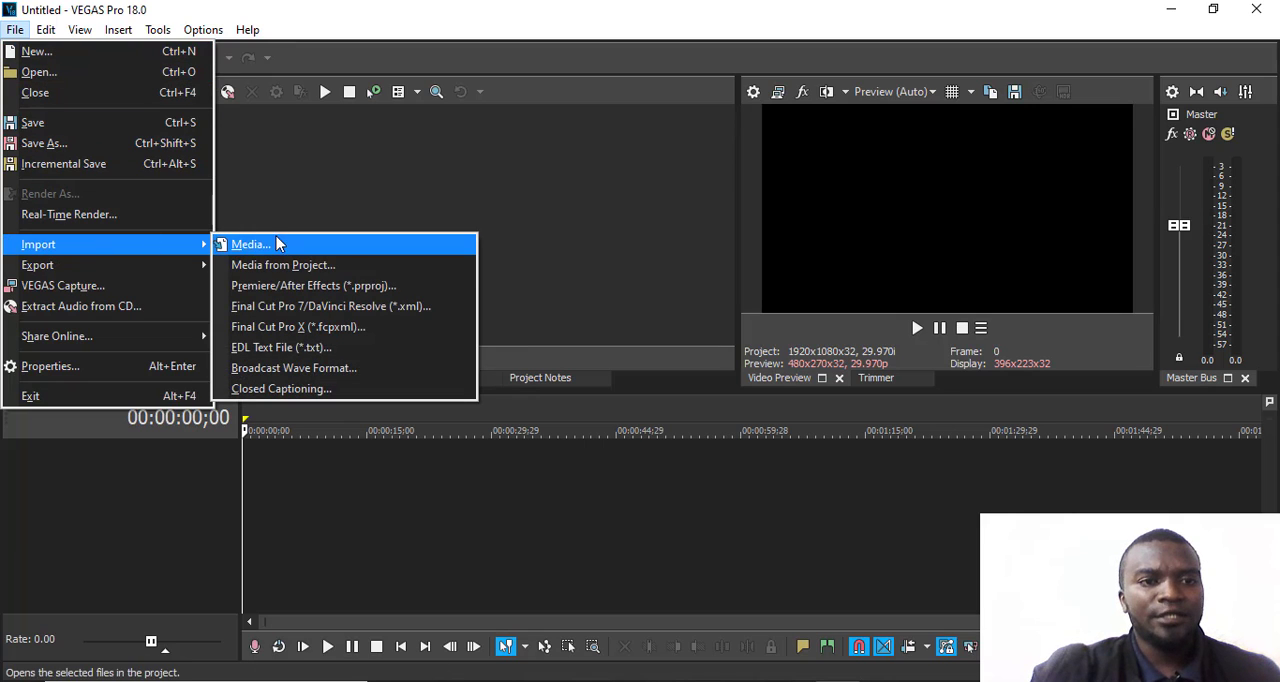
{"action": "left_click", "coordinate": [322, 250]}
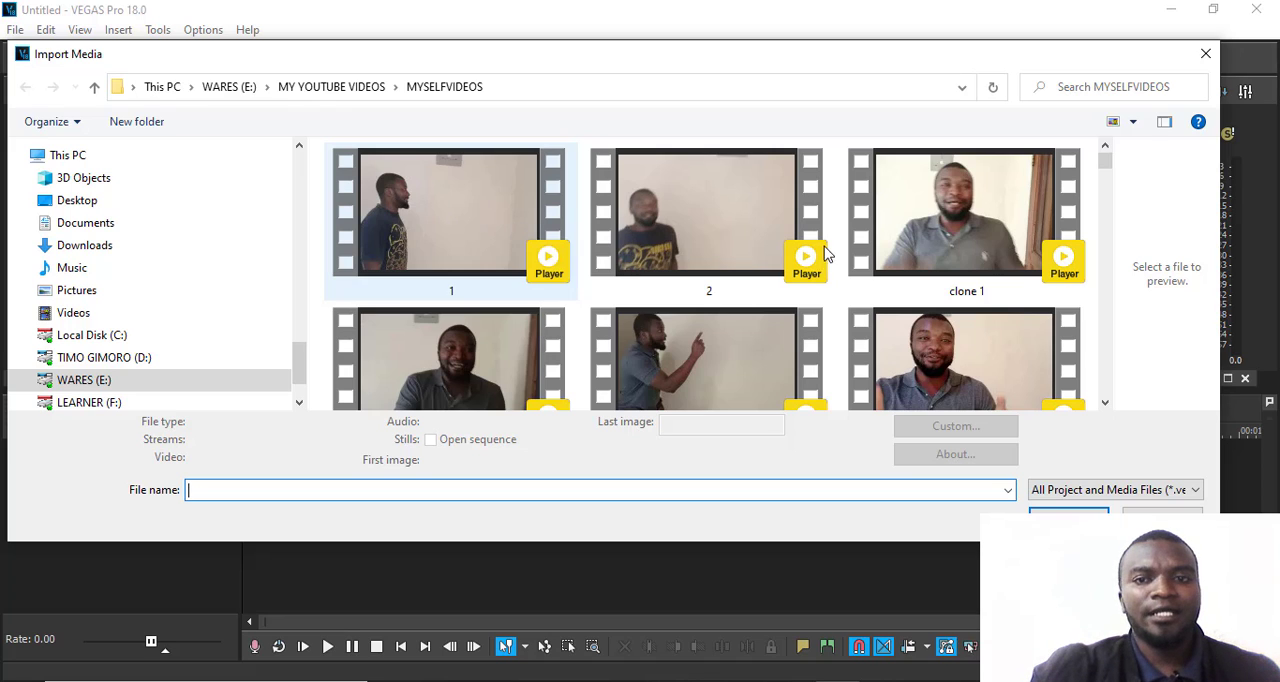
{"action": "left_click", "coordinate": [1136, 122]}
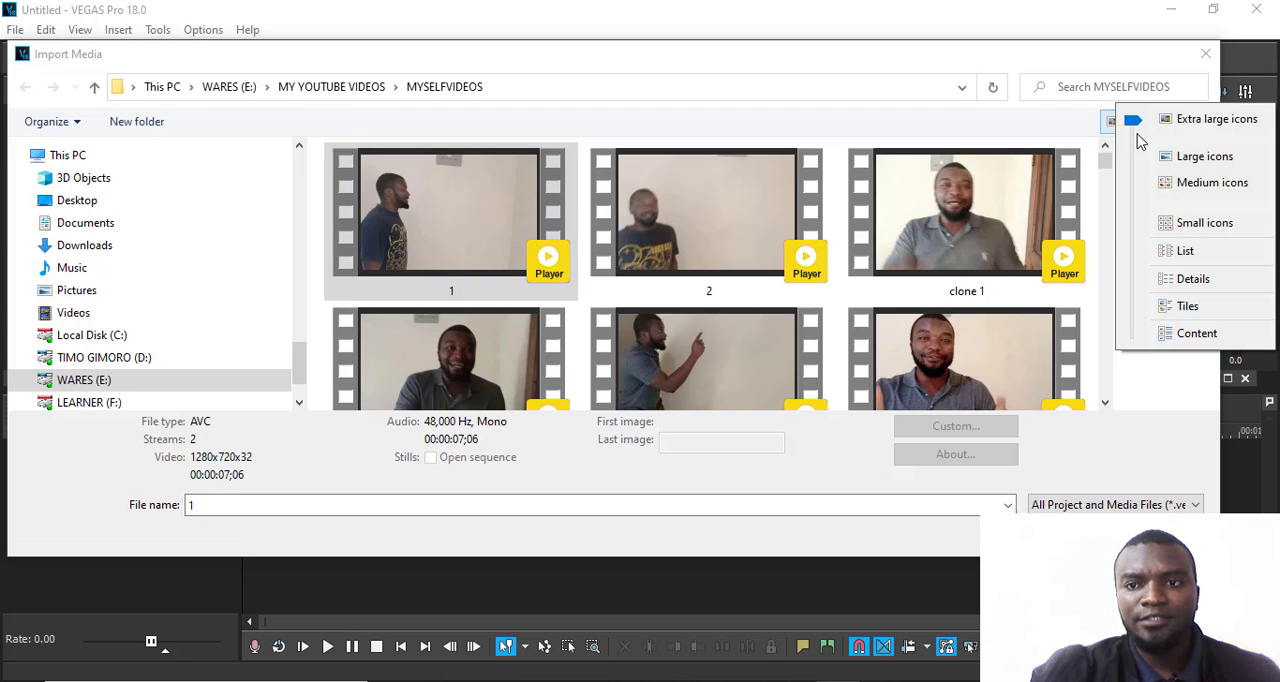
{"action": "left_click", "coordinate": [1170, 185]}
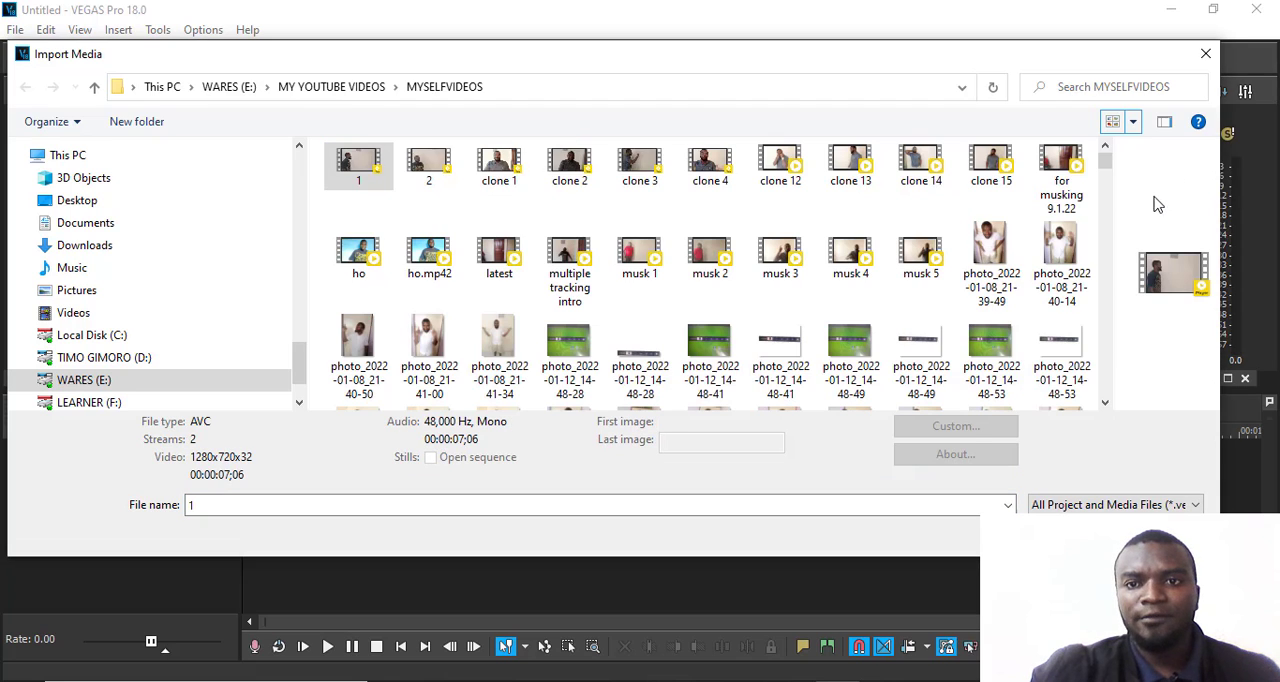
- Select videos 1, 2, clone 1, 2, 3, 4 and 12, plus photos photo_2022-01-08_21-39-49 and photo_2022-01-08_21-40-14
{"action": "left_click", "coordinate": [499, 172], "text": "ctrl"}
{"action": "left_click", "coordinate": [429, 172], "text": "ctrl"}
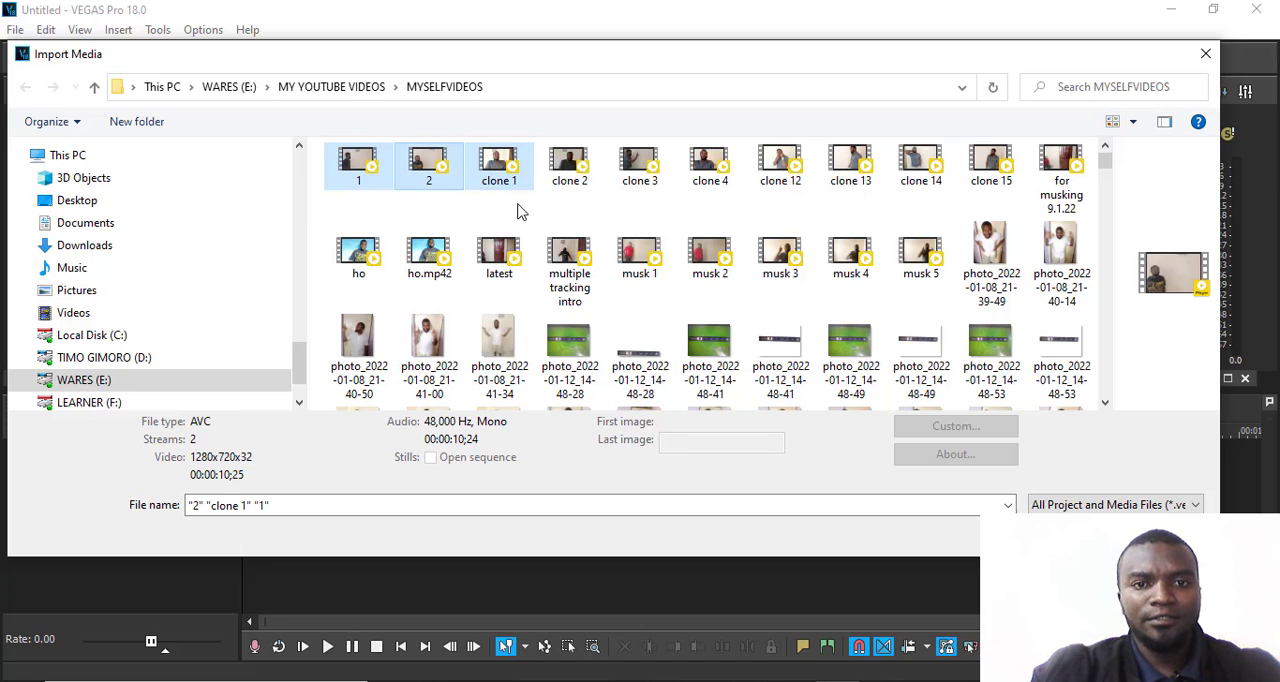
{"action": "left_click", "coordinate": [980, 255], "text": "ctrl"}
{"action": "left_click", "coordinate": [1060, 260], "text": "ctrl"}
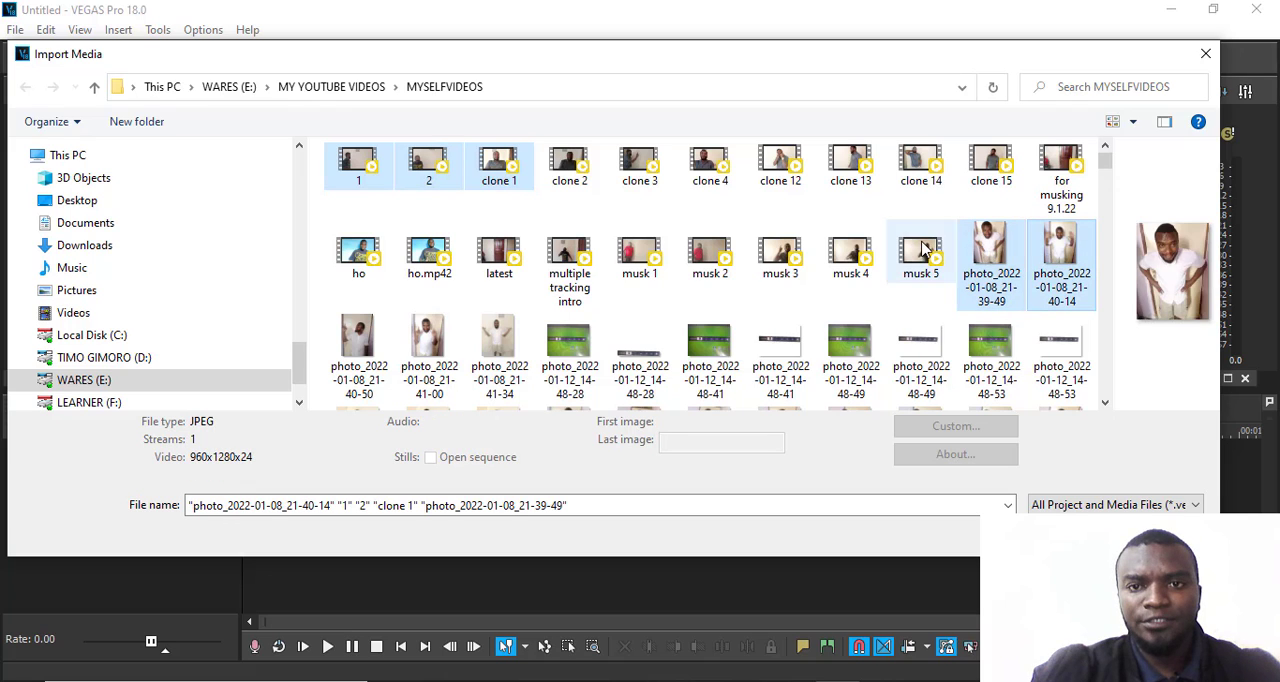
{"action": "left_click", "coordinate": [779, 175], "text": "ctrl"}
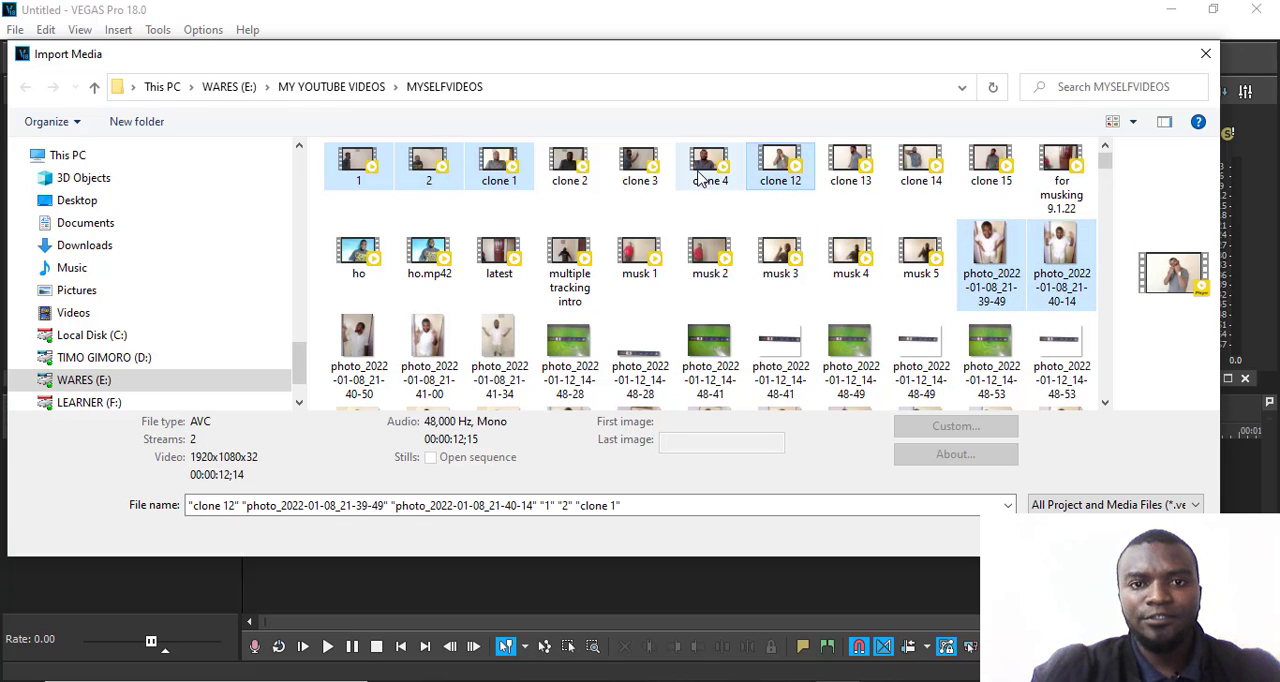
{"action": "left_click", "coordinate": [705, 170], "text": "ctrl"}
{"action": "left_click", "coordinate": [640, 170], "text": "ctrl"}
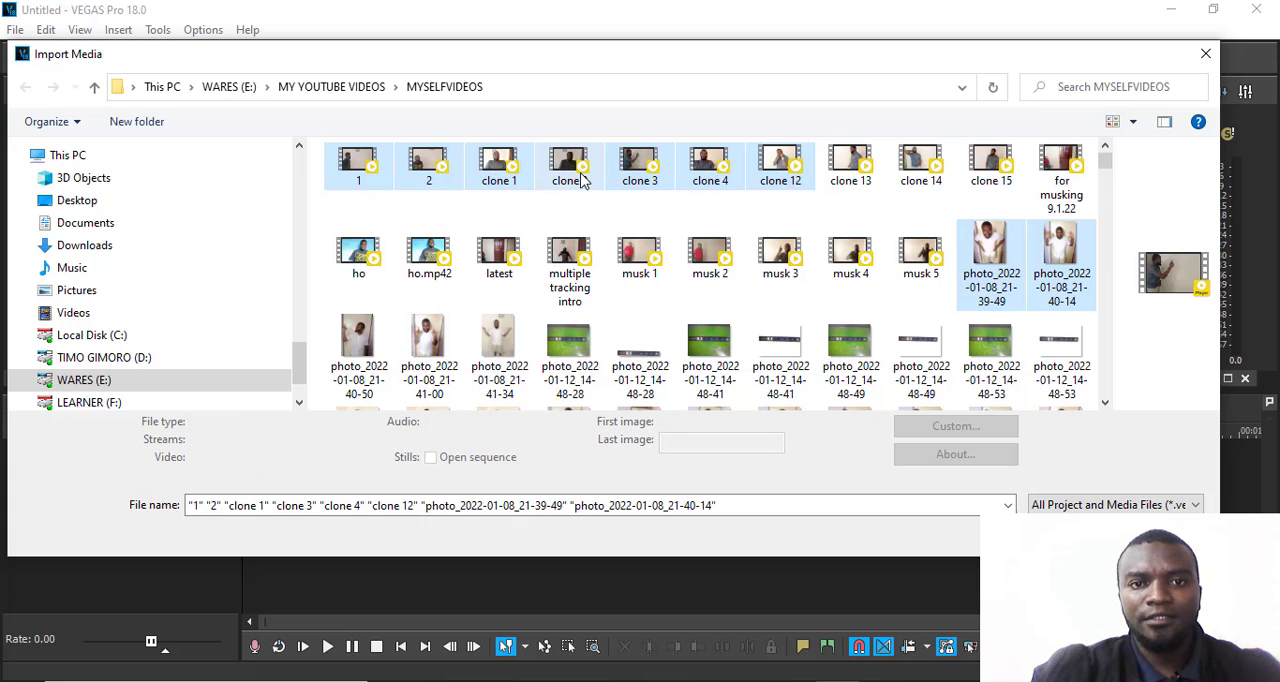
{"action": "left_click", "coordinate": [580, 175], "text": "ctrl"}
- Add photos photo_2022-01-25_22-06-48, 22-06-51 and 22-08-35 to the selection and import all the chosen files into the project
{"action": "scroll", "coordinate": [846, 323], "scroll_direction": "down", "scroll_amount": 10}
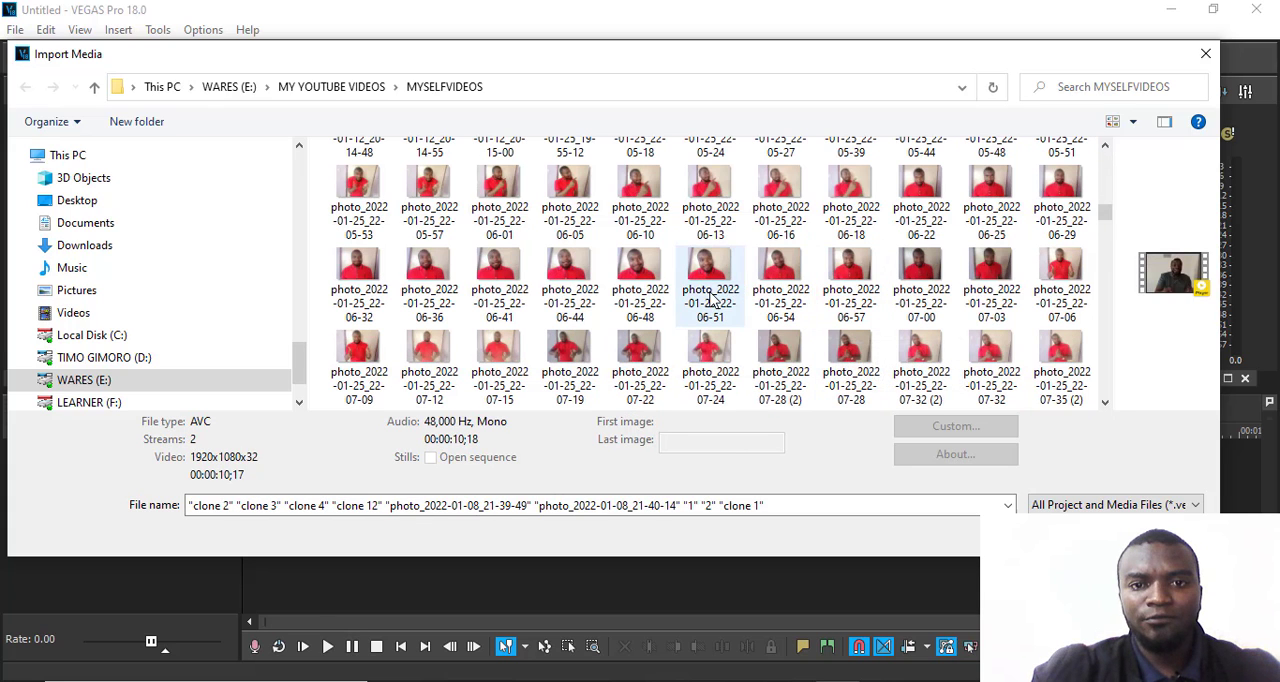
{"action": "left_click", "coordinate": [636, 286], "text": "ctrl"}
{"action": "left_click", "coordinate": [708, 280], "text": "ctrl"}
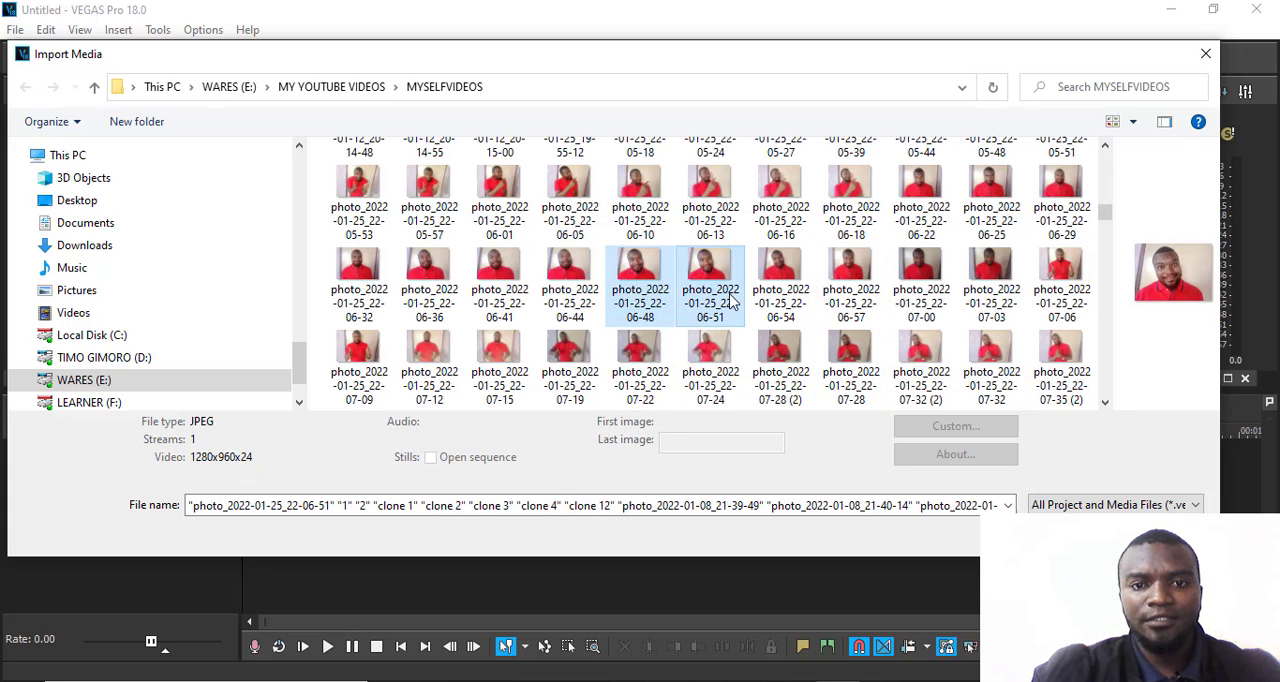
{"action": "scroll", "coordinate": [730, 300], "scroll_direction": "down", "scroll_amount": 4}
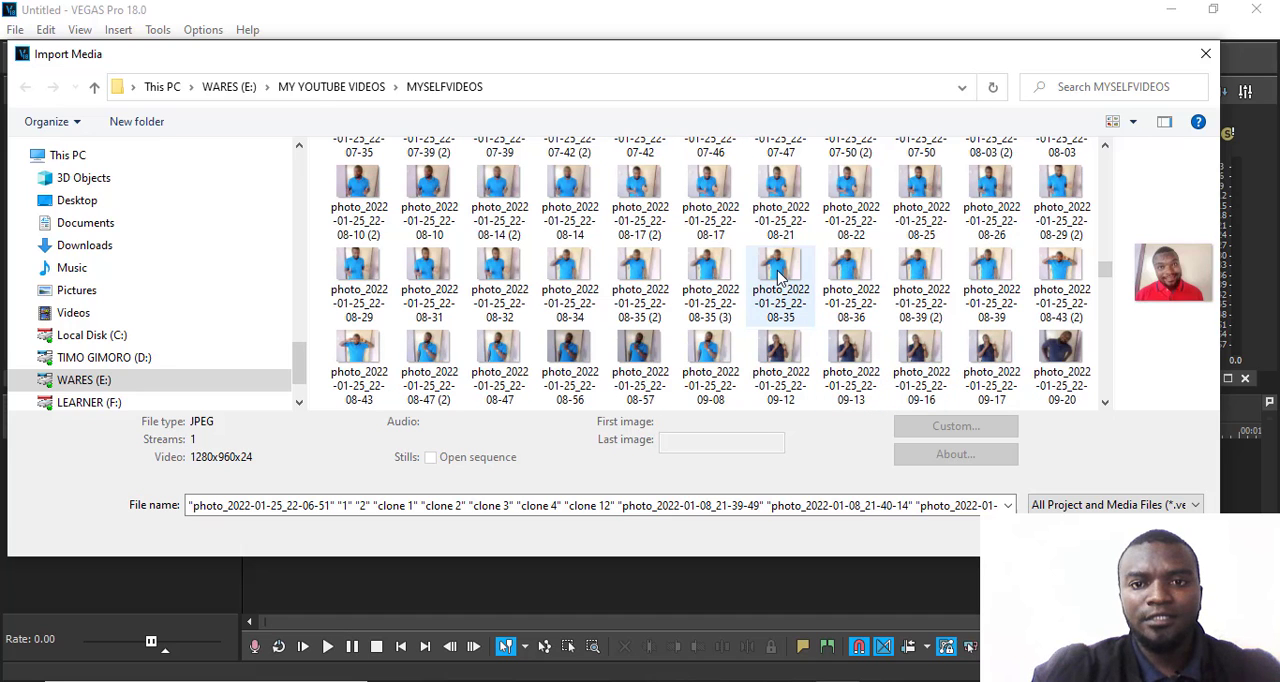
{"action": "left_click", "coordinate": [778, 276], "text": "ctrl"}
{"action": "left_click", "coordinate": [1070, 532]}
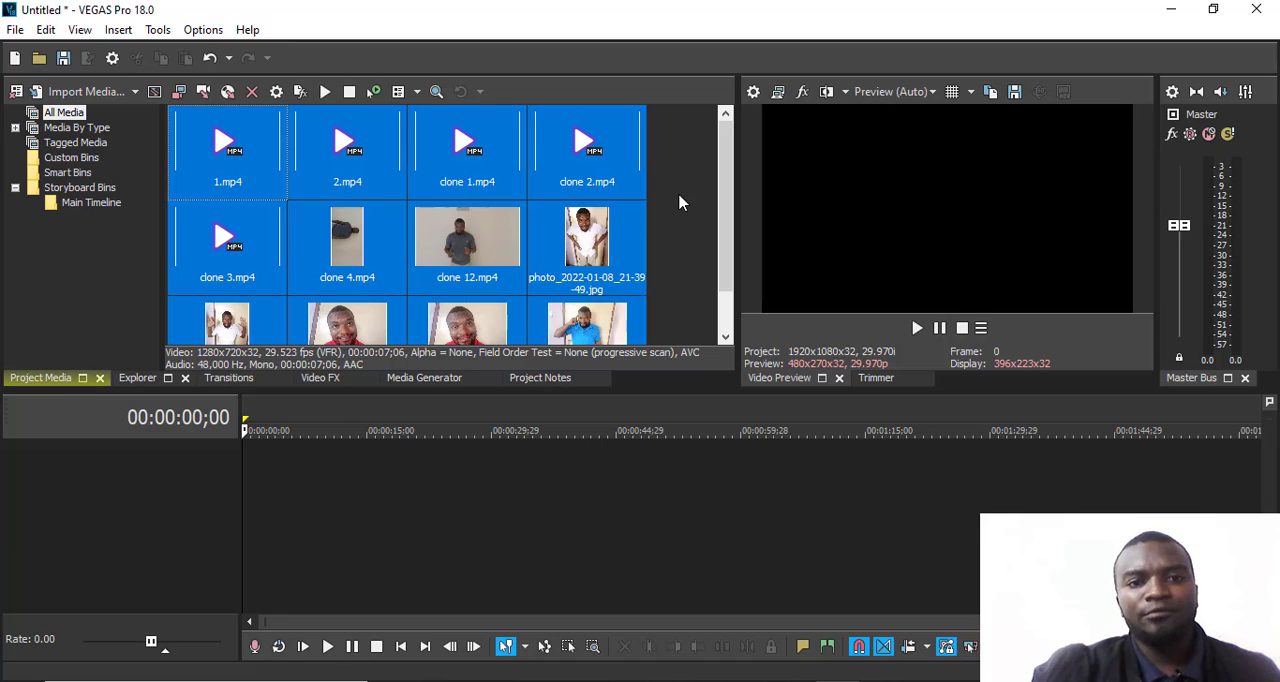
{"action": "left_click", "coordinate": [679, 200]}
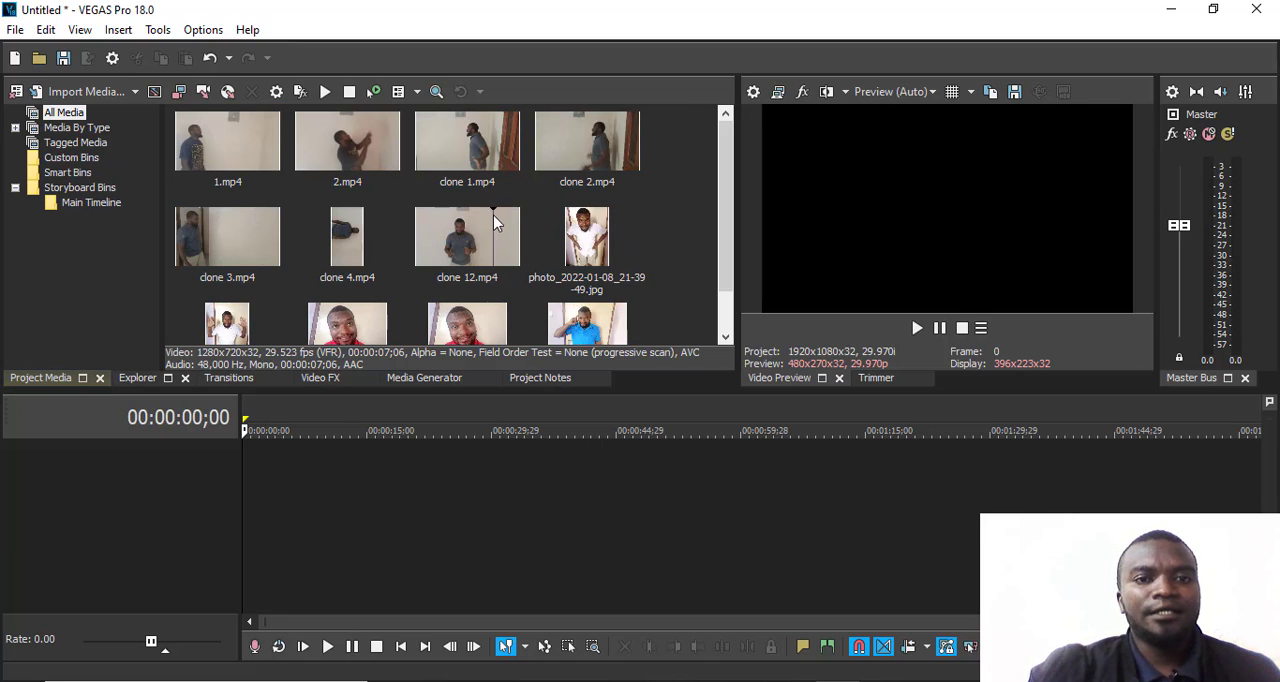
- Add 2.mp4 twice, then clone 1.mp4 and clone 2.mp4, to the timeline without matching the project video settings to the media
{"action": "double_click", "coordinate": [375, 172]}
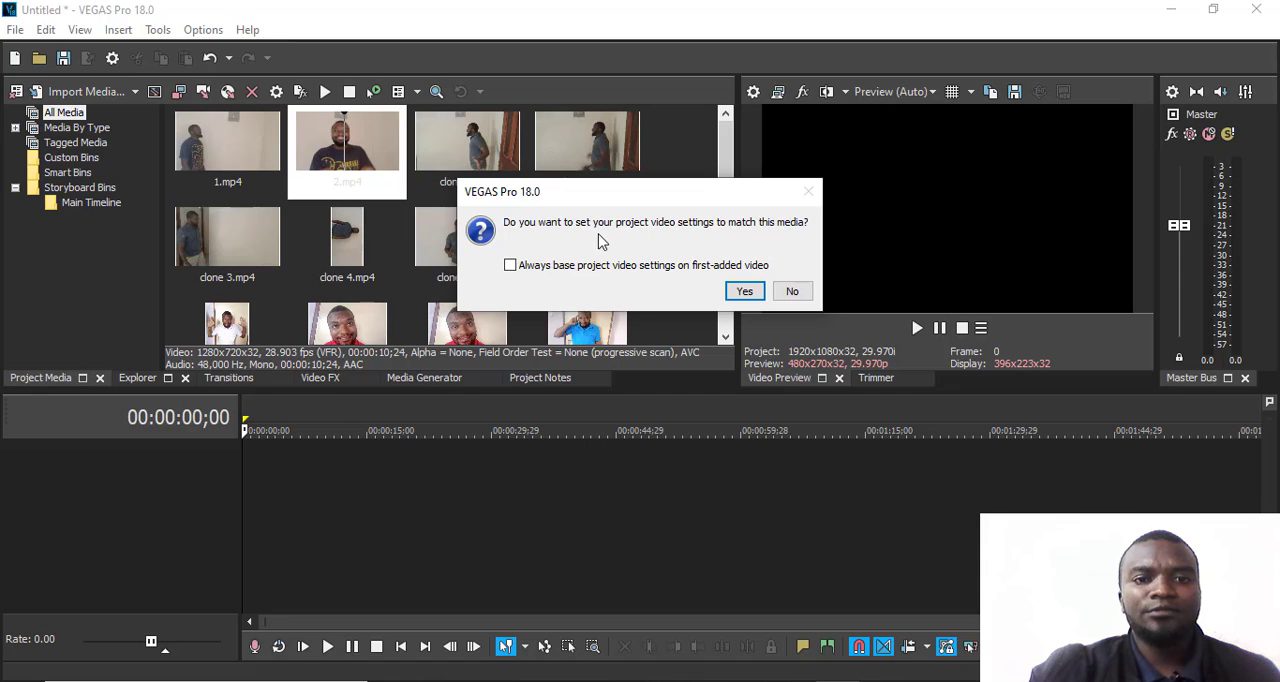
{"action": "left_click", "coordinate": [791, 291]}
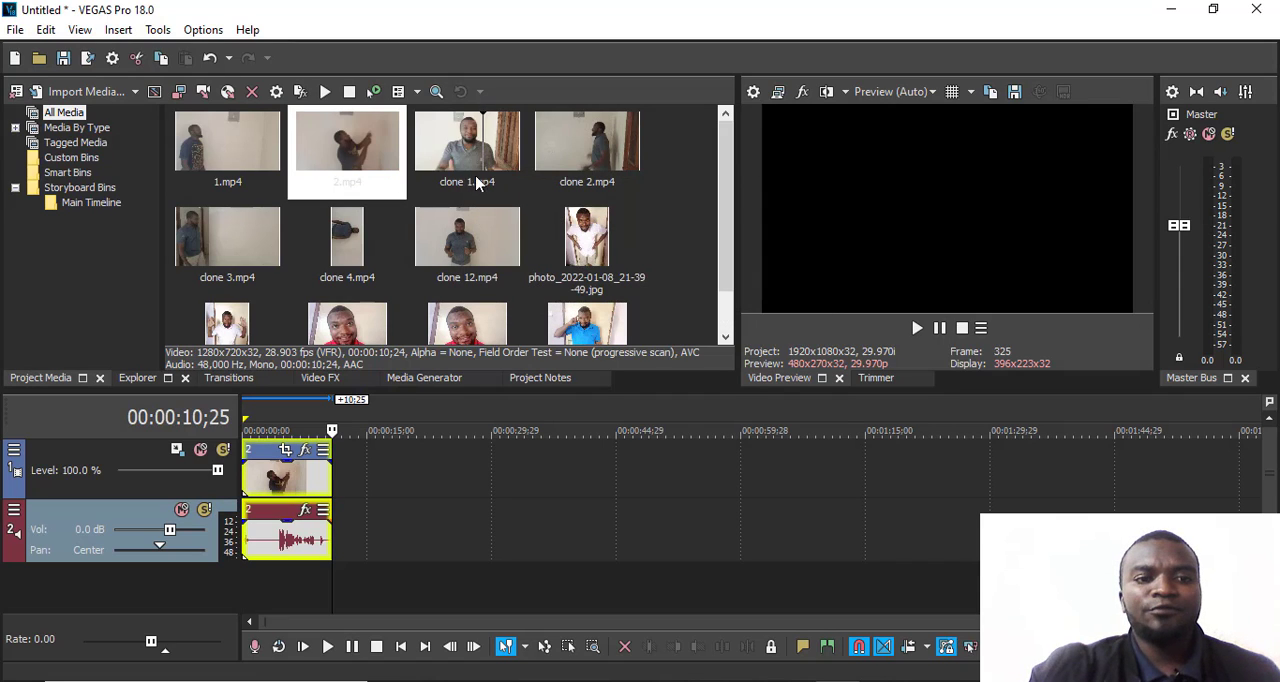
{"action": "double_click", "coordinate": [348, 160]}
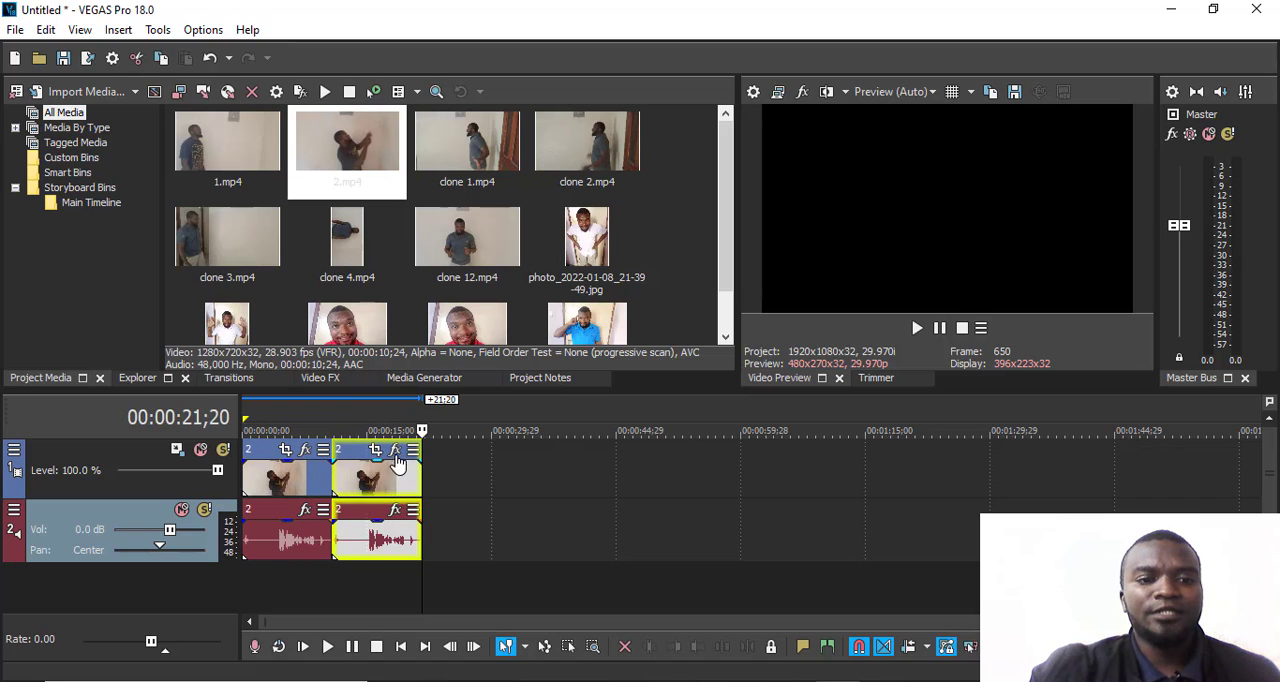
{"action": "double_click", "coordinate": [465, 142]}
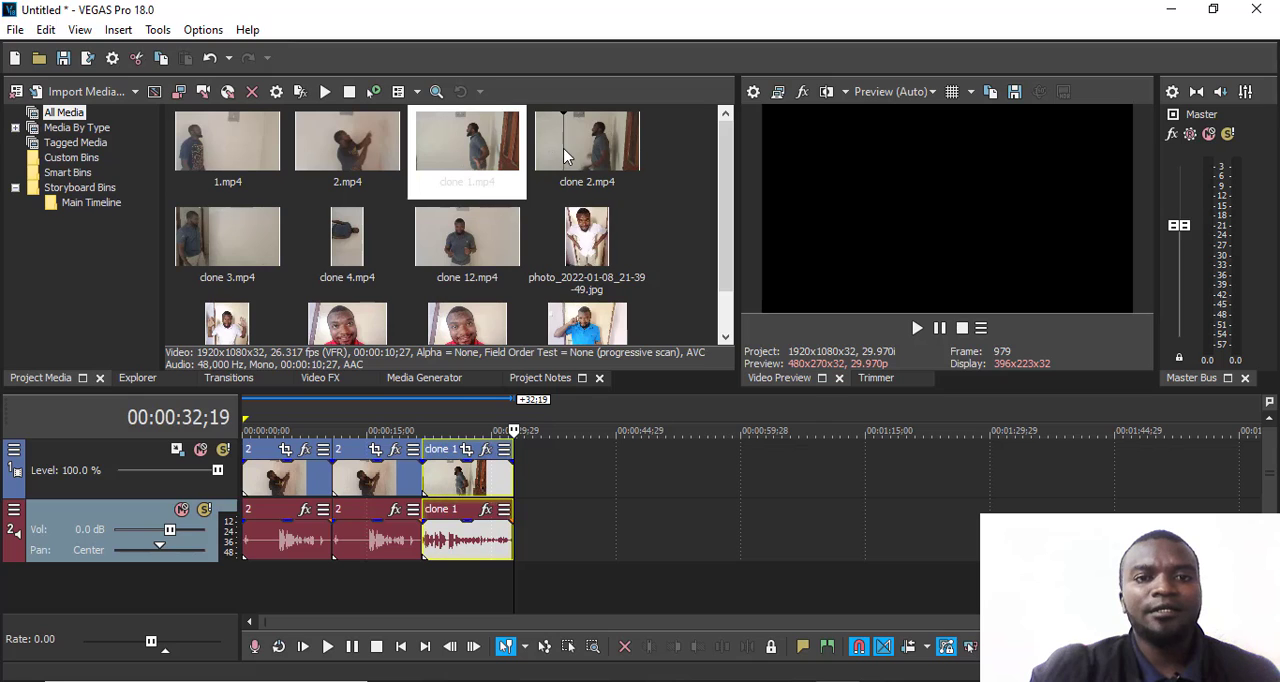
{"action": "double_click", "coordinate": [565, 150]}
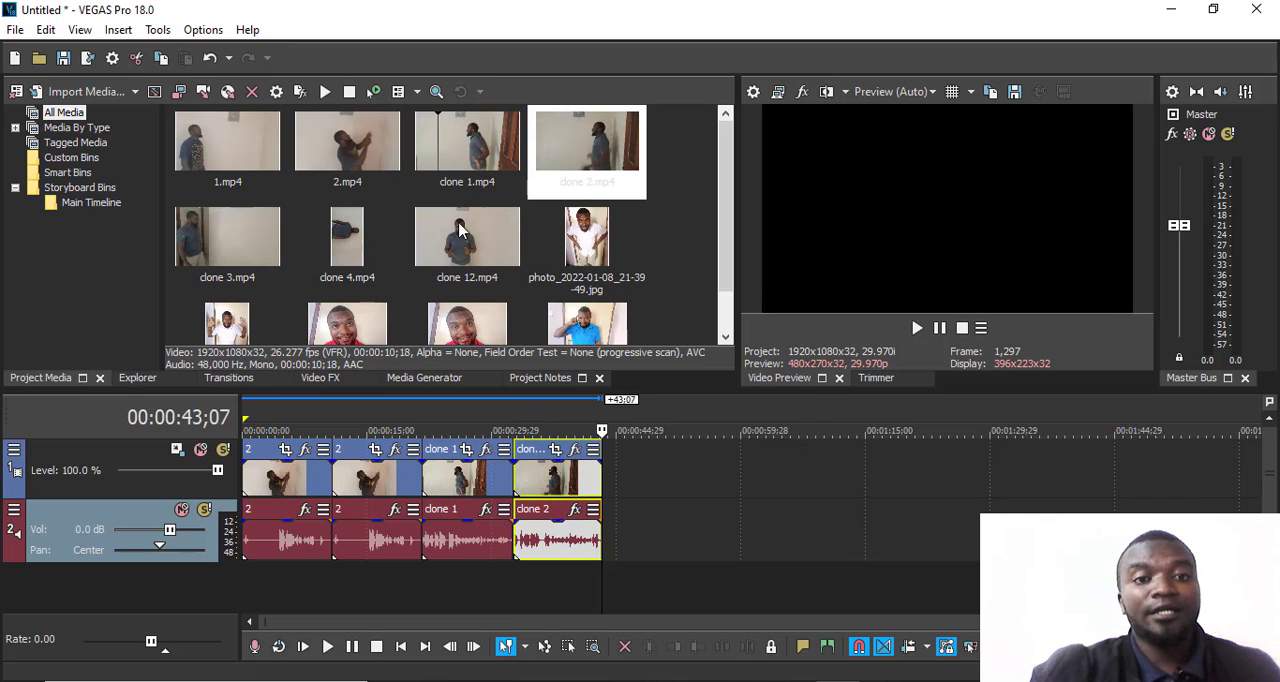
- Play the timeline from about 00:00:06;19 in the first clip, pause it, resume playback and stop
{"action": "left_click", "coordinate": [299, 419]}
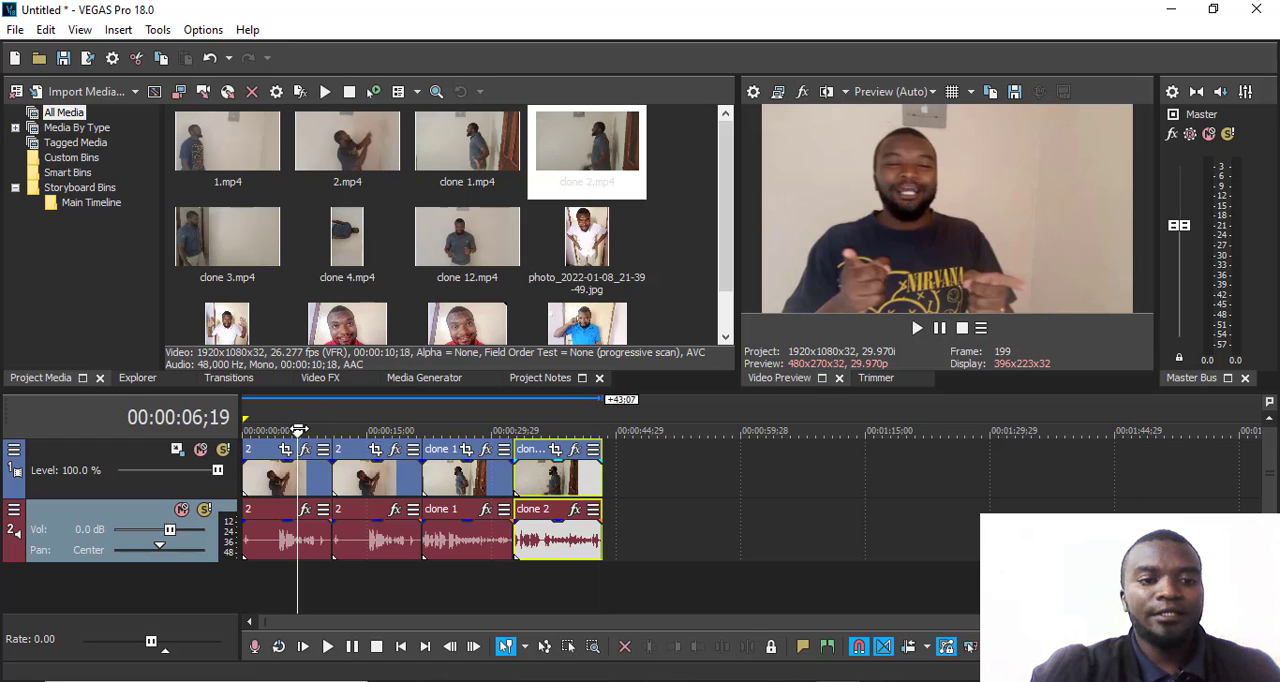
{"action": "left_click", "coordinate": [288, 430]}
{"action": "key", "text": "space"}
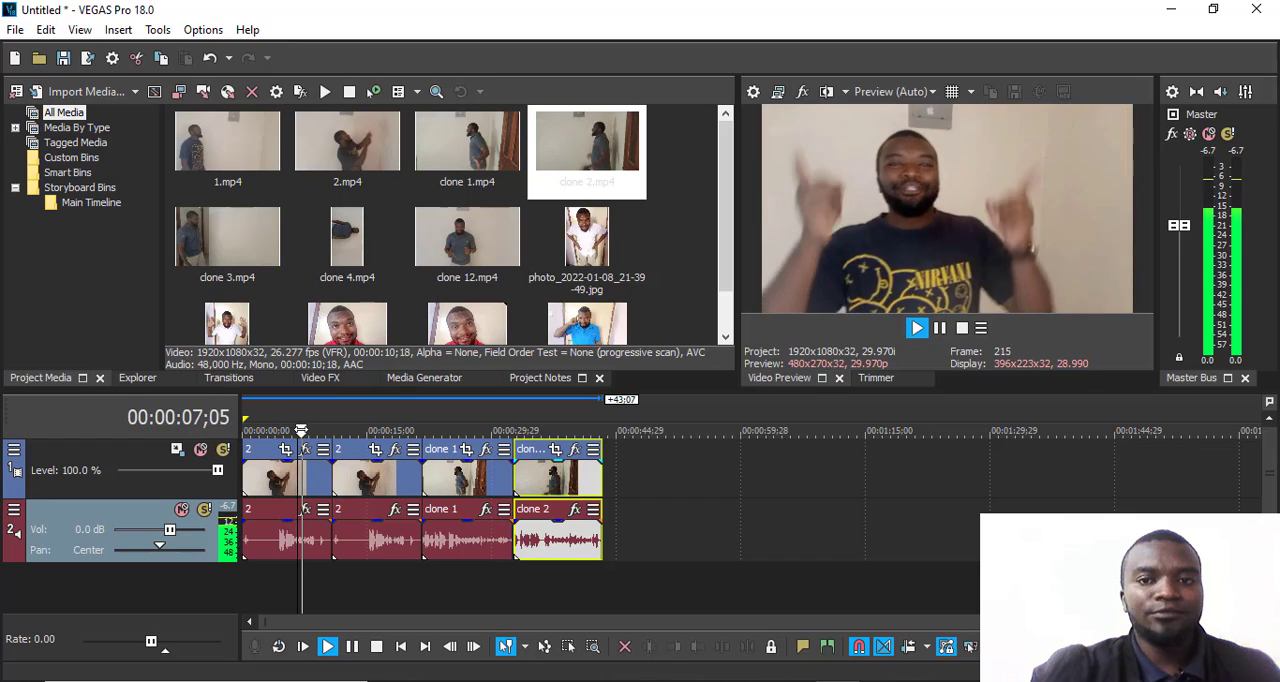
{"action": "key", "text": "Return"}
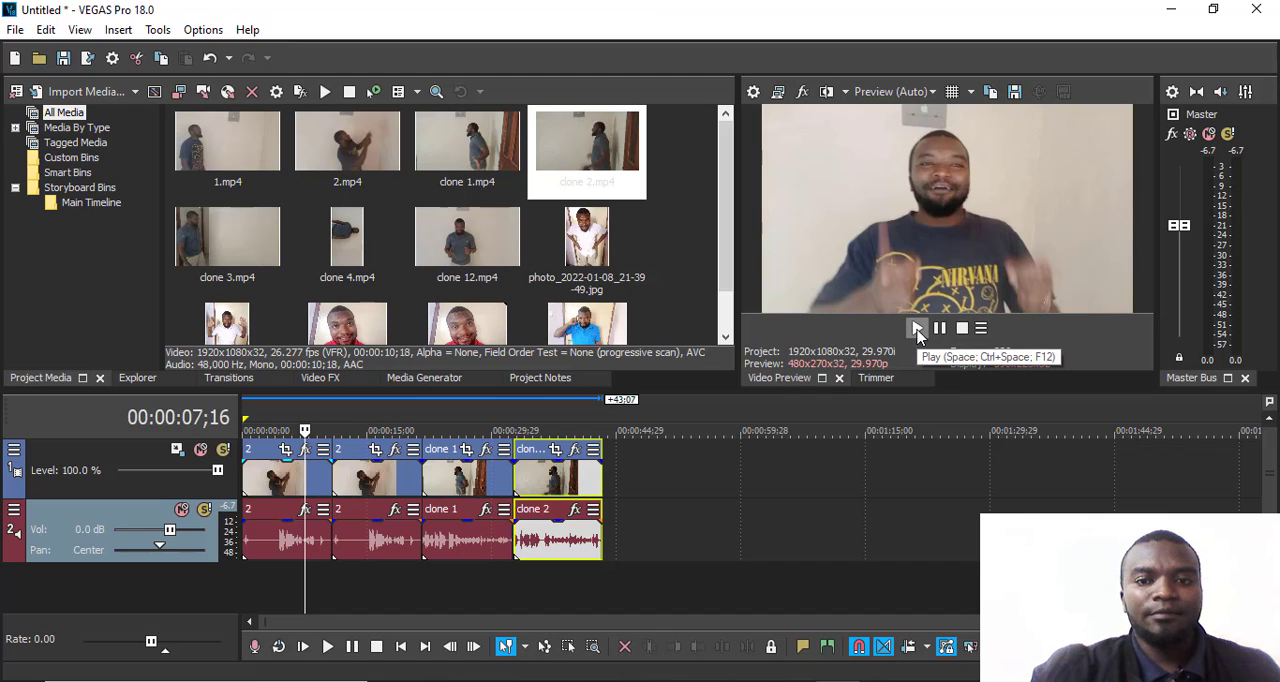
{"action": "left_click", "coordinate": [917, 330]}
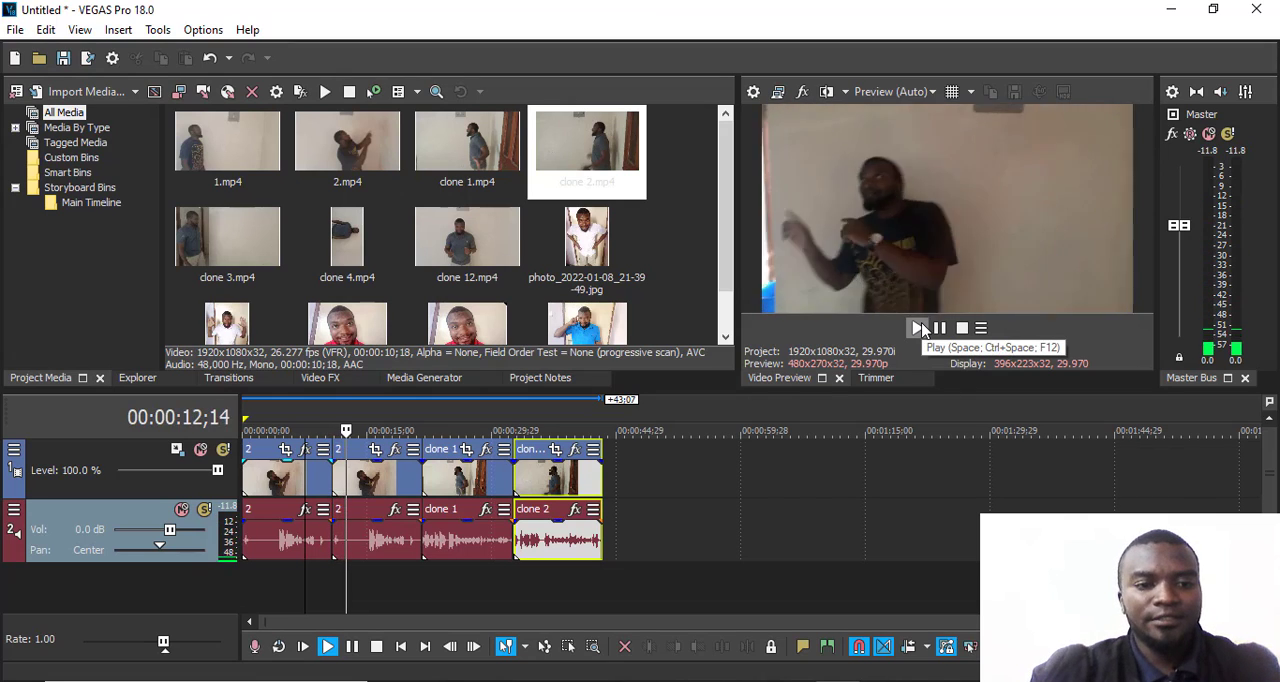
{"action": "left_click", "coordinate": [919, 329]}
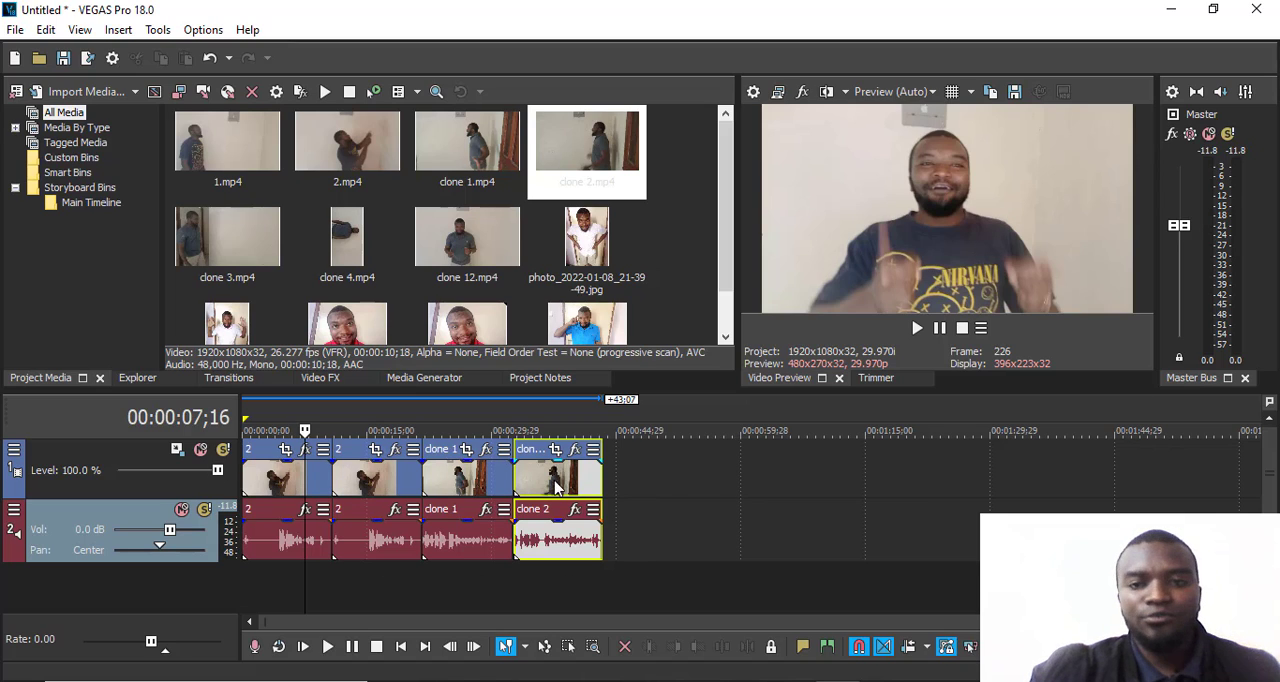
- Move the playback cursor to 00:00:02;09 and preview the first clip twice from there
{"action": "left_click_drag", "start_coordinate": [305, 430], "coordinate": [262, 430]}
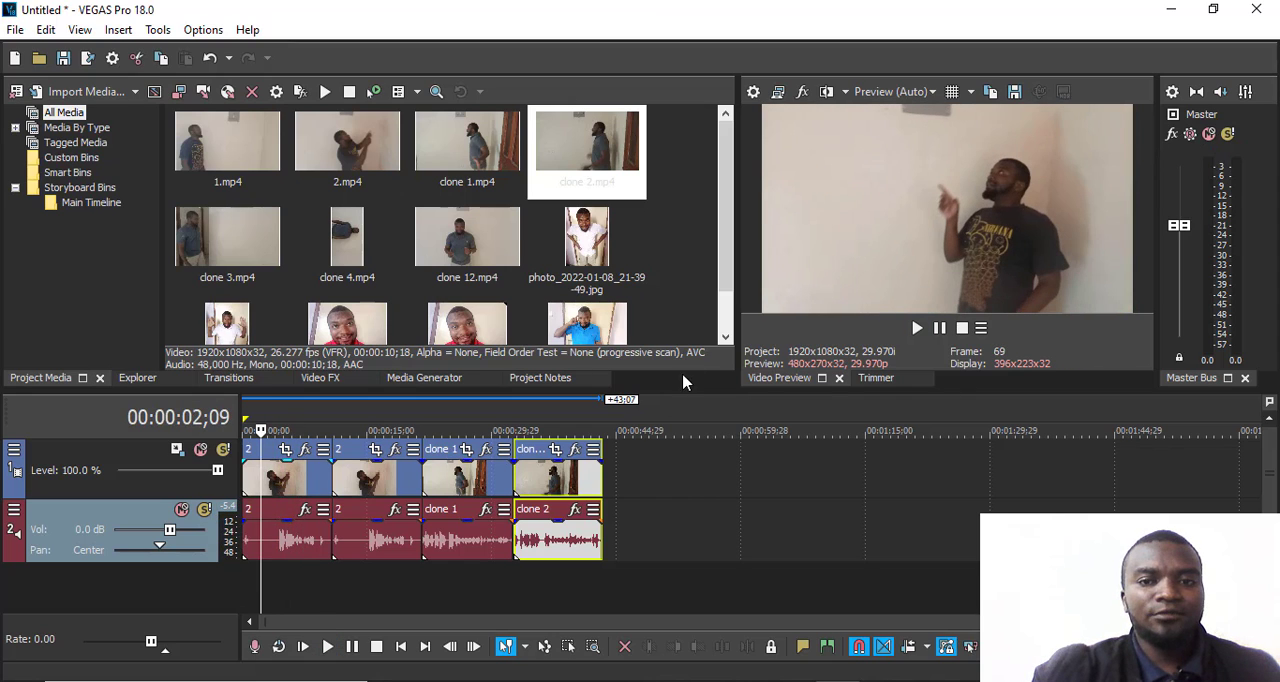
{"action": "left_click", "coordinate": [915, 329]}
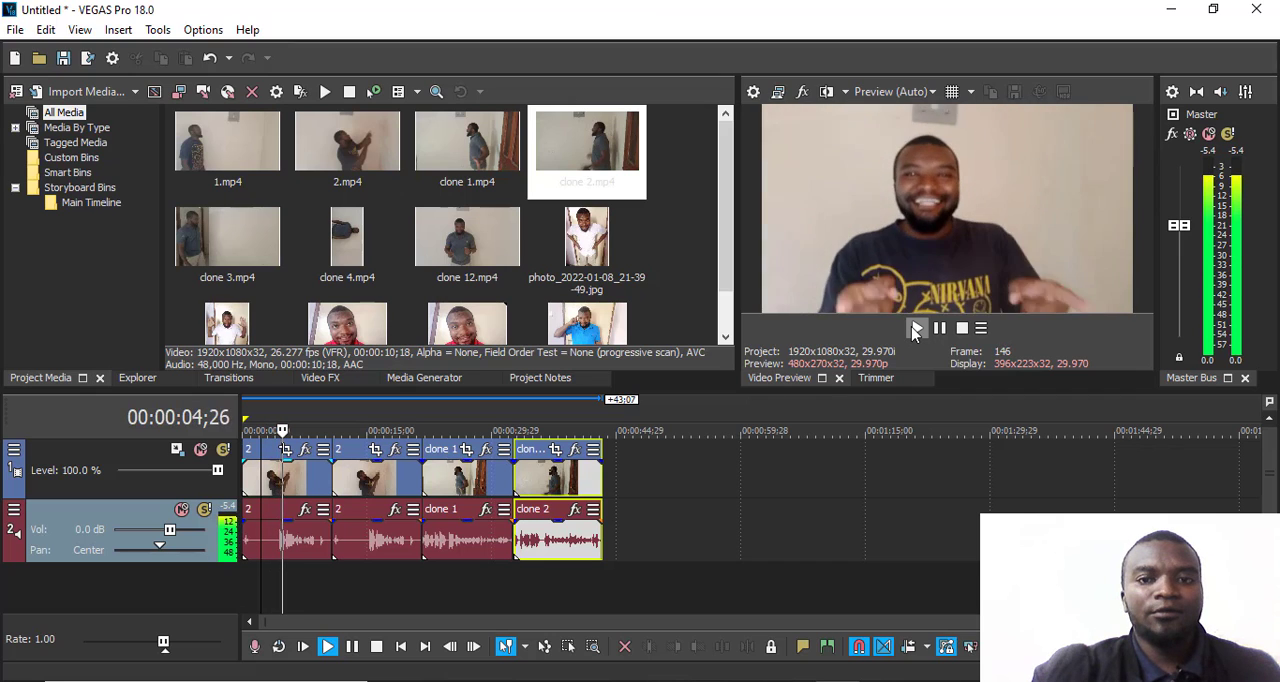
{"action": "left_click", "coordinate": [915, 329]}
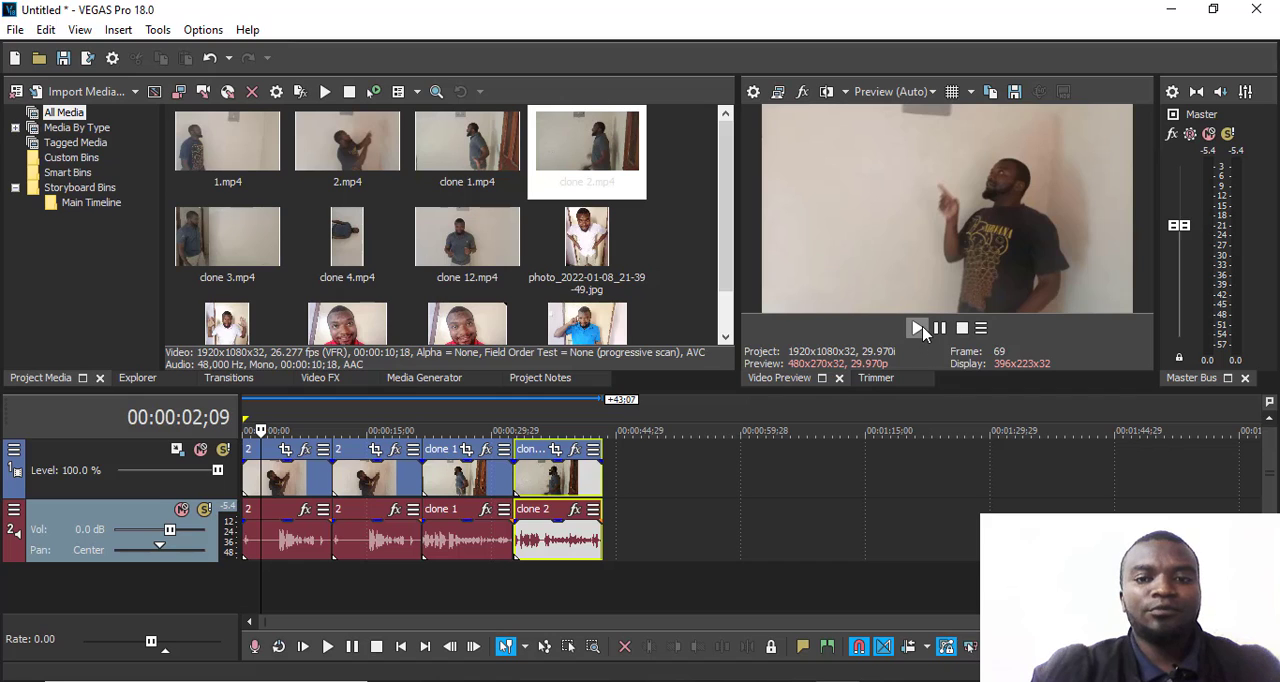
{"action": "left_click", "coordinate": [918, 329]}
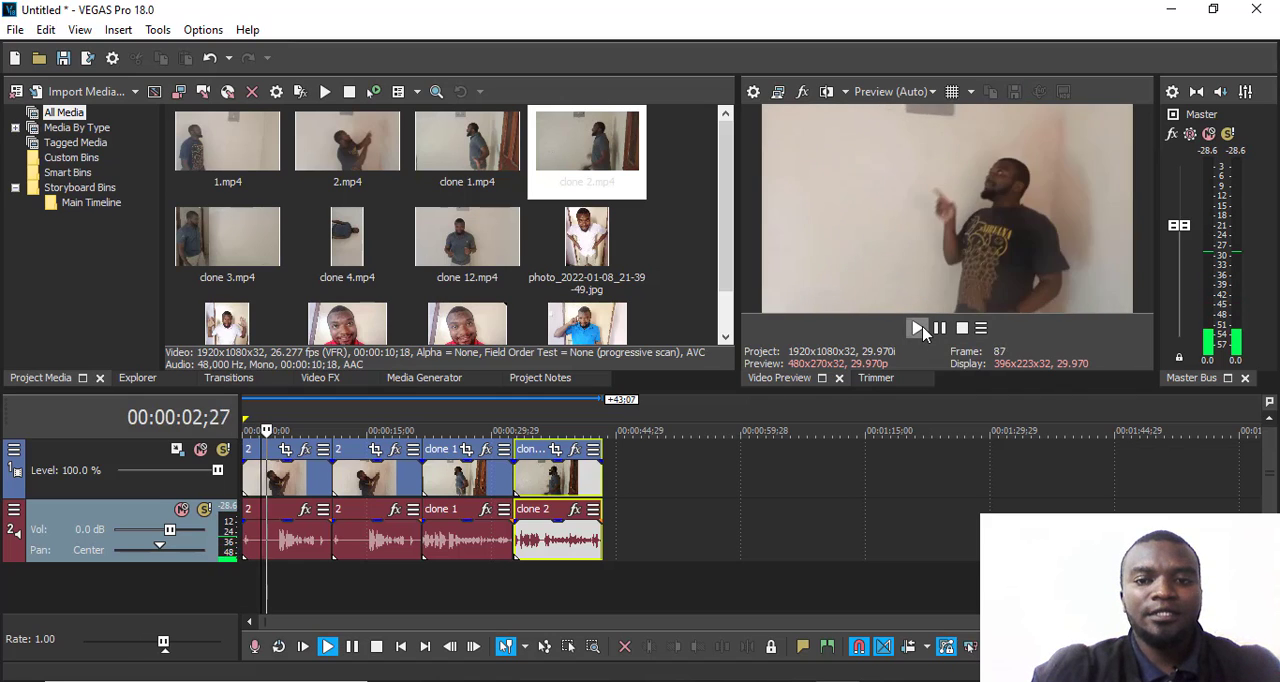
{"action": "left_click", "coordinate": [918, 329]}
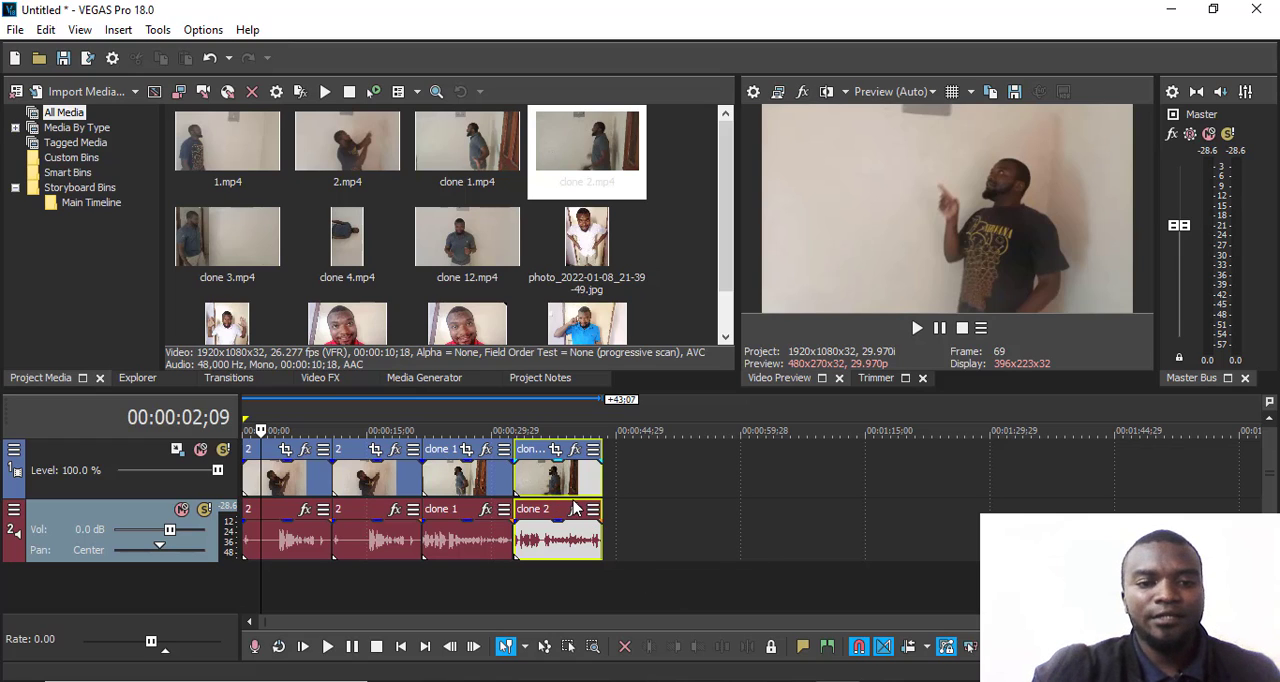
- Move the four clips later along the timeline, spacing them apart with gaps and shifting the first clip by about 3:22
{"action": "left_click_drag", "start_coordinate": [545, 490], "coordinate": [765, 485]}
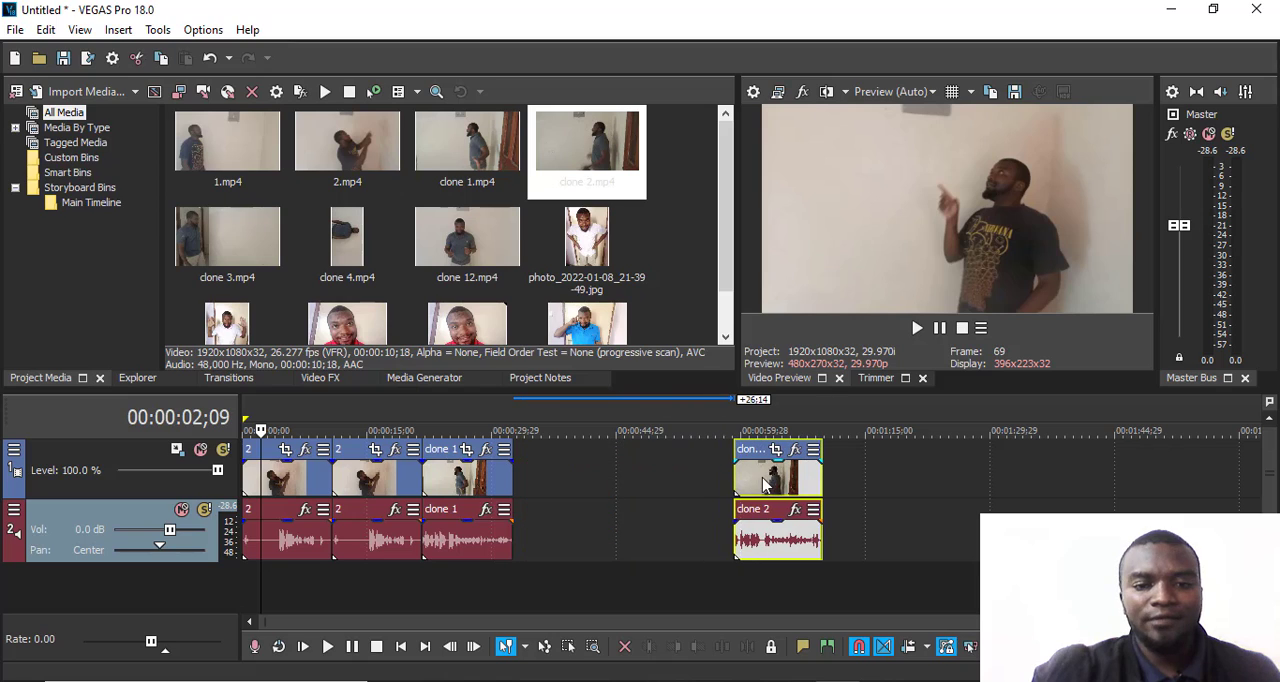
{"action": "left_click_drag", "start_coordinate": [471, 488], "coordinate": [586, 490]}
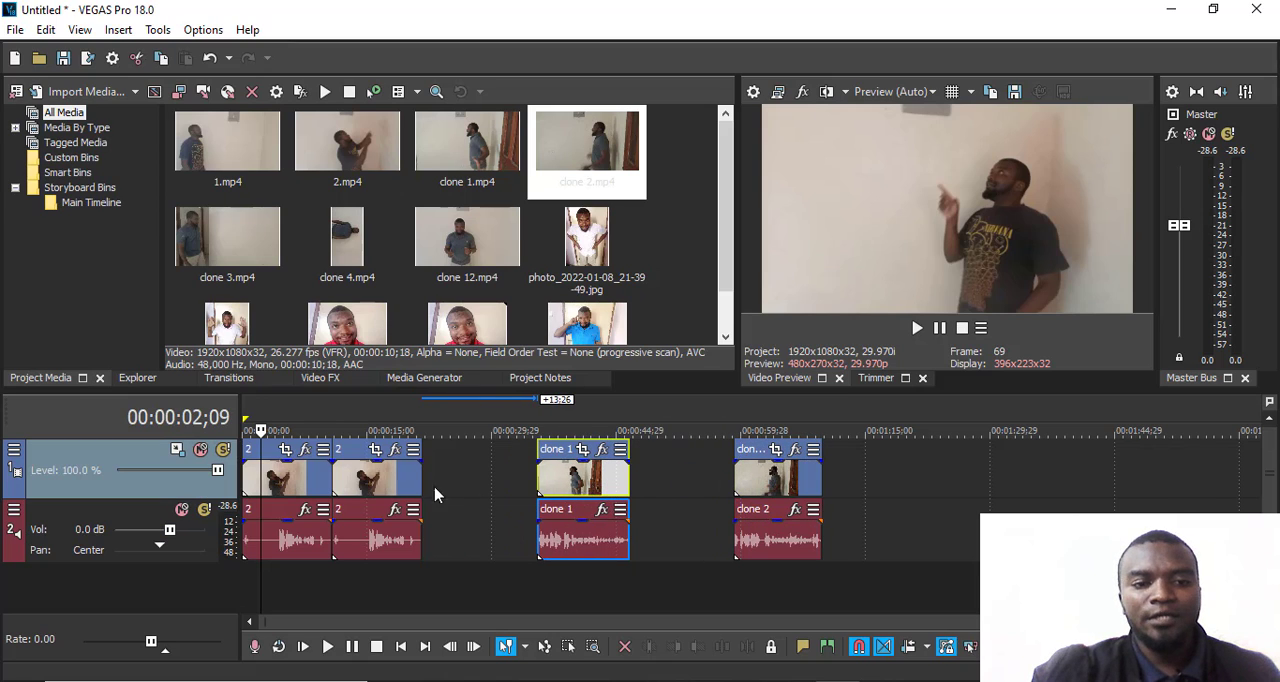
{"action": "left_click_drag", "start_coordinate": [387, 487], "coordinate": [449, 481]}
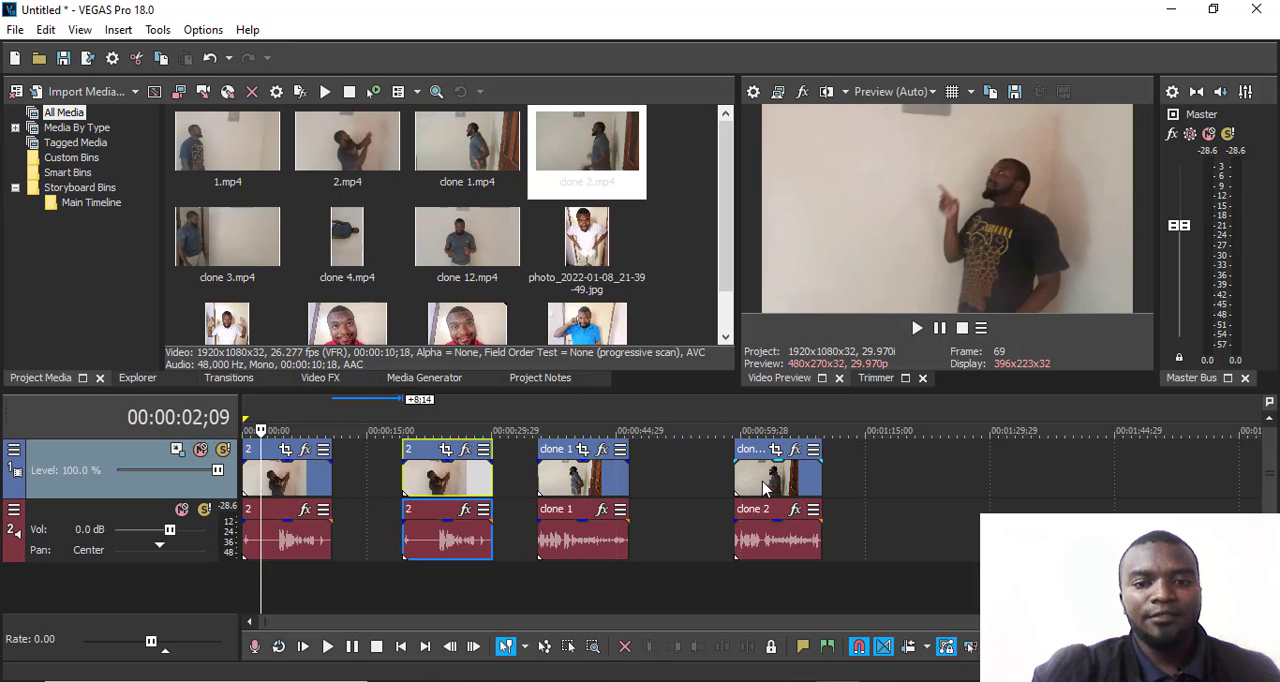
{"action": "left_click_drag", "start_coordinate": [767, 484], "coordinate": [902, 485]}
{"action": "left_click_drag", "start_coordinate": [612, 490], "coordinate": [742, 492]}
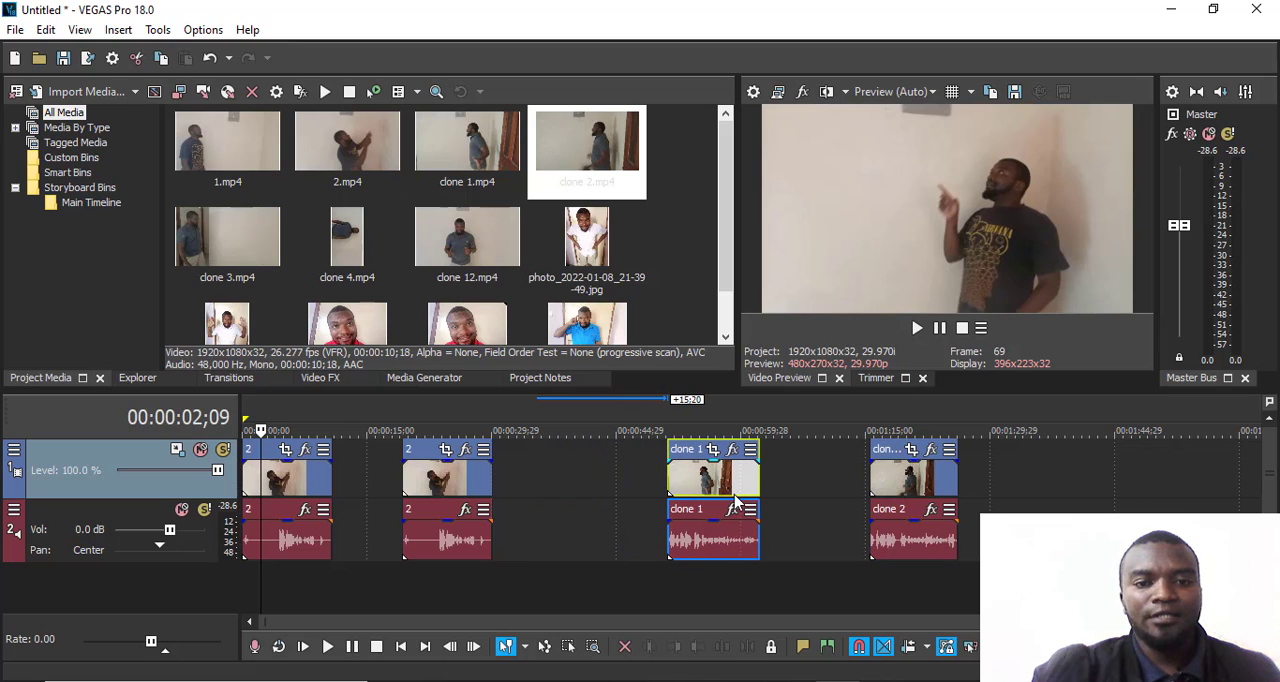
{"action": "left_click_drag", "start_coordinate": [452, 490], "coordinate": [506, 490]}
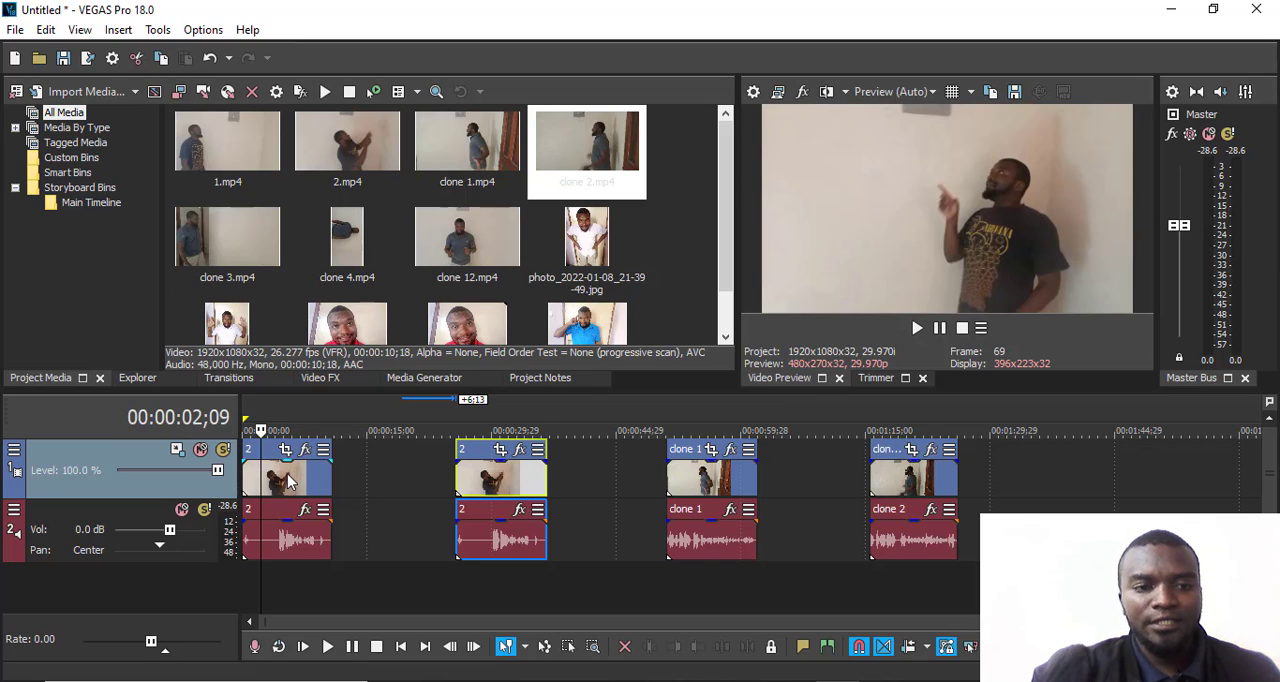
{"action": "left_click_drag", "start_coordinate": [287, 473], "coordinate": [335, 490]}
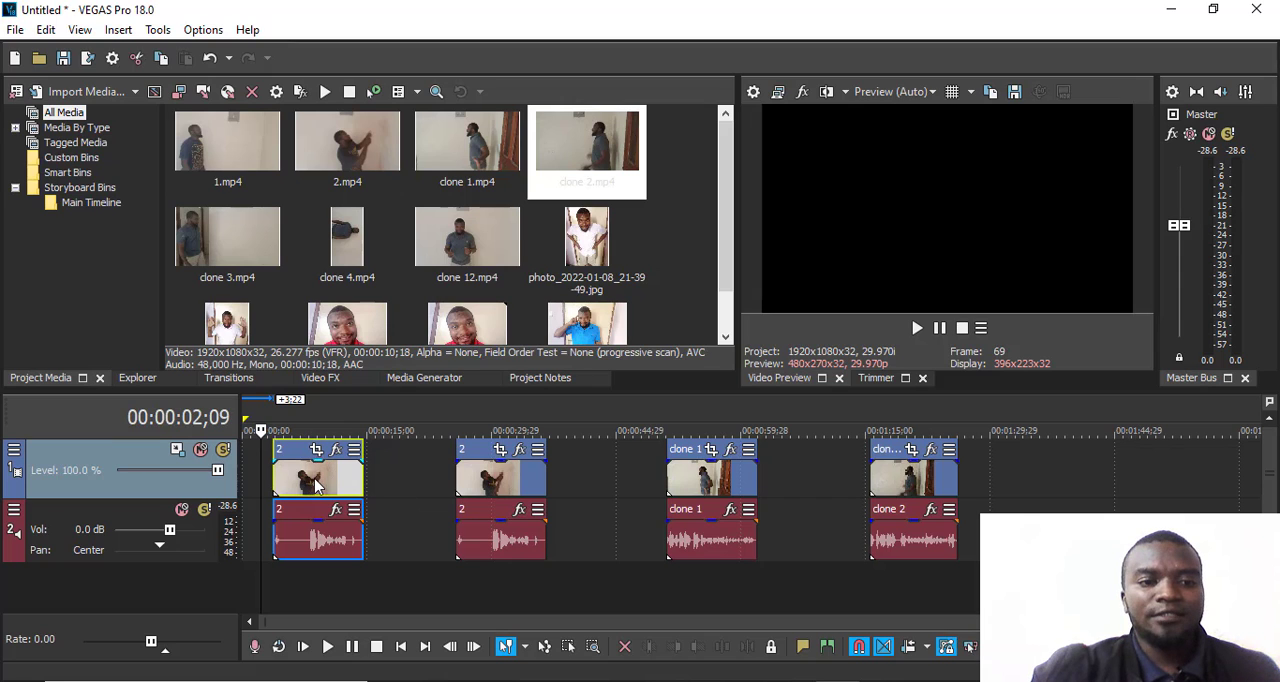
- Play the first clip, split it at 00:00:07;17 and move the two pieces apart, shifting the second by about 1:11
{"action": "key", "text": "space"}
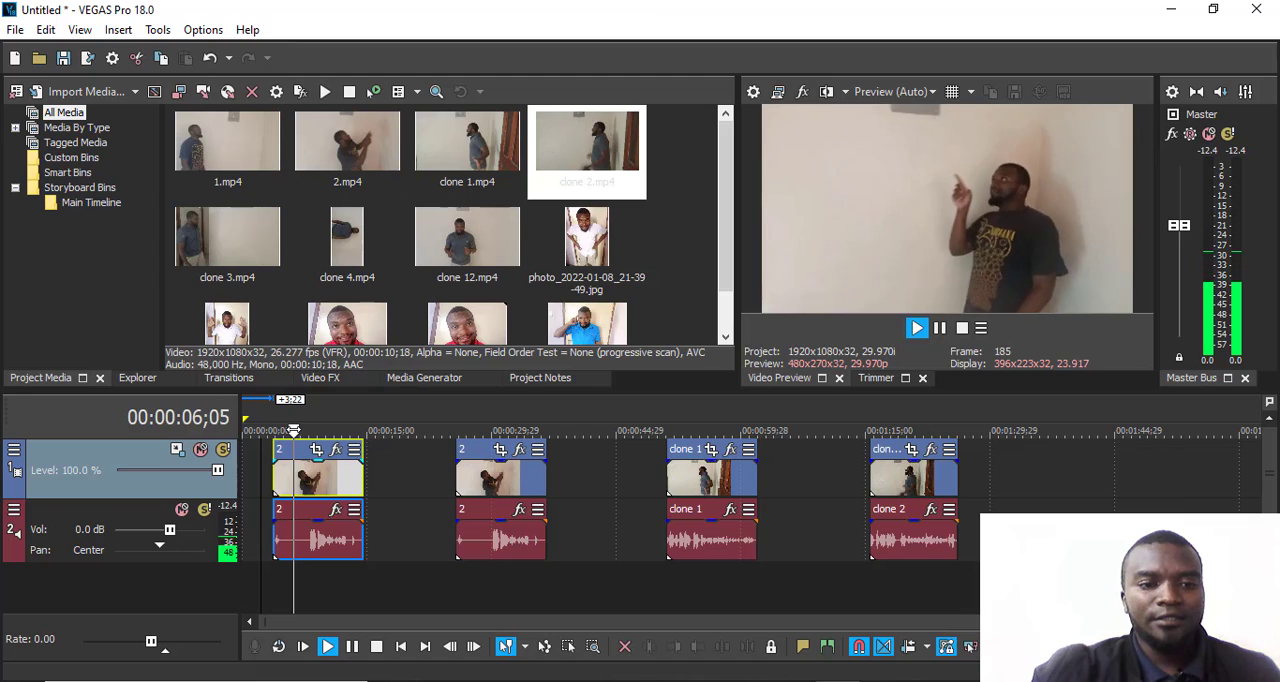
{"action": "key", "text": "Return"}
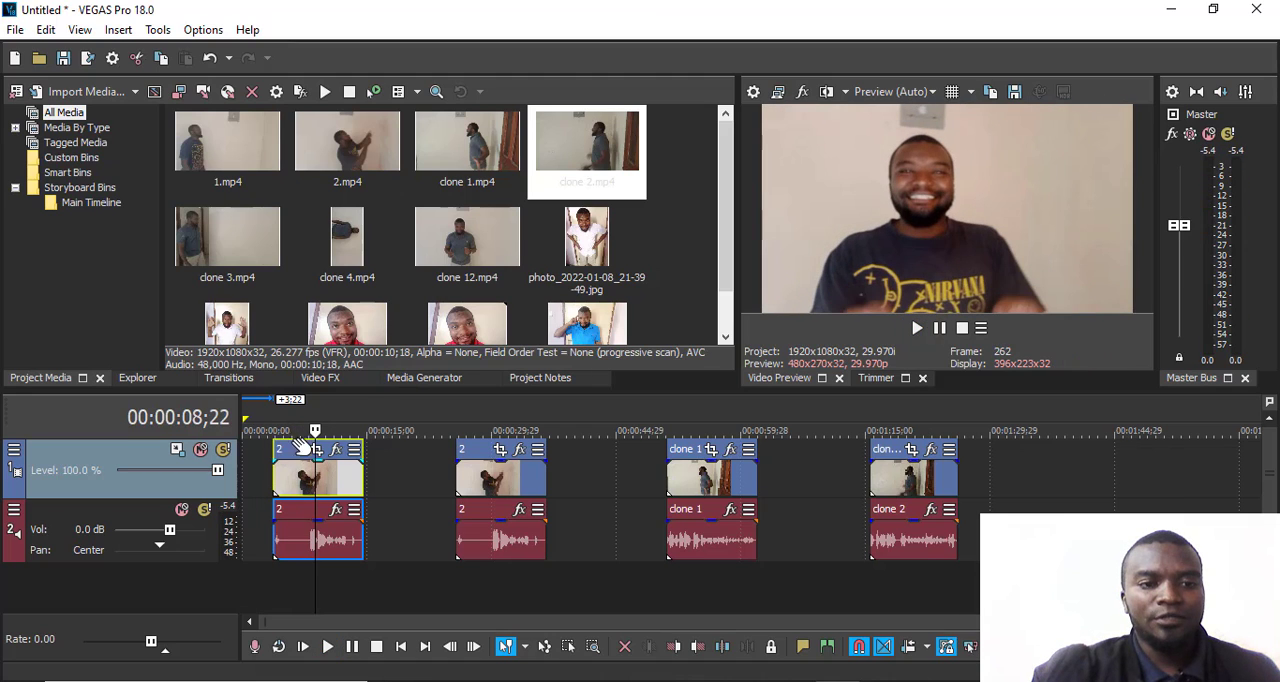
{"action": "left_click_drag", "start_coordinate": [316, 430], "coordinate": [306, 430]}
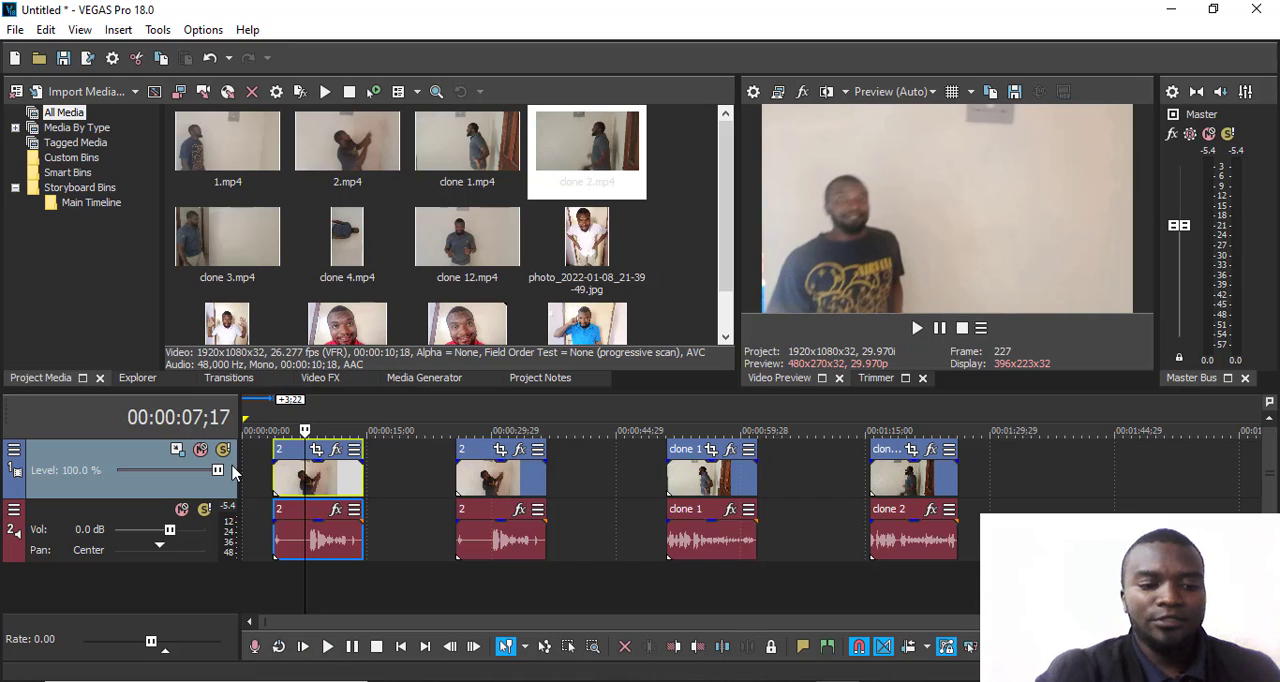
{"action": "key", "text": "s"}
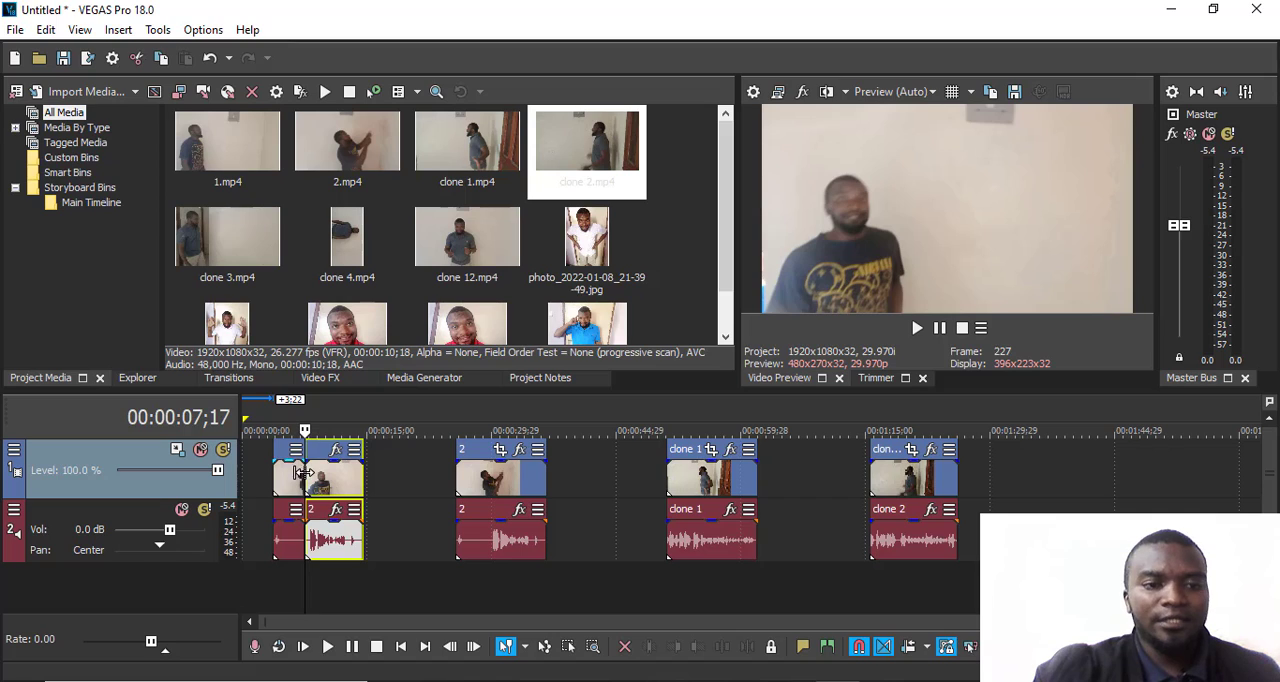
{"action": "left_click_drag", "start_coordinate": [288, 480], "coordinate": [342, 488]}
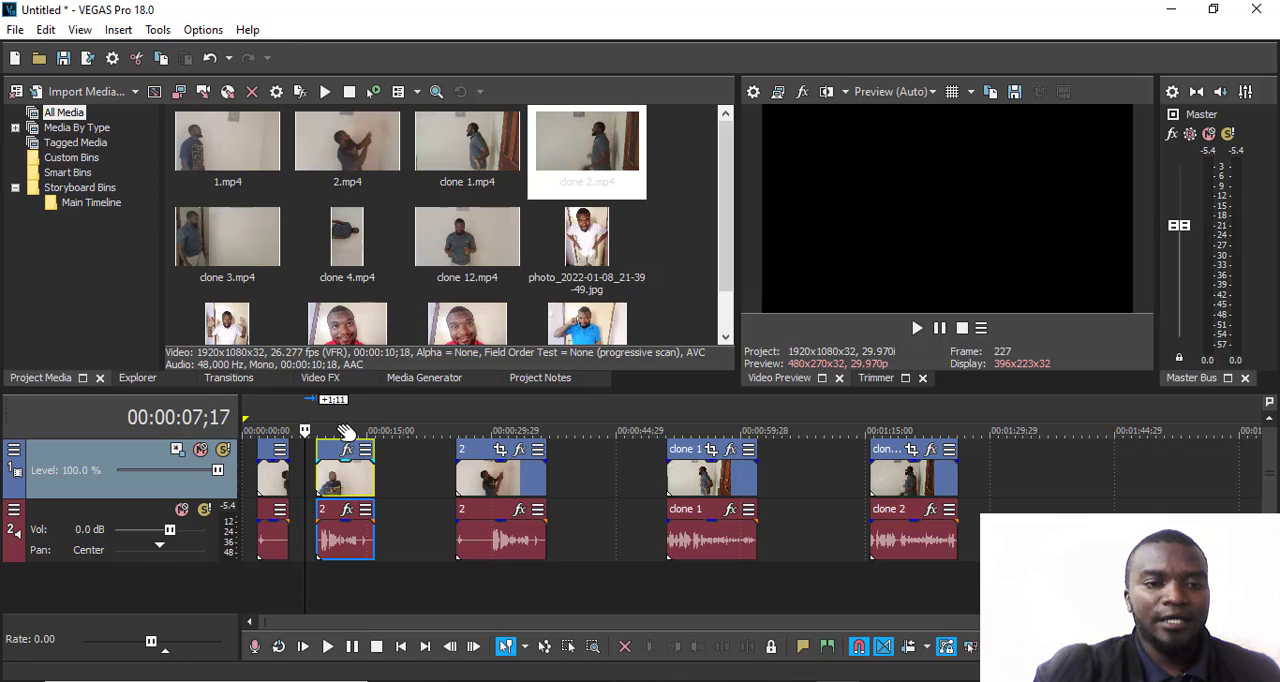
- Split the second piece of the first clip at 00:00:11;25 and move the resulting last piece about 2:25 later
{"action": "left_click", "coordinate": [342, 432]}
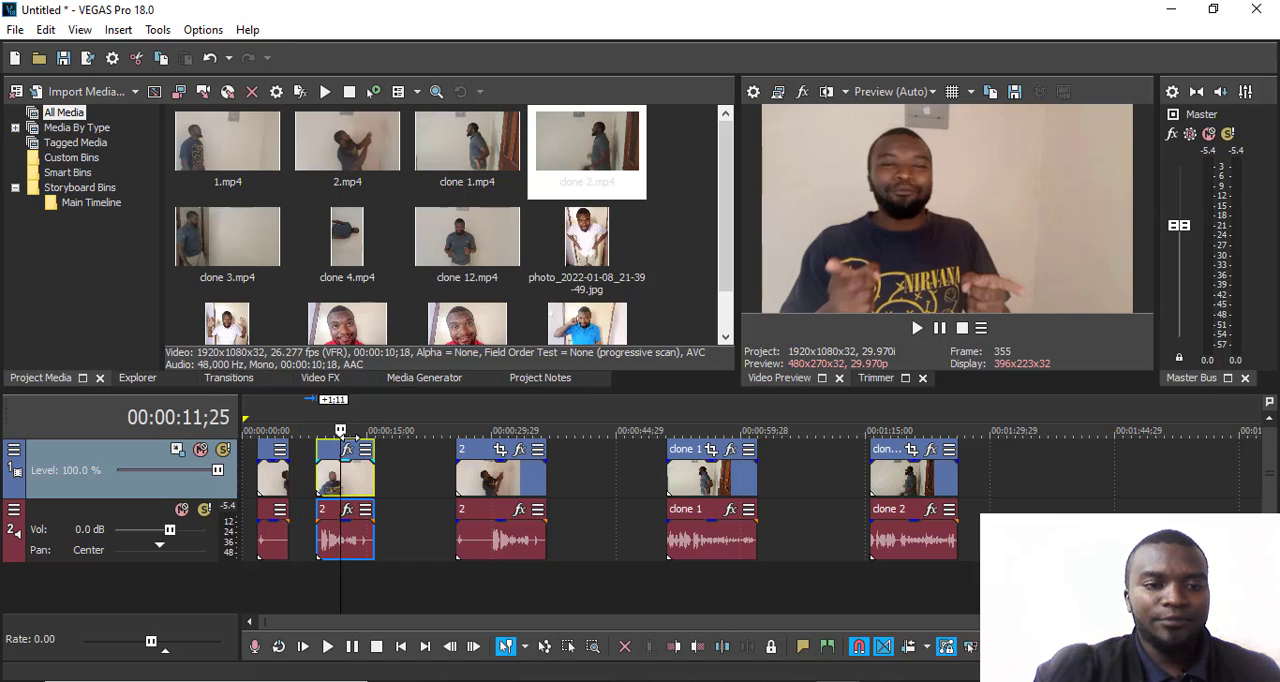
{"action": "key", "text": "s"}
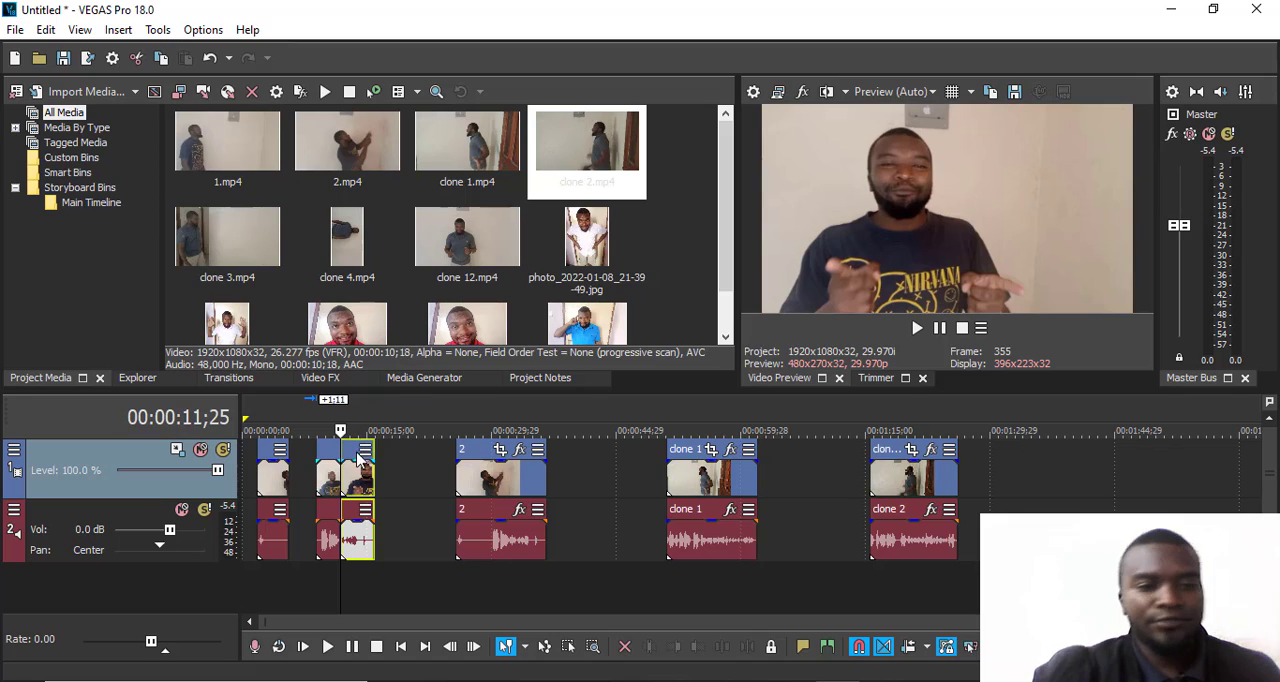
{"action": "left_click_drag", "start_coordinate": [362, 495], "coordinate": [388, 488]}
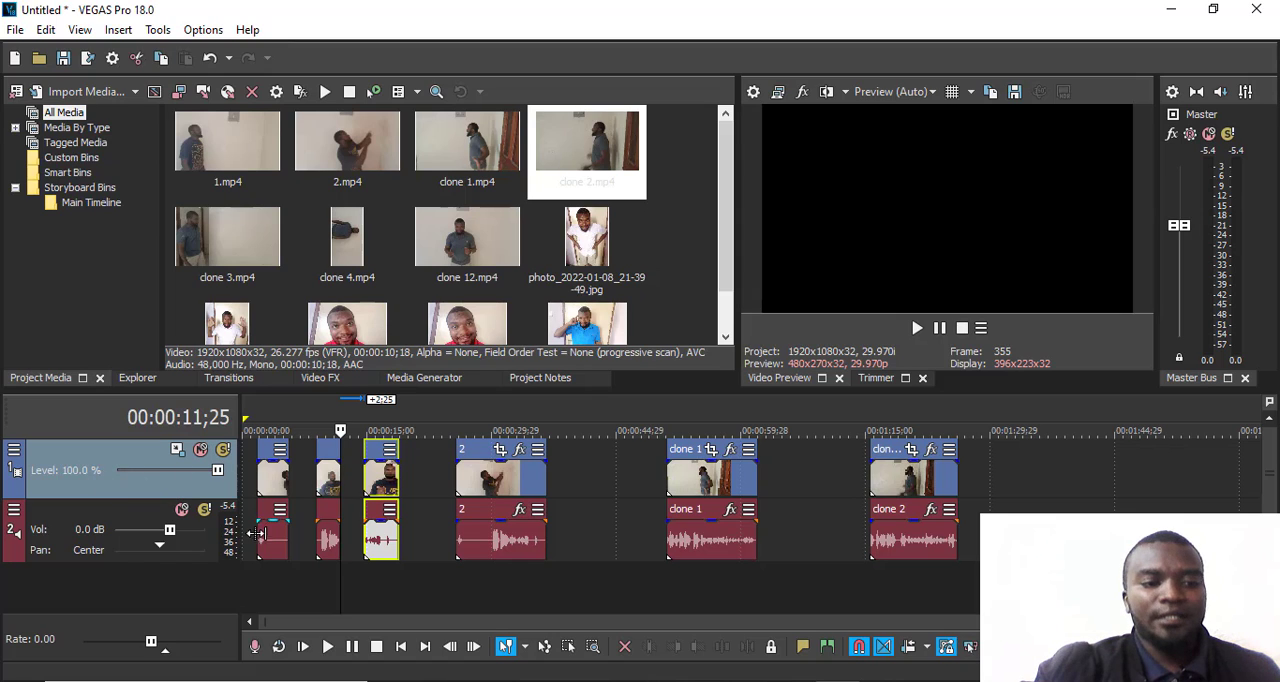
- Ungroup the video and audio events of the uncut clip 2 and clear the selection
{"action": "left_click", "coordinate": [489, 484]}
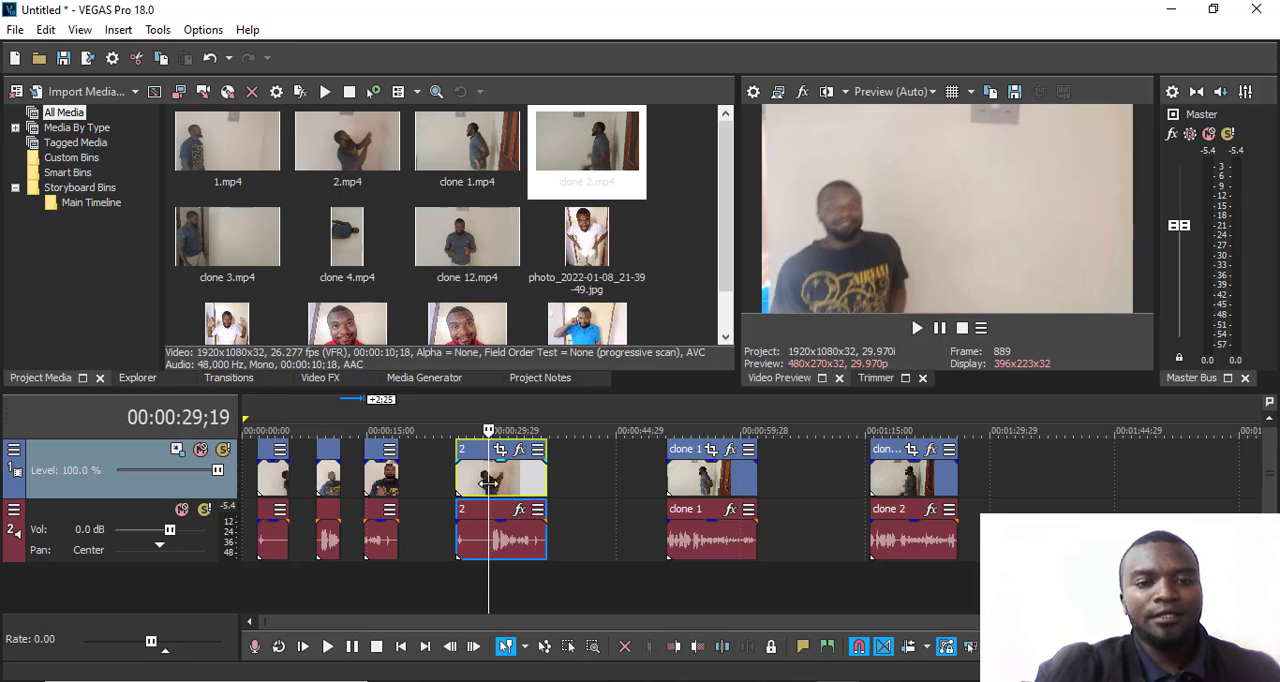
{"action": "left_click", "coordinate": [495, 545]}
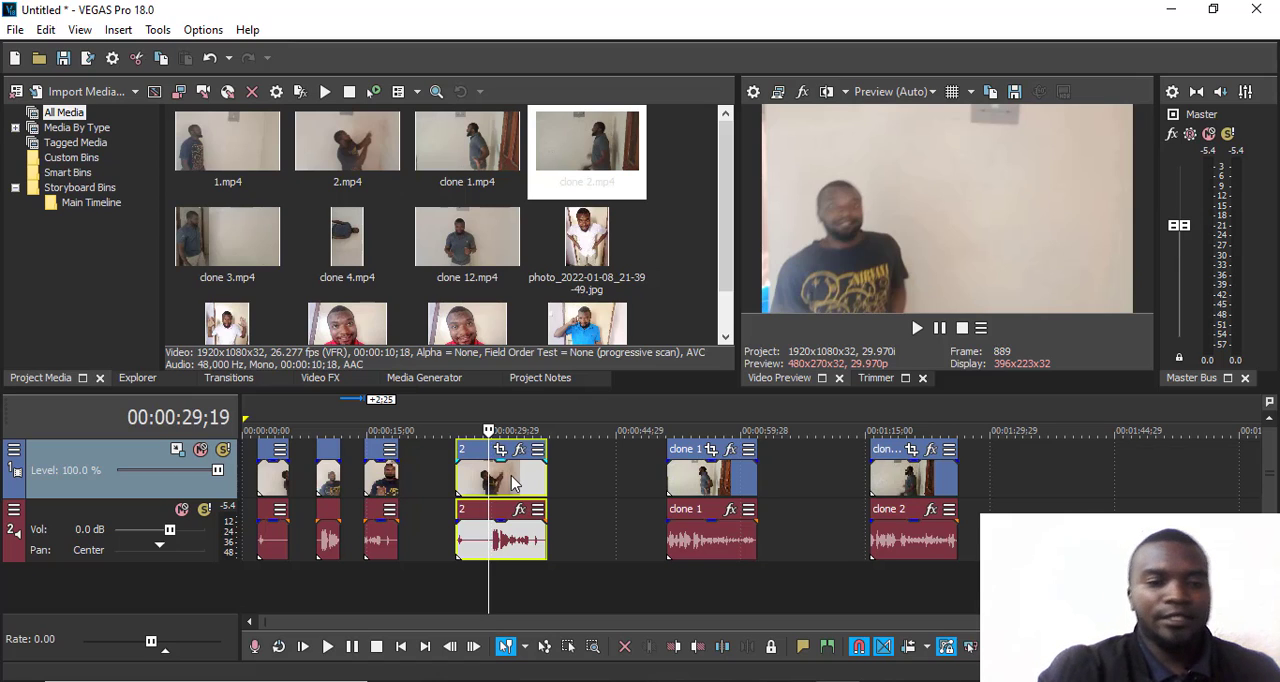
{"action": "left_click", "coordinate": [586, 487]}
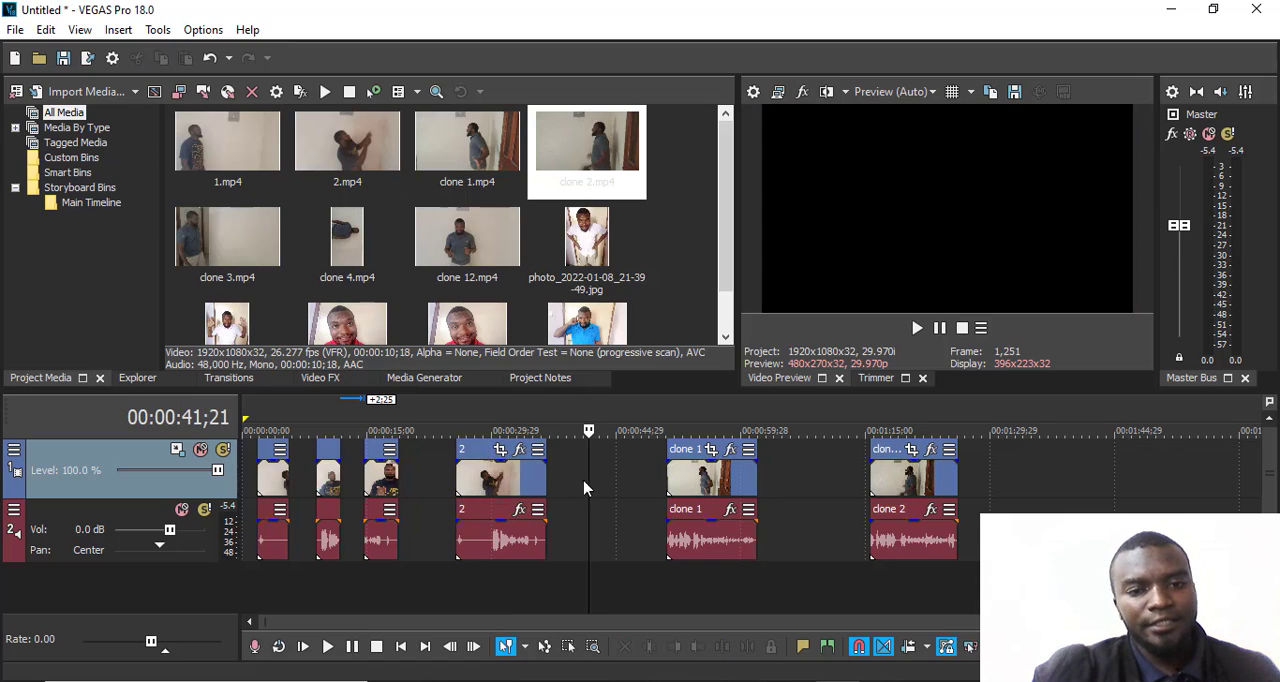
- Move the uncut clip 2's video about 10:25 later, its audio 3:04 earlier, and the video back by 1:27
{"action": "left_click", "coordinate": [500, 480]}
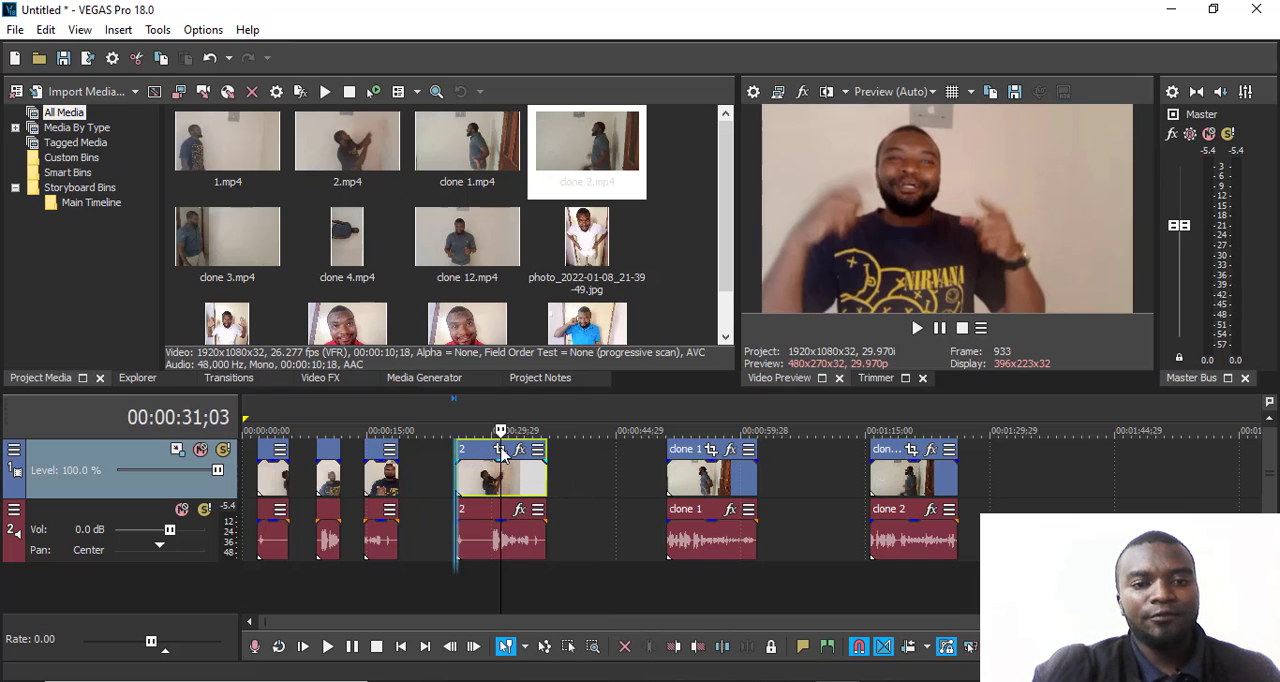
{"action": "left_click_drag", "start_coordinate": [503, 455], "coordinate": [593, 455]}
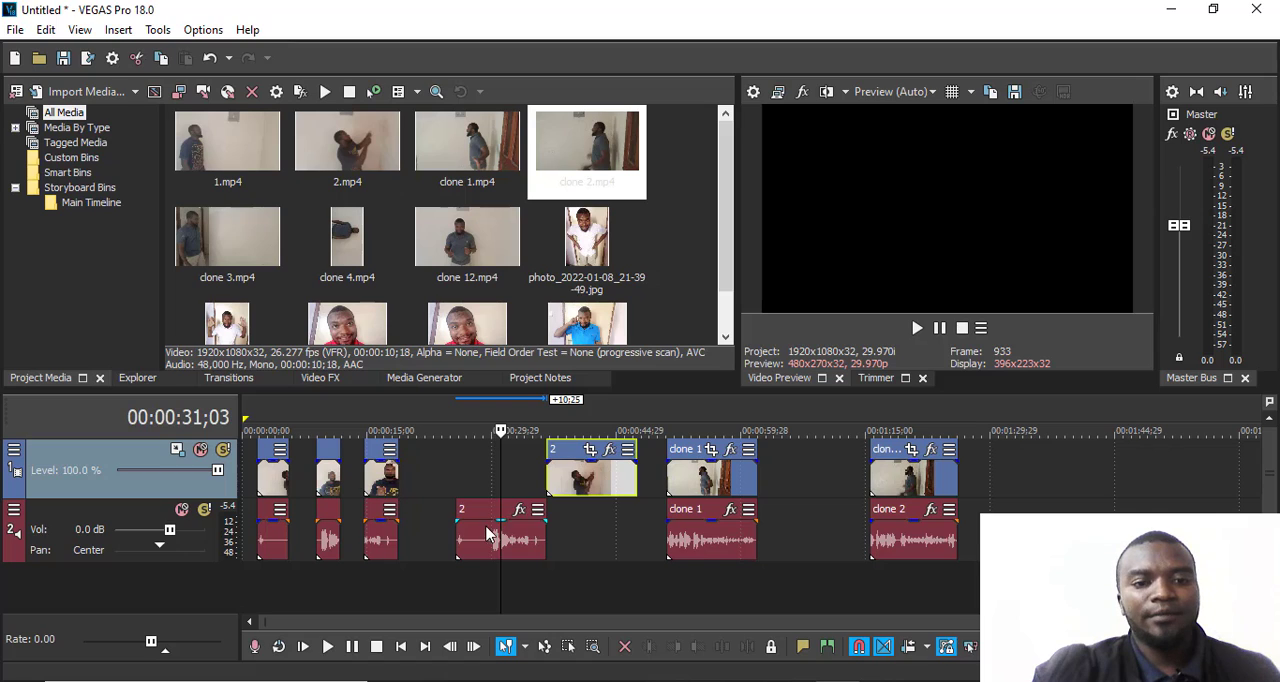
{"action": "left_click_drag", "start_coordinate": [487, 535], "coordinate": [455, 541]}
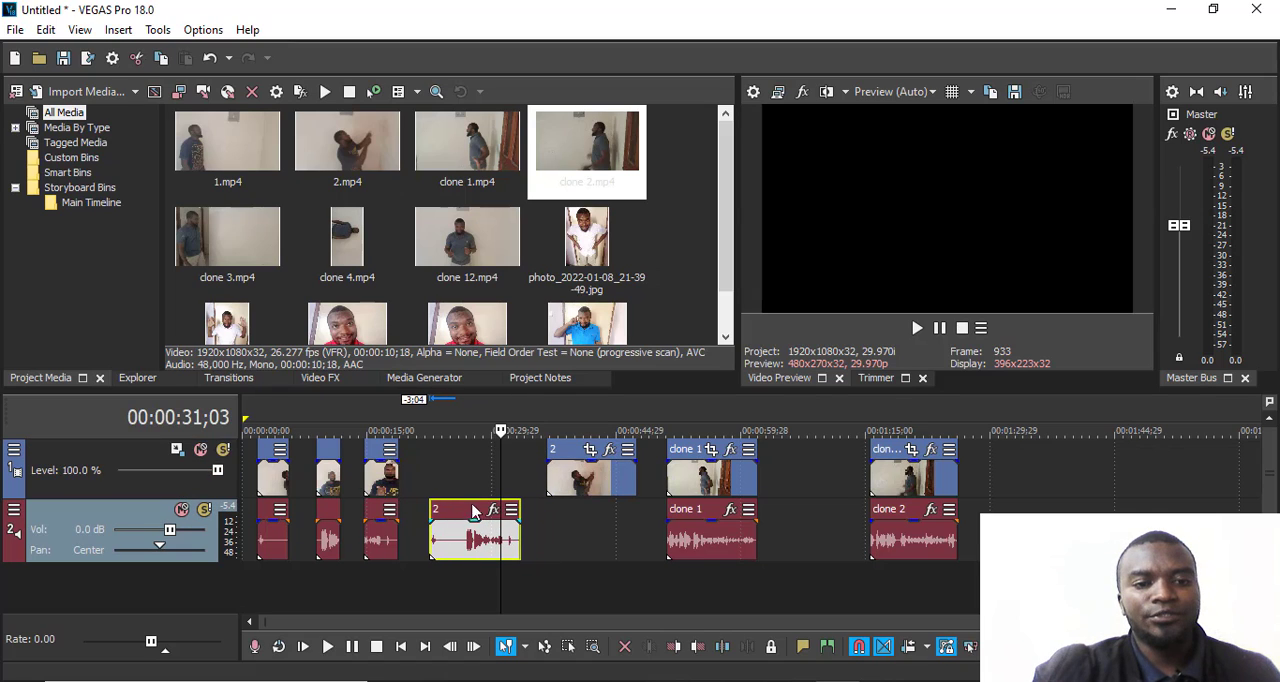
{"action": "left_click_drag", "start_coordinate": [566, 456], "coordinate": [549, 458]}
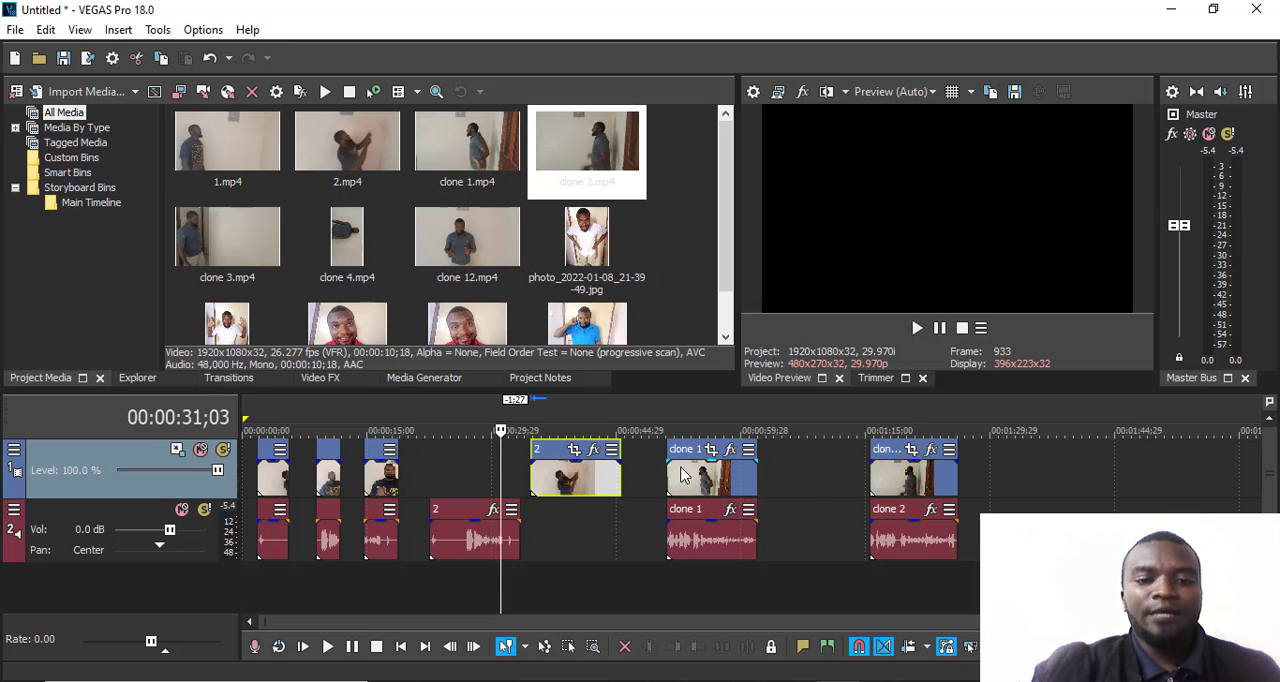
- Ungroup the video and audio events of the clone 1 clip and clear the selection
{"action": "left_click", "coordinate": [787, 481]}
{"action": "left_click", "coordinate": [704, 480]}
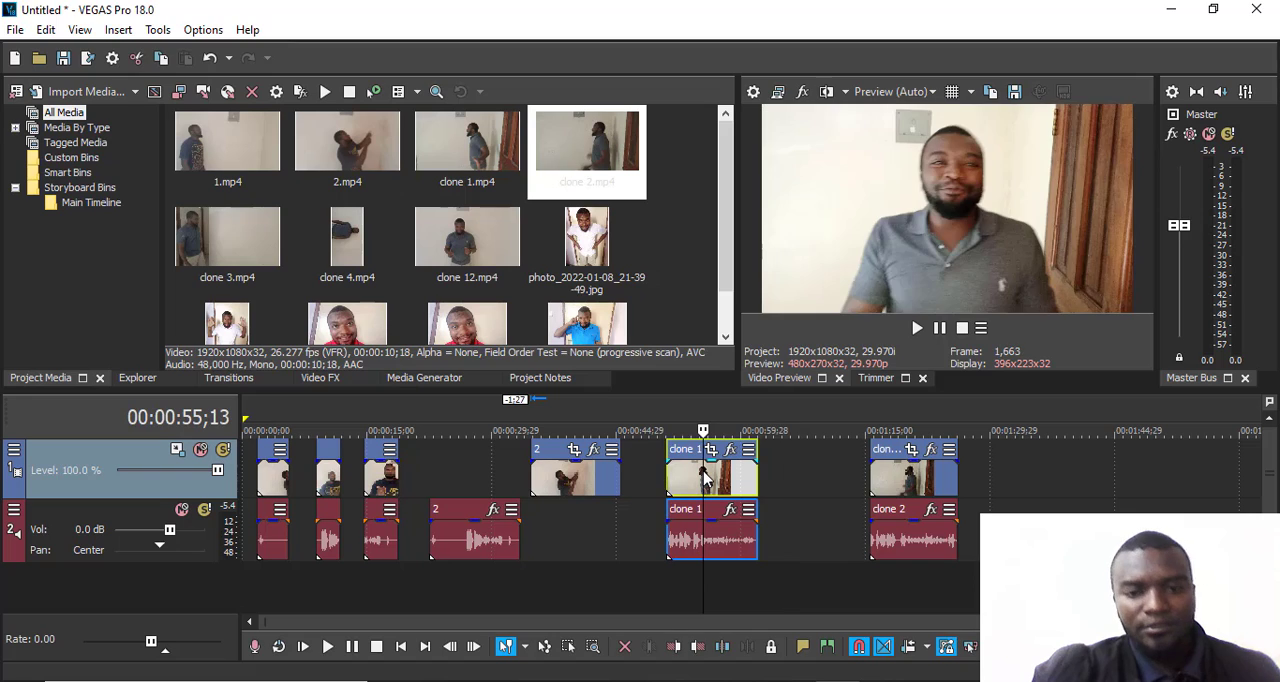
{"action": "left_click", "coordinate": [698, 541]}
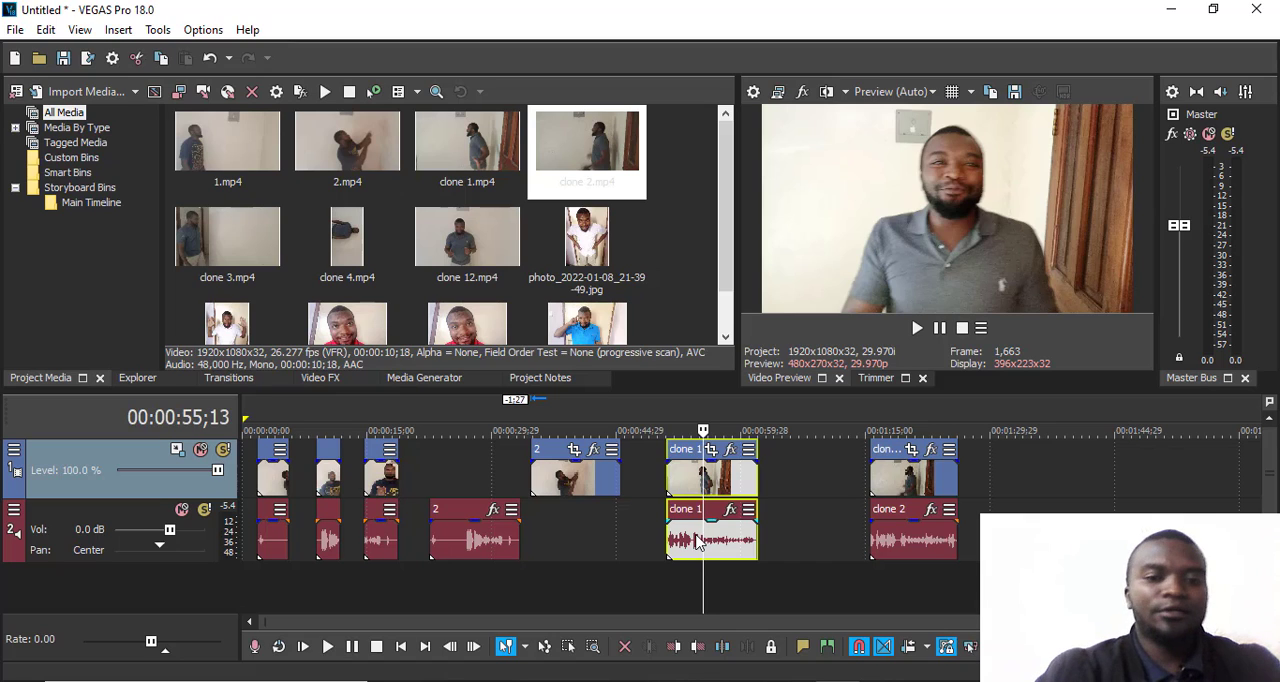
{"action": "left_click", "coordinate": [810, 493]}
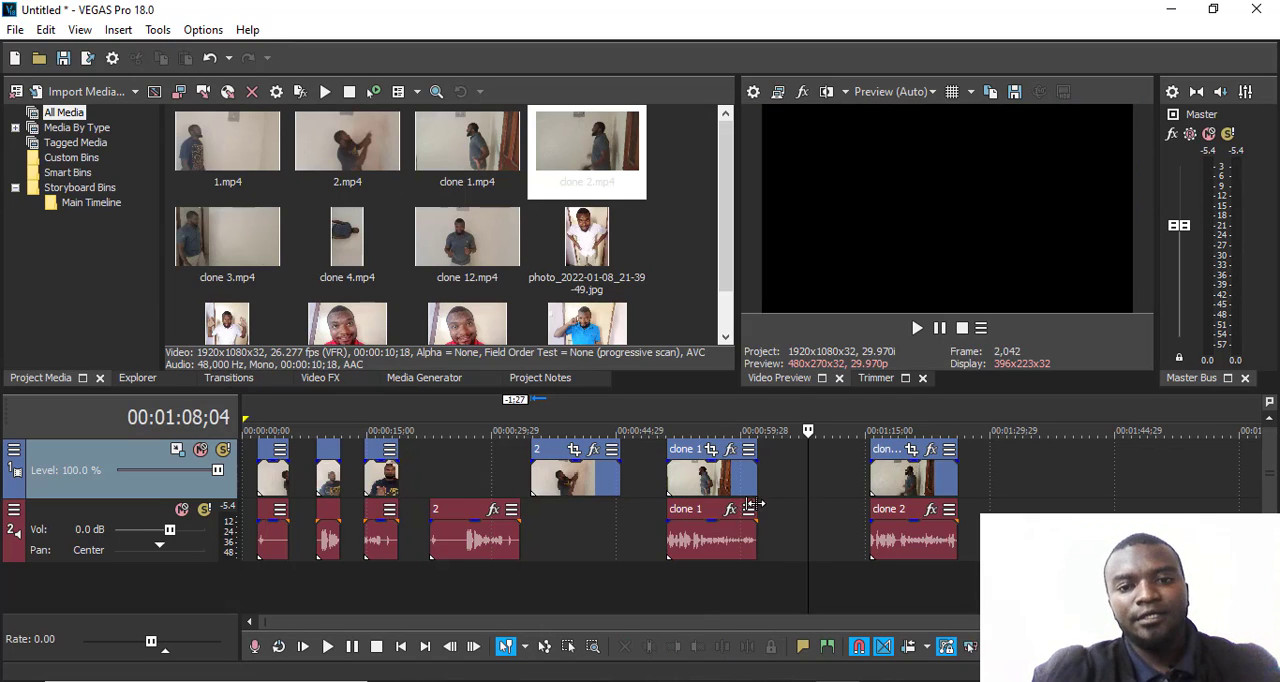
- Move clone 1's audio about 12:15 later and its video about 3:08 earlier on the timeline
{"action": "left_click", "coordinate": [703, 533]}
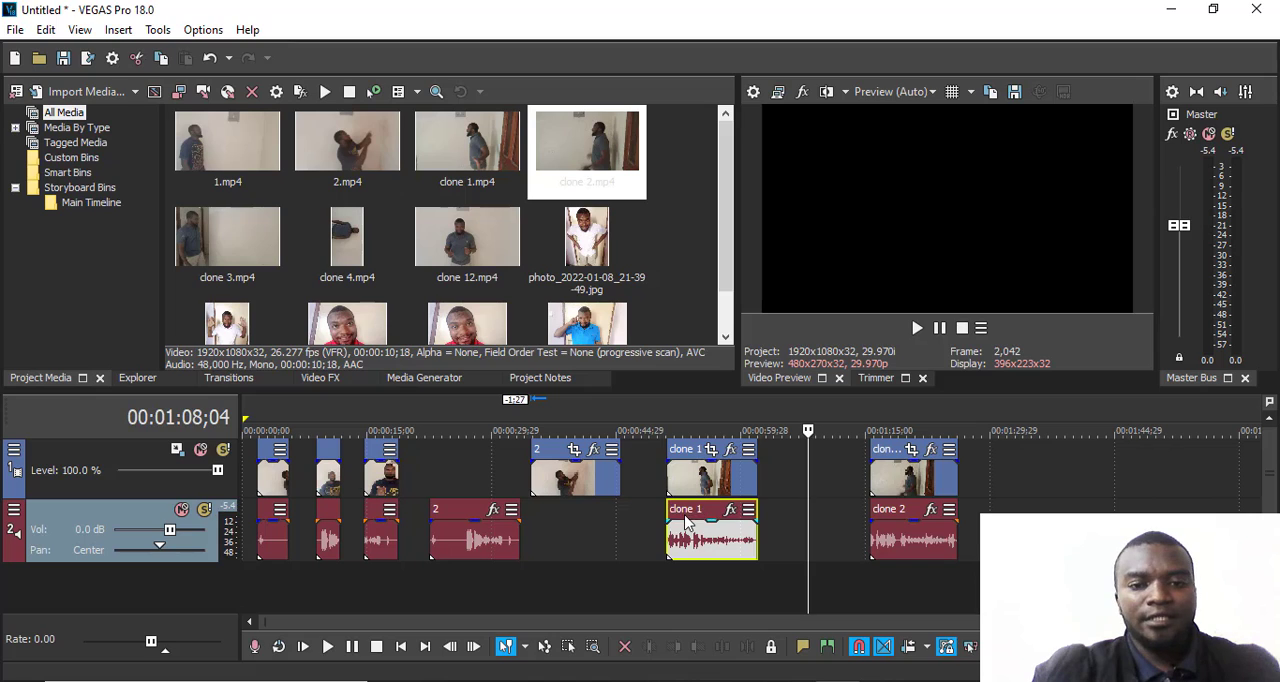
{"action": "left_click_drag", "start_coordinate": [686, 520], "coordinate": [790, 520]}
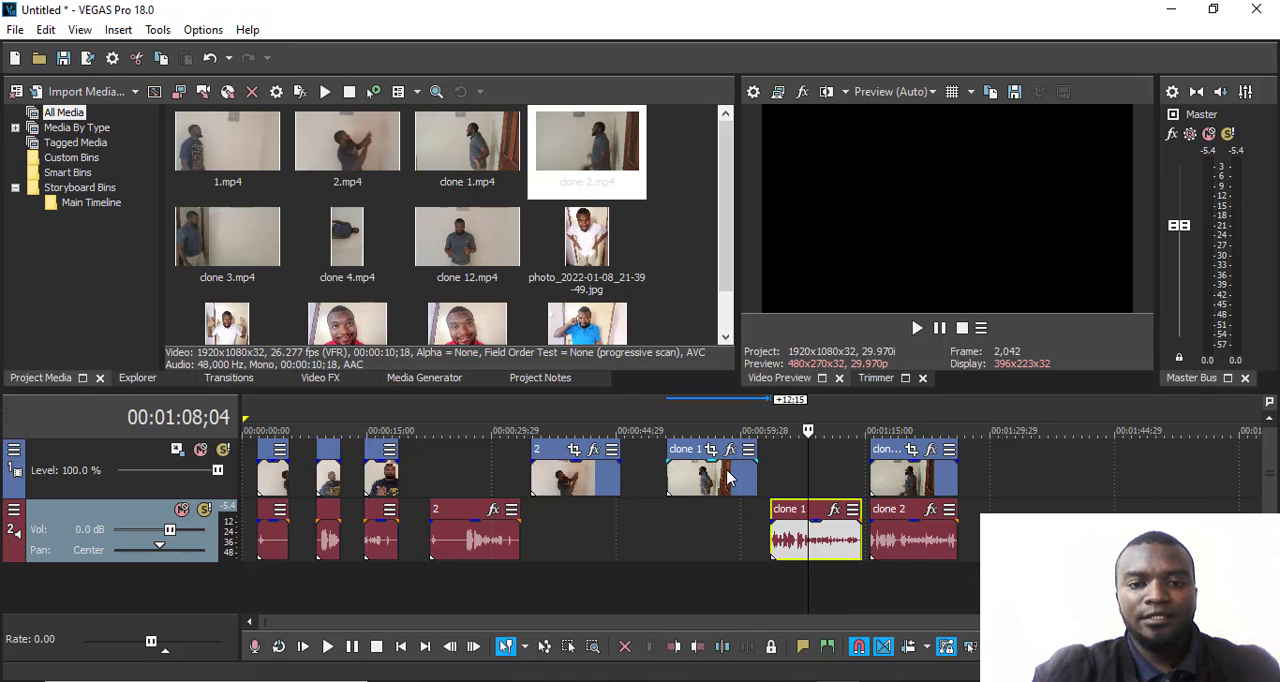
{"action": "left_click_drag", "start_coordinate": [711, 480], "coordinate": [684, 487]}
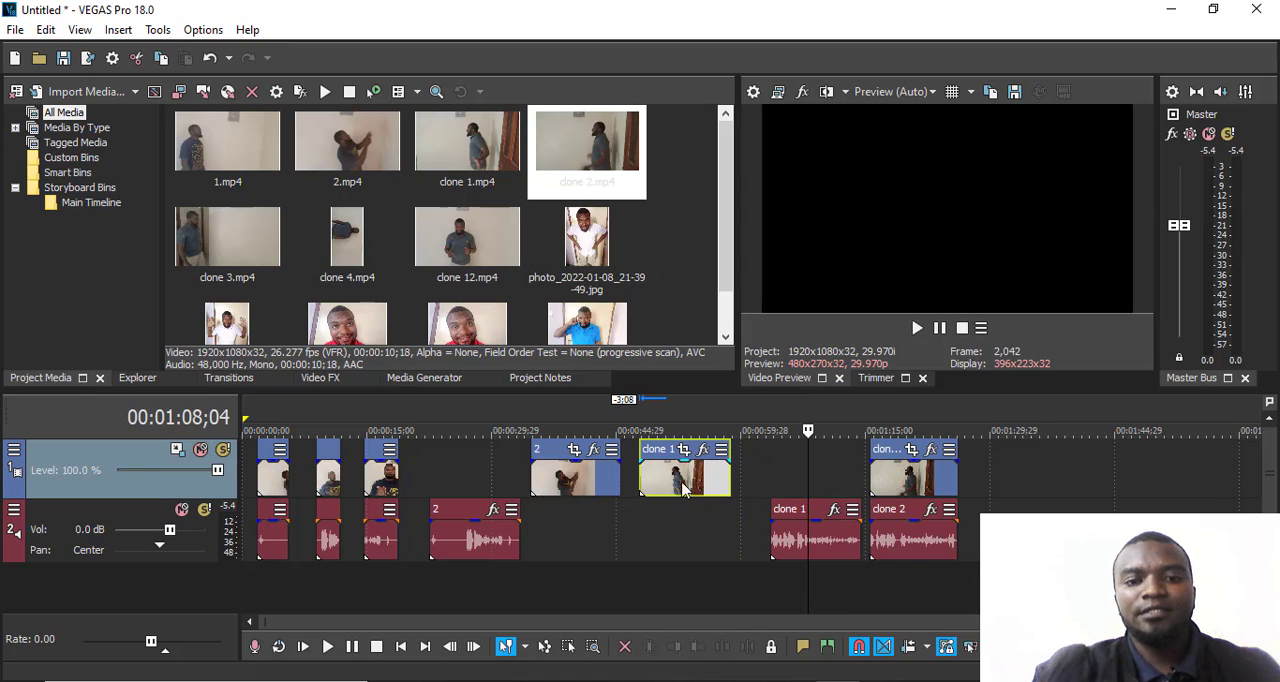
- Play the timeline from about 00:00:34;20 through the separated video of clip 2 and clone 1
{"action": "left_click", "coordinate": [539, 418]}
{"action": "left_click_drag", "start_coordinate": [539, 418], "coordinate": [531, 418]}
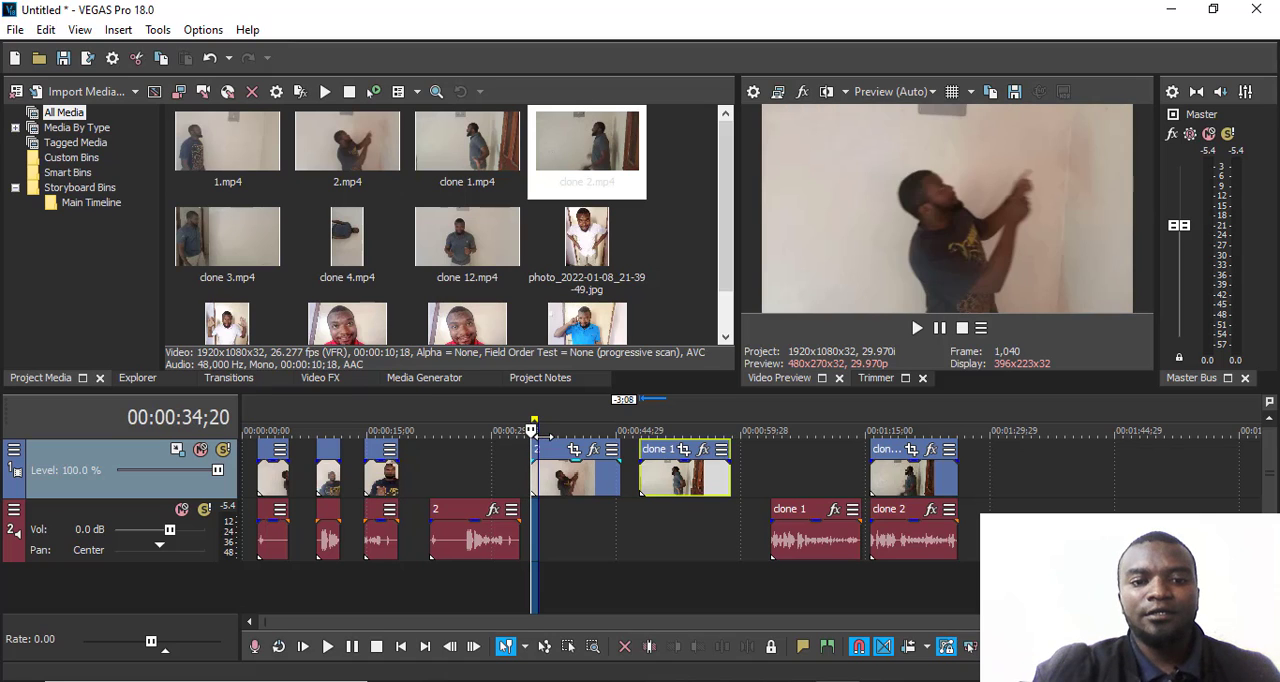
{"action": "left_click", "coordinate": [917, 327]}
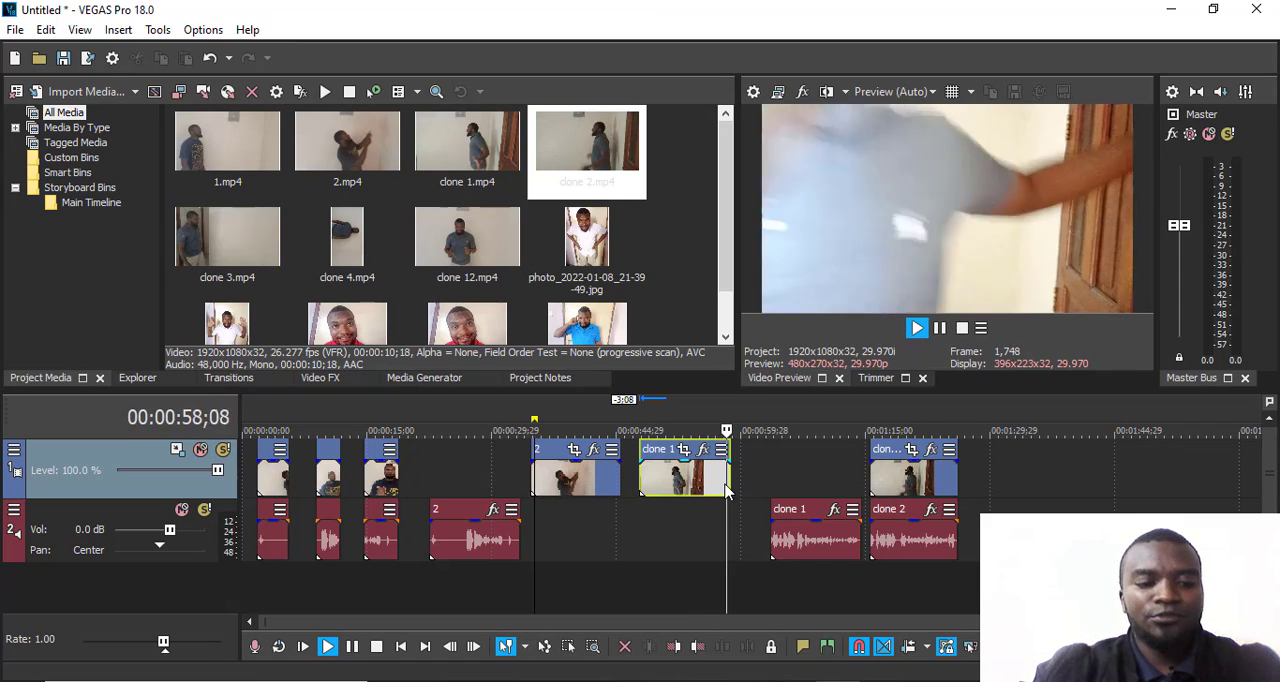
- Undo the separate moves of clone 1's video and audio, and stop playback
{"action": "left_click_drag", "start_coordinate": [713, 502], "coordinate": [728, 500]}
{"action": "key", "text": "ctrl+z"}
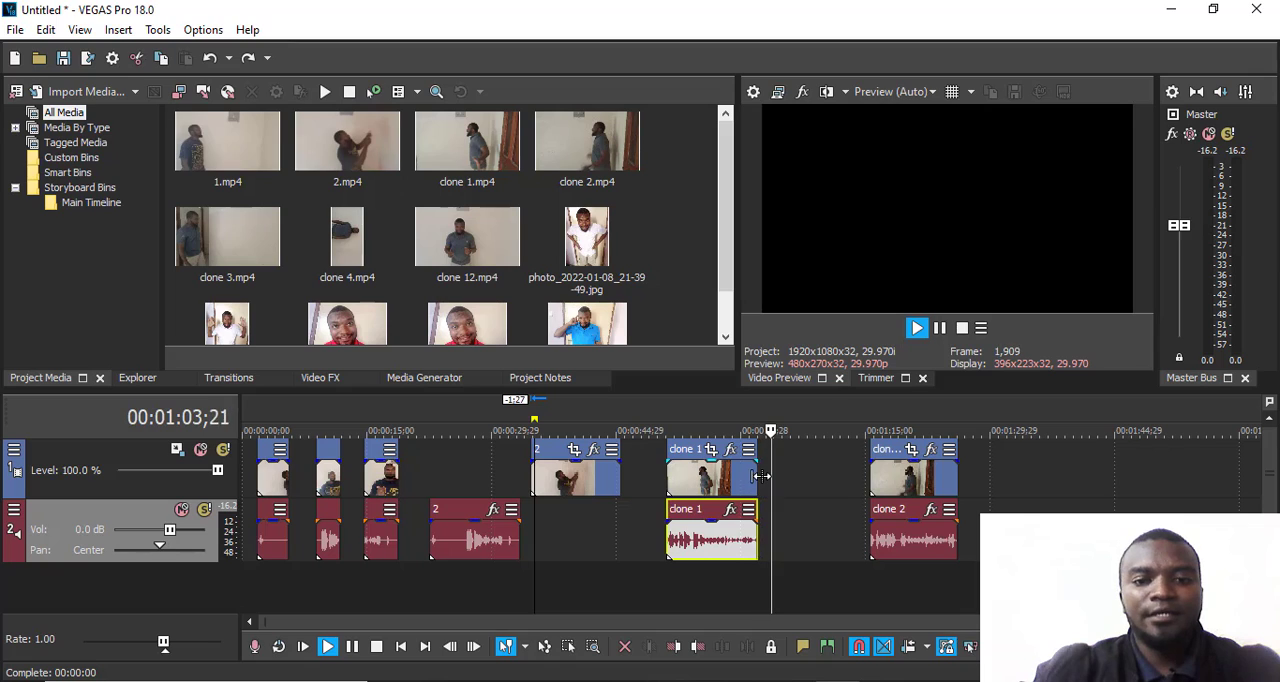
{"action": "key", "text": "space"}
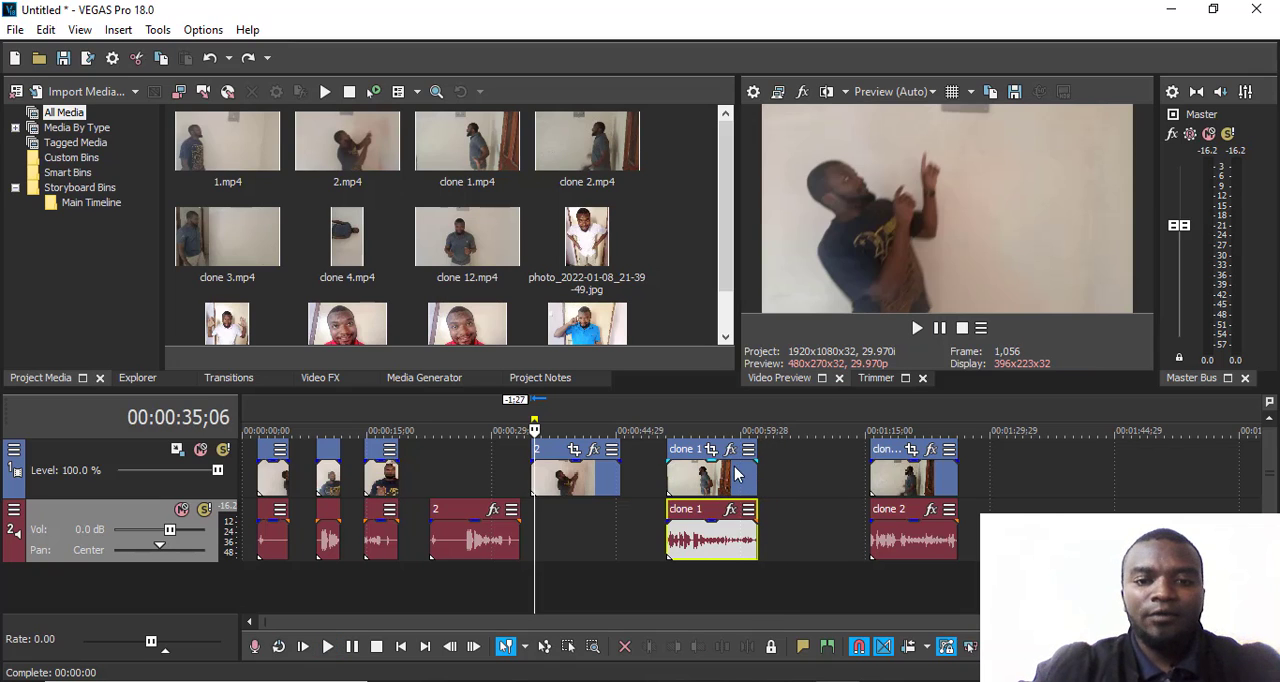
- Play the timeline from the end of clone 1 and return the playback cursor to 00:01:02;06
{"action": "left_click", "coordinate": [758, 431]}
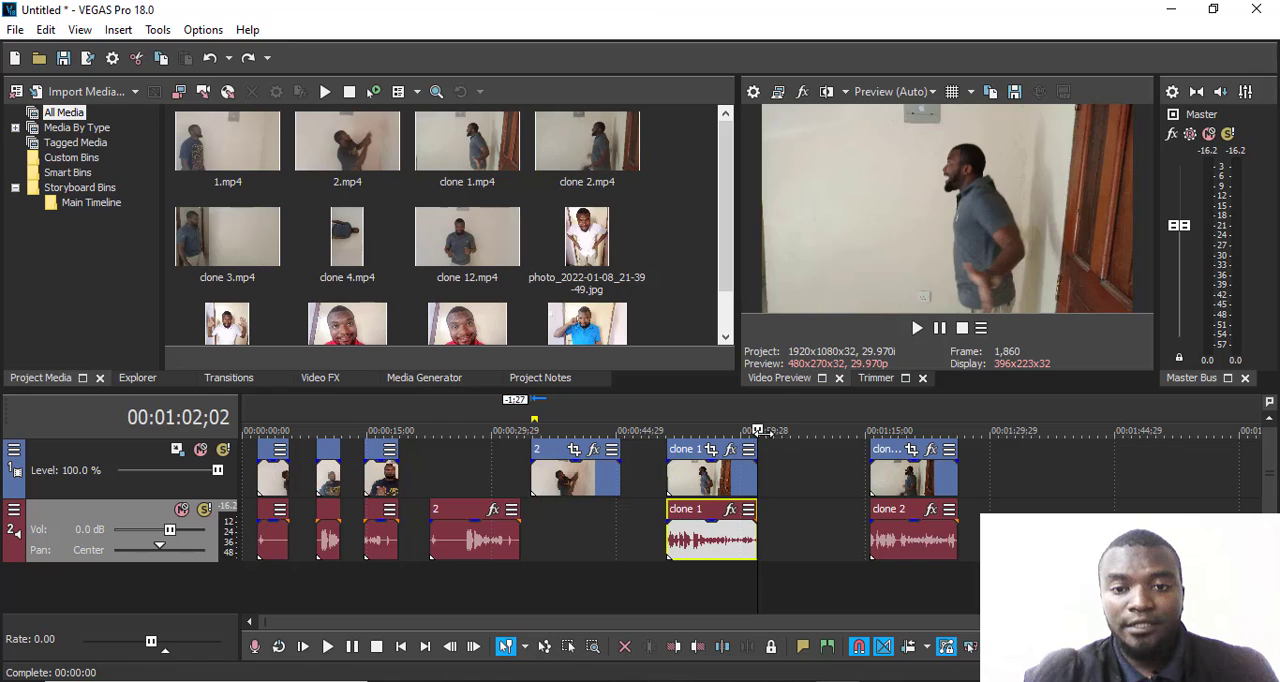
{"action": "key", "text": "space"}
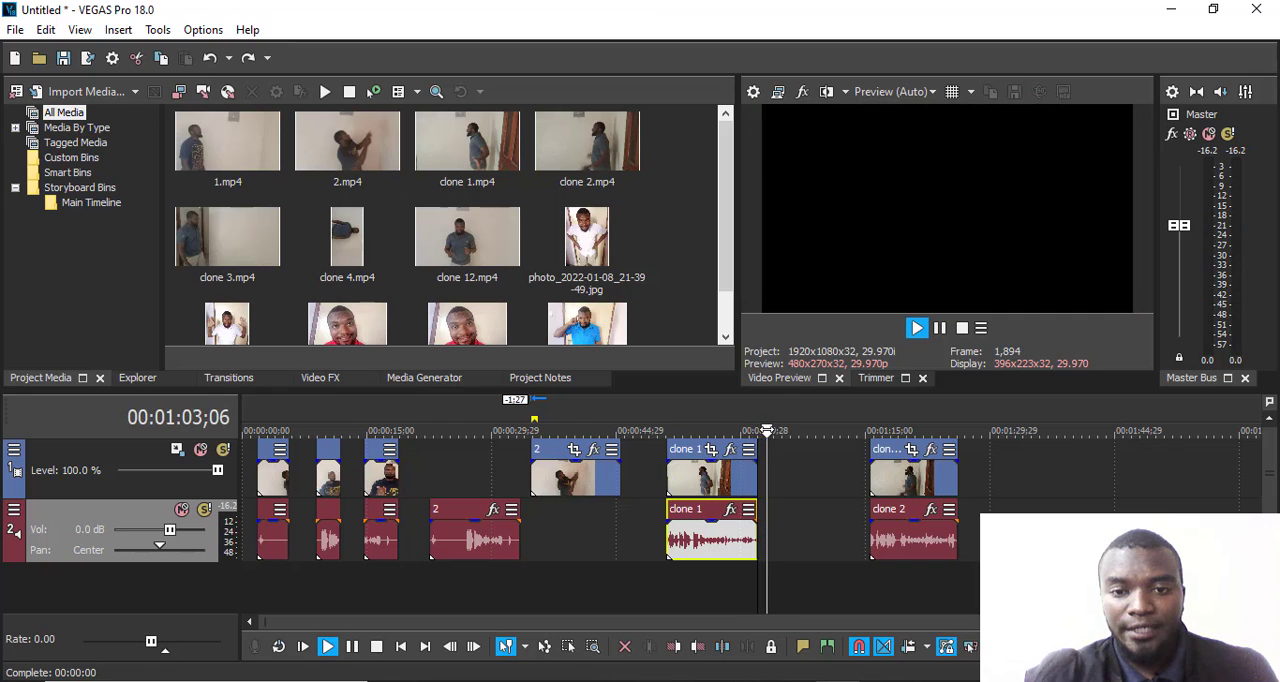
{"action": "left_click_drag", "start_coordinate": [766, 430], "coordinate": [759, 430]}
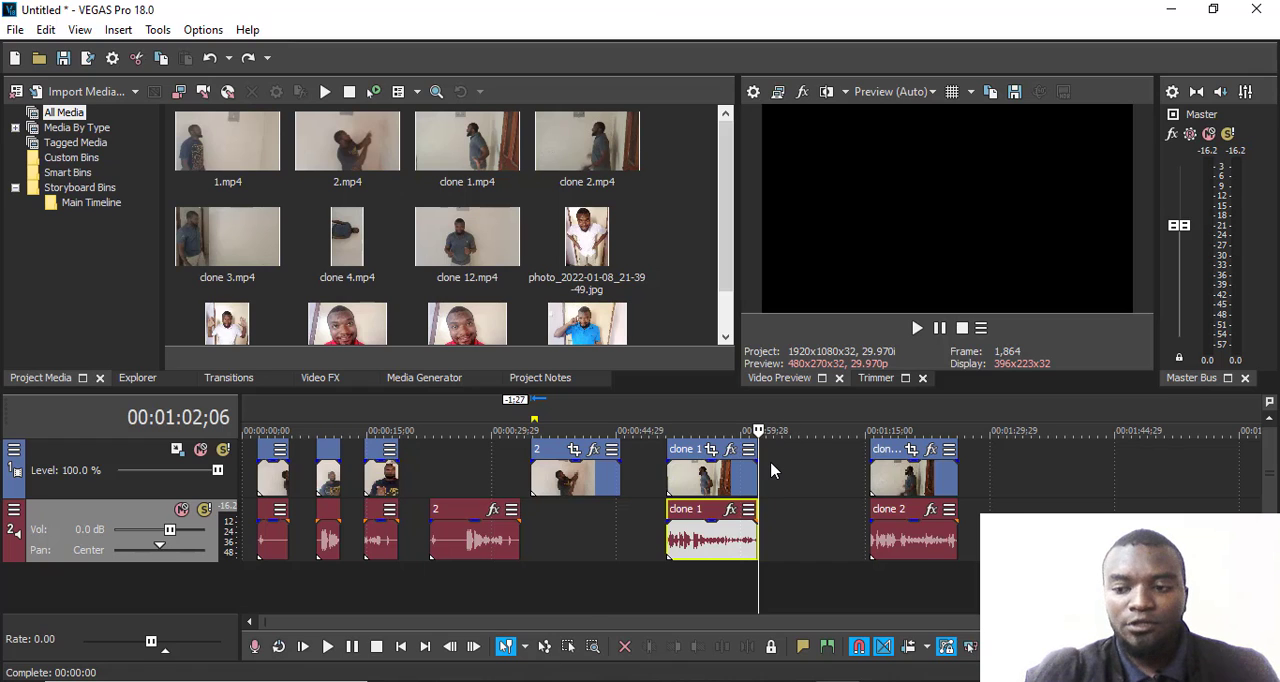
- Place the cursor at 00:01:02;02 and remove the fade-out at the end of clone 1's audio
{"action": "scroll", "coordinate": [770, 461], "scroll_direction": "up", "scroll_amount": 10}
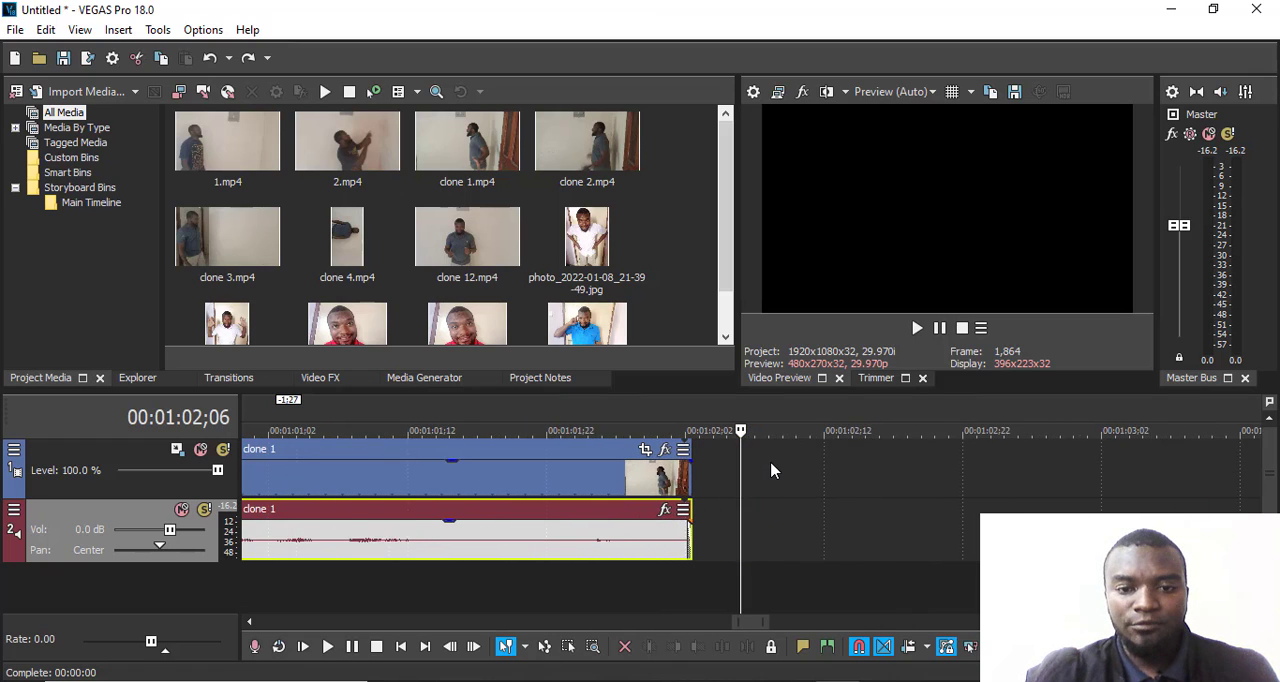
{"action": "scroll", "coordinate": [770, 461], "scroll_direction": "up", "scroll_amount": 4}
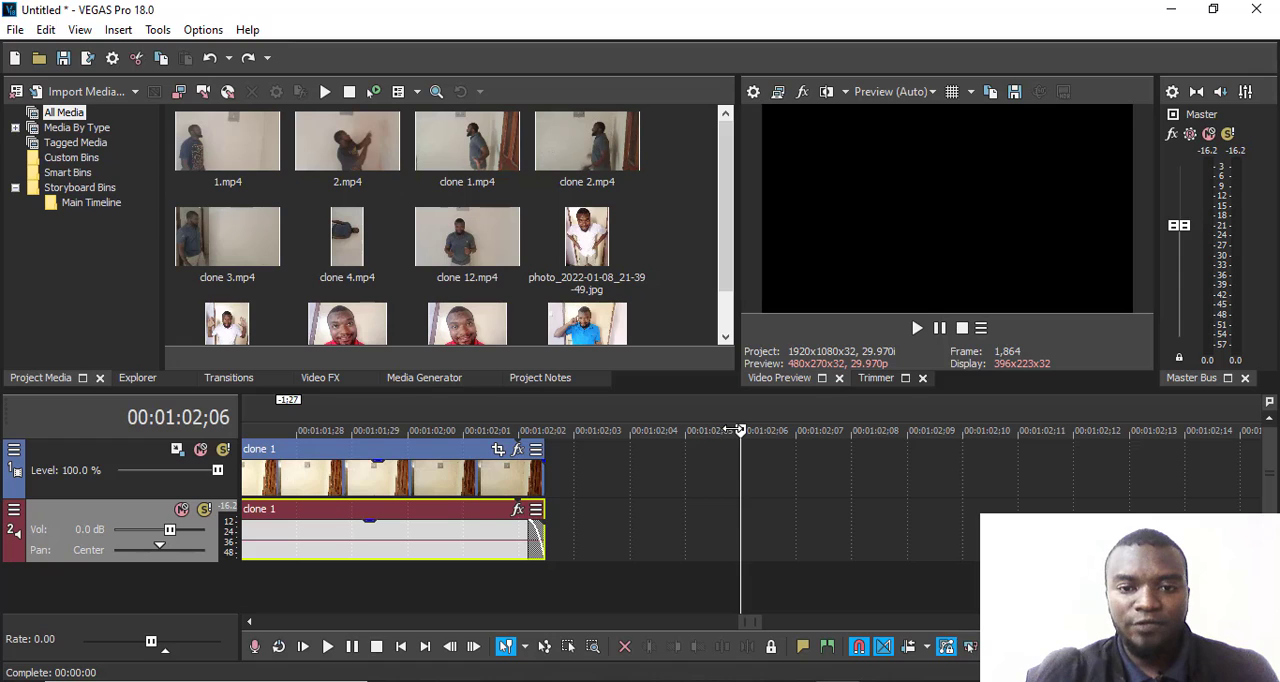
{"action": "left_click_drag", "start_coordinate": [737, 430], "coordinate": [518, 430]}
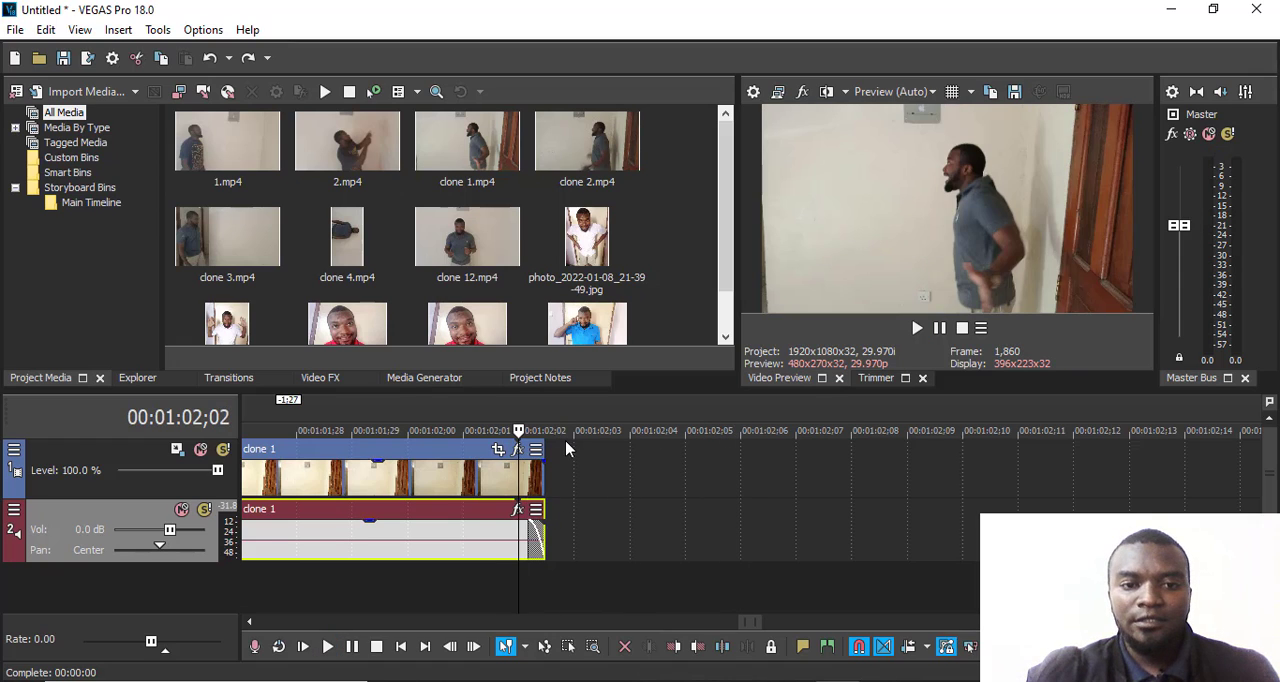
{"action": "scroll", "coordinate": [565, 449], "scroll_direction": "up", "scroll_amount": 1}
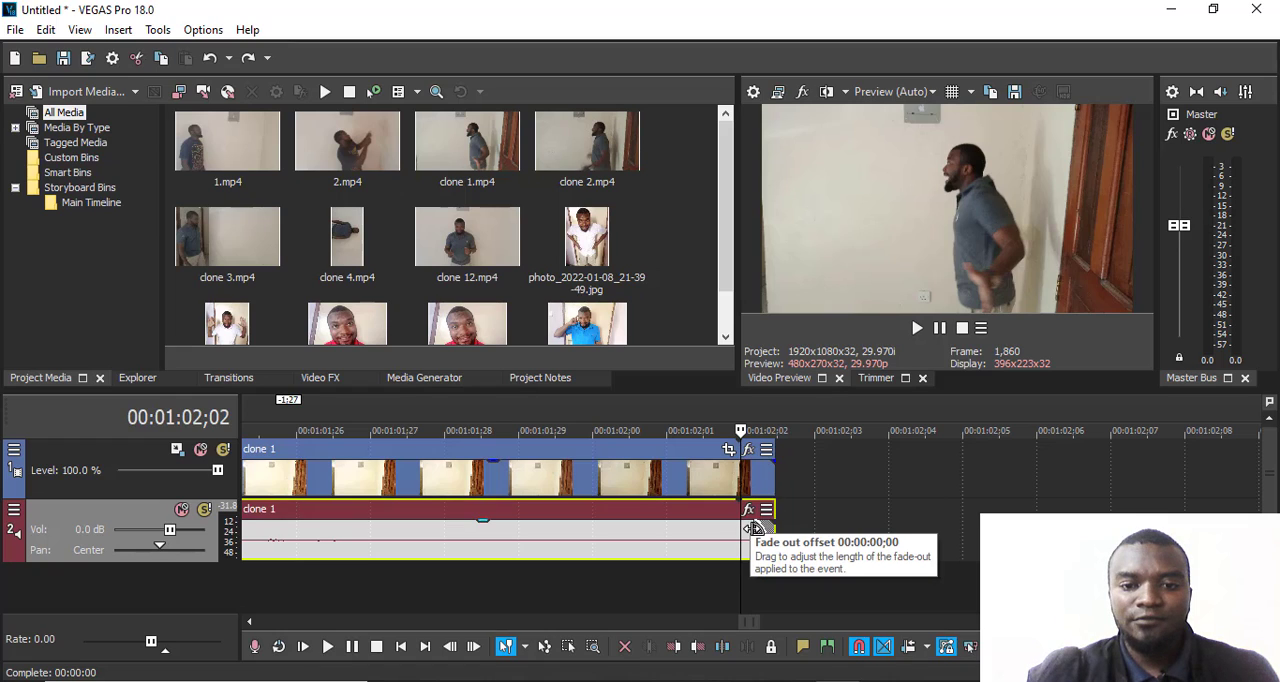
{"action": "left_click_drag", "start_coordinate": [755, 528], "coordinate": [772, 530]}
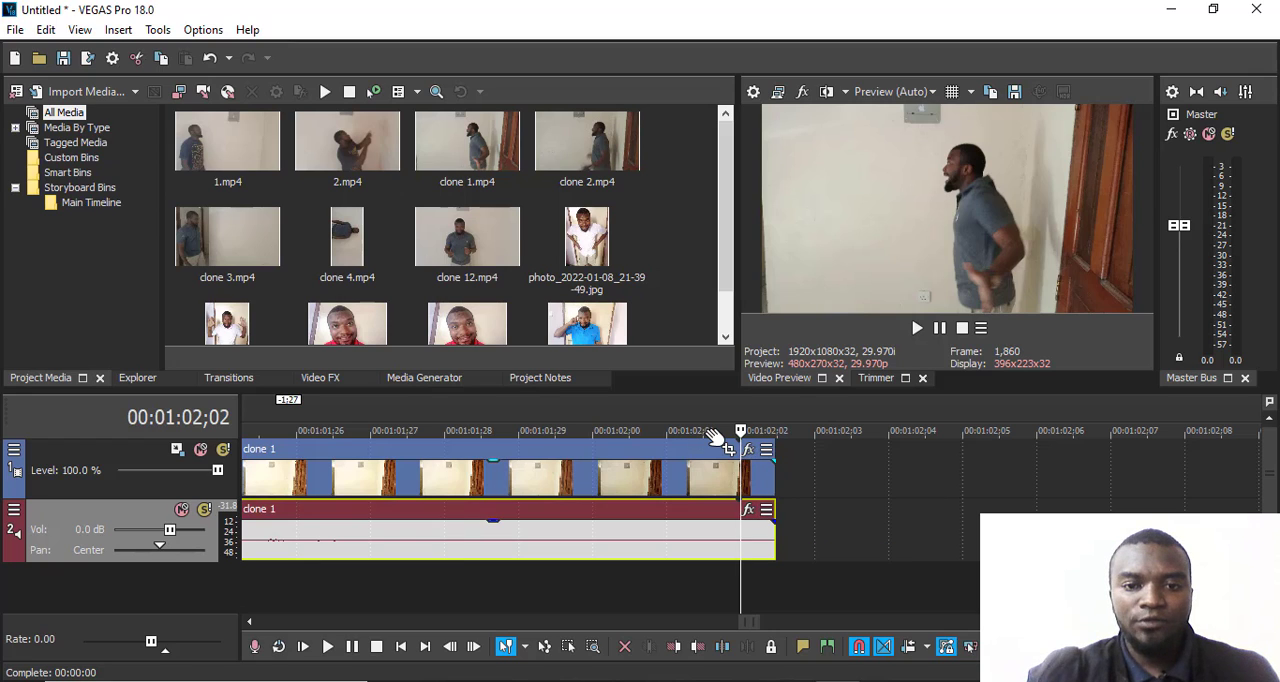
- Place the playback cursor at the start of clone 1, 00:00:51;02, and examine the beginning of its audio
{"action": "scroll", "coordinate": [713, 437], "scroll_direction": "down", "scroll_amount": 10}
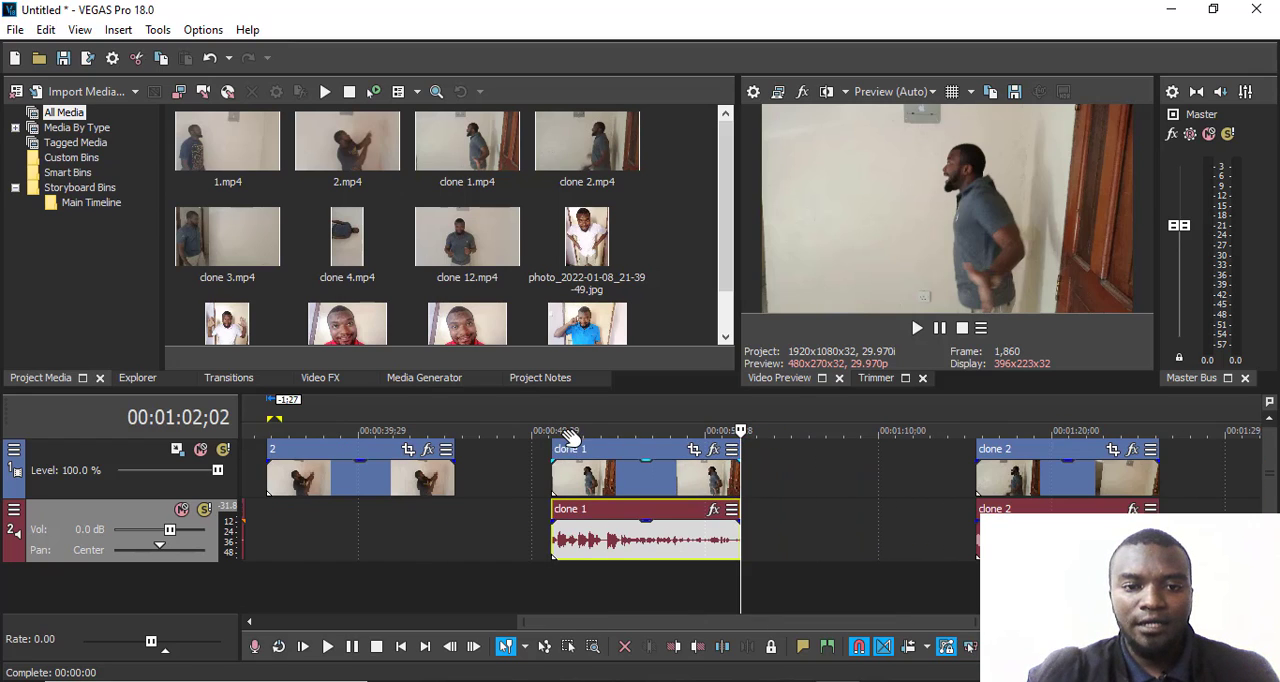
{"action": "left_click", "coordinate": [551, 425]}
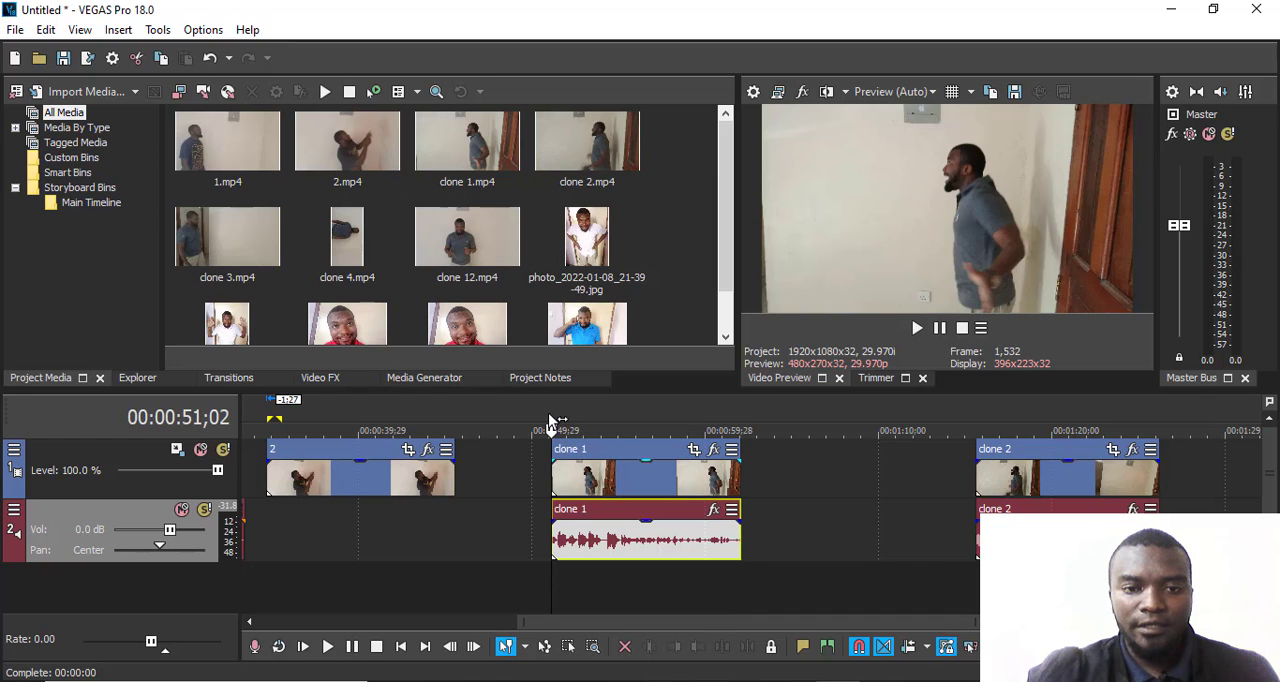
{"action": "scroll", "coordinate": [573, 455], "scroll_direction": "up", "scroll_amount": 8}
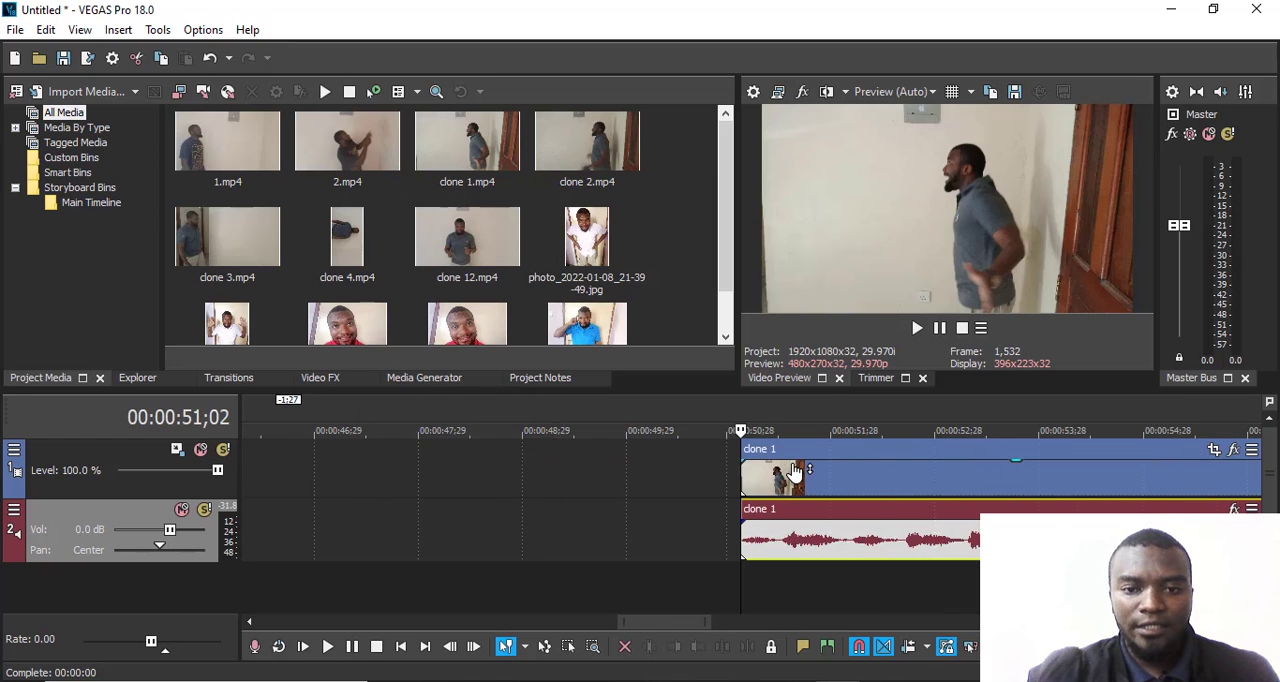
{"action": "scroll", "coordinate": [793, 472], "scroll_direction": "up", "scroll_amount": 2}
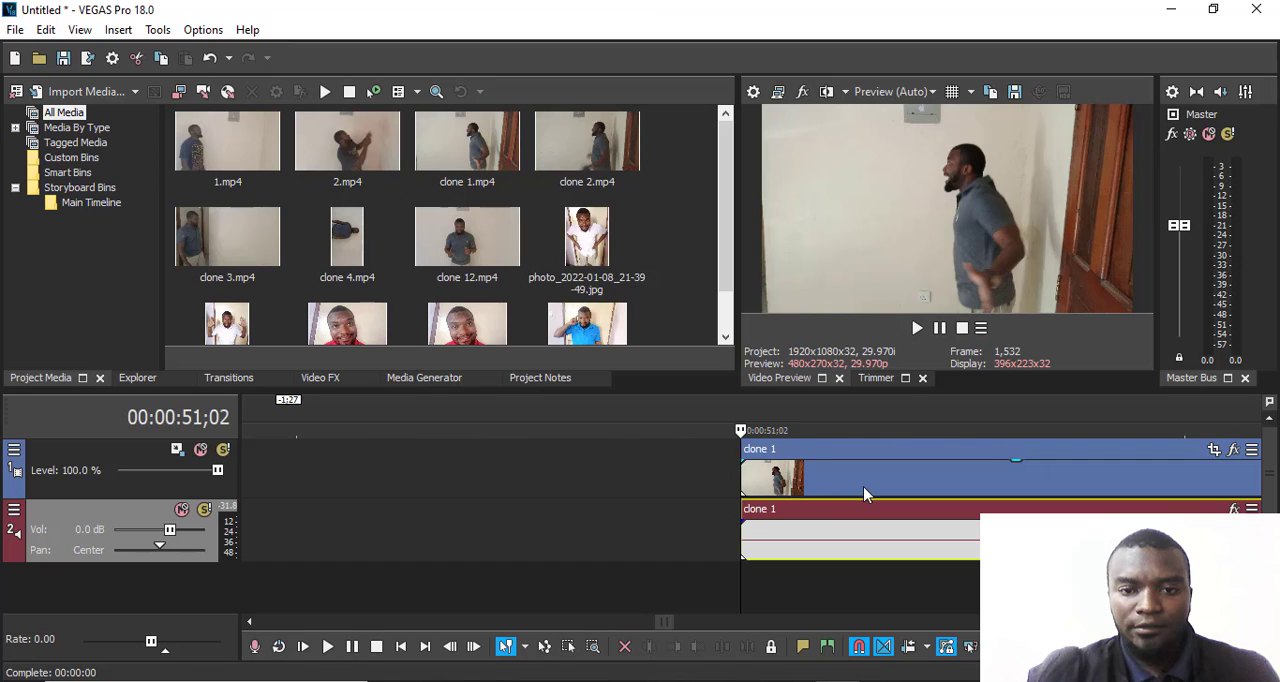
{"action": "scroll", "coordinate": [863, 486], "scroll_direction": "down", "scroll_amount": 6}
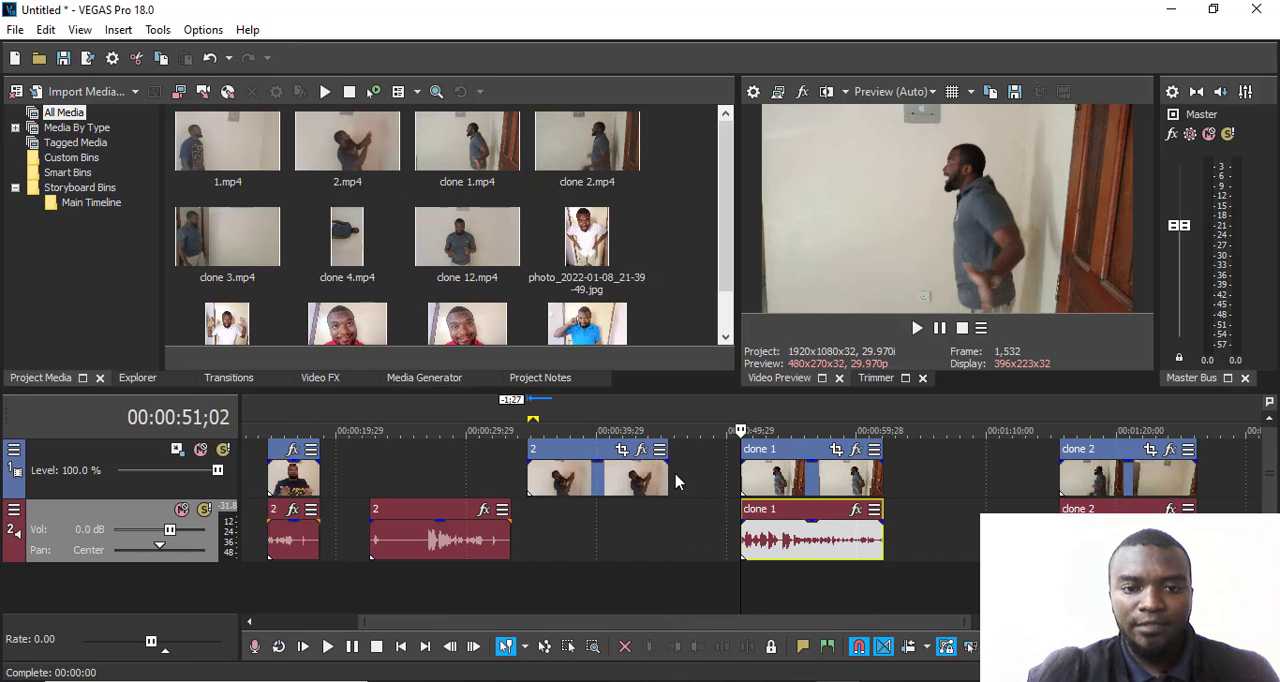
- Play the timeline through the end of the third piece of clip 2 and stop at 00:00:19;00
{"action": "left_click", "coordinate": [369, 436]}
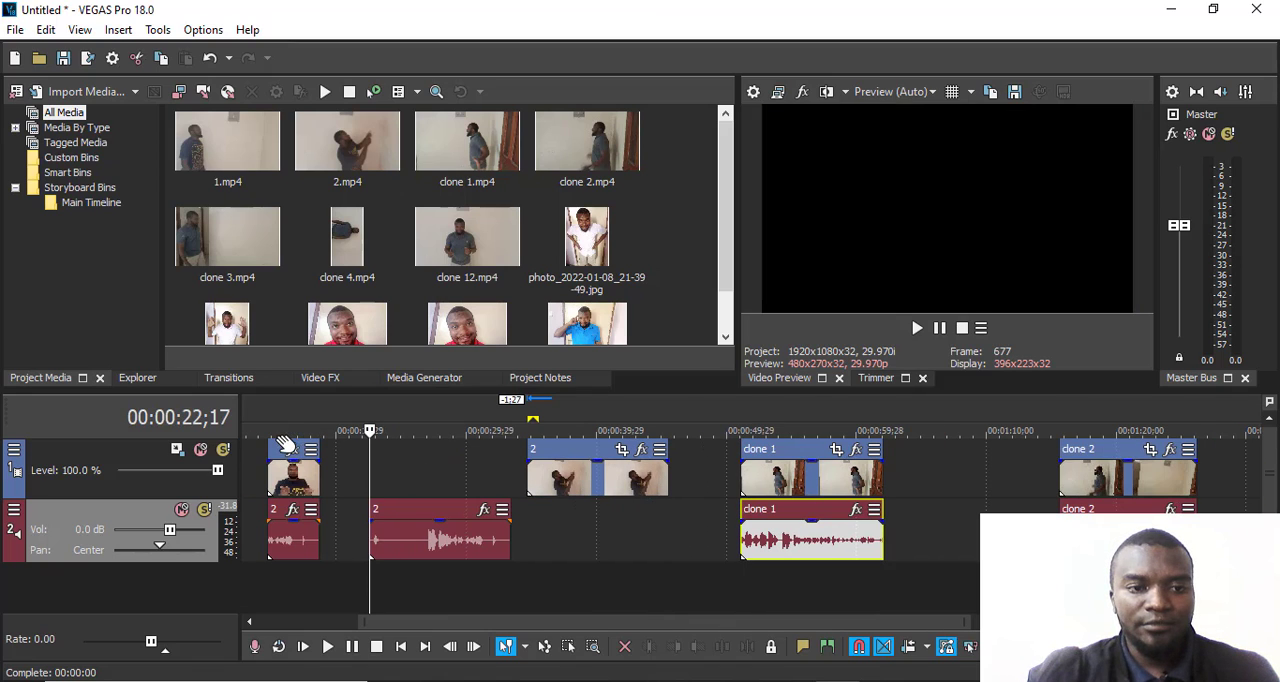
{"action": "left_click", "coordinate": [302, 436]}
{"action": "key", "text": "space"}
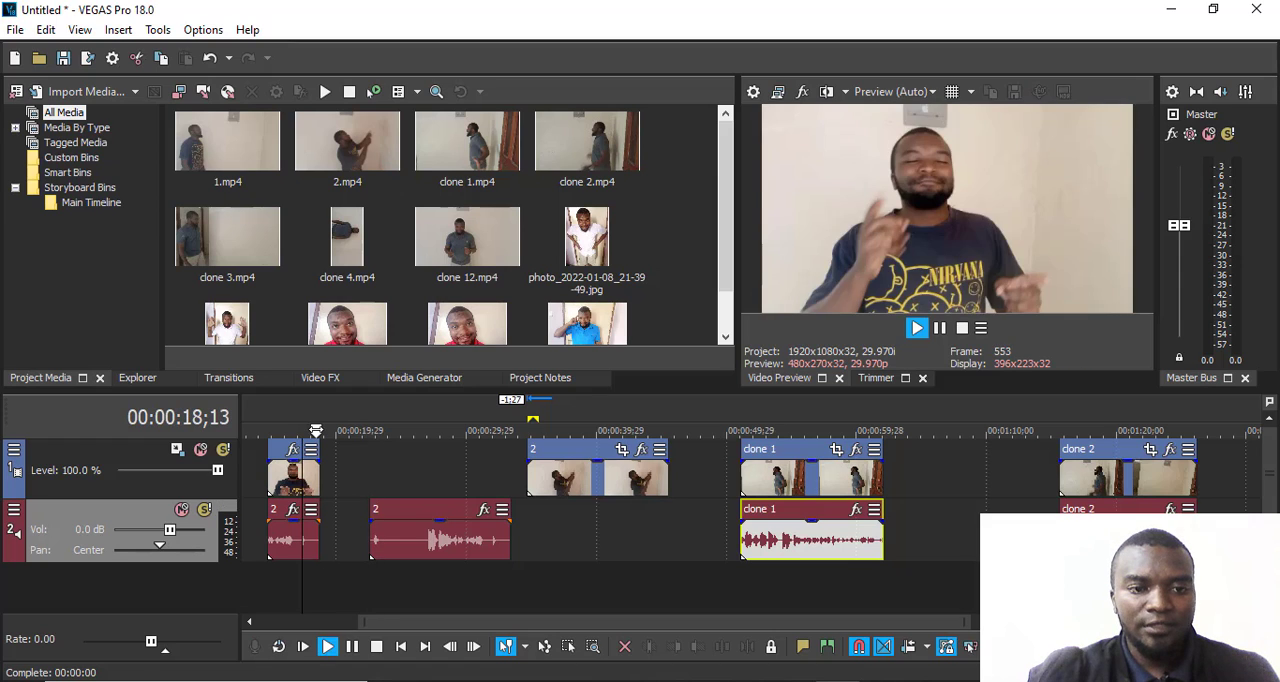
{"action": "key", "text": "Return"}
{"action": "key", "text": "Return"}
{"action": "key", "text": "Return"}
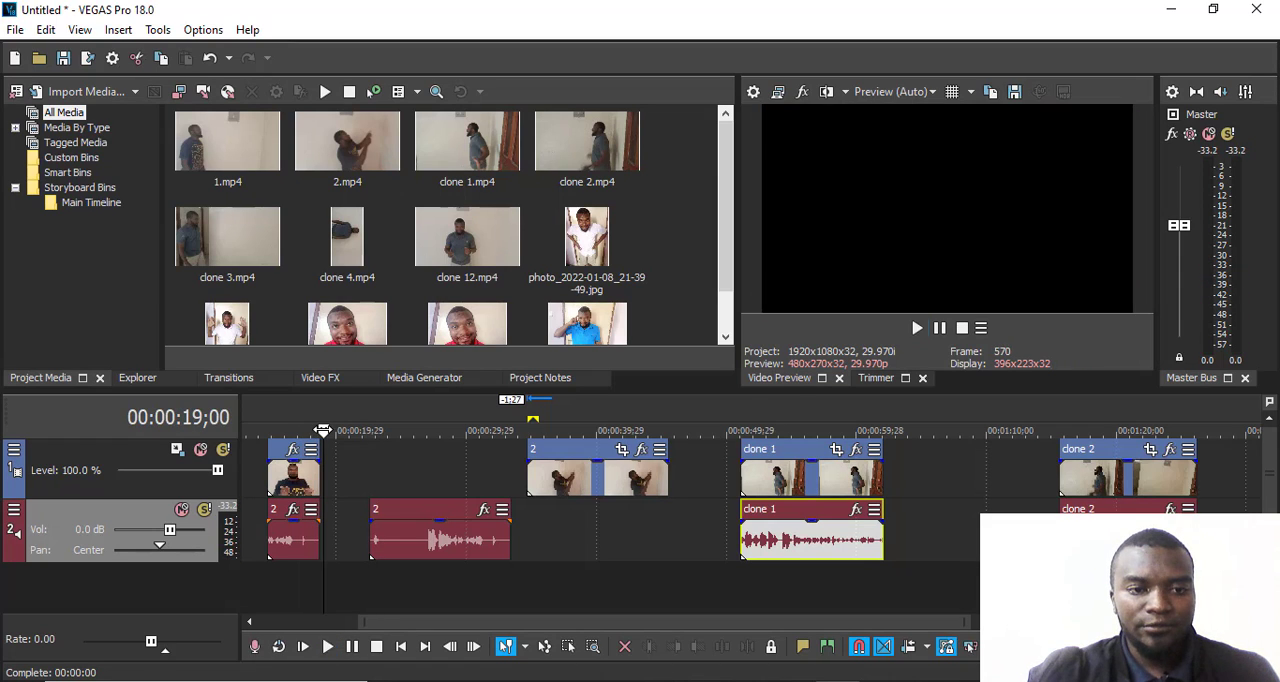
- Place the cursor at 00:00:18;23, remove the fade-out at the end of that clip 2 audio piece, and play it briefly
{"action": "left_click", "coordinate": [323, 430]}
{"action": "key", "text": "Up"}
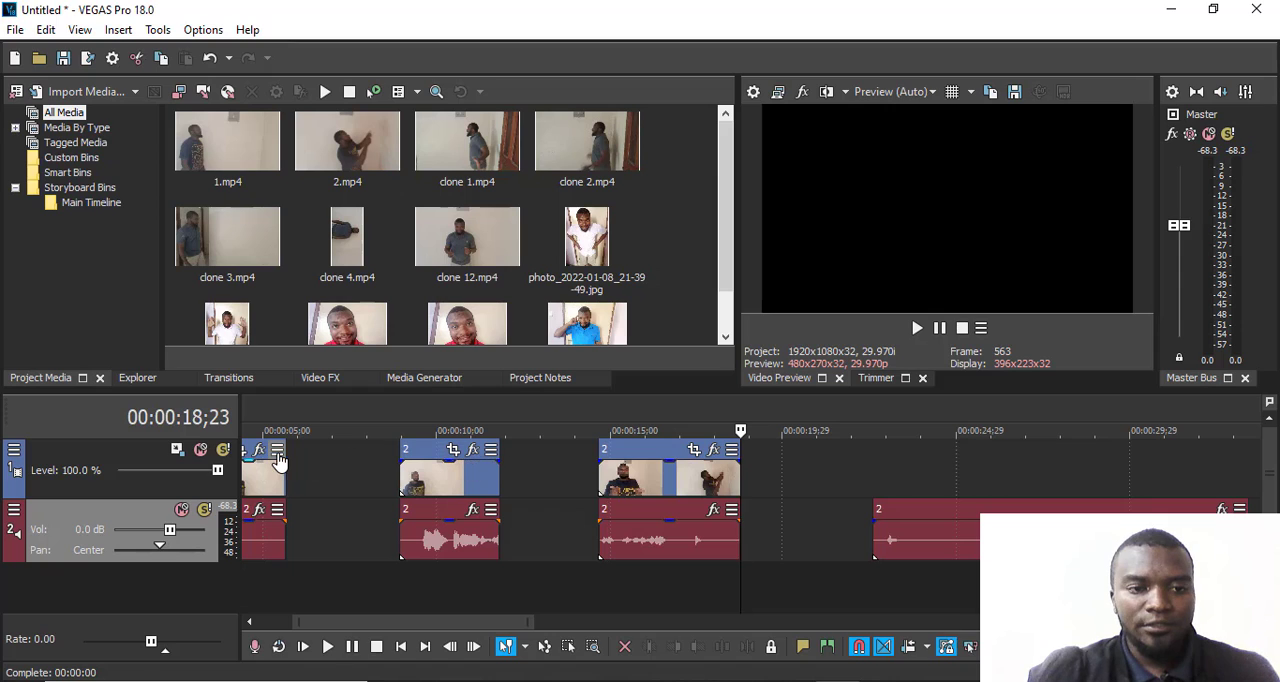
{"action": "key", "text": "Up"}
{"action": "key", "text": "Up"}
{"action": "key", "text": "Up"}
{"action": "key", "text": "Up"}
{"action": "key", "text": "Up"}
{"action": "key", "text": "Up"}
{"action": "key", "text": "Up"}
{"action": "key", "text": "Up"}
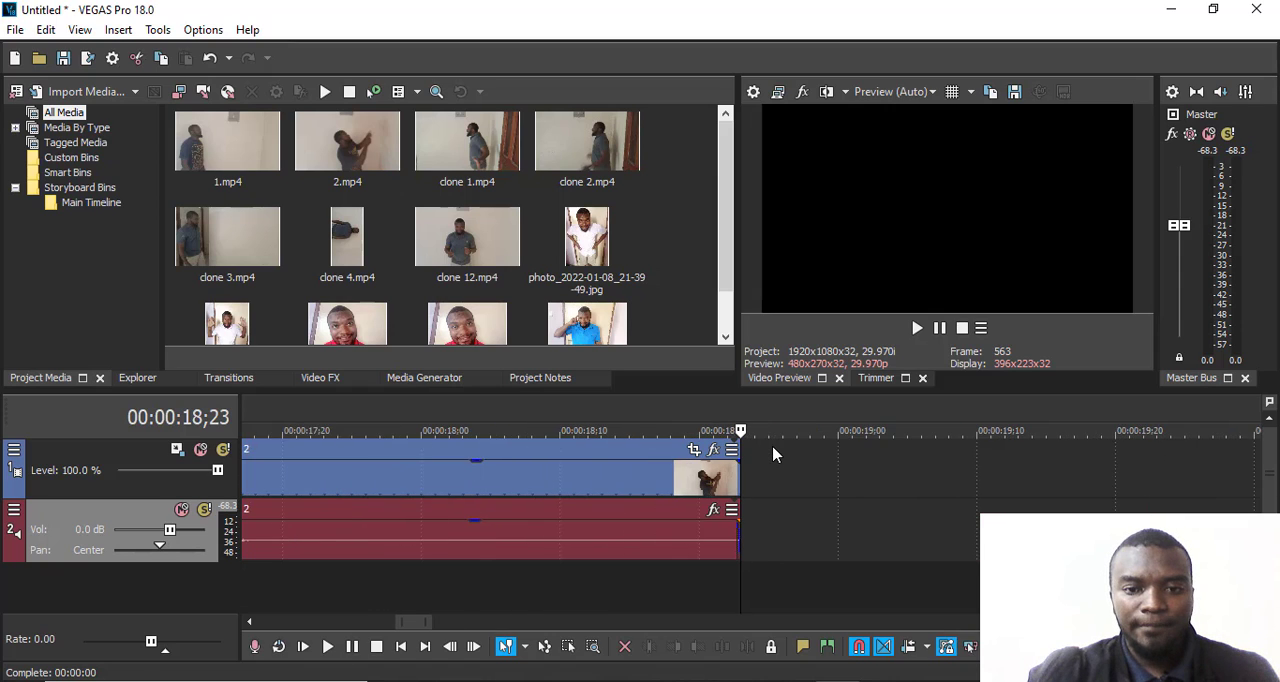
{"action": "key", "text": "Up"}
{"action": "key", "text": "Up"}
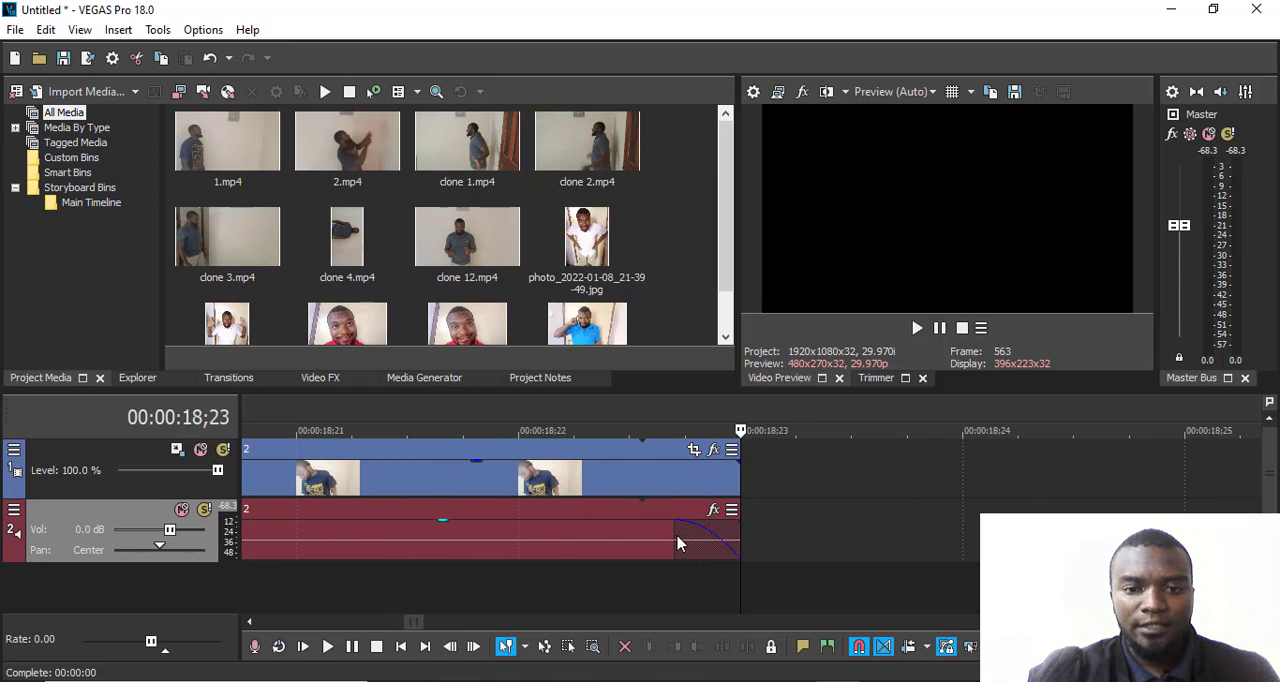
{"action": "left_click_drag", "start_coordinate": [675, 537], "coordinate": [740, 532]}
{"action": "key", "text": "space"}
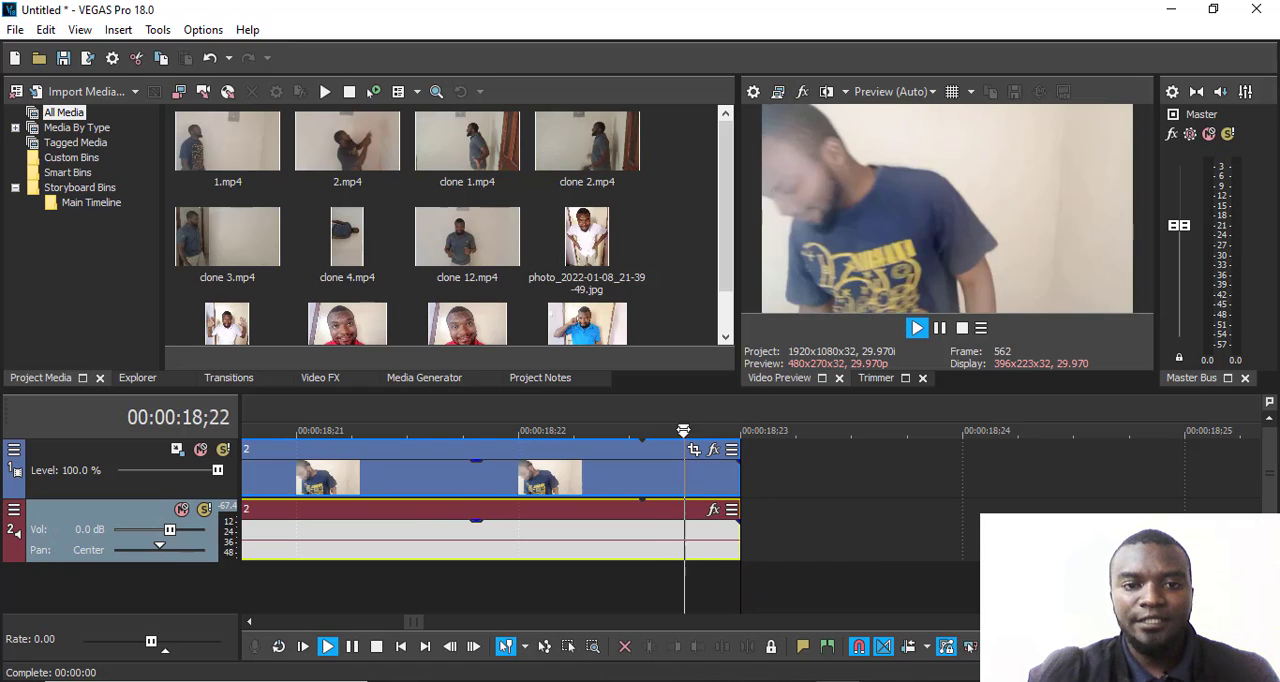
{"action": "key", "text": "space"}
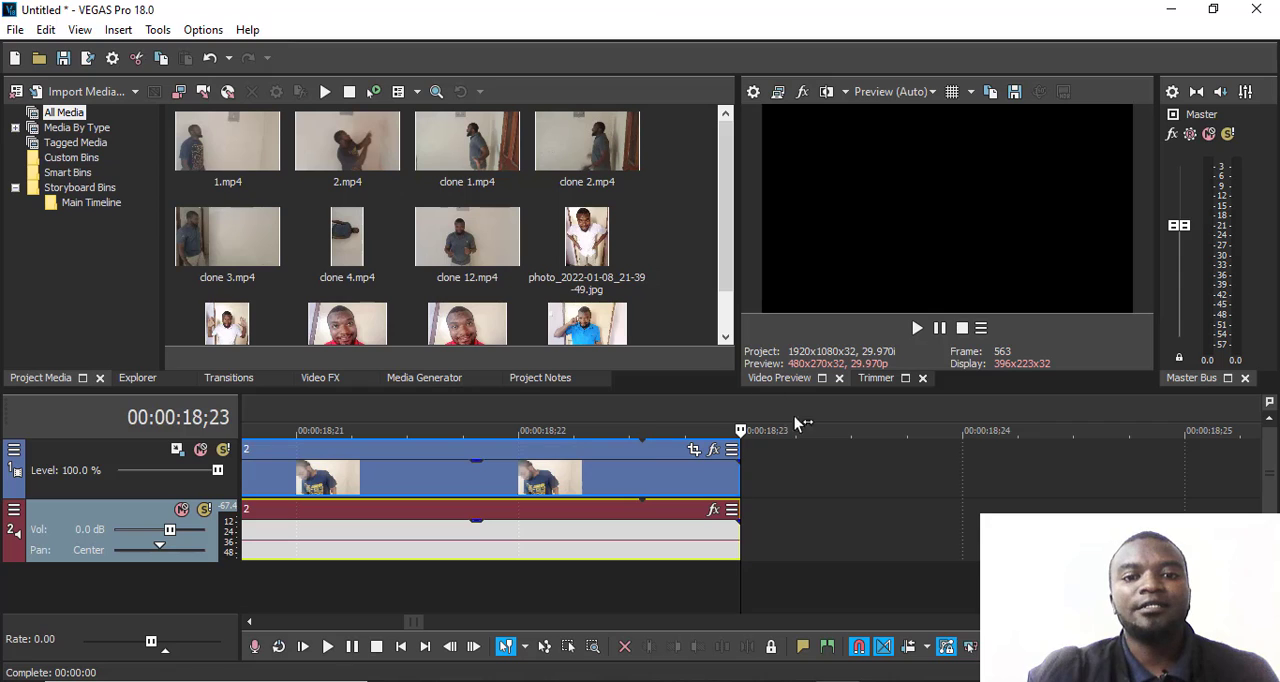
- Select all events on the timeline and delete them
{"action": "scroll", "coordinate": [831, 482], "scroll_direction": "down", "scroll_amount": 4}
{"action": "scroll", "coordinate": [830, 479], "scroll_direction": "down", "scroll_amount": 5}
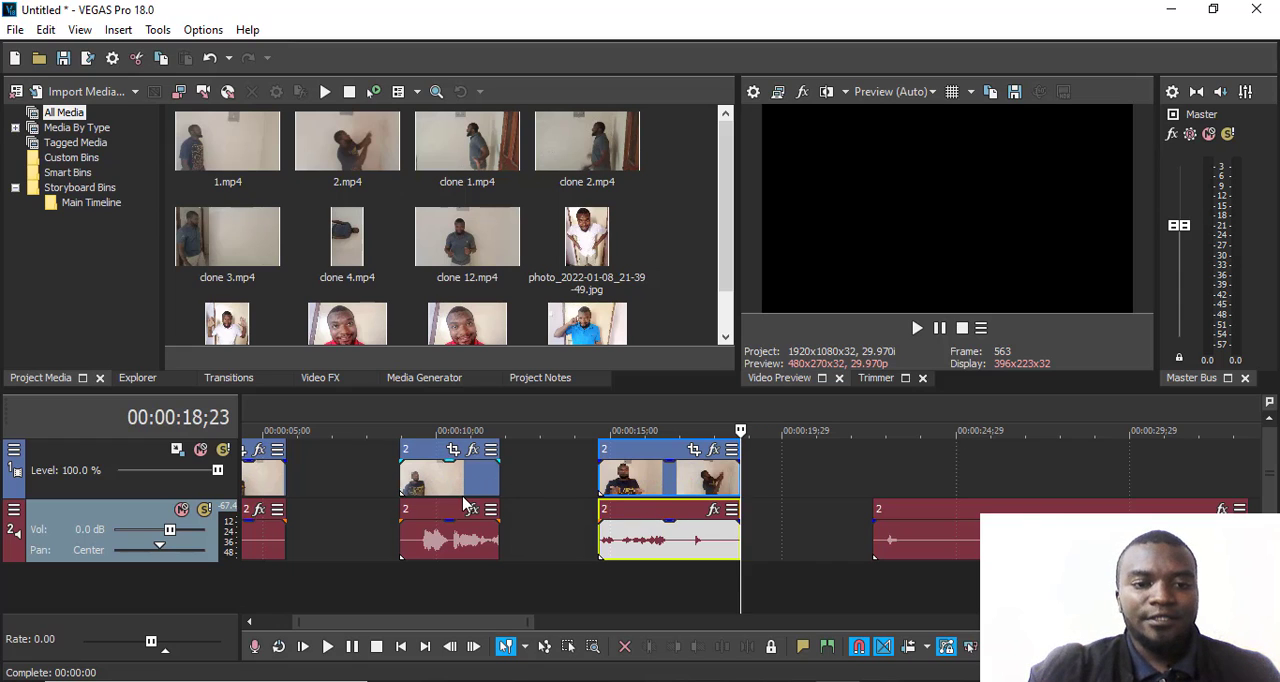
{"action": "key", "text": "ctrl+a"}
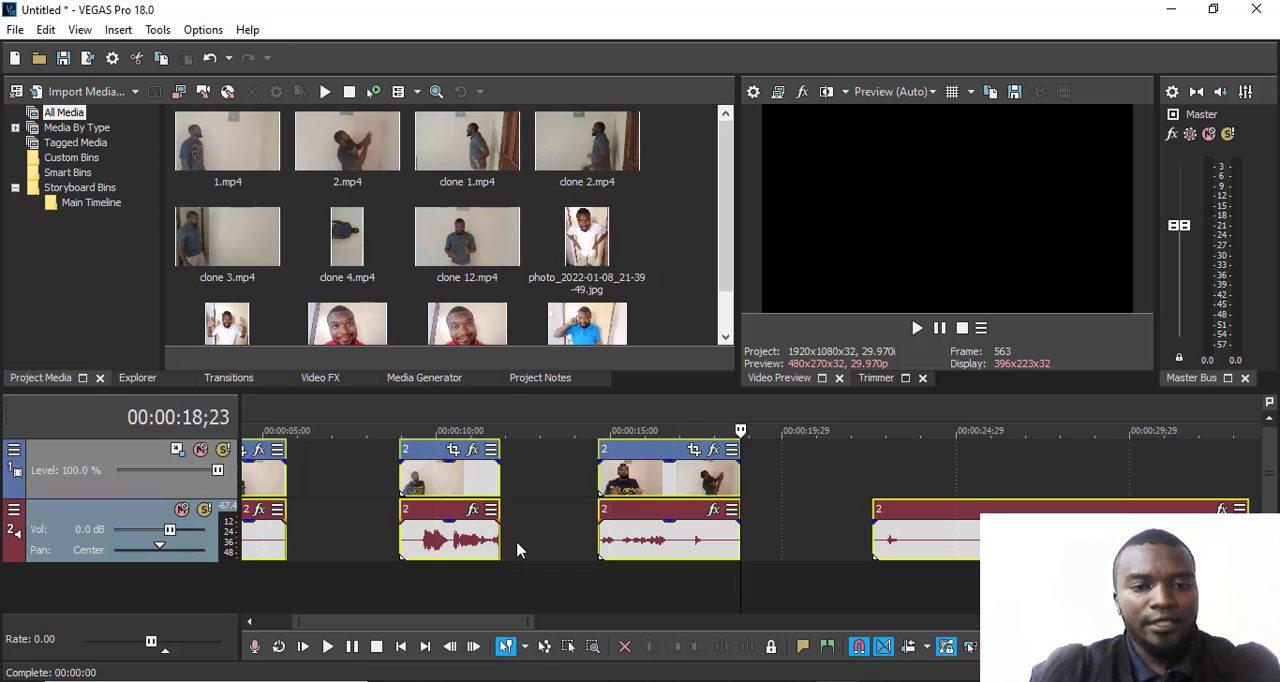
{"action": "key", "text": "Delete"}
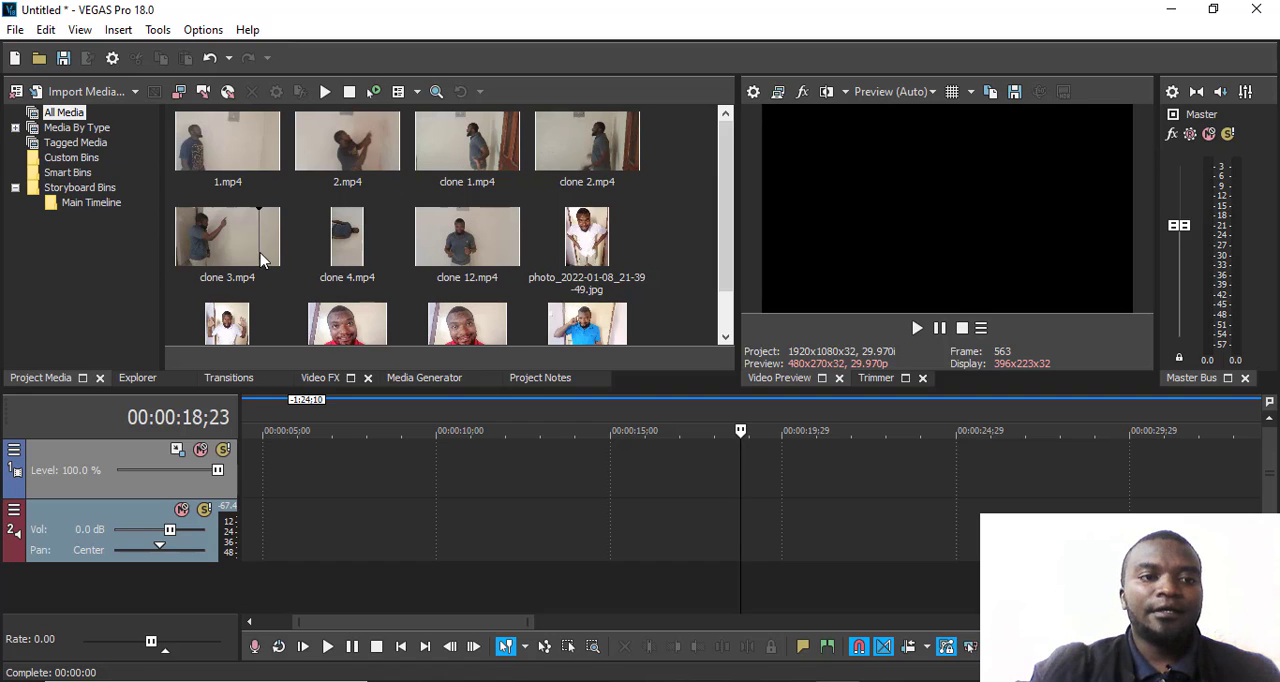
- Add 2.mp4 to the timeline and decline matching the project video settings to this media
{"action": "left_click_drag", "start_coordinate": [340, 152], "coordinate": [333, 187]}
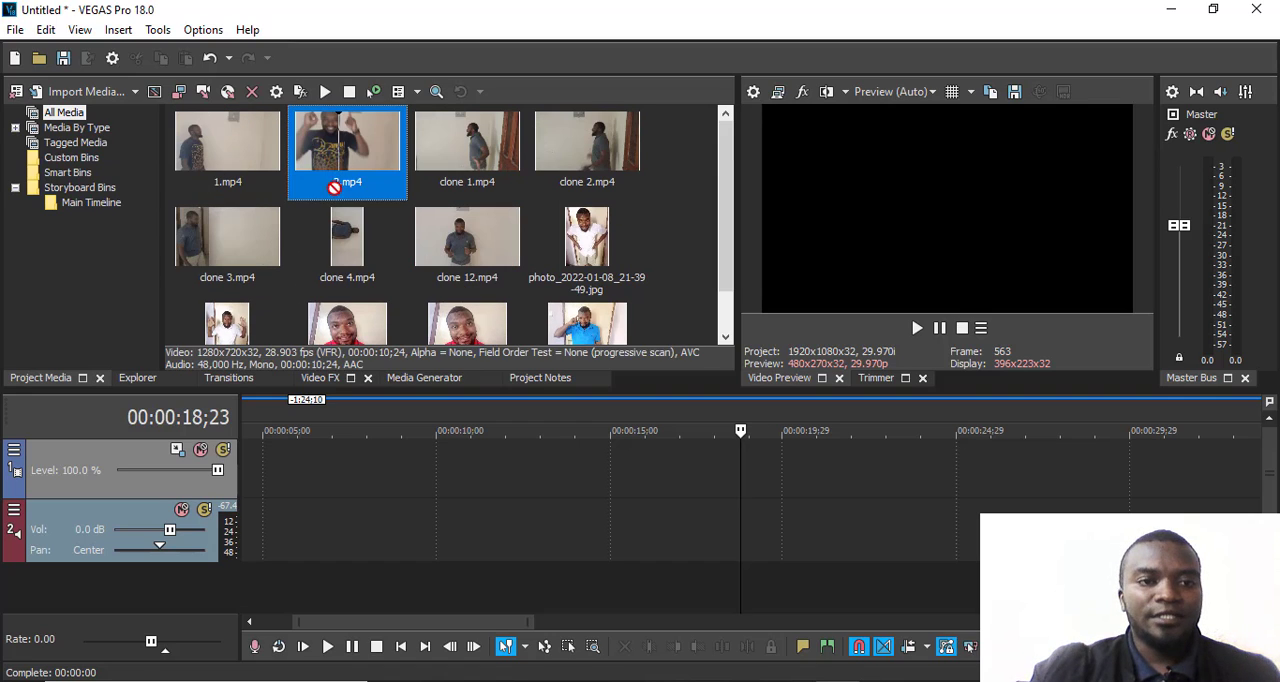
{"action": "left_click_drag", "start_coordinate": [313, 395], "coordinate": [254, 487]}
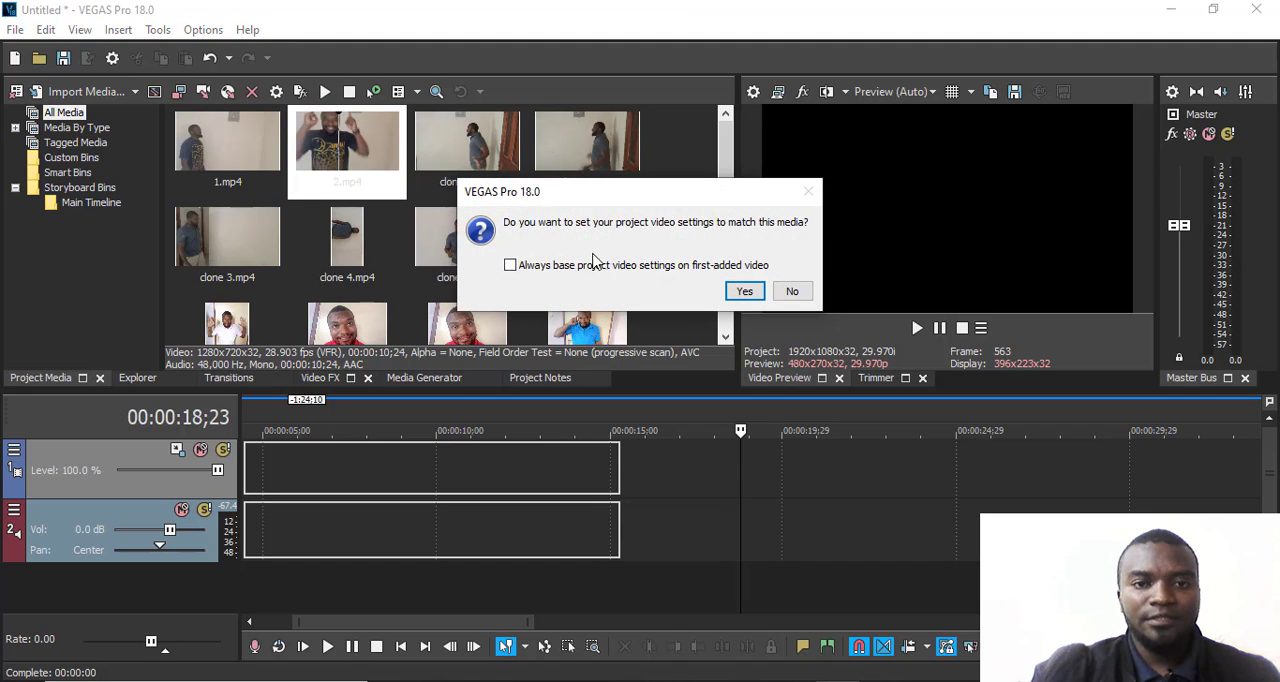
{"action": "left_click", "coordinate": [788, 292]}
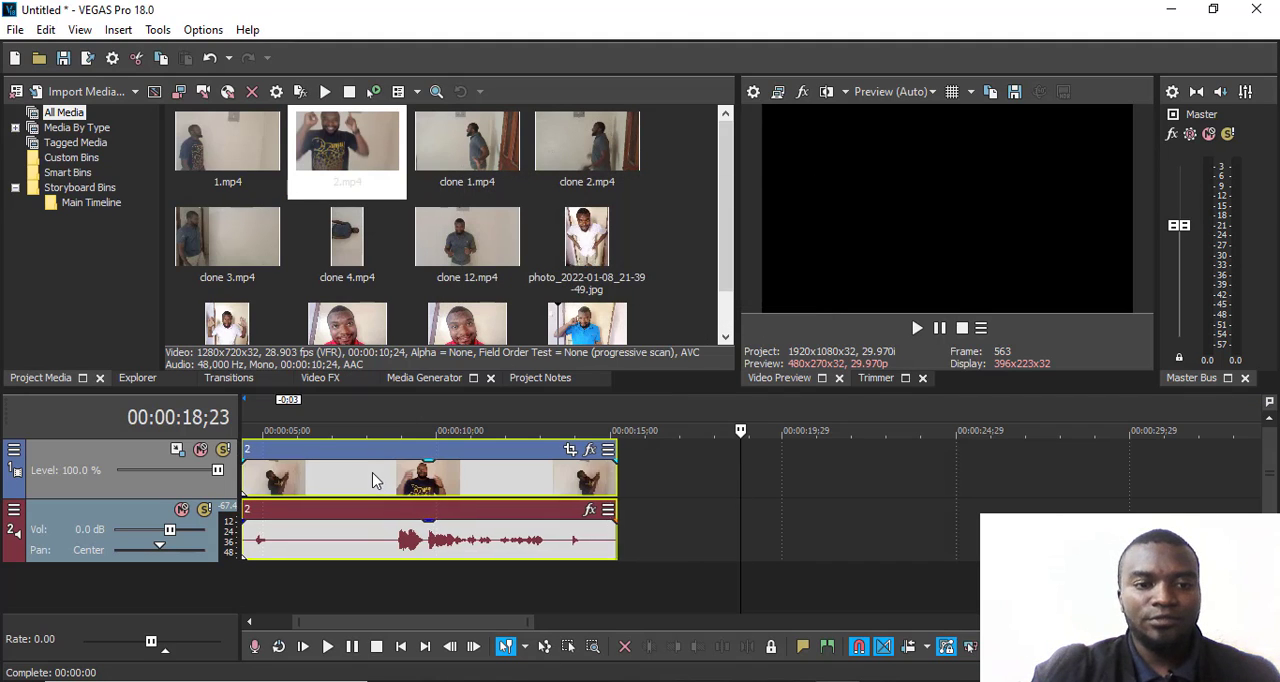
- Move clip 2 to the very start of the timeline at 00:00:00;00
{"action": "left_click_drag", "start_coordinate": [365, 483], "coordinate": [408, 485]}
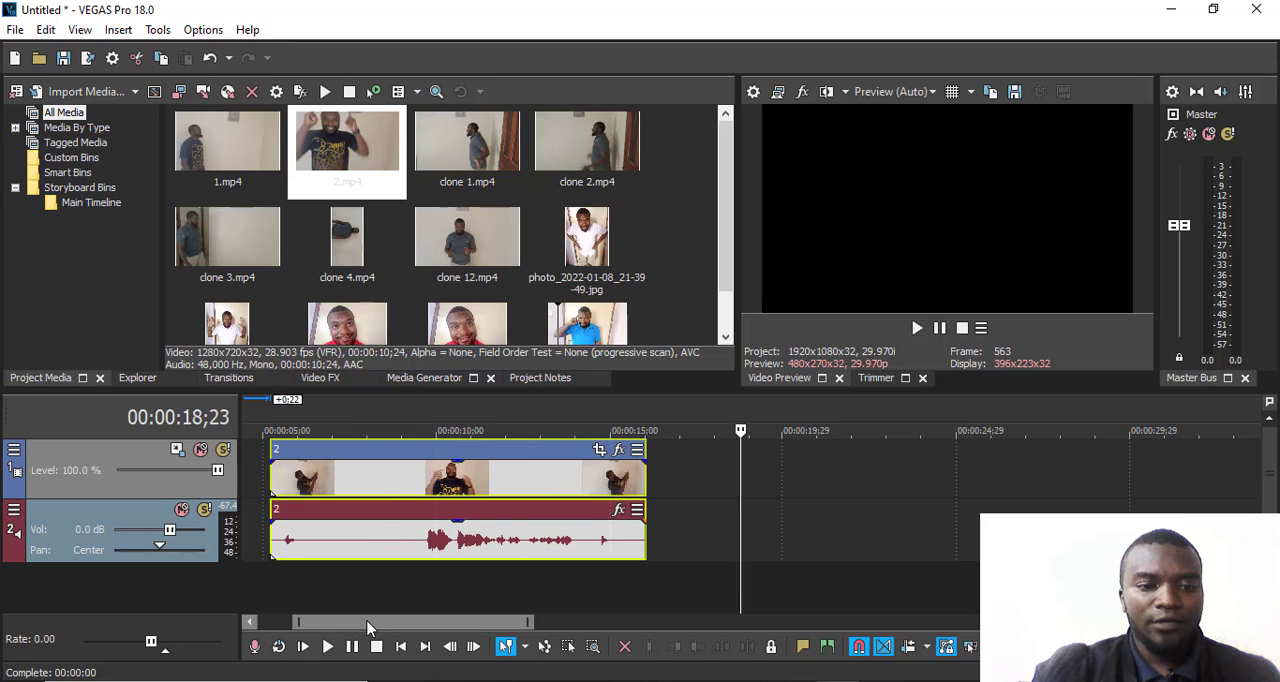
{"action": "left_click_drag", "start_coordinate": [367, 627], "coordinate": [322, 627]}
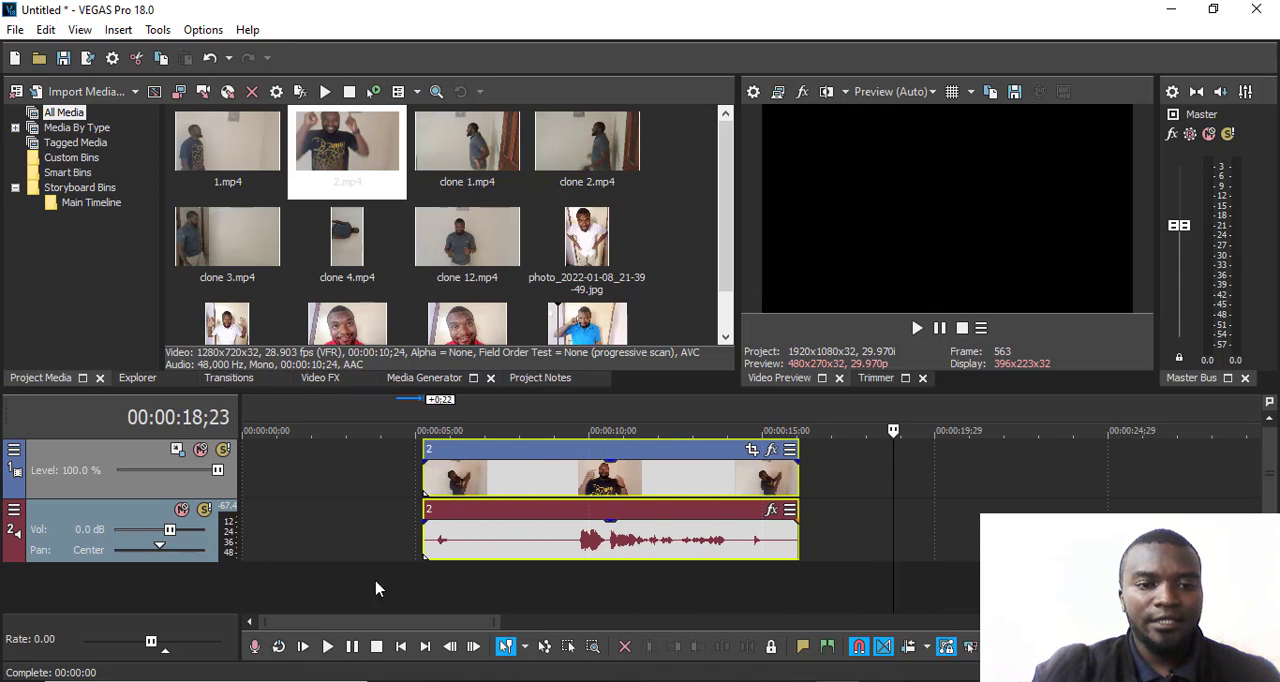
{"action": "left_click_drag", "start_coordinate": [507, 479], "coordinate": [317, 487]}
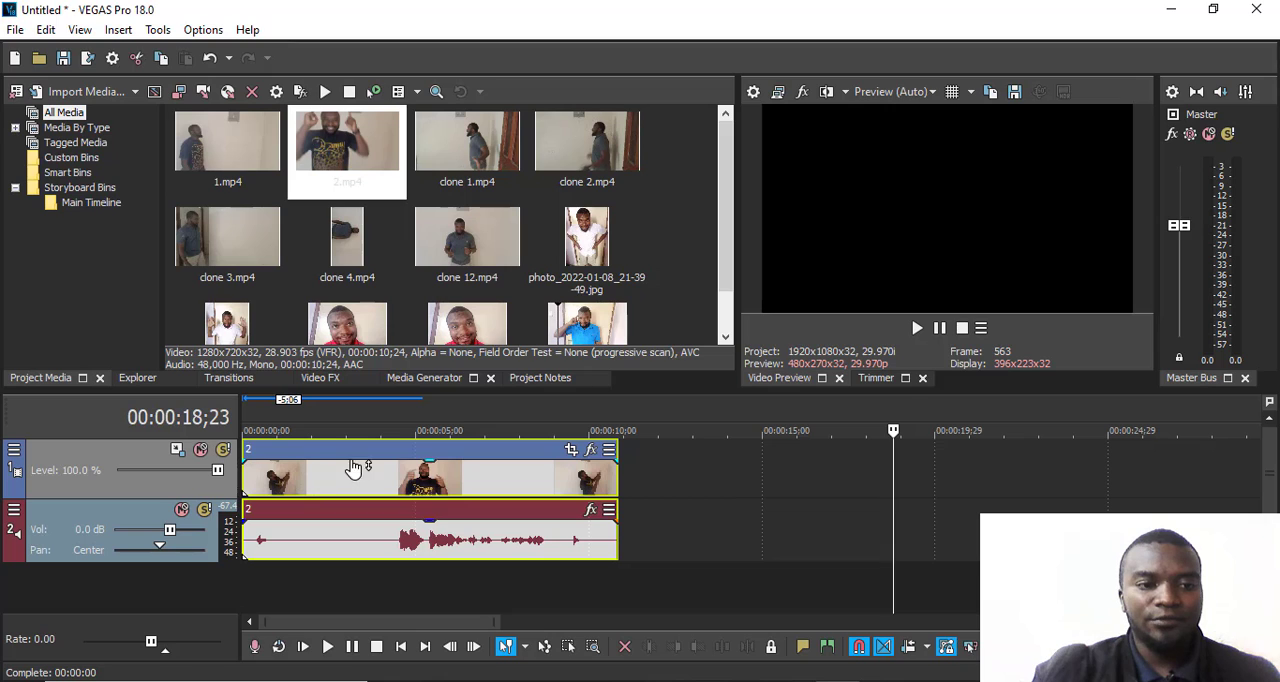
- Scrub through the beginning of clip 2 and leave the playback cursor at 00:00:01;17
{"action": "left_click", "coordinate": [350, 415]}
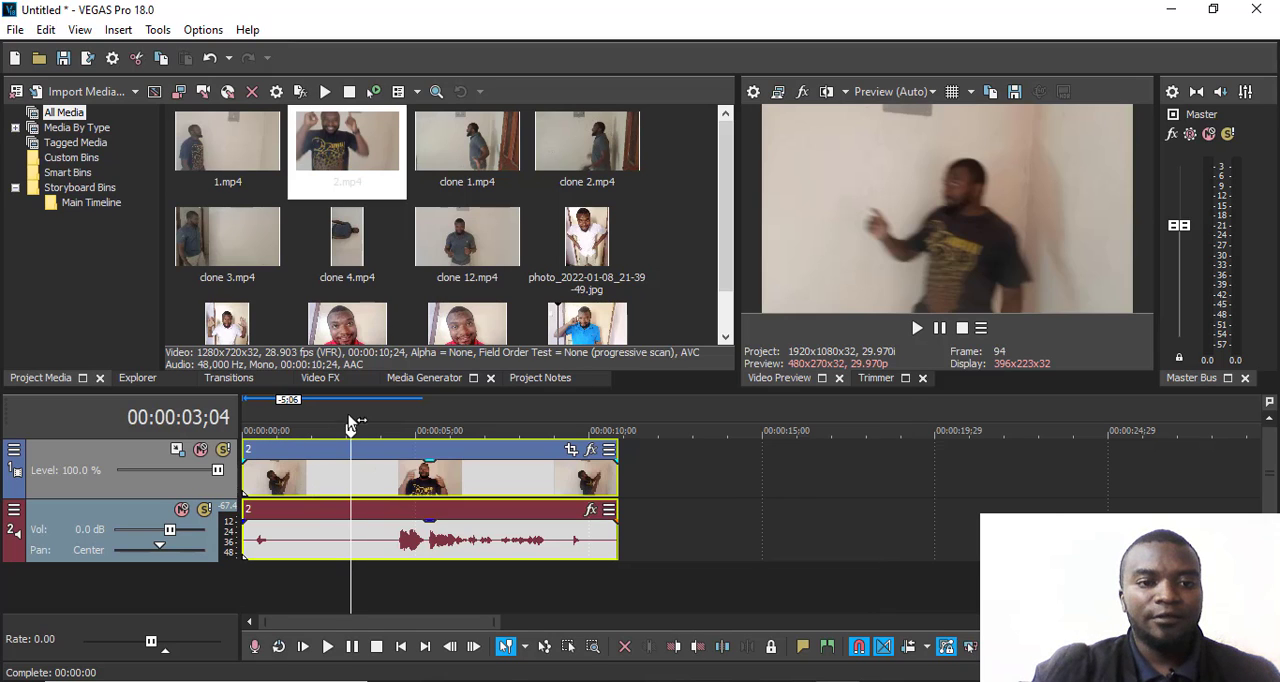
{"action": "left_click_drag", "start_coordinate": [351, 430], "coordinate": [297, 430]}
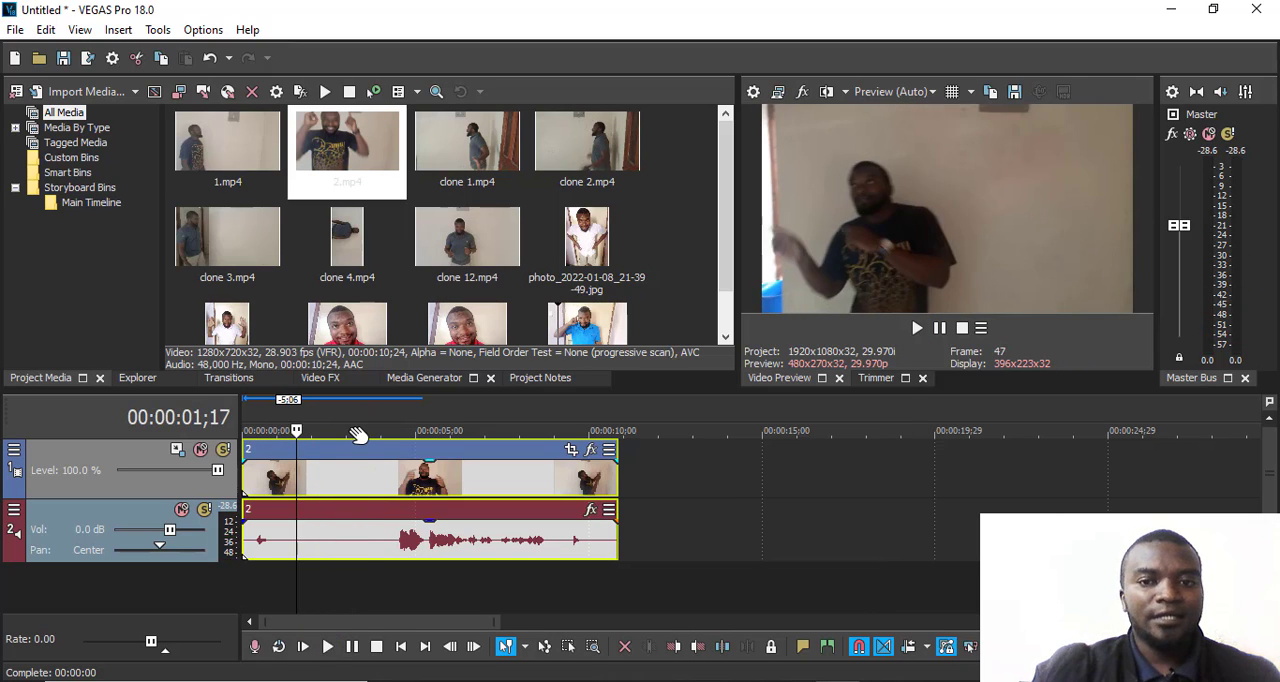
{"action": "scroll", "coordinate": [407, 466], "scroll_direction": "up", "scroll_amount": 2}
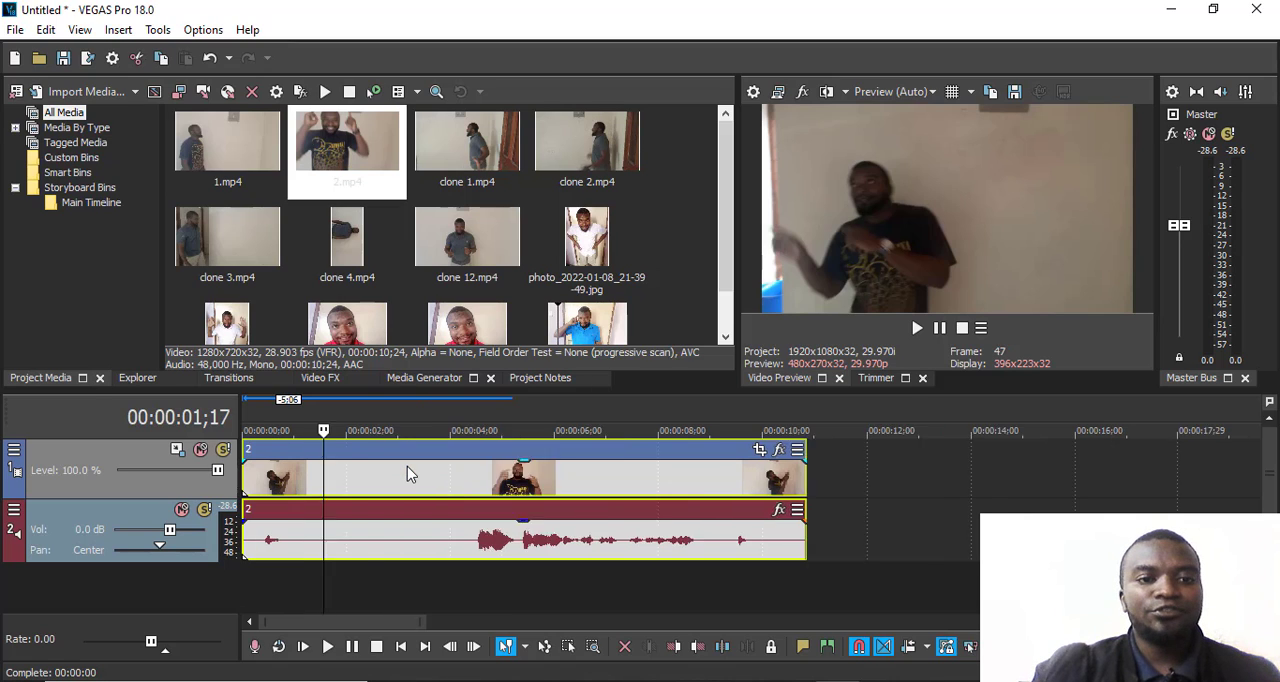
{"action": "scroll", "coordinate": [407, 466], "scroll_direction": "down", "scroll_amount": 2}
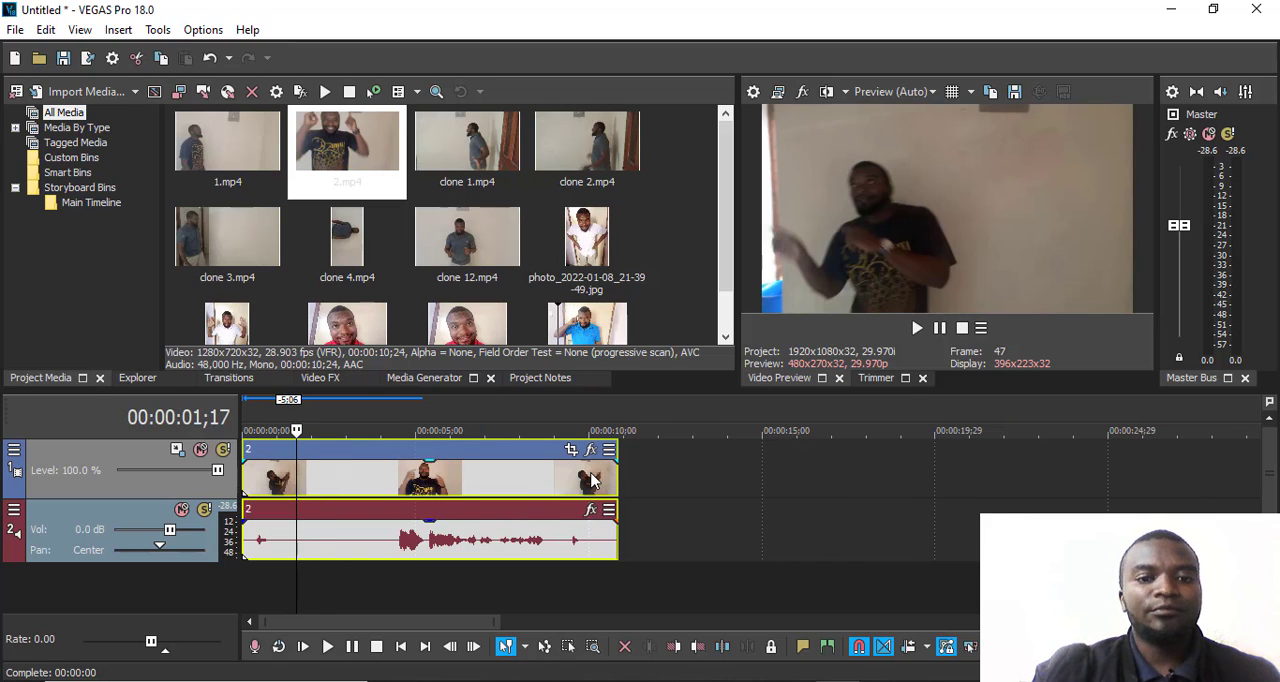
- Insert a new empty video track above clip 2's video track
{"action": "right_click", "coordinate": [677, 470]}
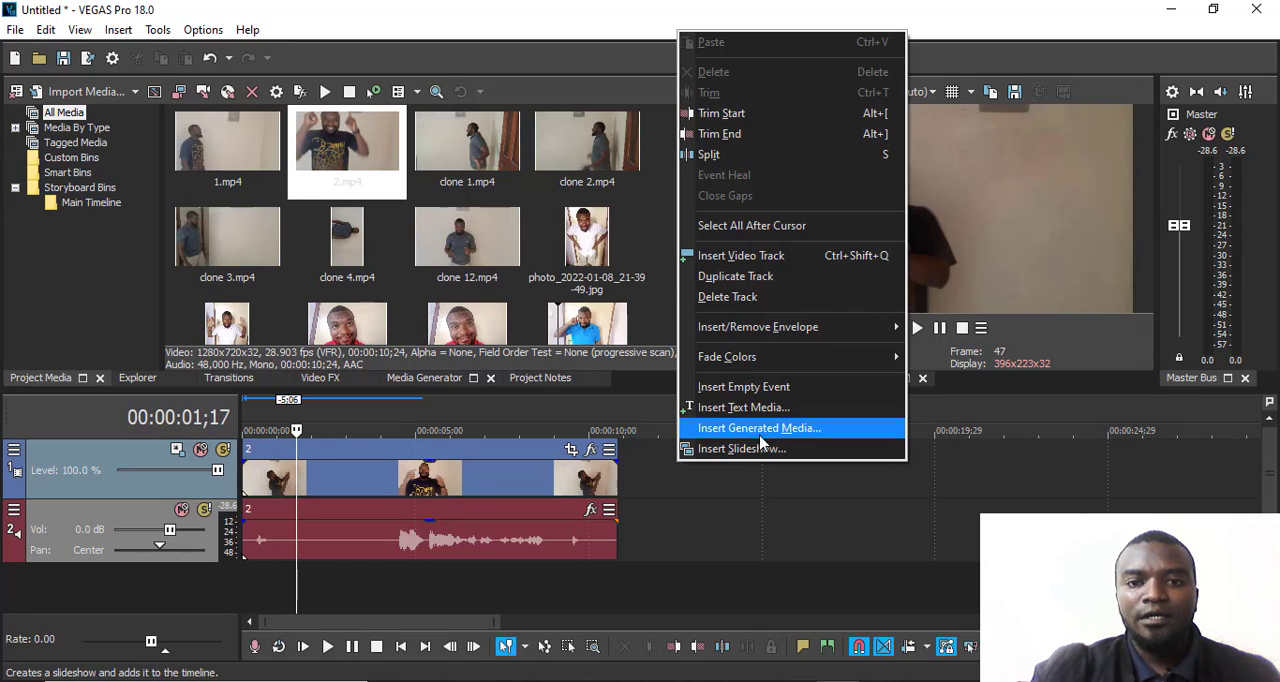
{"action": "left_click", "coordinate": [735, 262]}
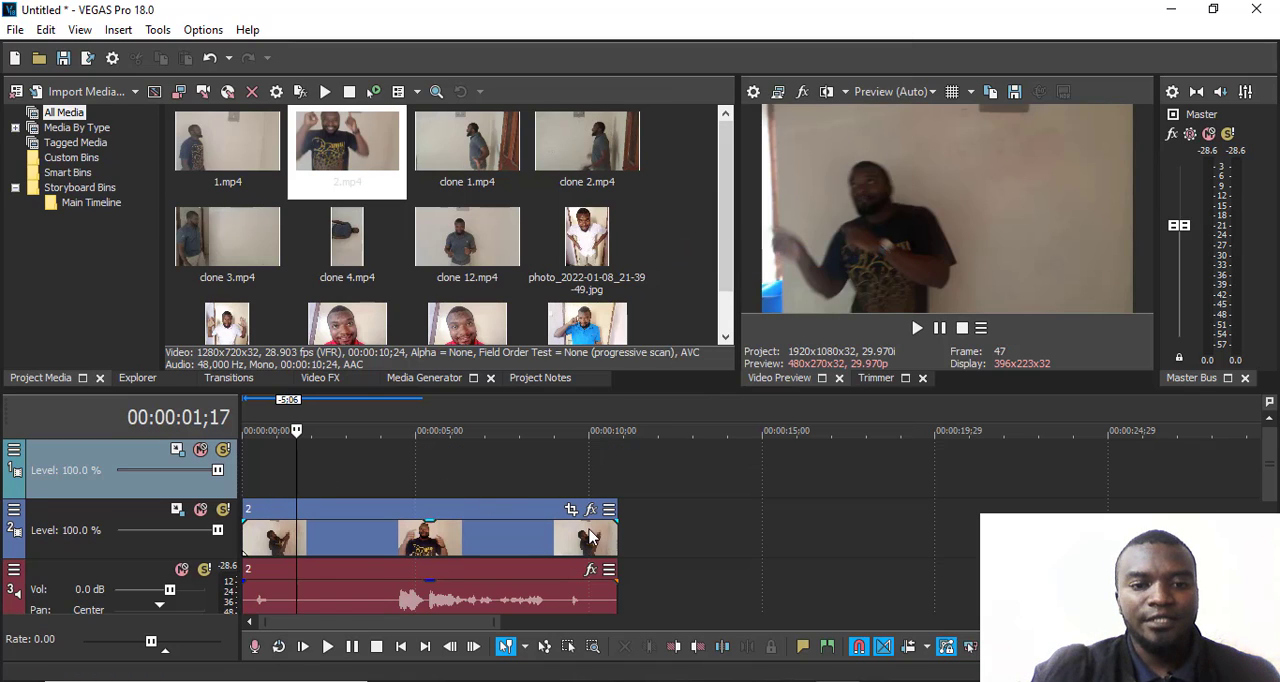
{"action": "scroll", "coordinate": [605, 532], "scroll_direction": "down", "scroll_amount": 4}
{"action": "scroll", "coordinate": [611, 529], "scroll_direction": "up", "scroll_amount": 2}
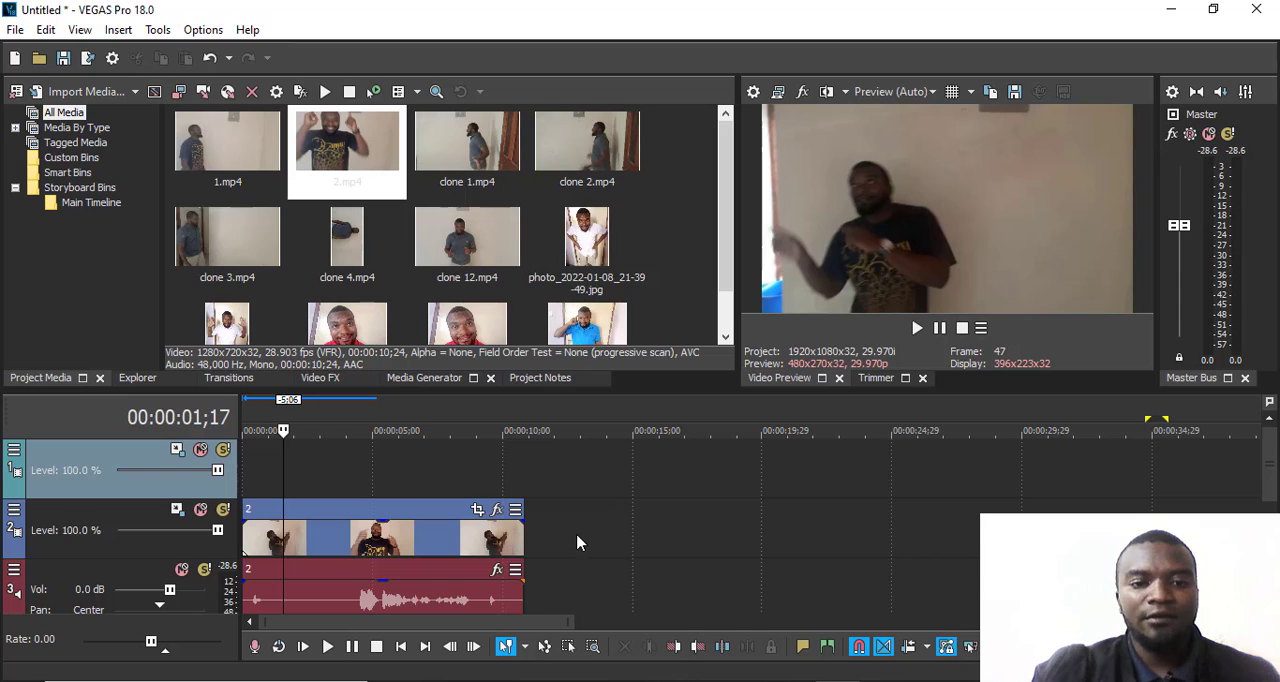
- Insert a new empty audio track above clip 2's audio track
{"action": "right_click", "coordinate": [577, 586]}
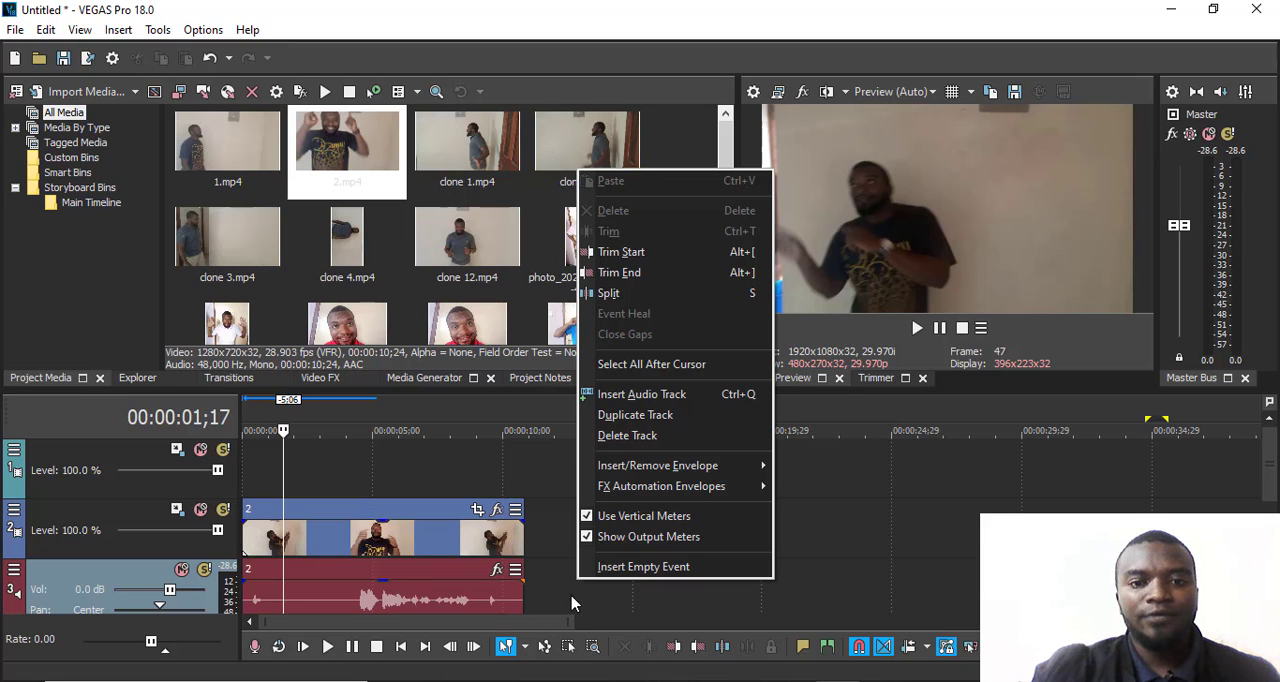
{"action": "left_click", "coordinate": [645, 396]}
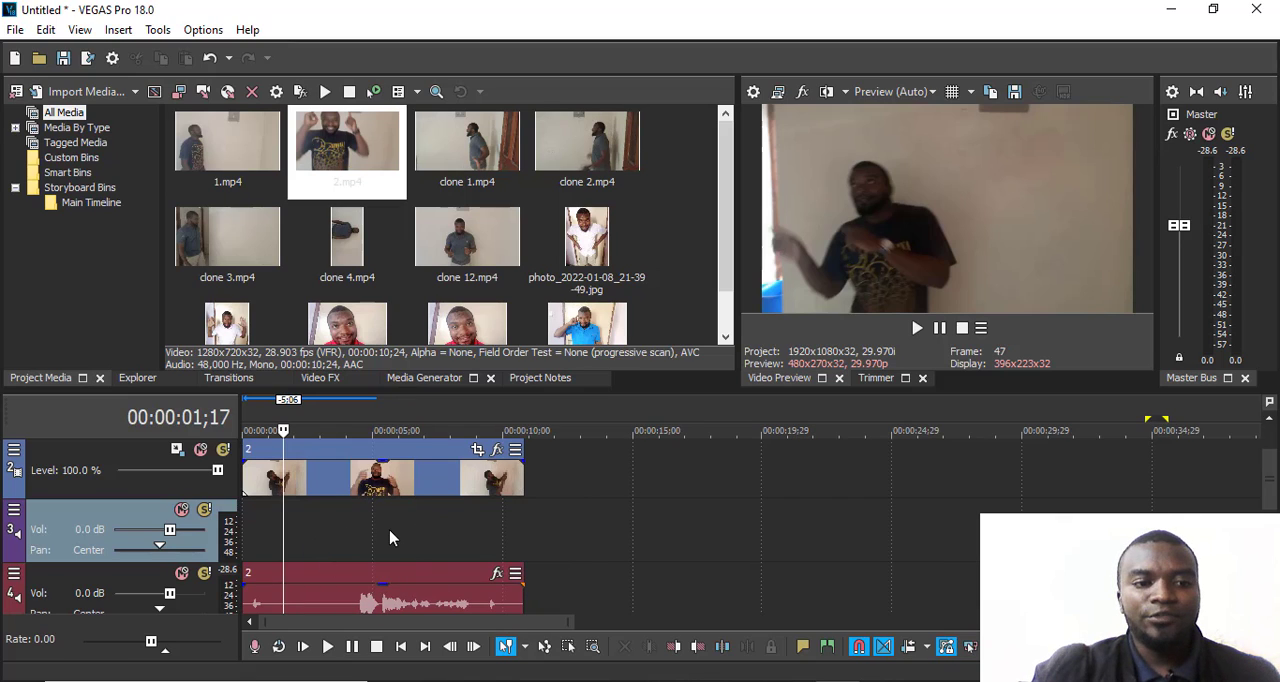
{"action": "scroll", "coordinate": [410, 590], "scroll_direction": "up", "scroll_amount": 2}
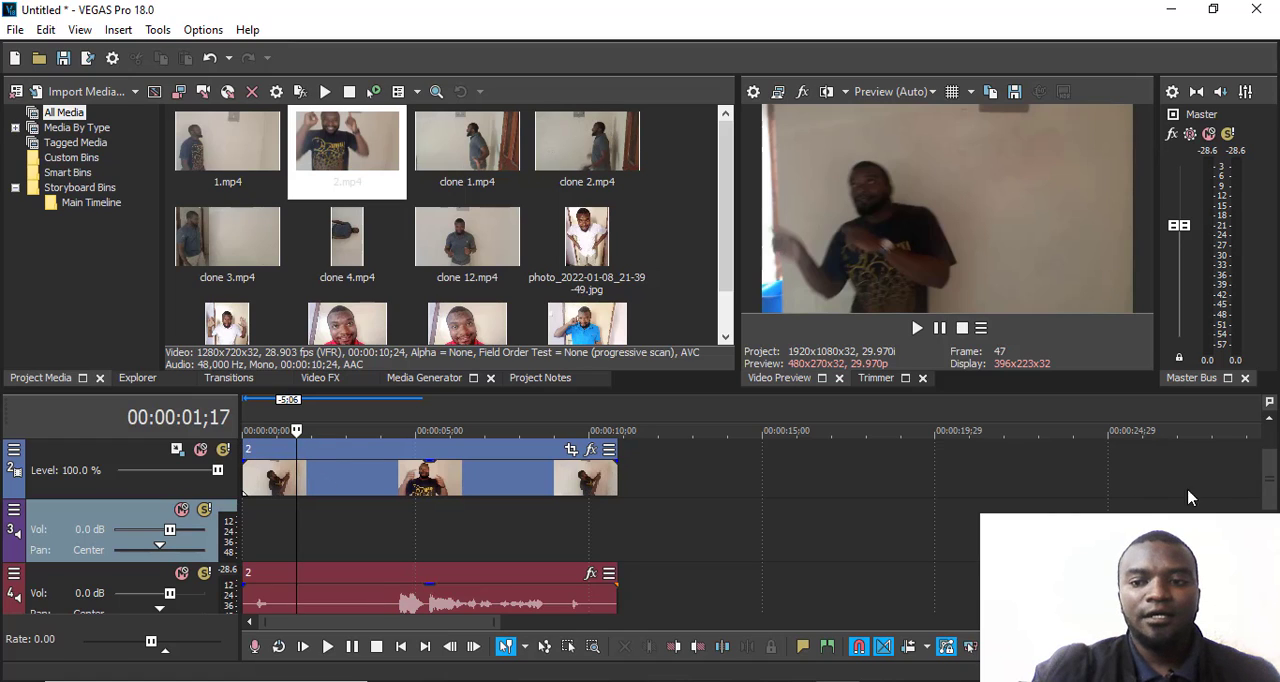
- Reduce the heights of tracks 1, 2 and 3 so that all four tracks fit in the timeline area
{"action": "left_click_drag", "start_coordinate": [1268, 480], "coordinate": [1269, 466]}
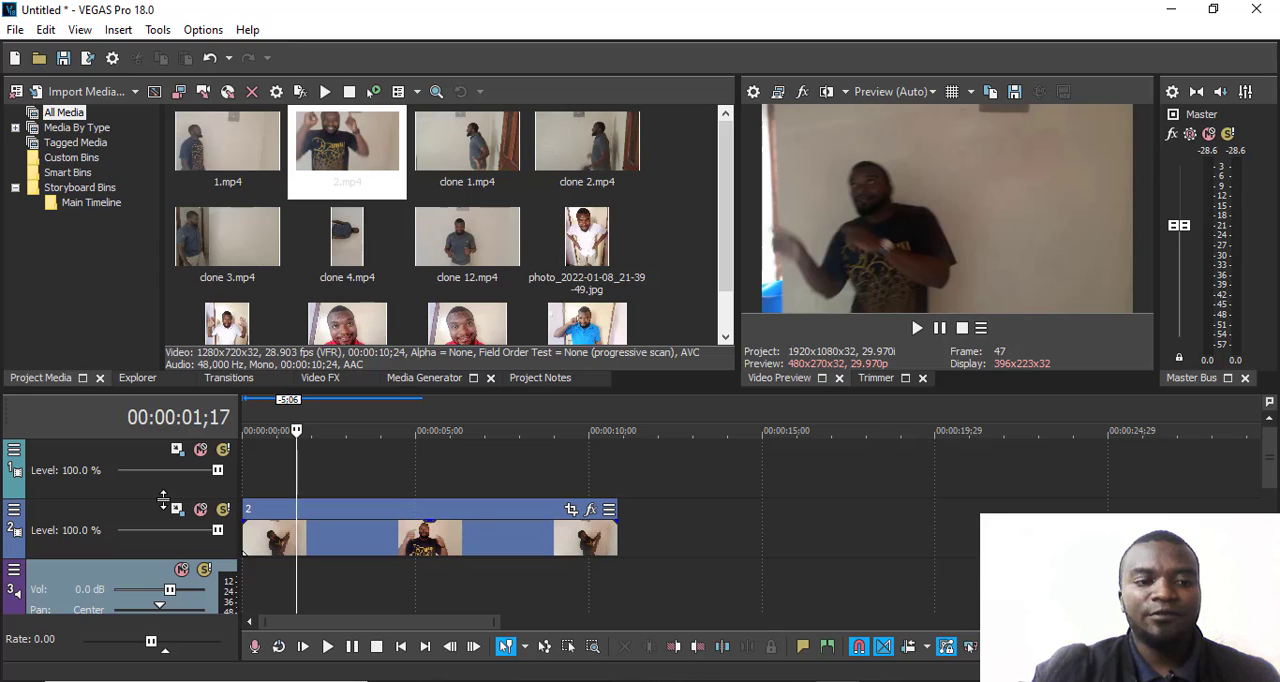
{"action": "mouse_move", "coordinate": [161, 500]}
{"action": "left_mouse_down"}
{"action": "mouse_move", "coordinate": [158, 511]}
{"action": "mouse_move", "coordinate": [161, 480]}
{"action": "left_mouse_up"}
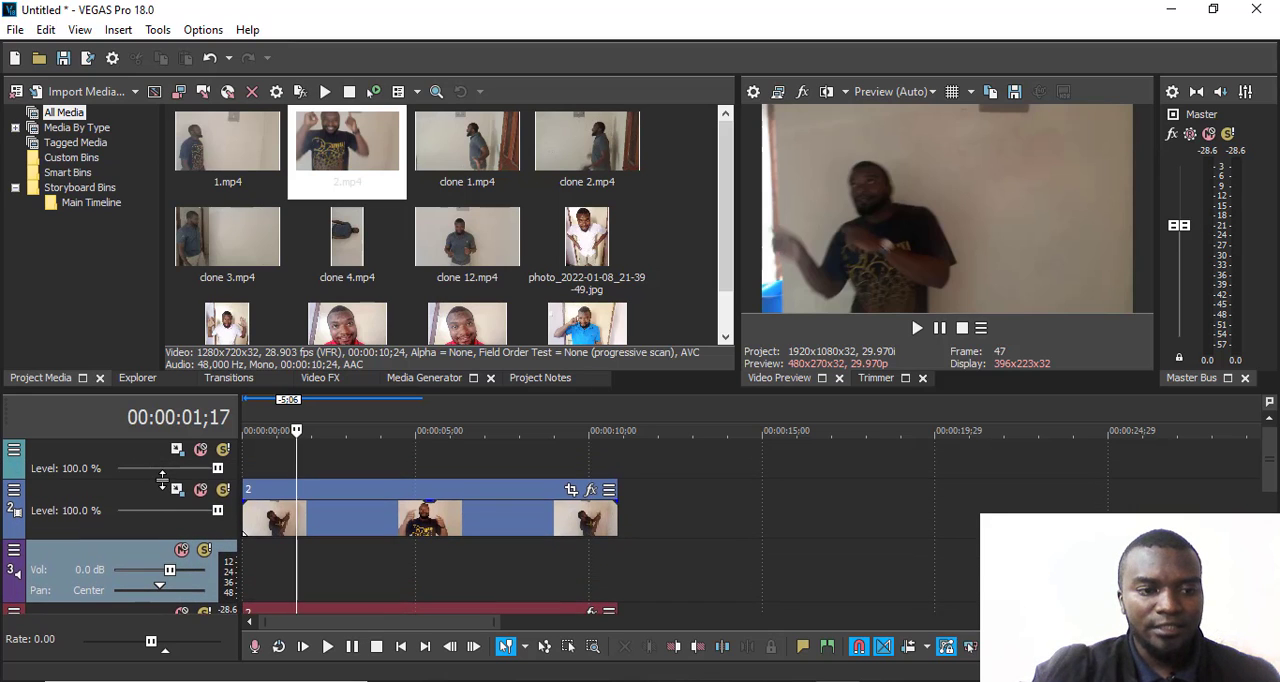
{"action": "left_click_drag", "start_coordinate": [147, 538], "coordinate": [148, 512]}
{"action": "left_click_drag", "start_coordinate": [141, 575], "coordinate": [143, 544]}
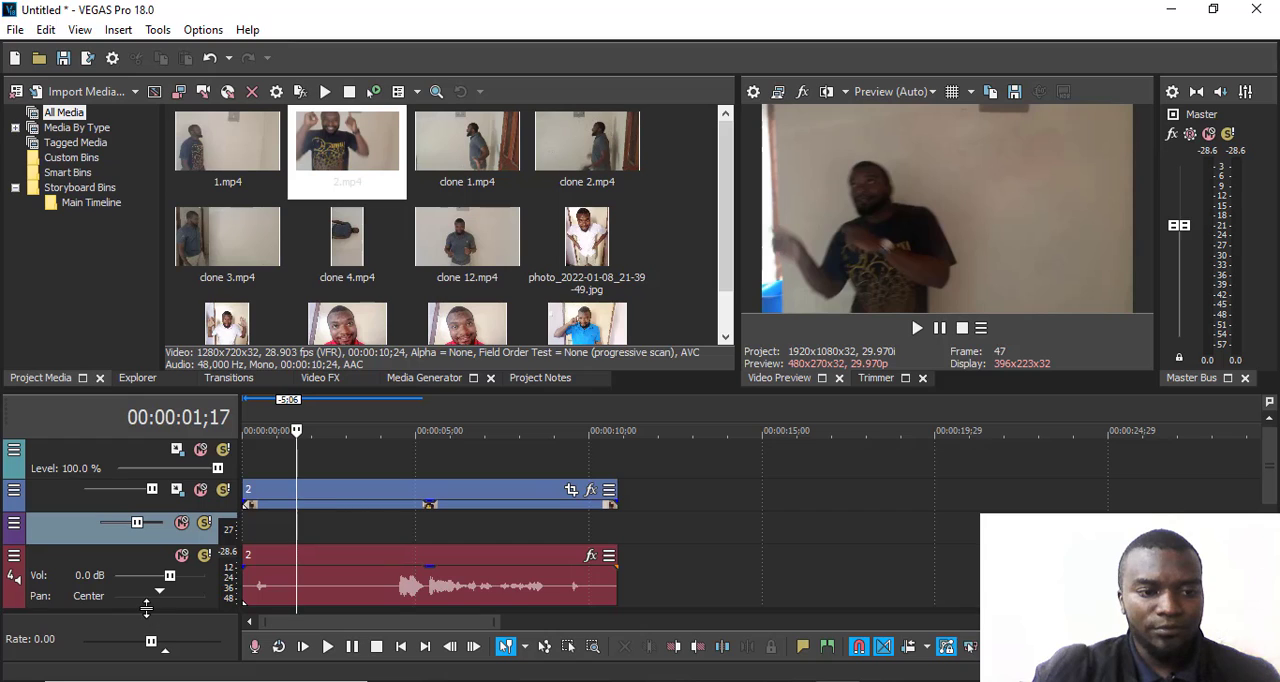
- Reduce the height of track 4 and play clip 2 from its beginning to about 00:00:01;22
{"action": "left_click_drag", "start_coordinate": [147, 606], "coordinate": [152, 588]}
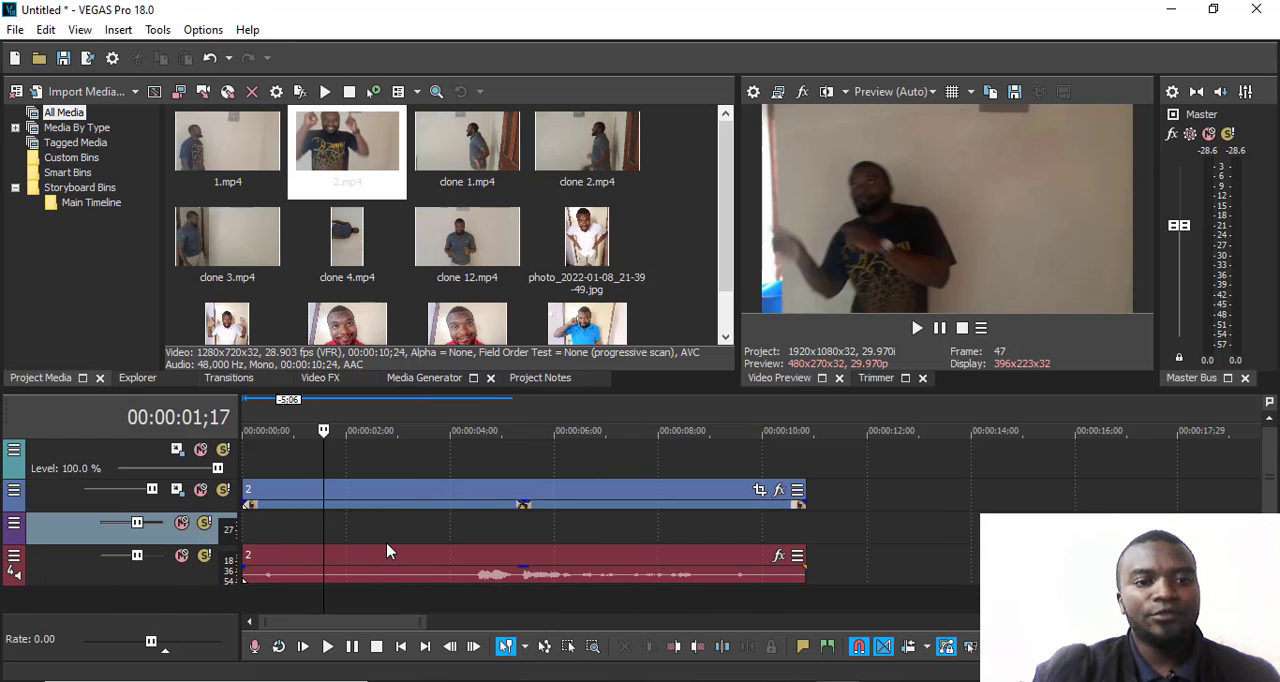
{"action": "left_click_drag", "start_coordinate": [295, 432], "coordinate": [247, 432]}
{"action": "key", "text": "space"}
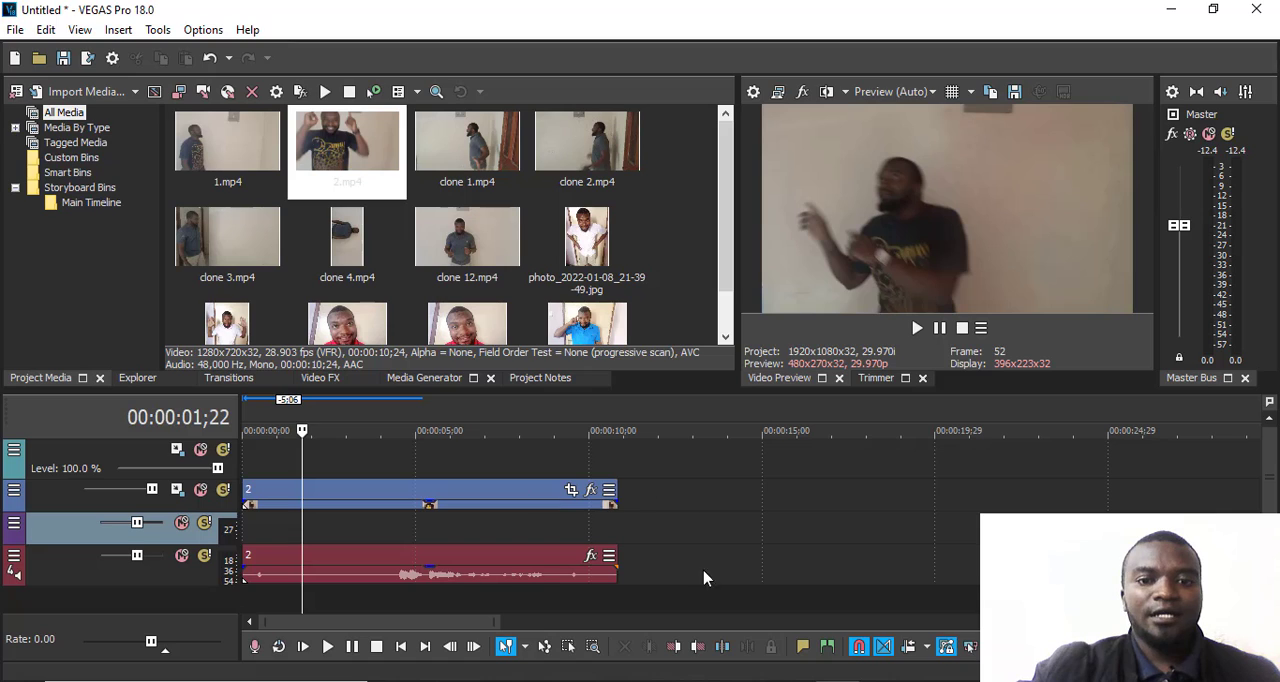
- Delete the empty video track above clip 2's video and the empty audio track above clip 2's audio
{"action": "right_click", "coordinate": [368, 468]}
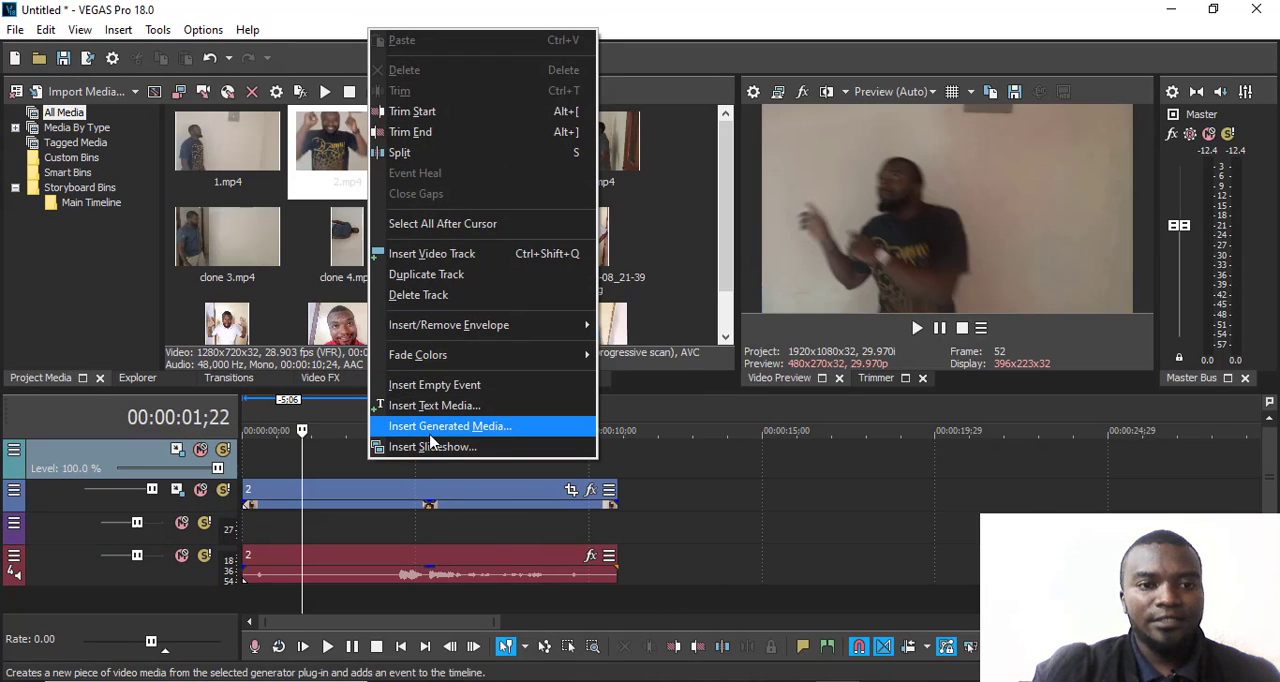
{"action": "left_click", "coordinate": [420, 295]}
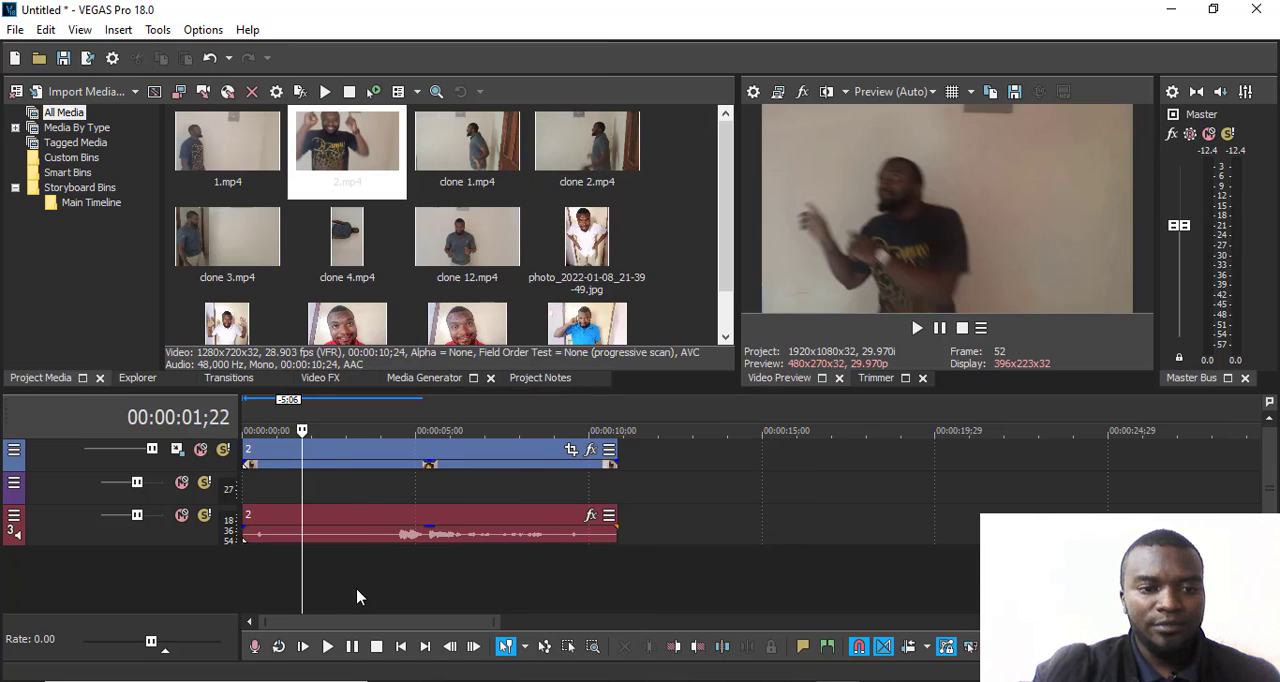
{"action": "right_click", "coordinate": [337, 495]}
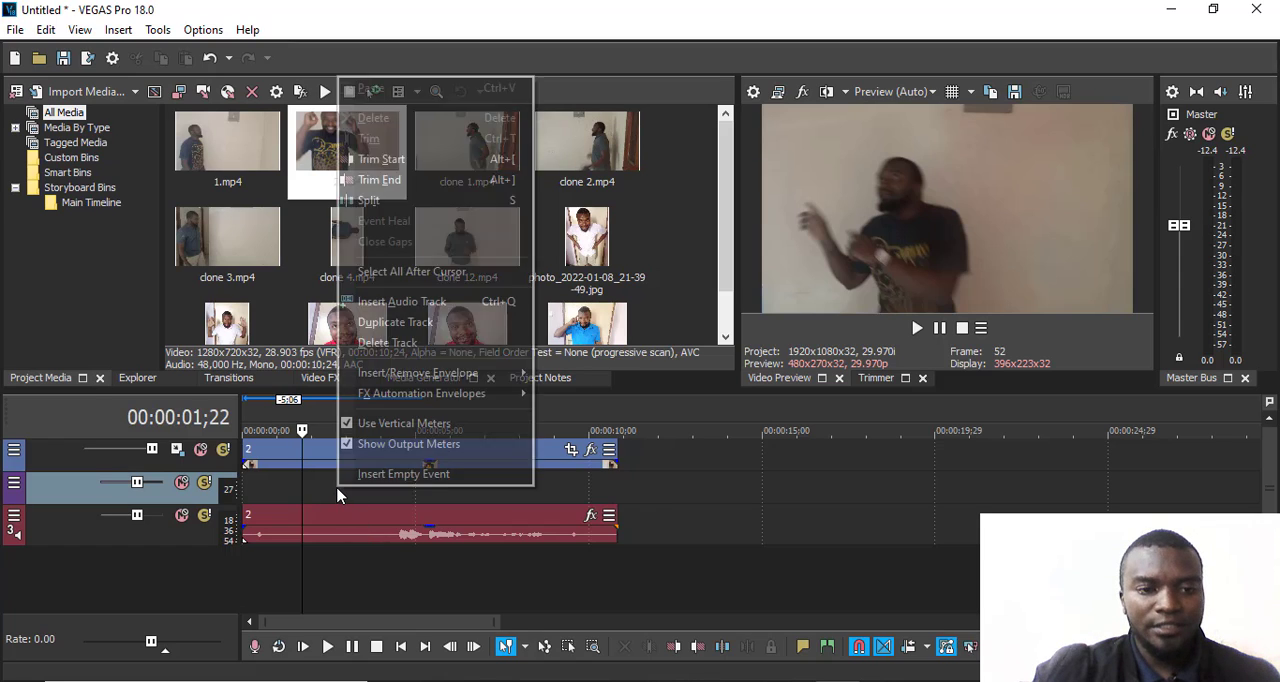
{"action": "left_click", "coordinate": [414, 343]}
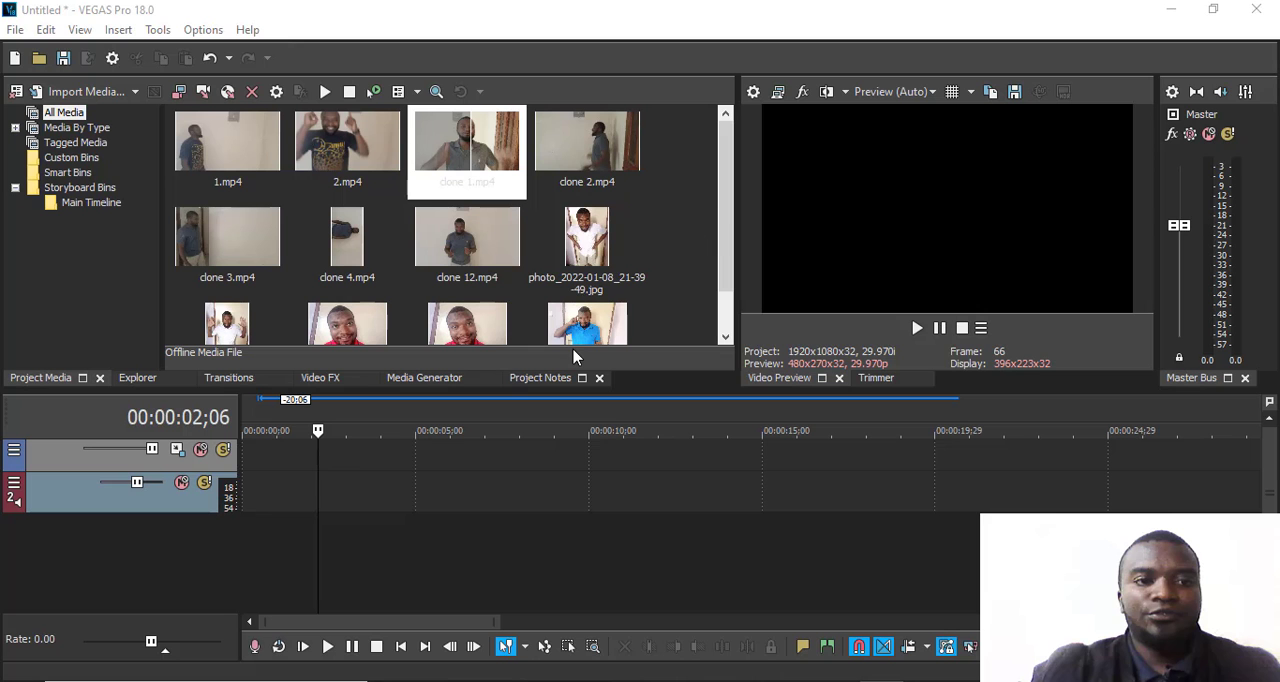
- Place clone 1.mp4 and clone 2.mp4 on the empty tracks with a gap between them, without matching the project video settings to the media
{"action": "left_click", "coordinate": [482, 190]}
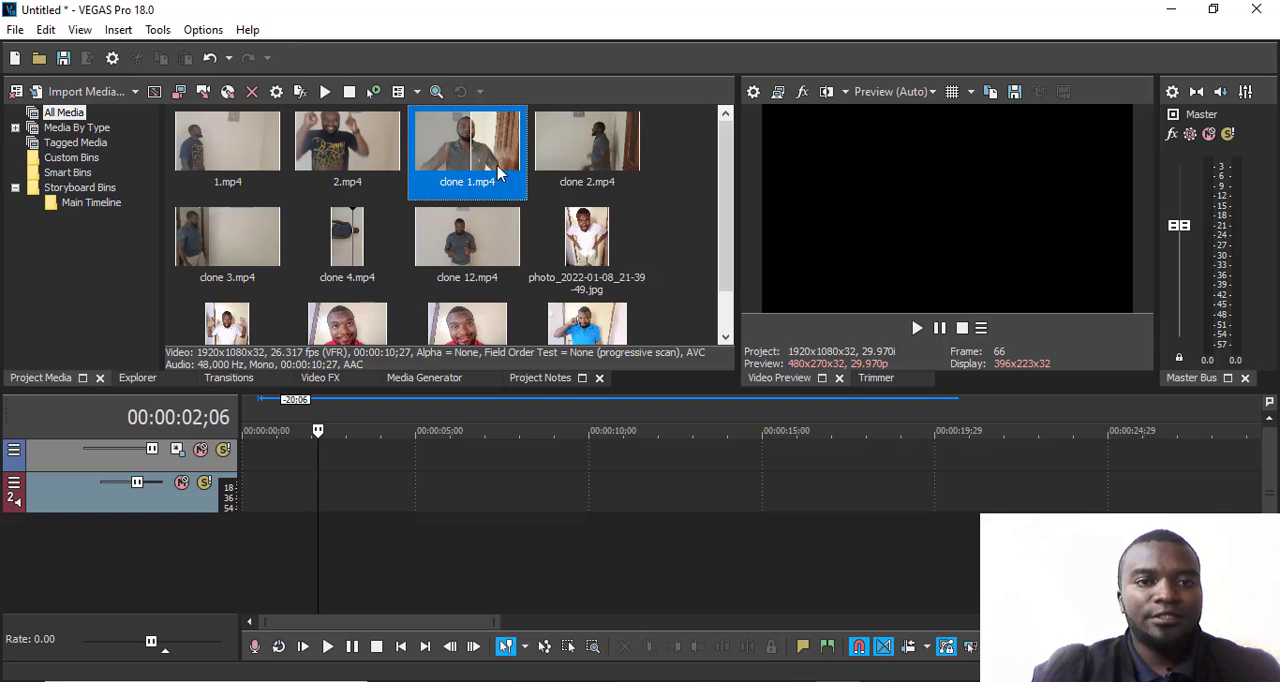
{"action": "mouse_move", "coordinate": [467, 155]}
{"action": "left_mouse_down"}
{"action": "mouse_move", "coordinate": [320, 534]}
{"action": "mouse_move", "coordinate": [304, 484]}
{"action": "left_mouse_up"}
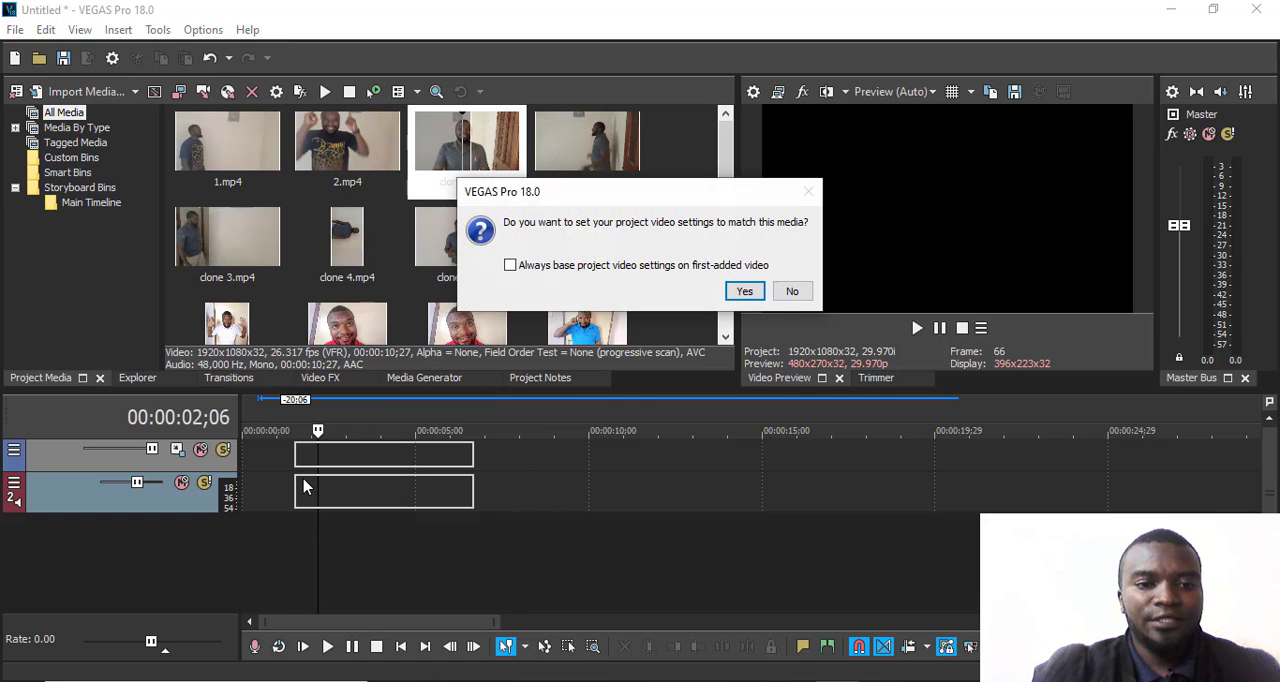
{"action": "left_click", "coordinate": [792, 296]}
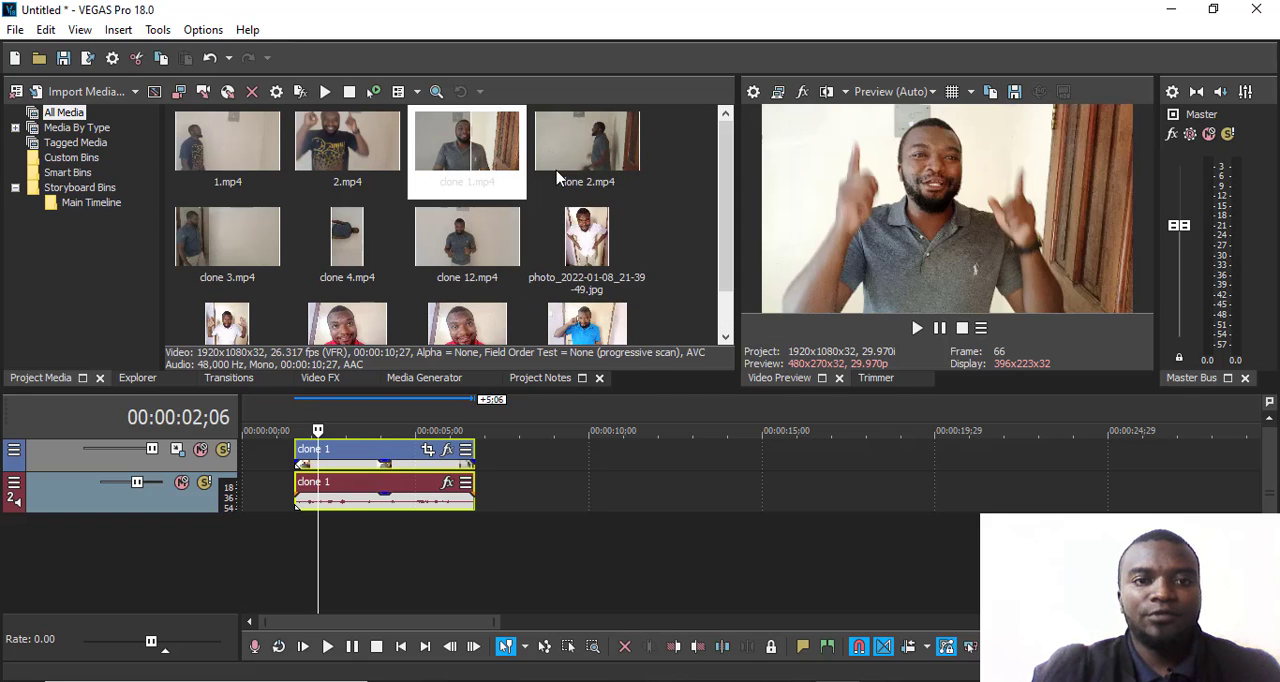
{"action": "left_click_drag", "start_coordinate": [571, 144], "coordinate": [595, 484]}
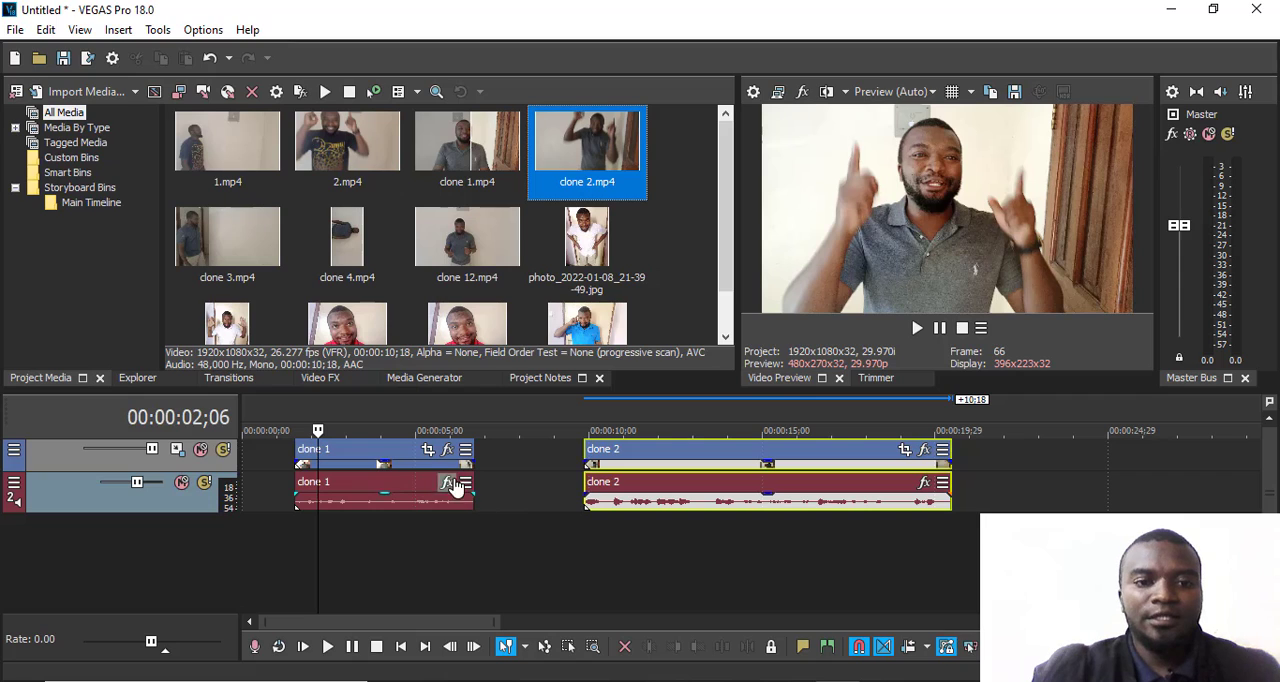
- Move clone 1 to overlap the start of clone 2 by 23 frames and play the overlap
{"action": "left_click_drag", "start_coordinate": [378, 462], "coordinate": [519, 478]}
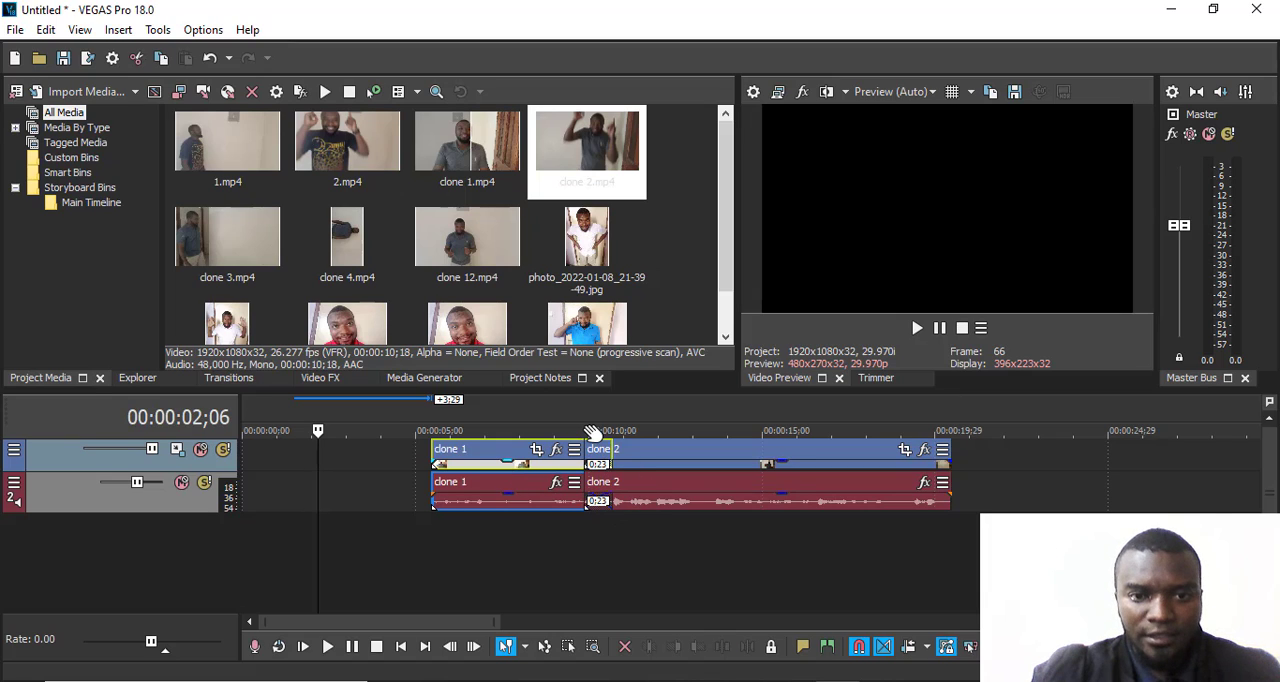
{"action": "left_click", "coordinate": [590, 431]}
{"action": "key", "text": "space"}
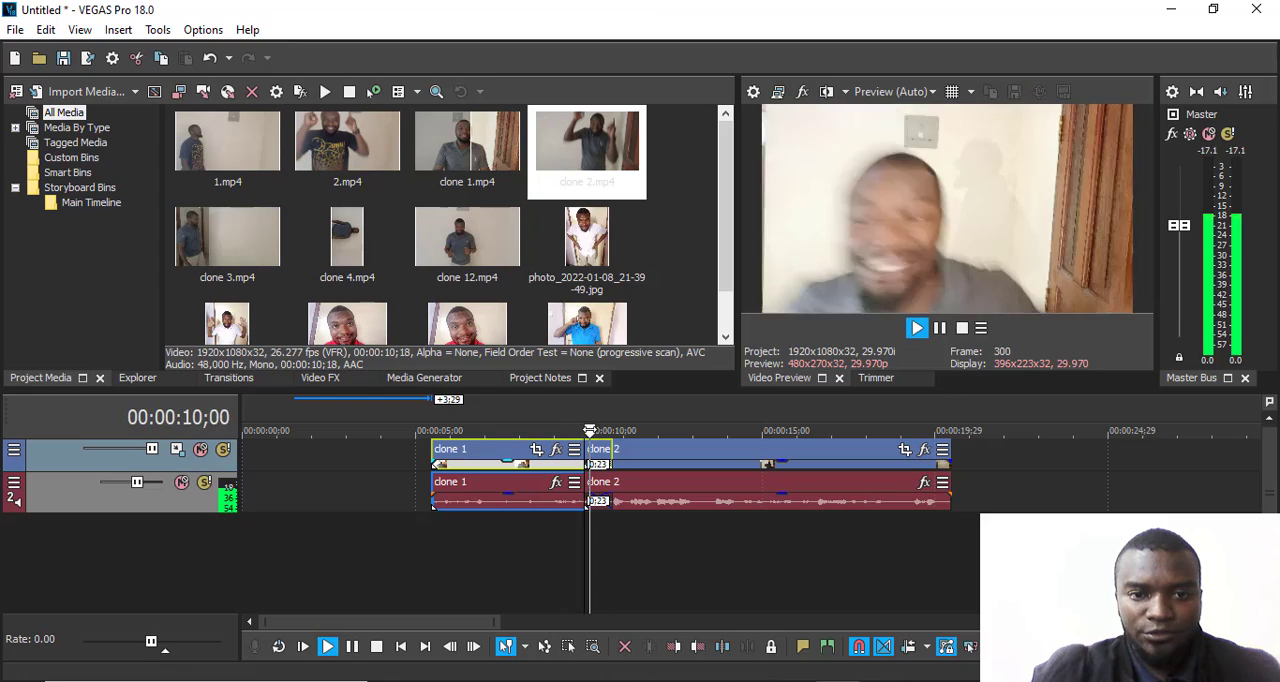
{"action": "key", "text": "space"}
{"action": "scroll", "coordinate": [624, 420], "scroll_direction": "up", "scroll_amount": 3}
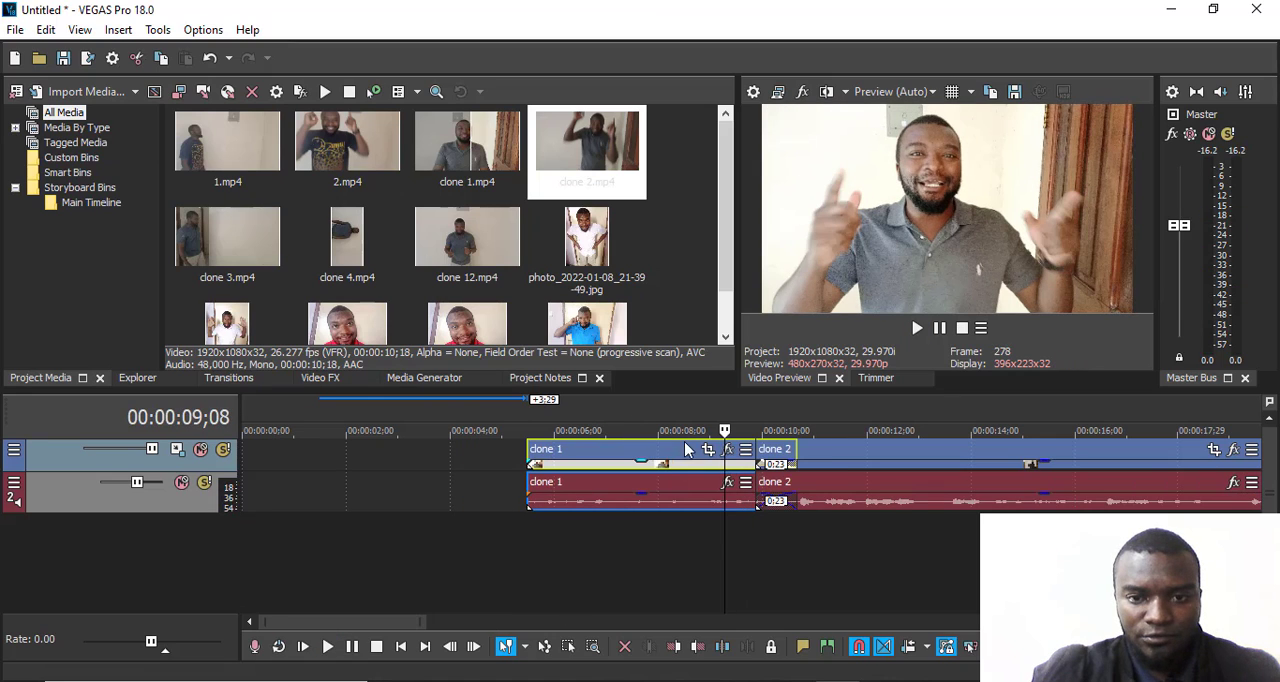
{"action": "scroll", "coordinate": [686, 450], "scroll_direction": "up", "scroll_amount": 2}
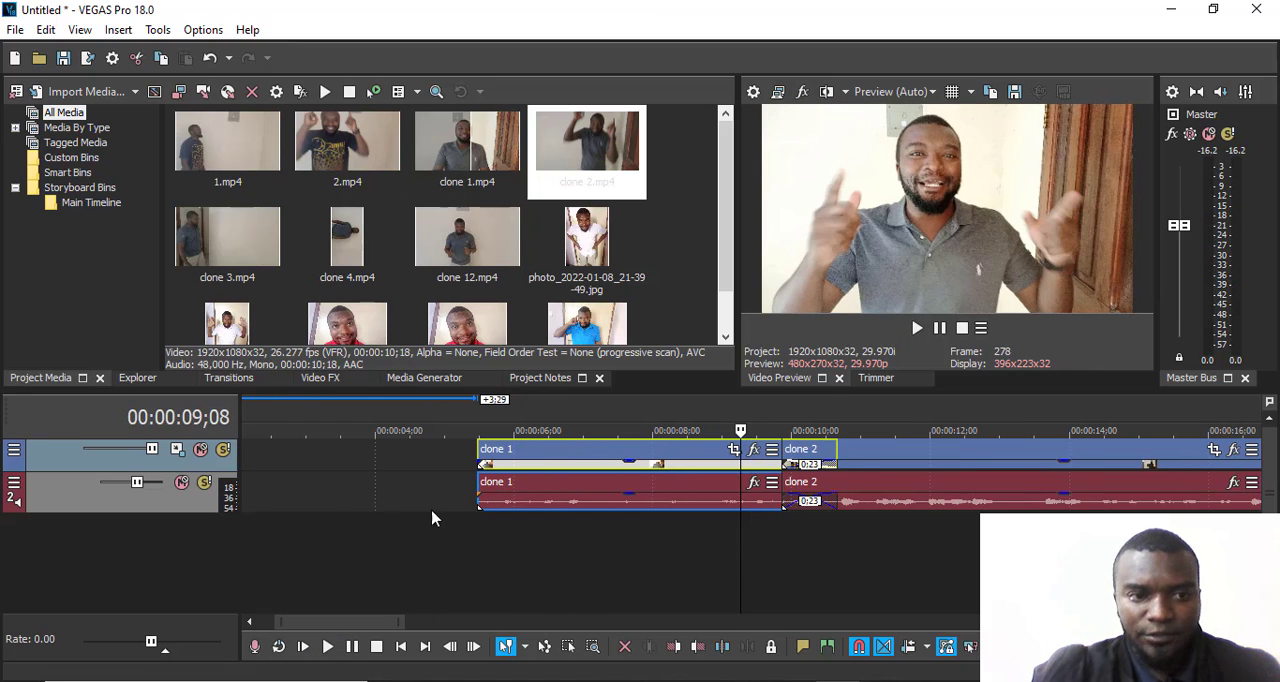
- Apply the default Clock Wipe transition to the overlap of clone 1 and clone 2 with a feather angle of 53.878
{"action": "left_click", "coordinate": [228, 379]}
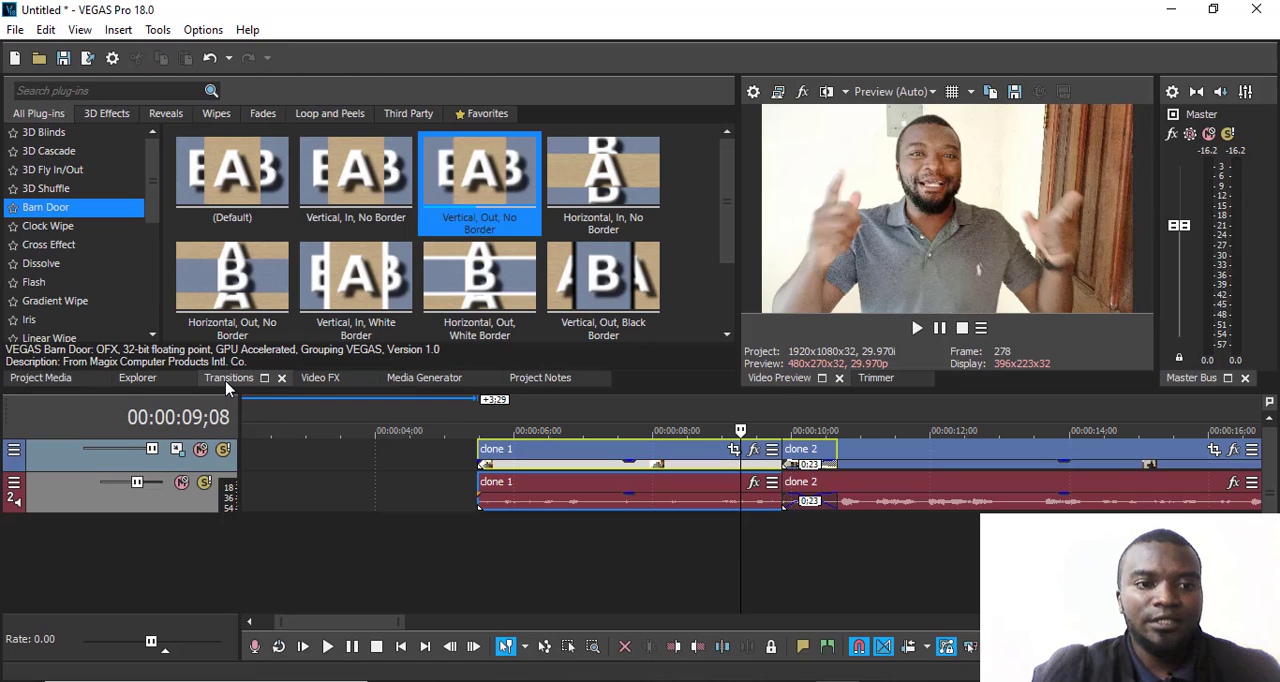
{"action": "left_click", "coordinate": [52, 169]}
{"action": "left_click", "coordinate": [57, 136]}
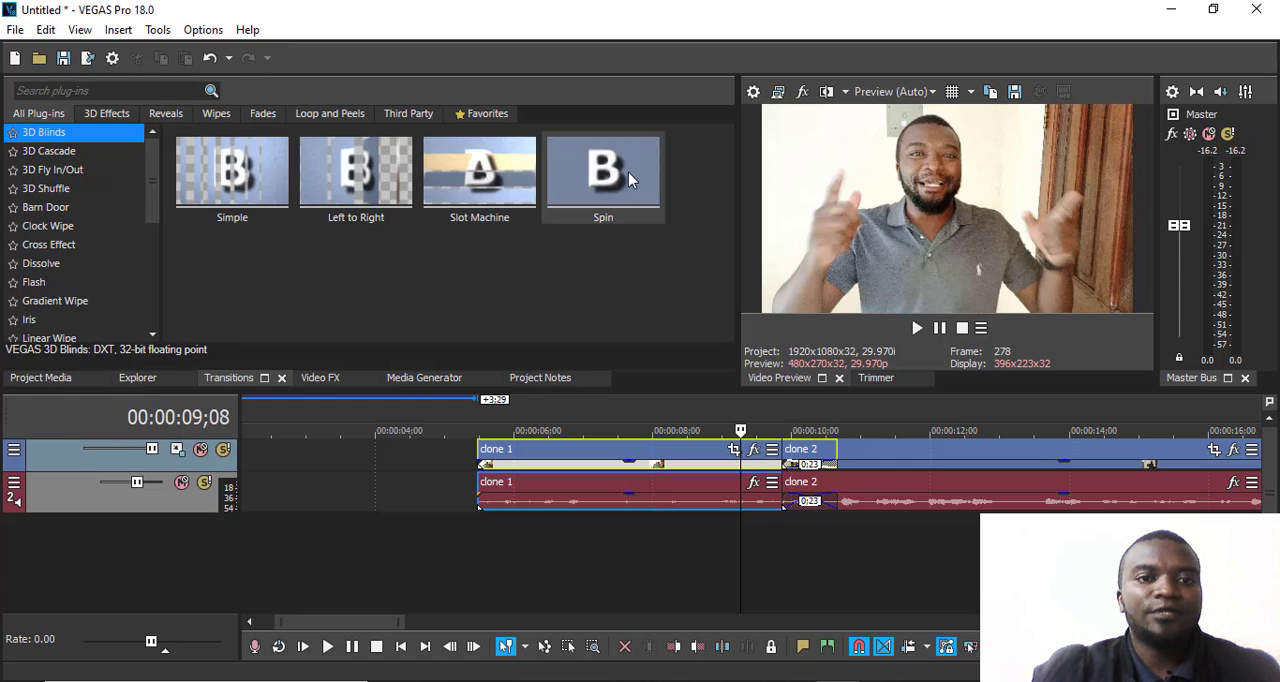
{"action": "left_click", "coordinate": [100, 205]}
{"action": "left_click", "coordinate": [72, 192]}
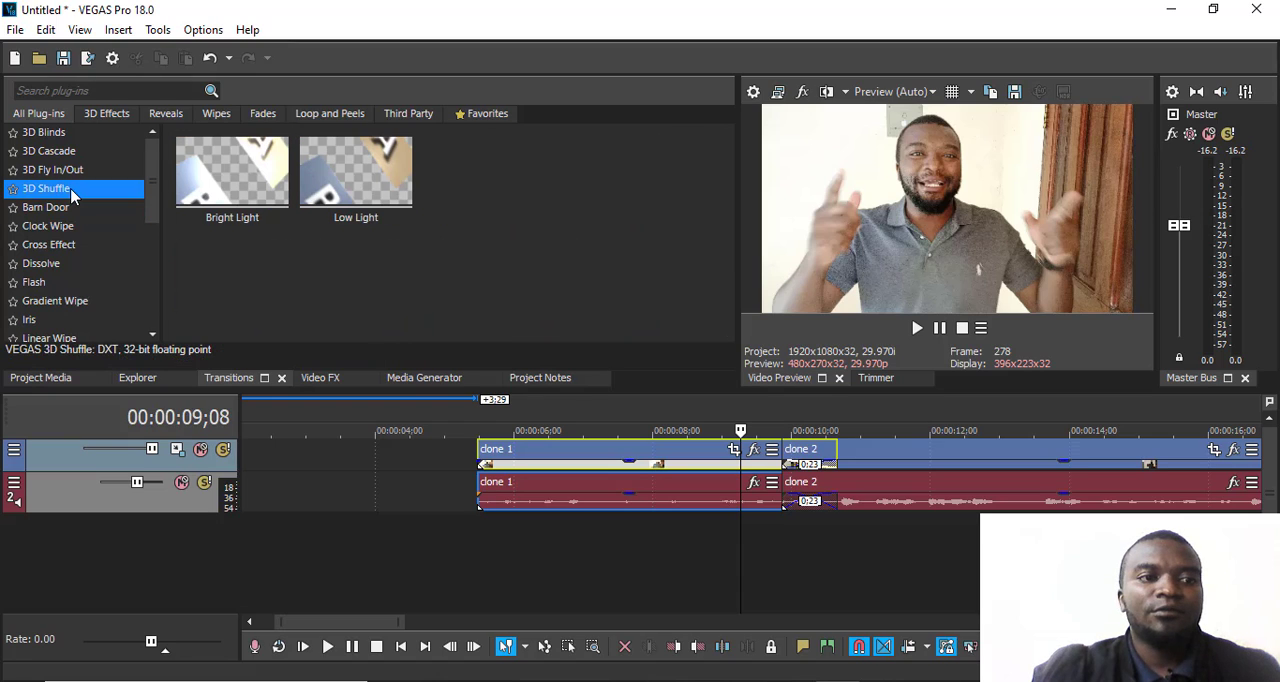
{"action": "left_click", "coordinate": [54, 228]}
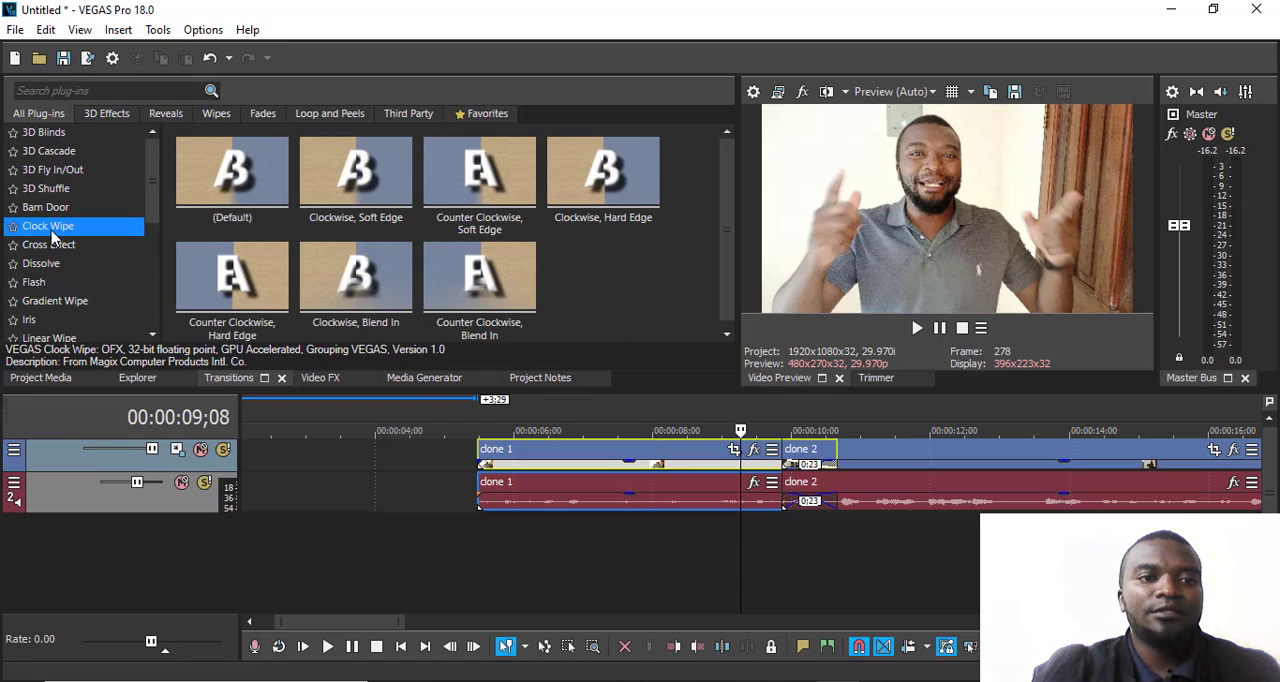
{"action": "mouse_move", "coordinate": [238, 175]}
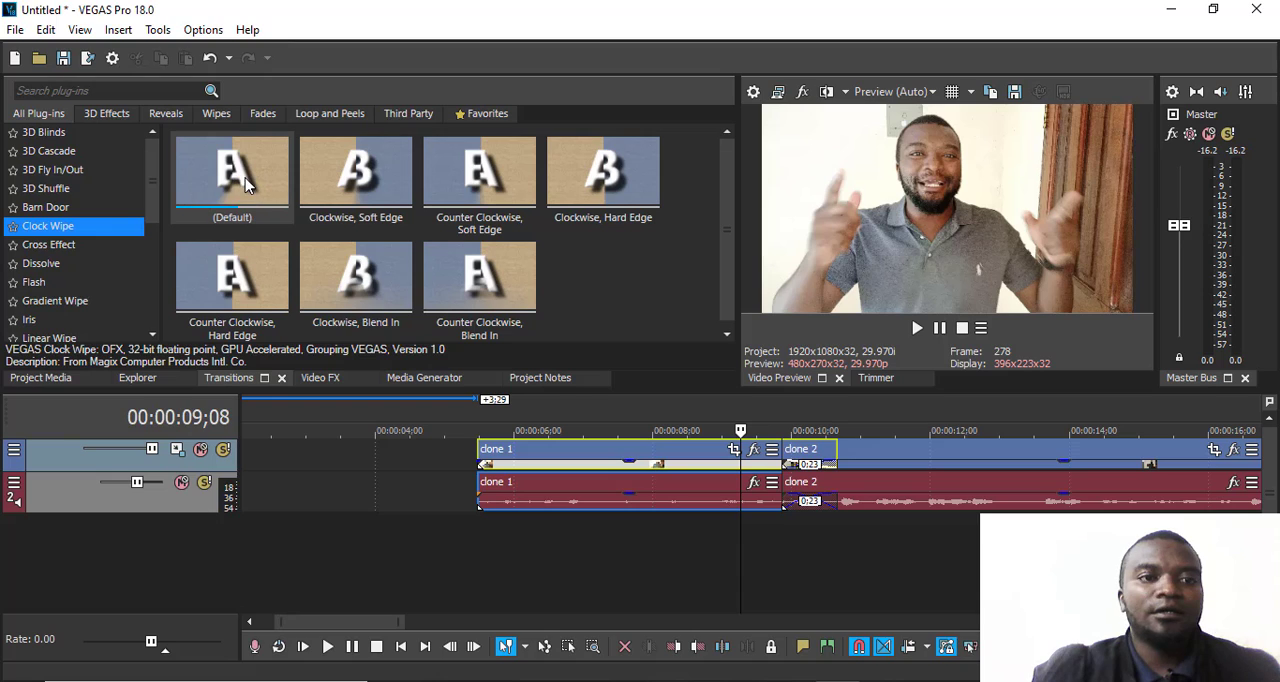
{"action": "mouse_move", "coordinate": [232, 170]}
{"action": "left_mouse_down"}
{"action": "mouse_move", "coordinate": [546, 297]}
{"action": "mouse_move", "coordinate": [737, 408]}
{"action": "mouse_move", "coordinate": [795, 466]}
{"action": "left_mouse_up"}
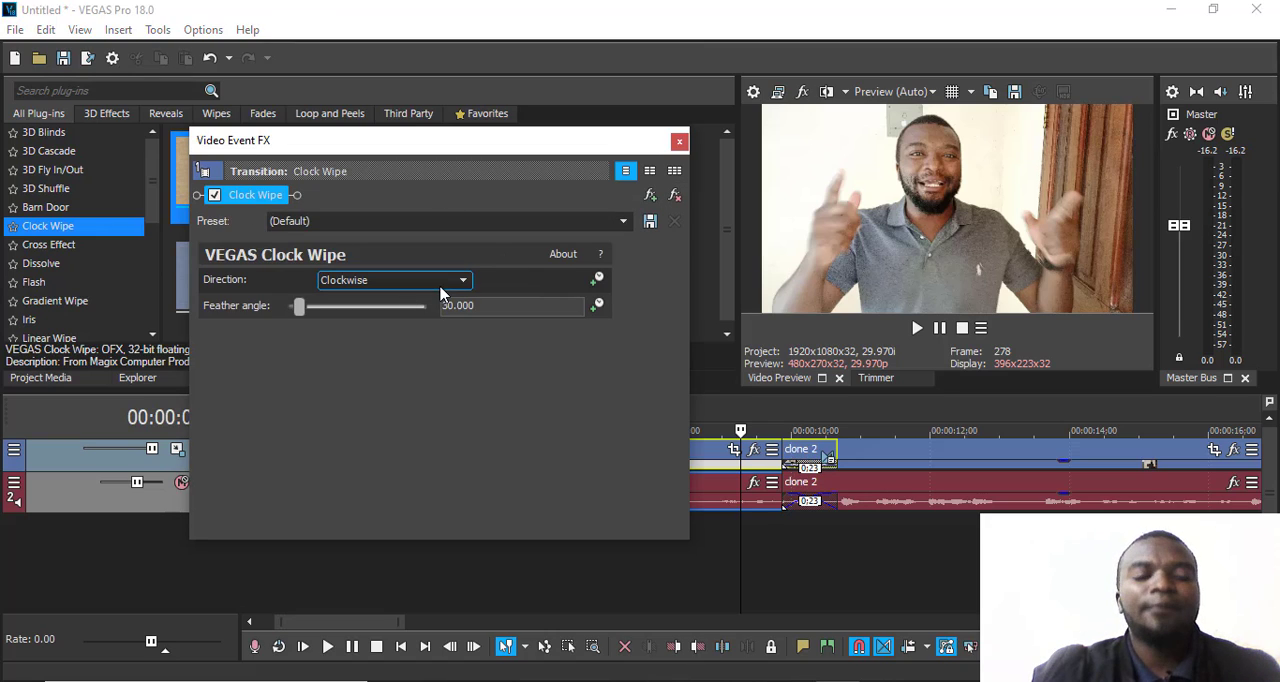
{"action": "left_click", "coordinate": [309, 311]}
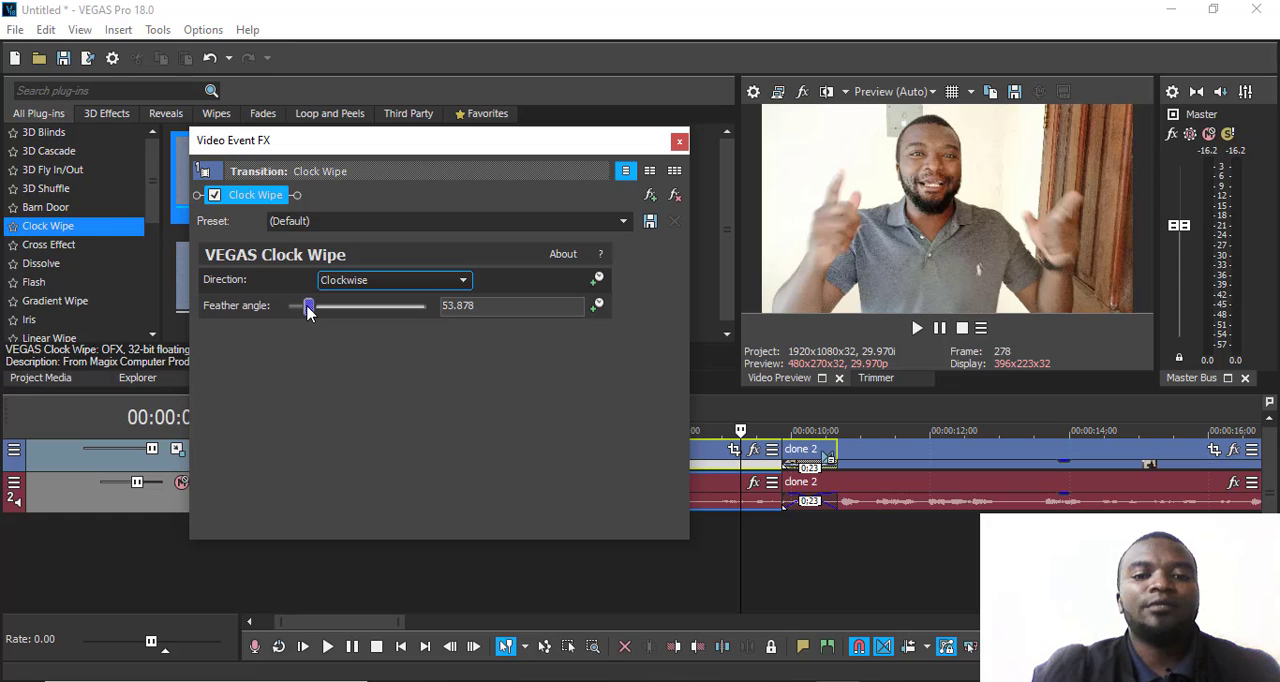
{"action": "left_click", "coordinate": [679, 144]}
- Play the Clock Wipe transition between clone 1 and clone 2, starting from 00:00:09;16
{"action": "left_click", "coordinate": [781, 418]}
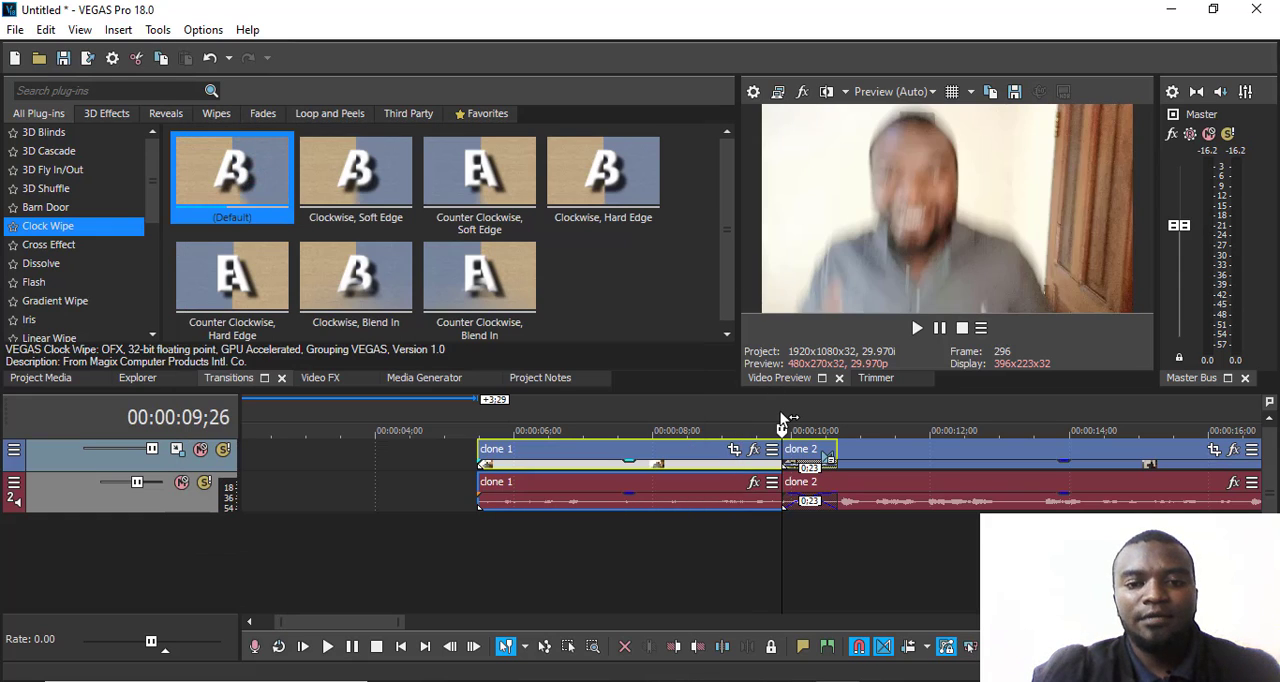
{"action": "left_click_drag", "start_coordinate": [784, 428], "coordinate": [759, 430]}
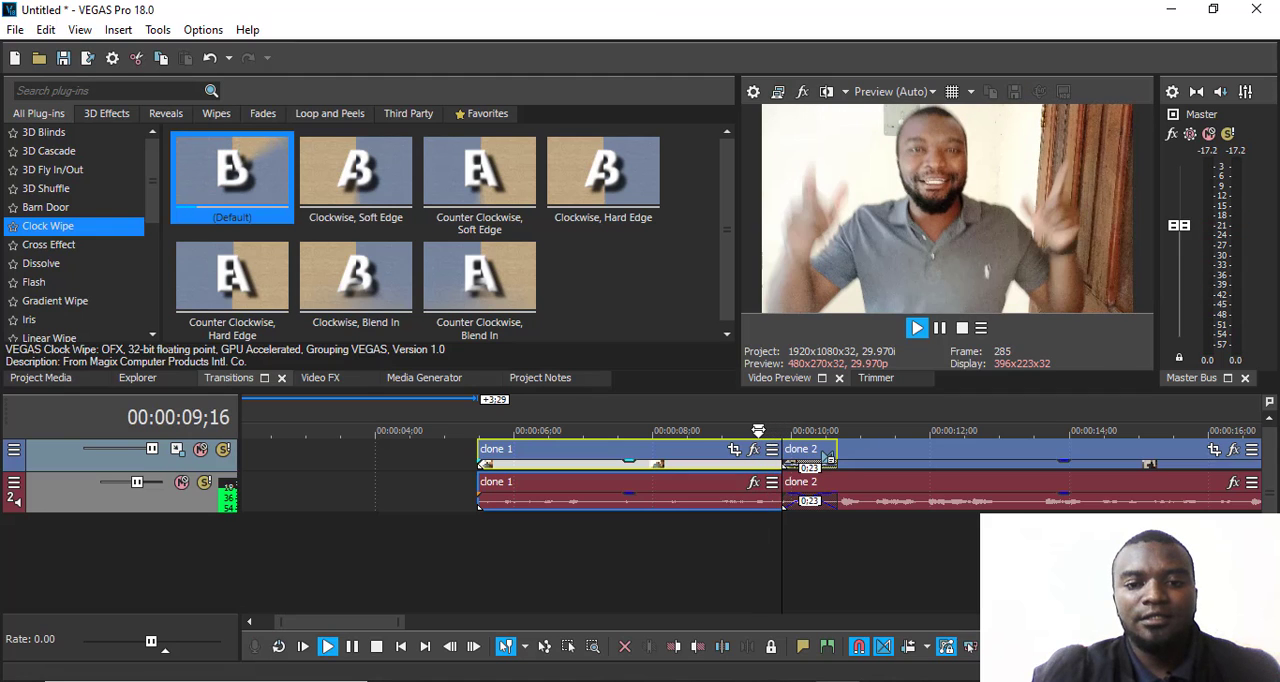
{"action": "key", "text": "space"}
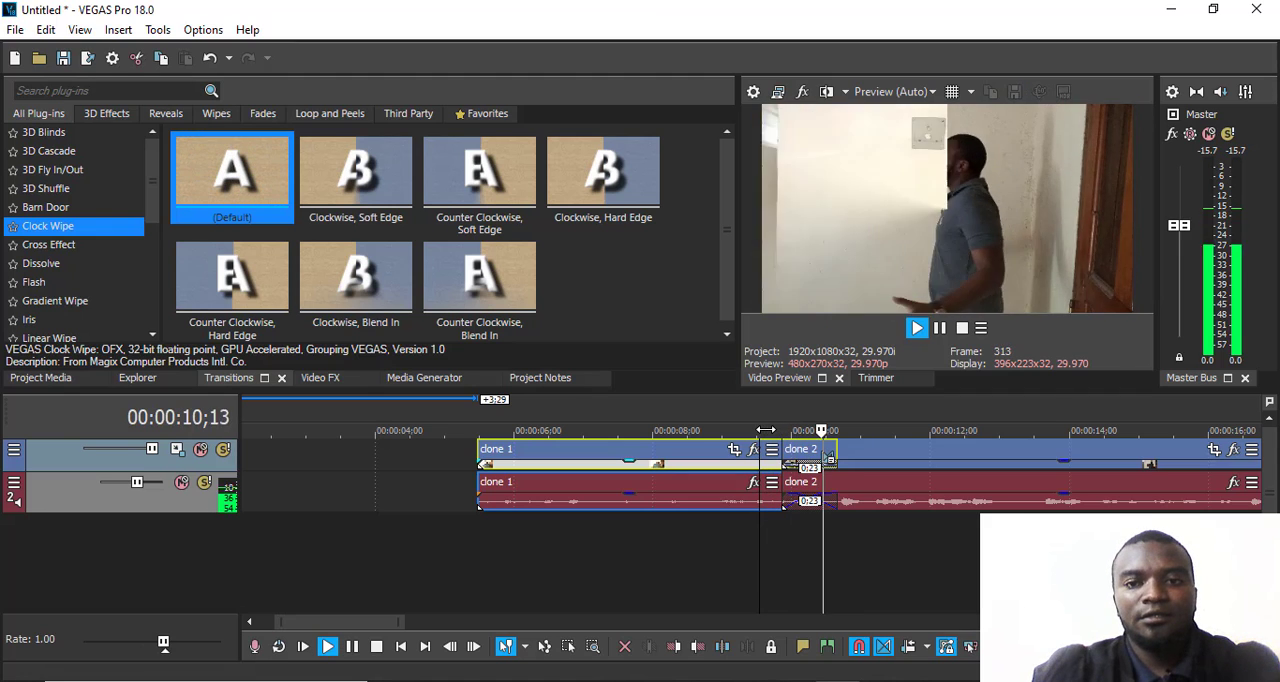
{"action": "key", "text": "space"}
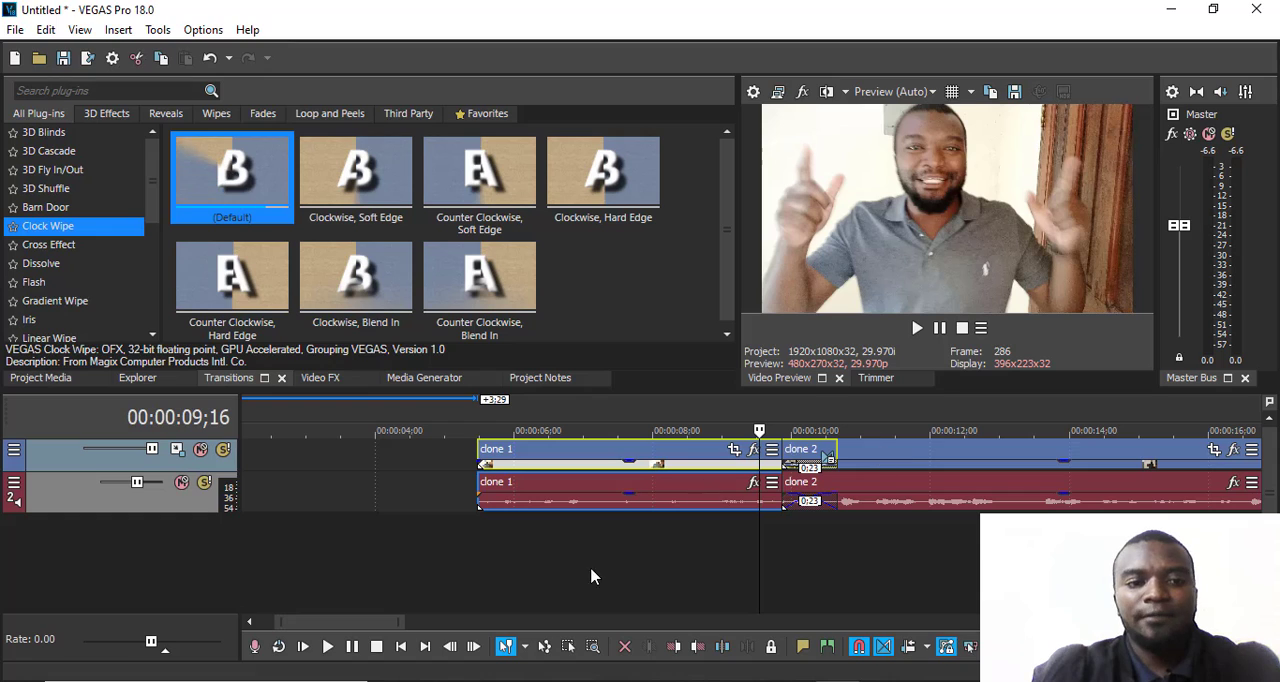
- Add clone 3.mp4 after clone 2 on the timeline and move clone 2 to overlap clone 3's start by 29 frames
{"action": "left_click_drag", "start_coordinate": [380, 621], "coordinate": [434, 620]}
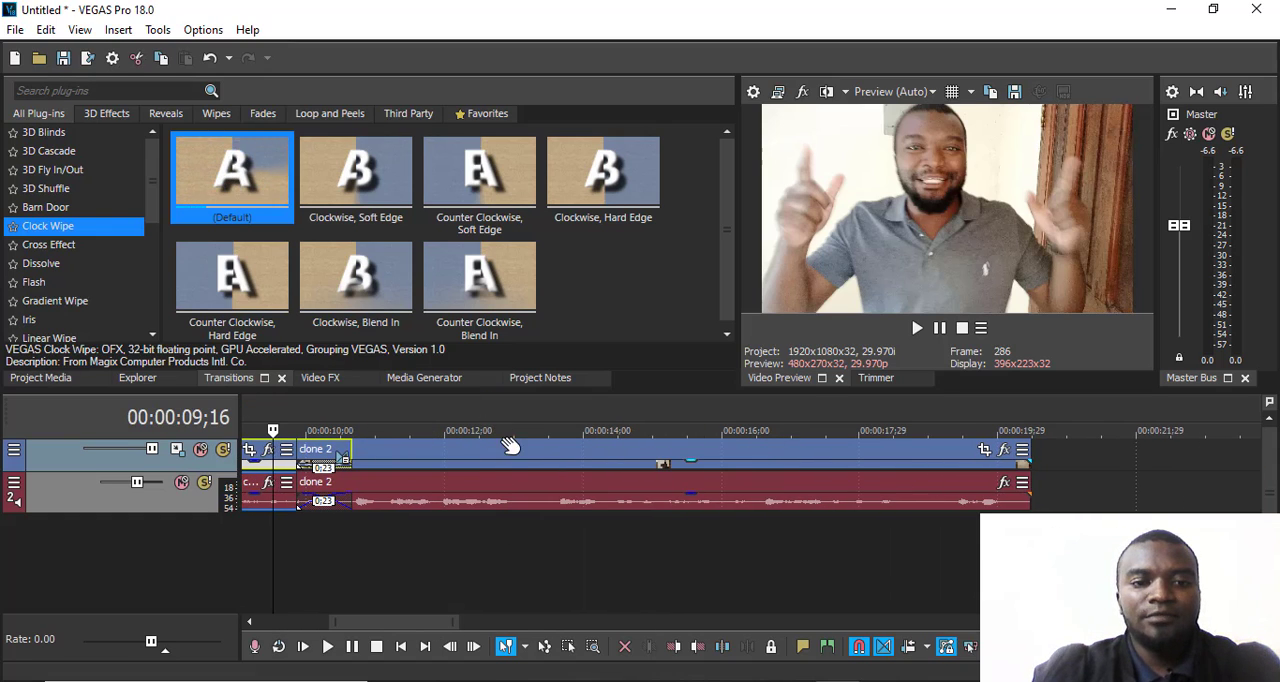
{"action": "left_click", "coordinate": [492, 405]}
{"action": "scroll", "coordinate": [495, 421], "scroll_direction": "down", "scroll_amount": 5}
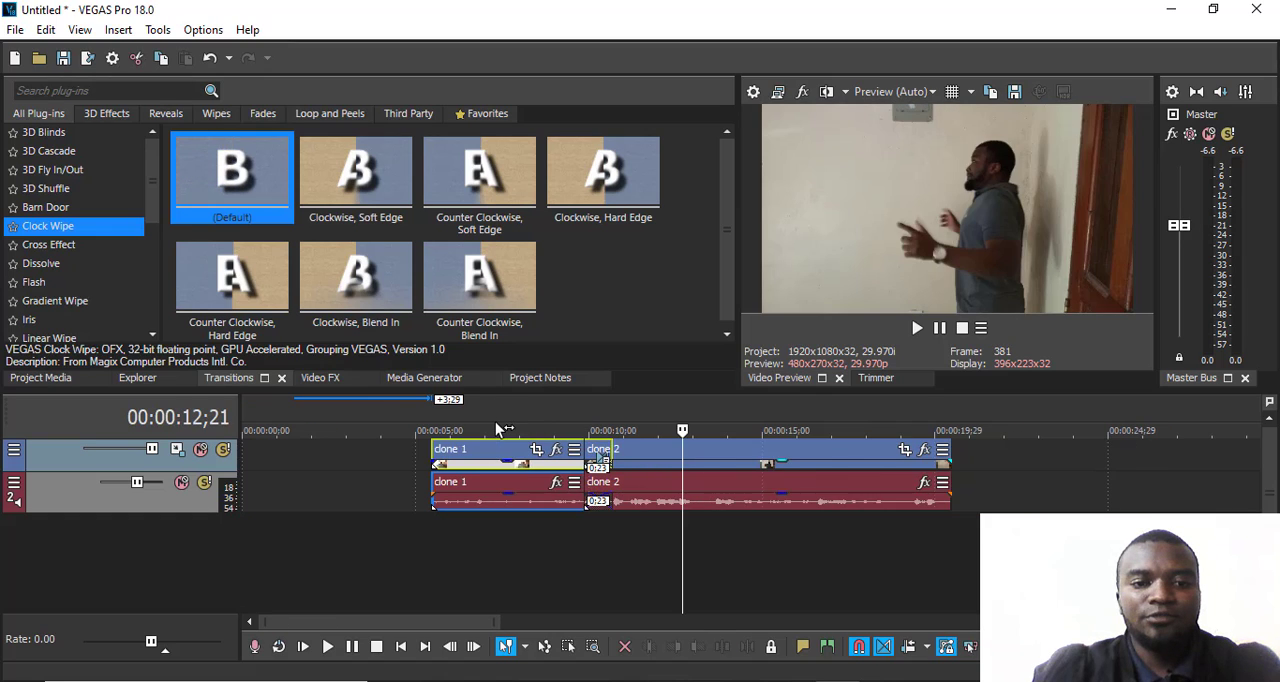
{"action": "scroll", "coordinate": [495, 421], "scroll_direction": "down", "scroll_amount": 2}
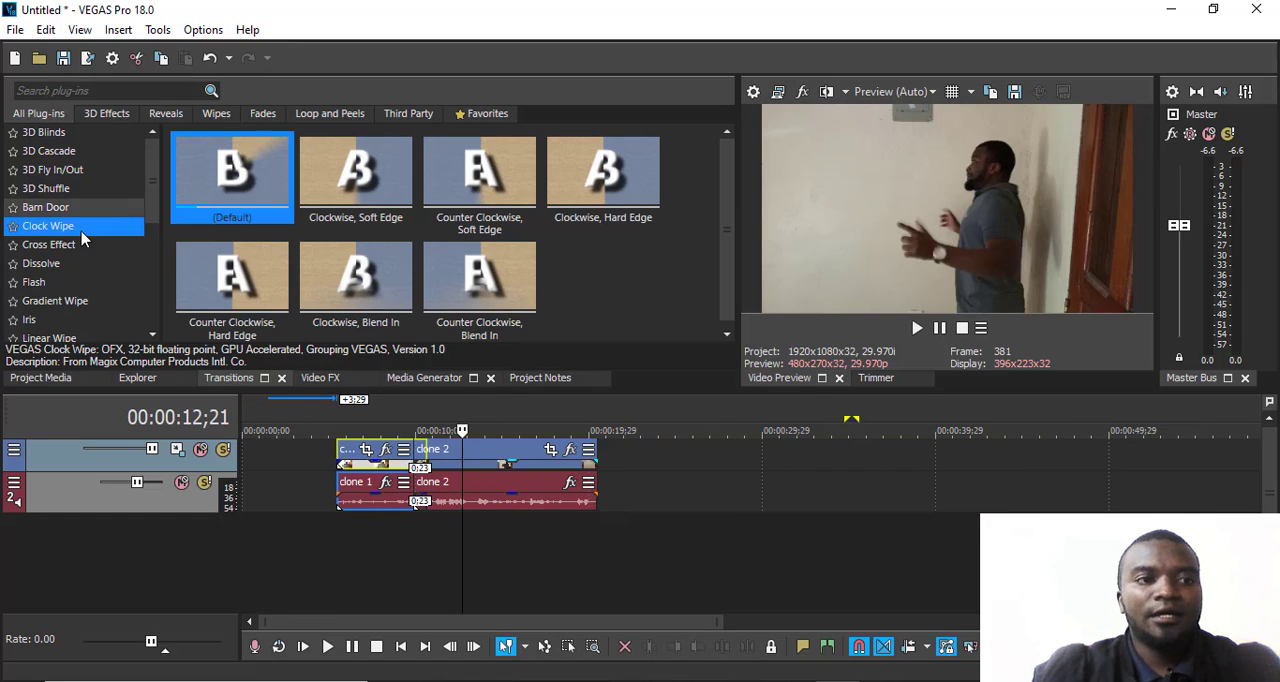
{"action": "left_click", "coordinate": [48, 379]}
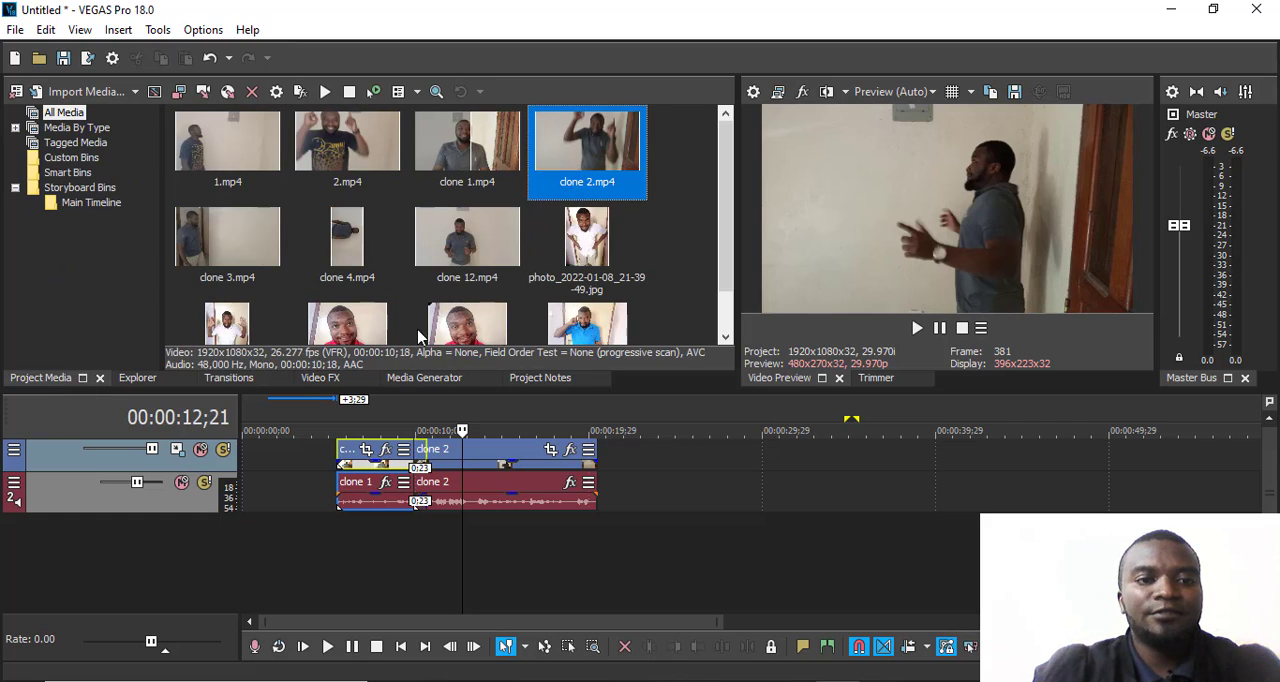
{"action": "left_click", "coordinate": [222, 230]}
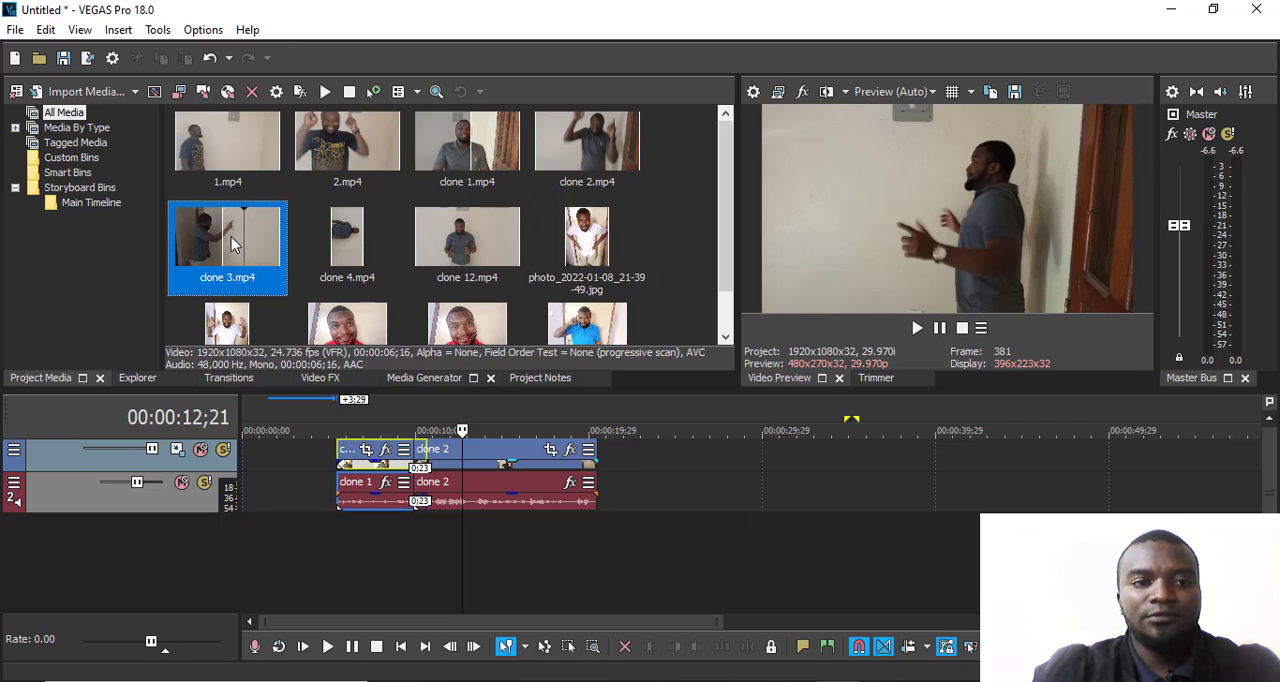
{"action": "mouse_move", "coordinate": [268, 262]}
{"action": "left_mouse_down"}
{"action": "mouse_move", "coordinate": [655, 485]}
{"action": "mouse_move", "coordinate": [648, 462]}
{"action": "mouse_move", "coordinate": [555, 468]}
{"action": "mouse_move", "coordinate": [626, 468]}
{"action": "left_mouse_up"}
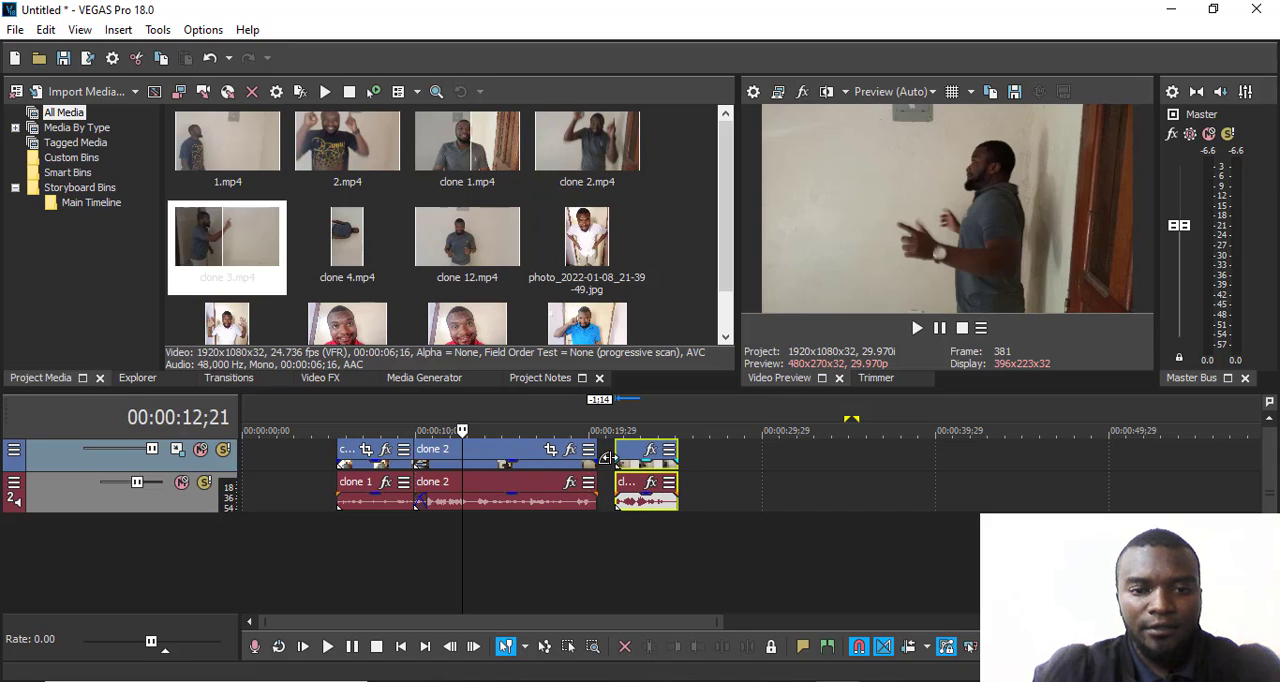
{"action": "left_click_drag", "start_coordinate": [537, 460], "coordinate": [576, 458]}
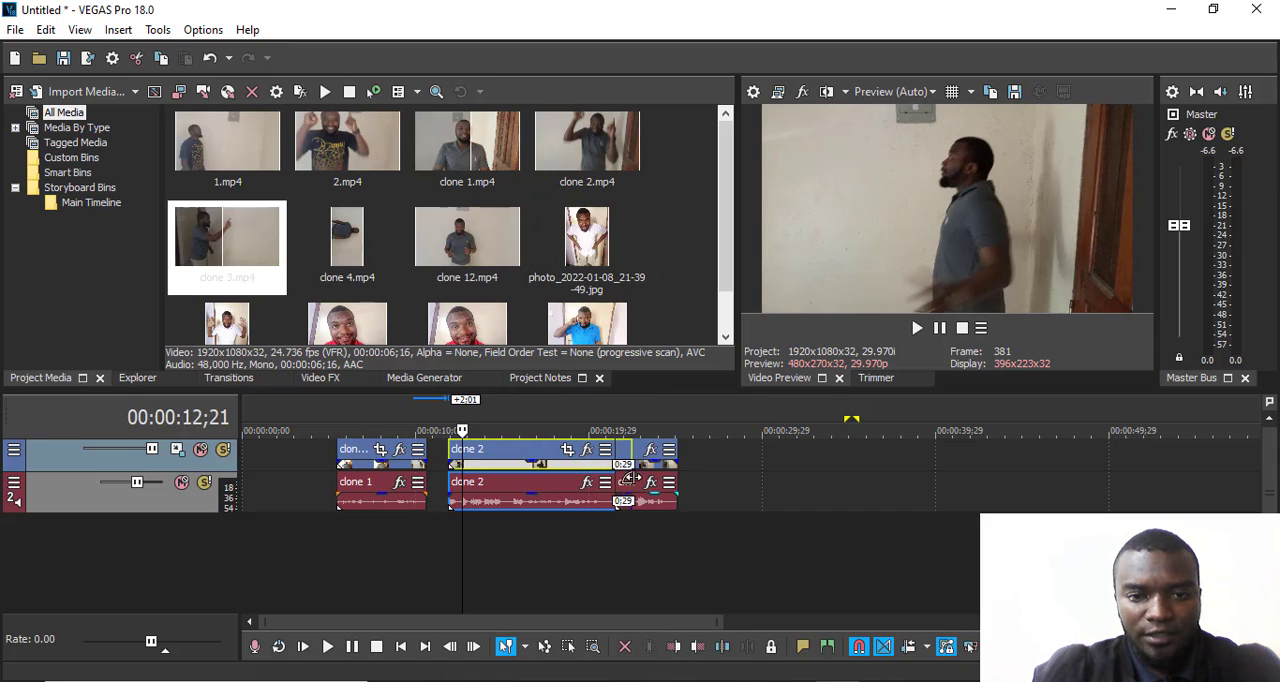
- Apply the 3D Fly In/Out transition with the Spin Away preset to the overlap of clone 2 and clone 3
{"action": "left_click", "coordinate": [232, 379]}
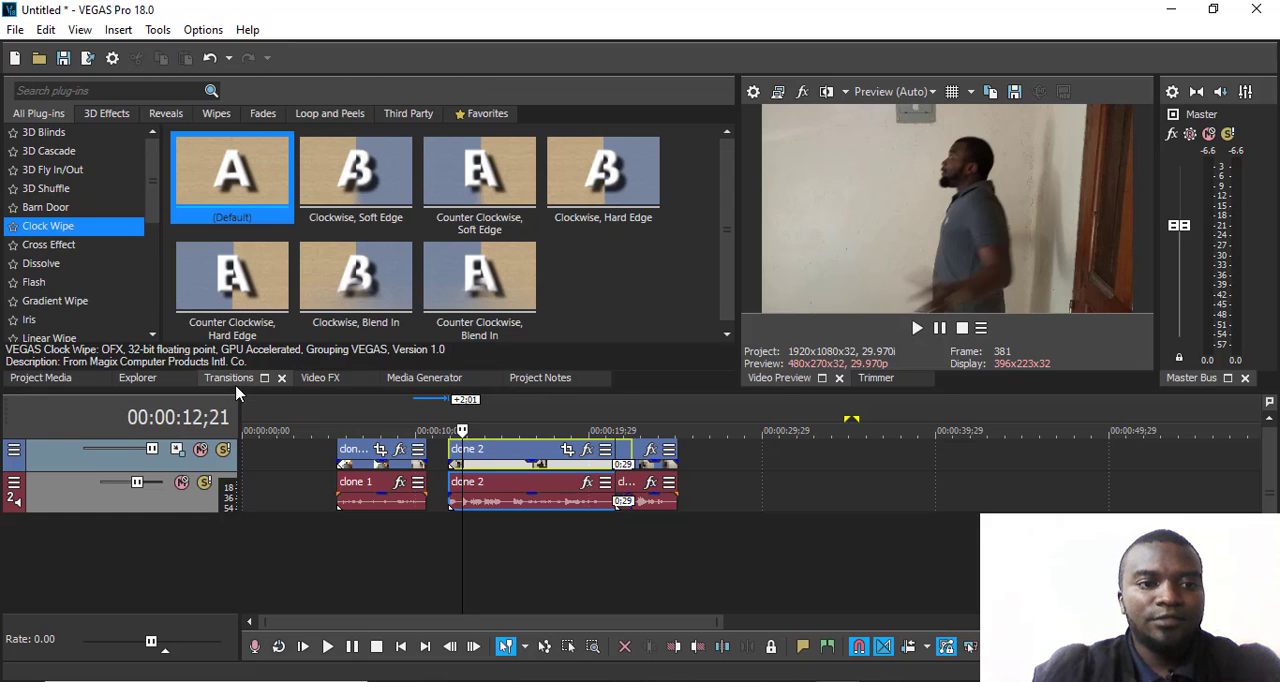
{"action": "left_click", "coordinate": [50, 287]}
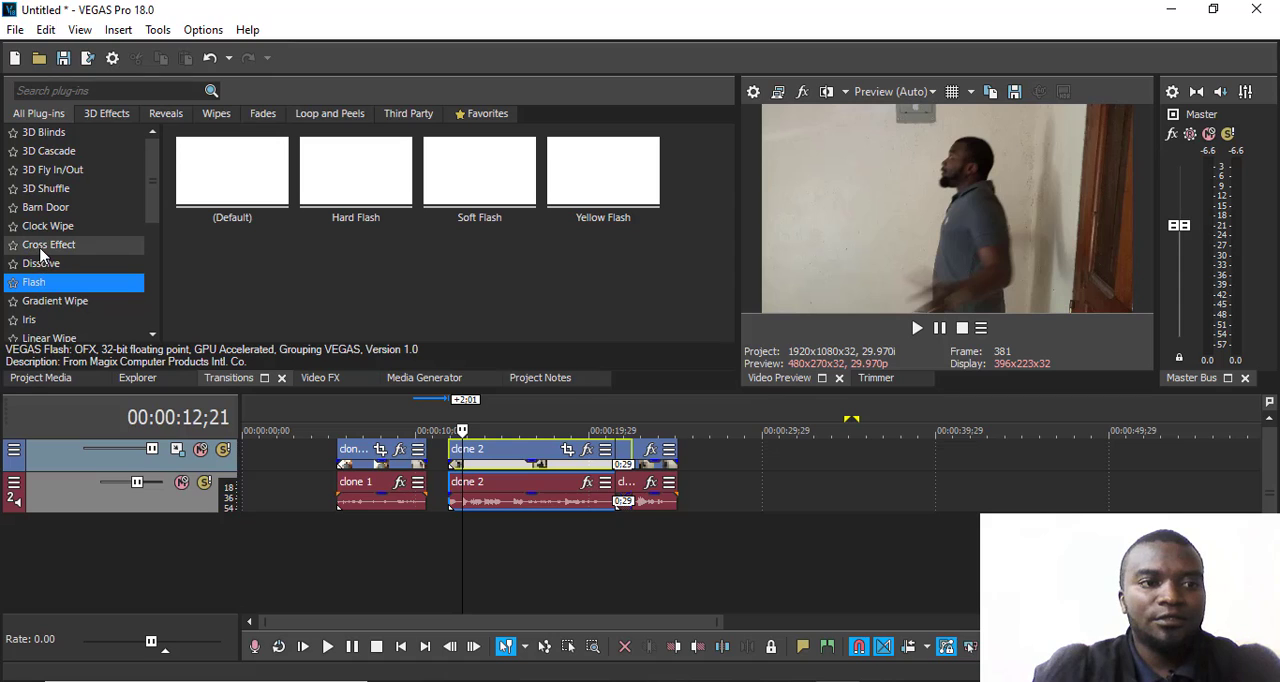
{"action": "left_click", "coordinate": [40, 246]}
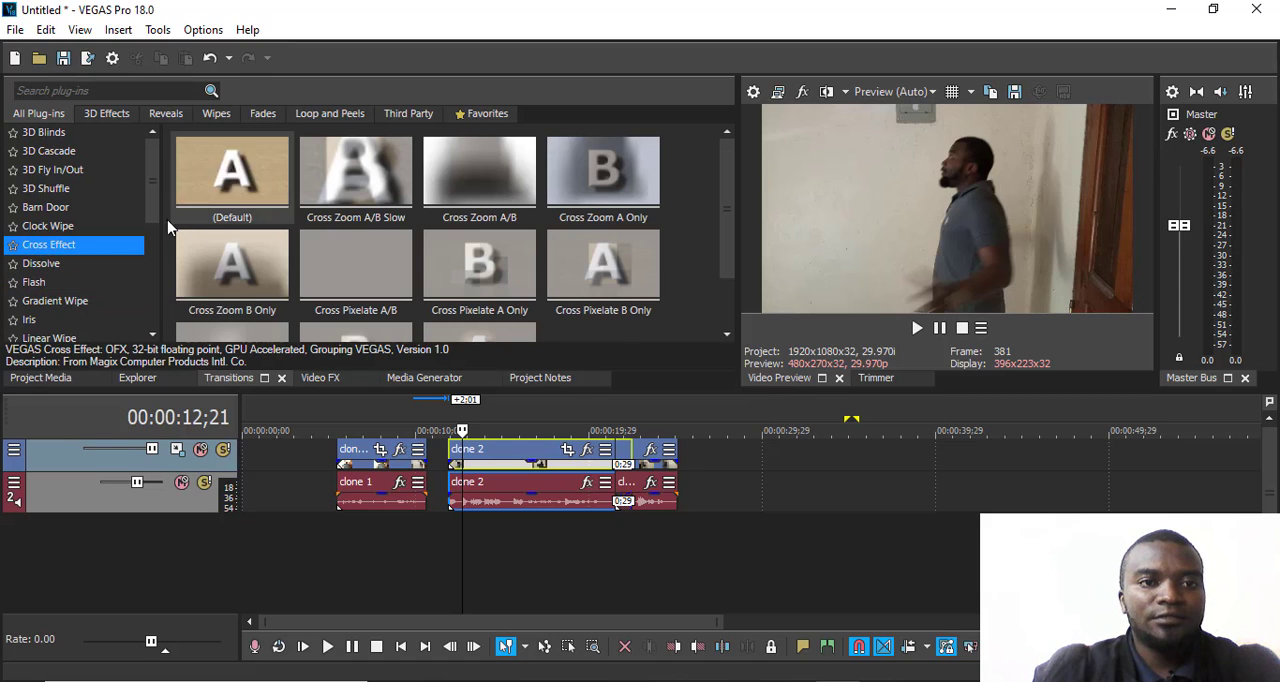
{"action": "left_click", "coordinate": [66, 172]}
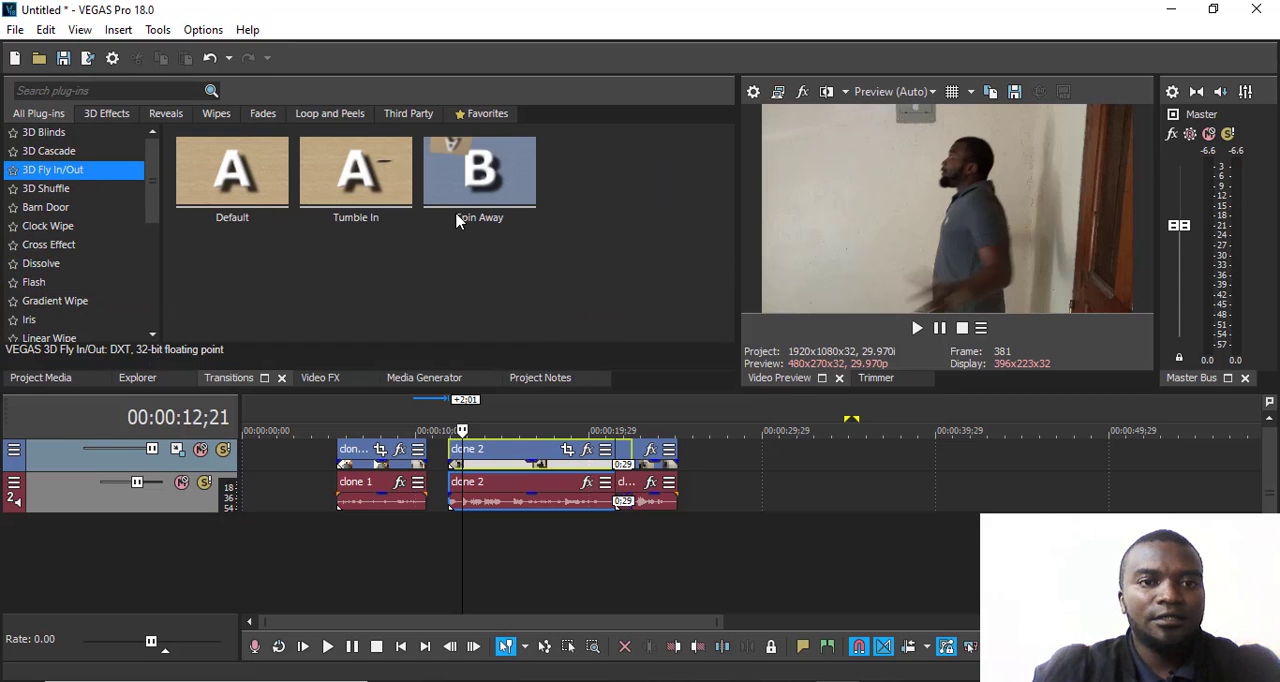
{"action": "left_click", "coordinate": [470, 168]}
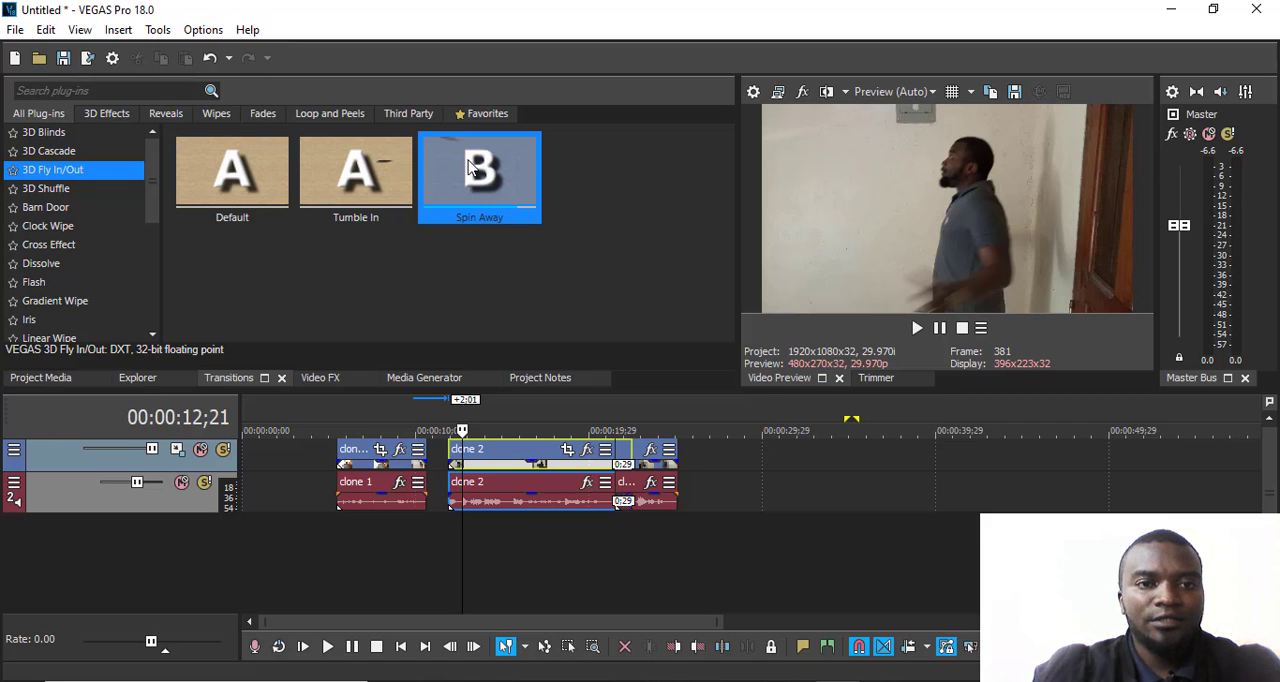
{"action": "left_click_drag", "start_coordinate": [478, 178], "coordinate": [621, 447]}
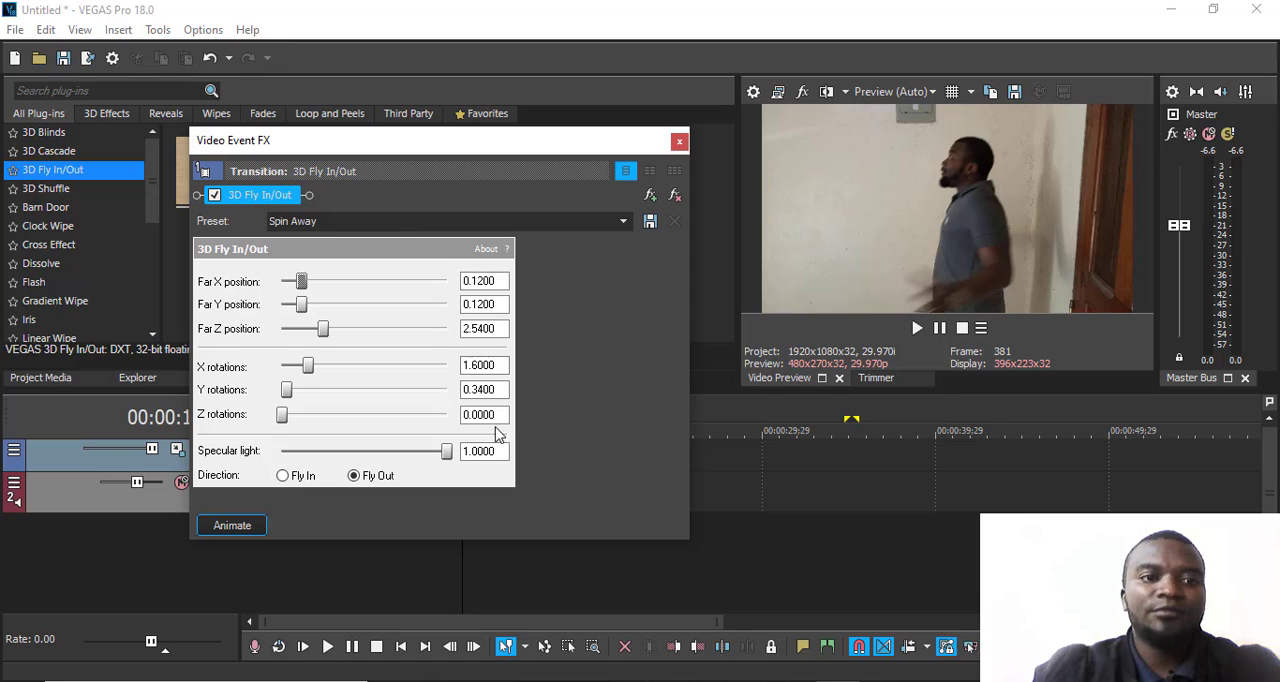
{"action": "left_click", "coordinate": [679, 141]}
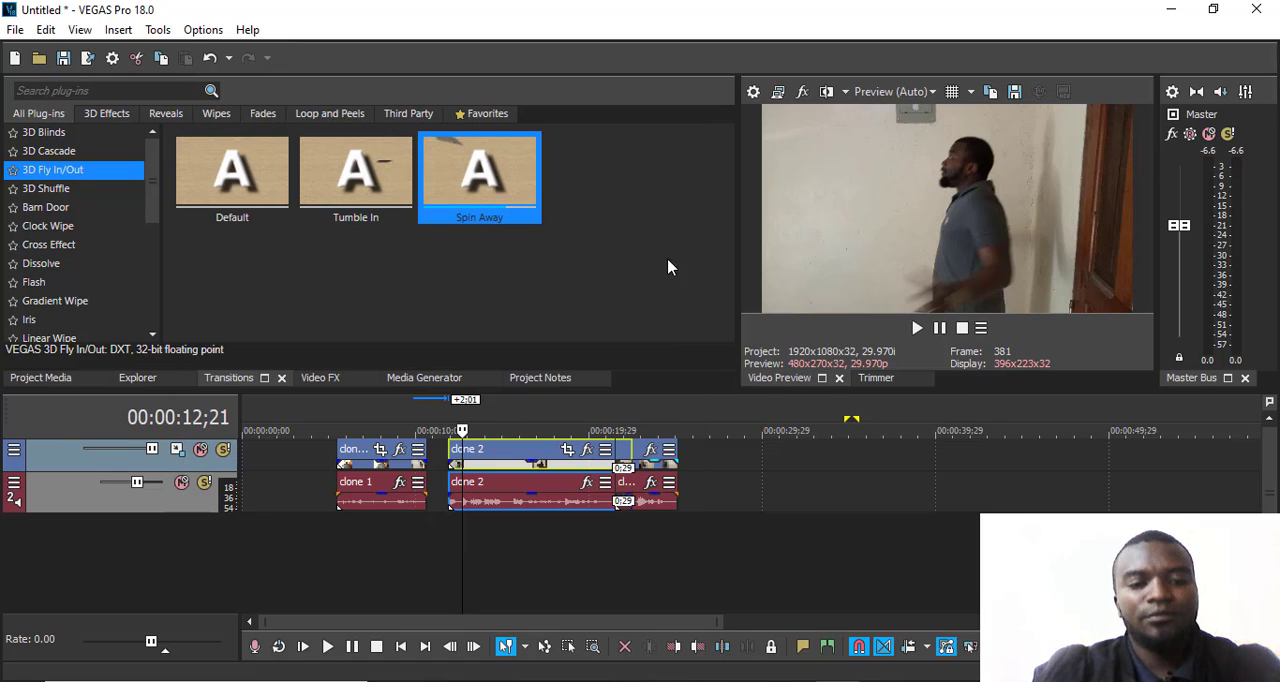
- Play the Spin Away transition between clone 2 and clone 3, starting from 00:00:20;16
{"action": "left_click", "coordinate": [598, 417]}
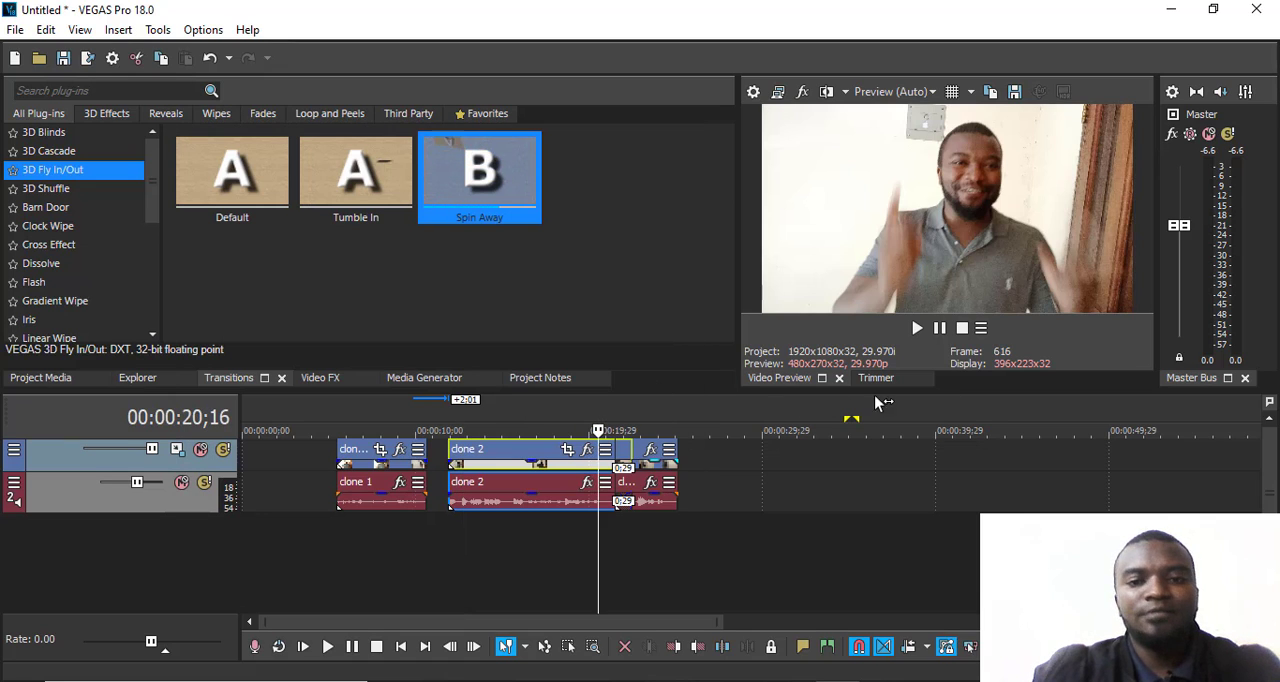
{"action": "left_click", "coordinate": [917, 329]}
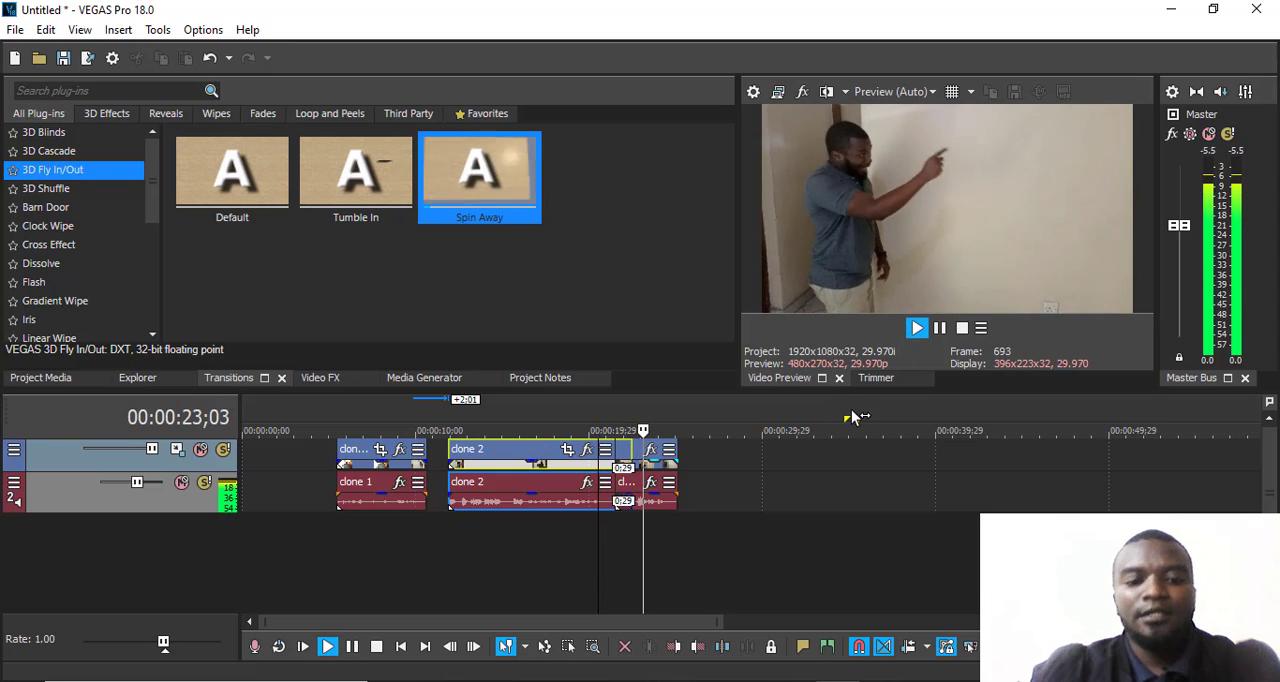
{"action": "key", "text": "space"}
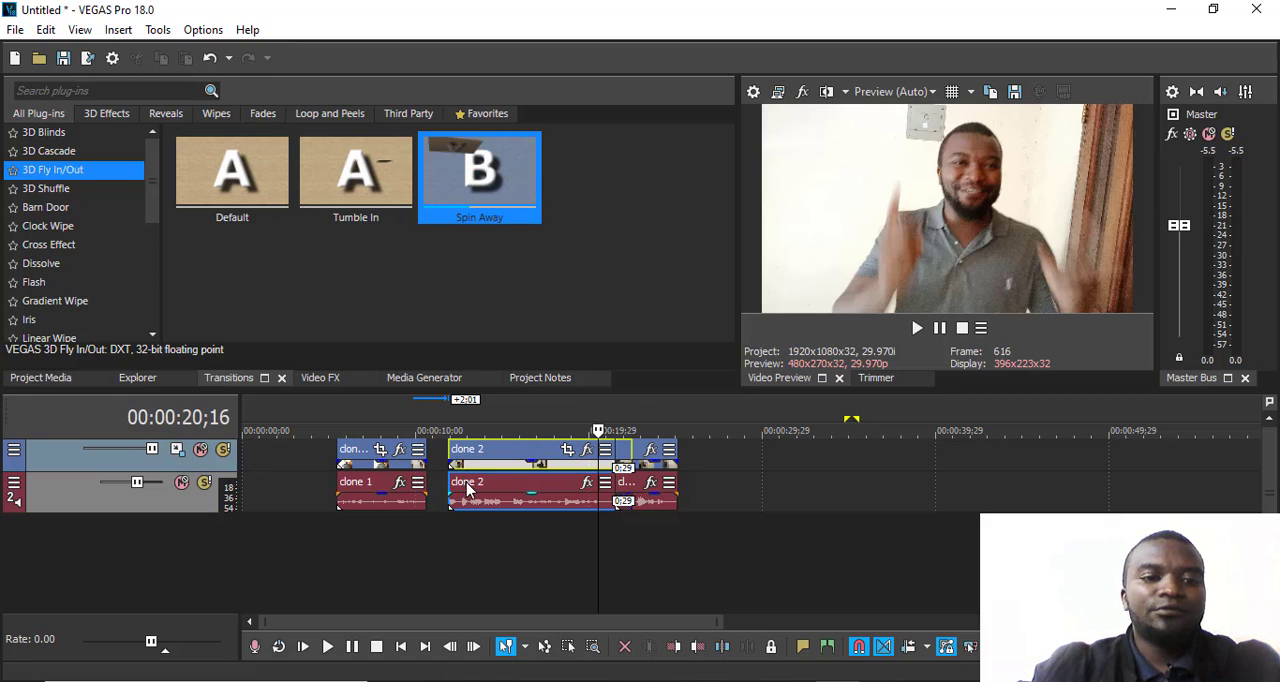
- Delete all clips from the timeline
{"action": "left_click", "coordinate": [404, 503]}
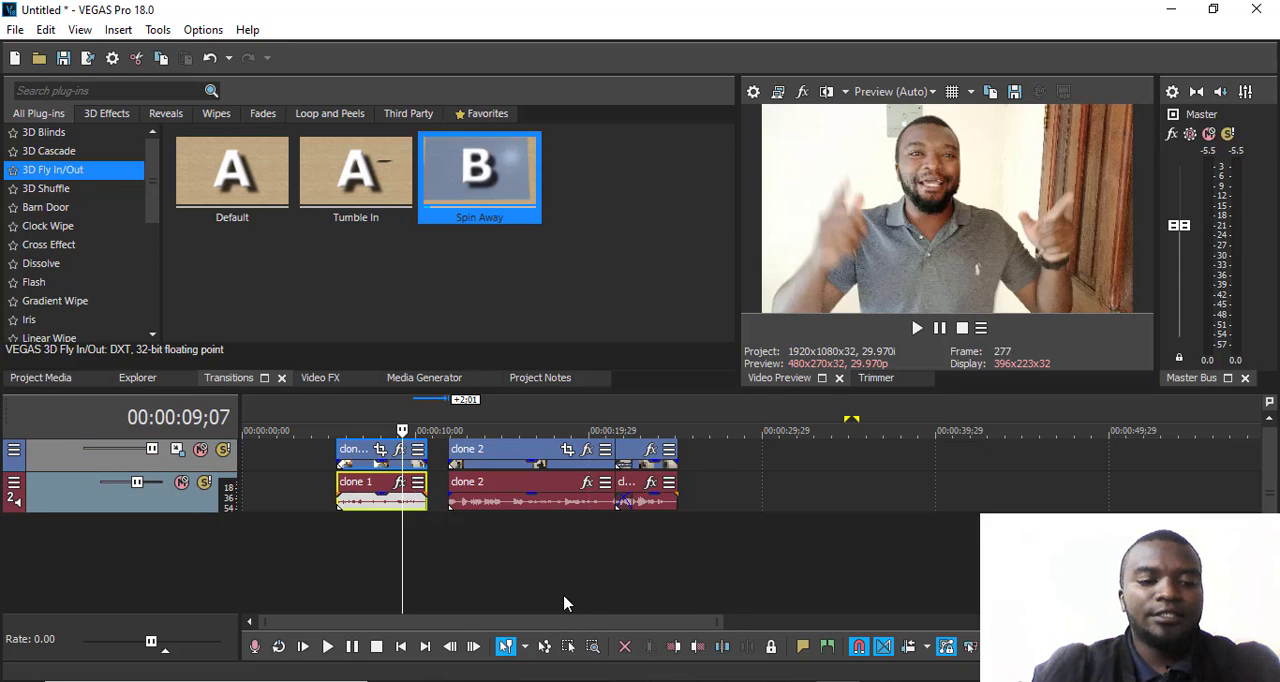
{"action": "key", "text": "ctrl+a"}
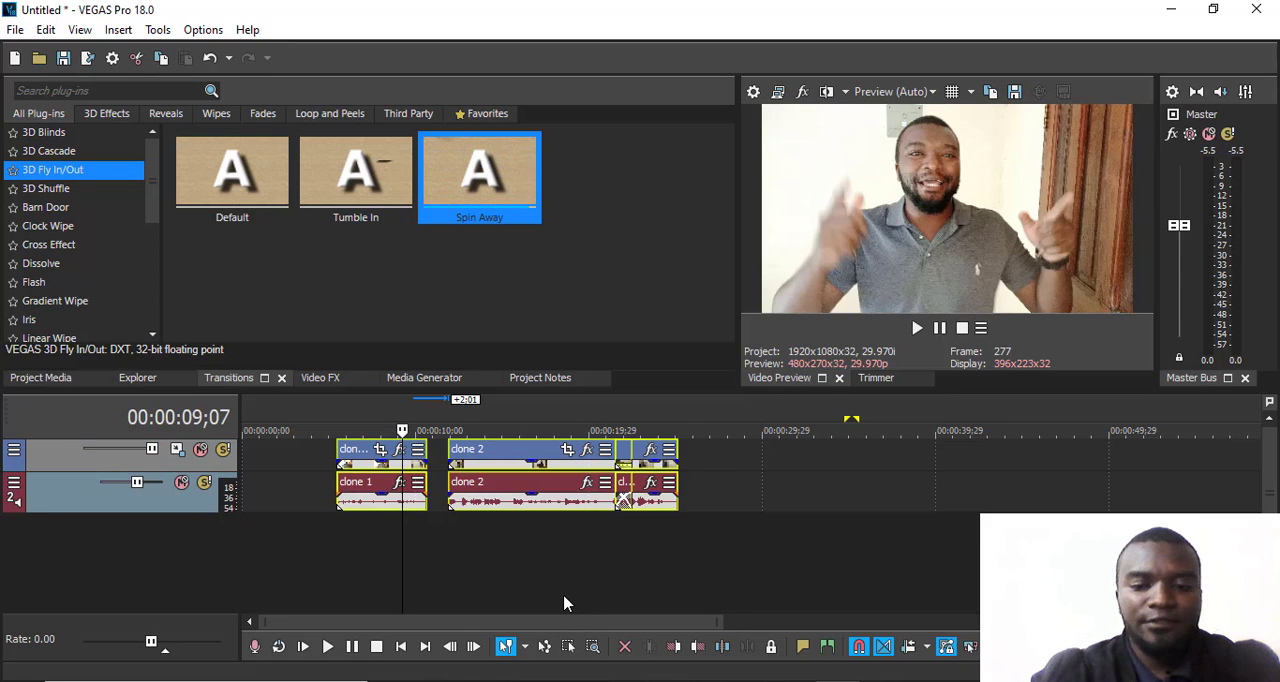
{"action": "key", "text": "Delete"}
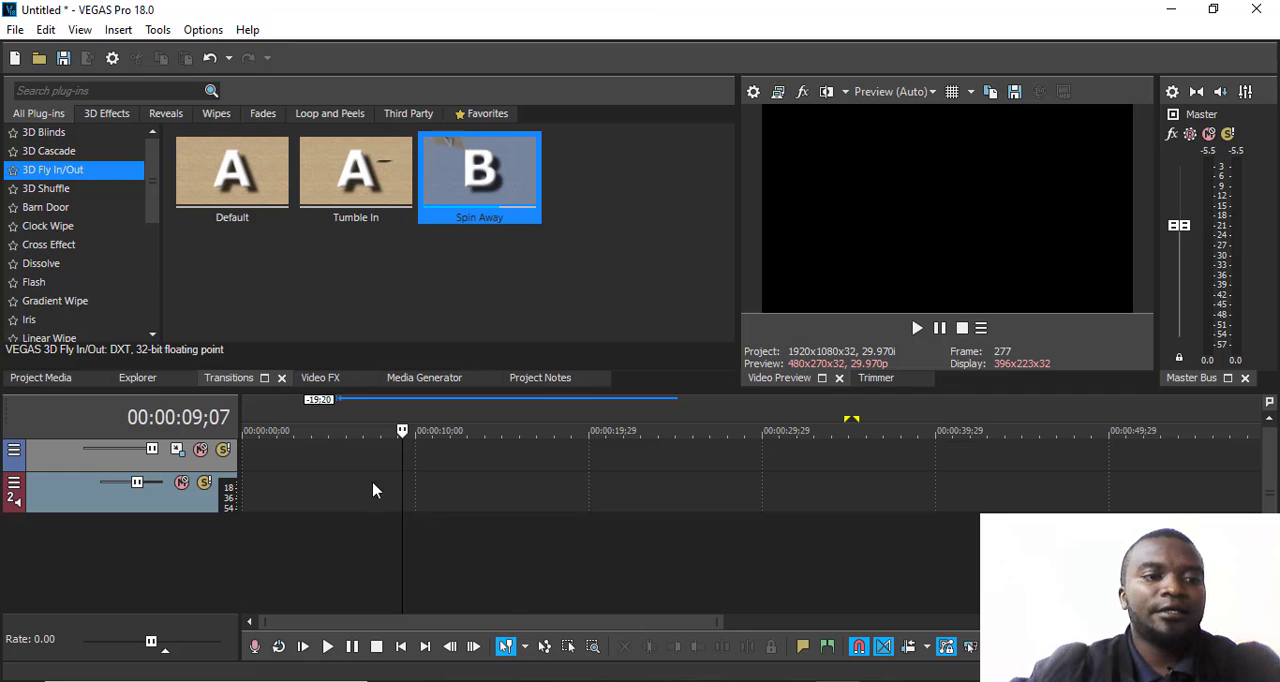
- Add 2.mp4 to the empty timeline without matching the project video settings to it, and place the playhead at 00:00:06;21
{"action": "left_click", "coordinate": [42, 378]}
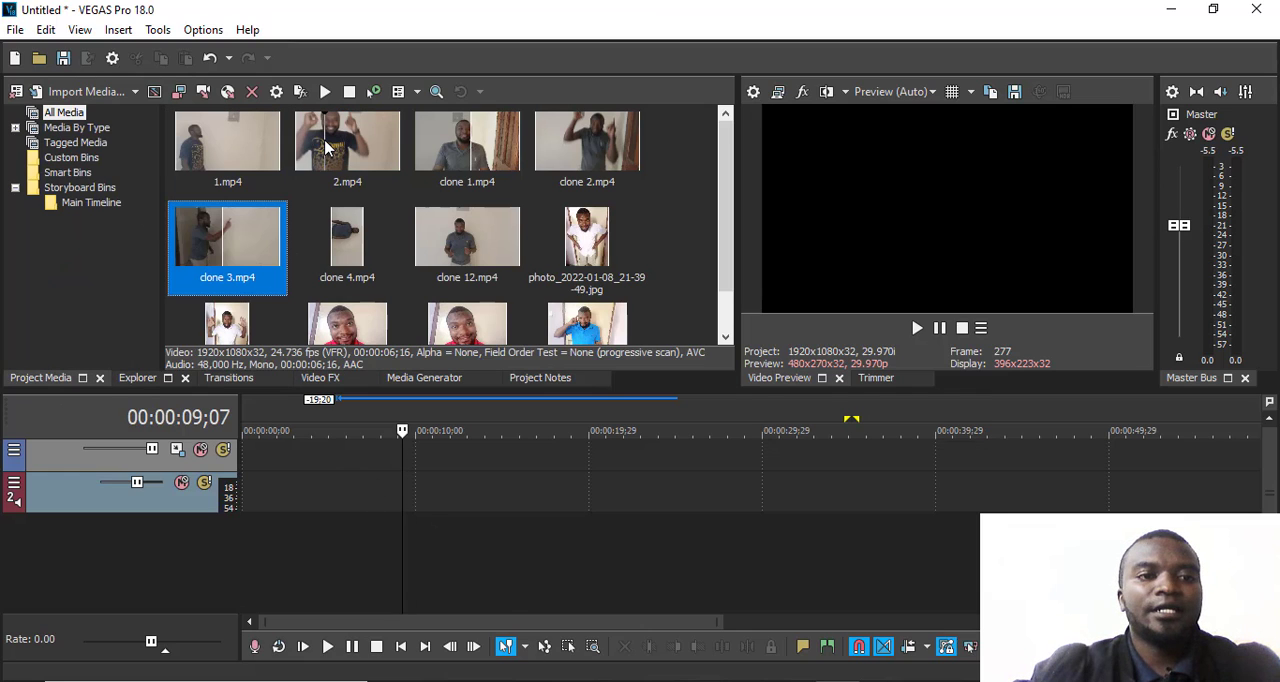
{"action": "left_click_drag", "start_coordinate": [326, 148], "coordinate": [346, 460]}
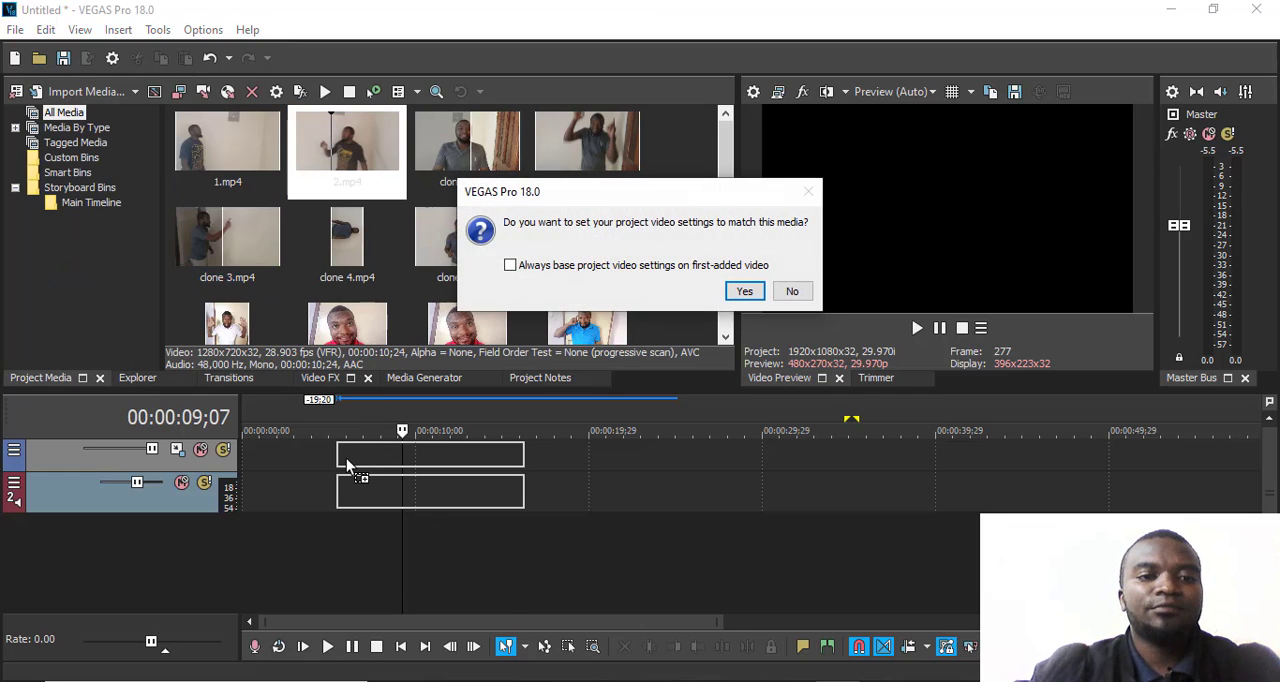
{"action": "left_click", "coordinate": [792, 291]}
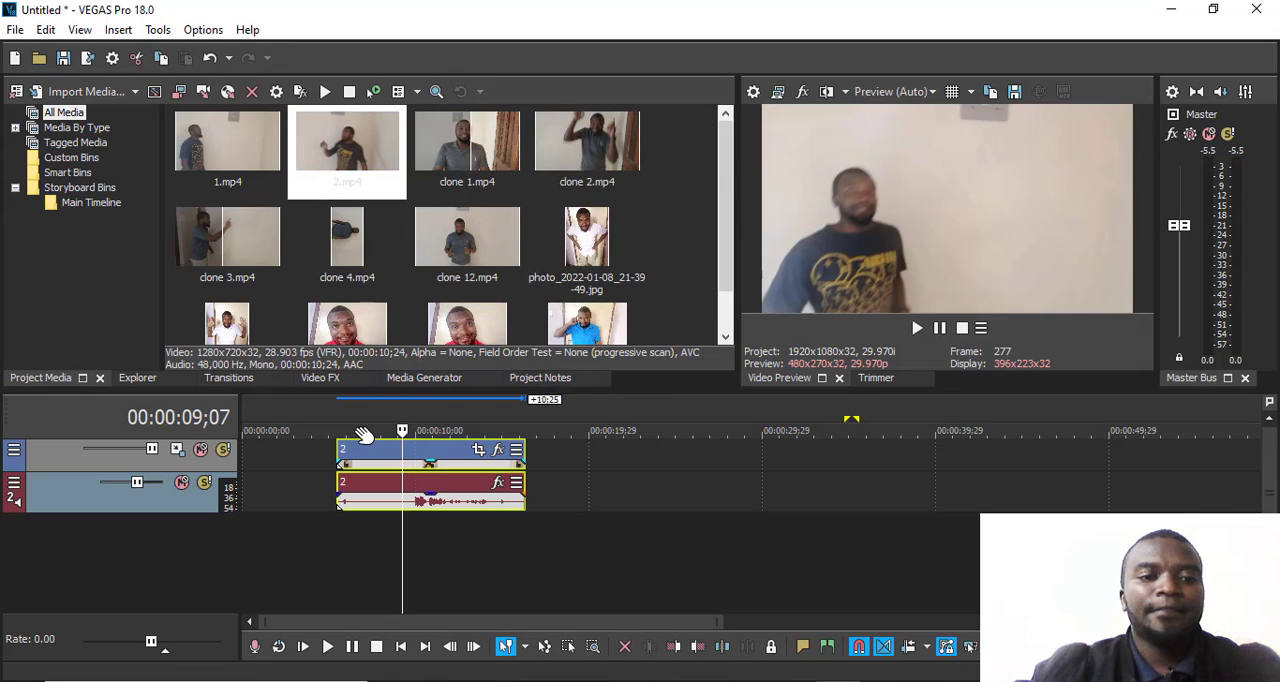
{"action": "left_click", "coordinate": [358, 433]}
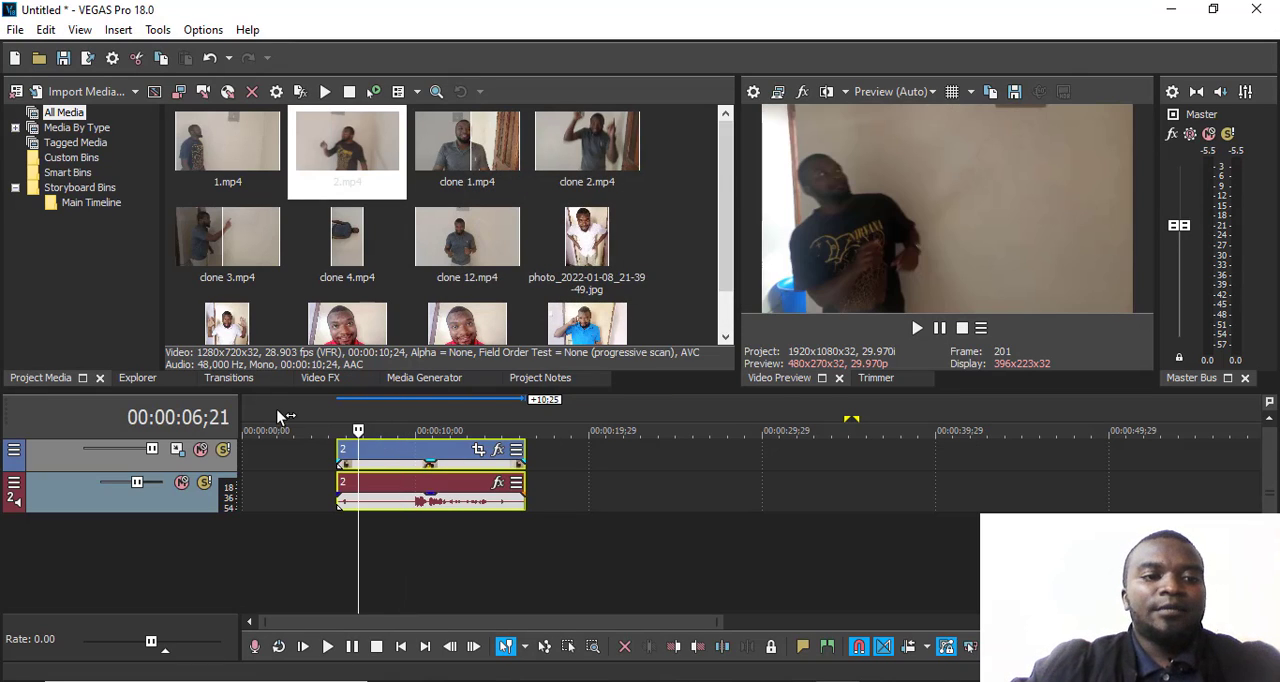
- Apply the default Black and White video effect to the 2.mp4 clip and lower its blend amount
{"action": "left_click", "coordinate": [320, 381]}
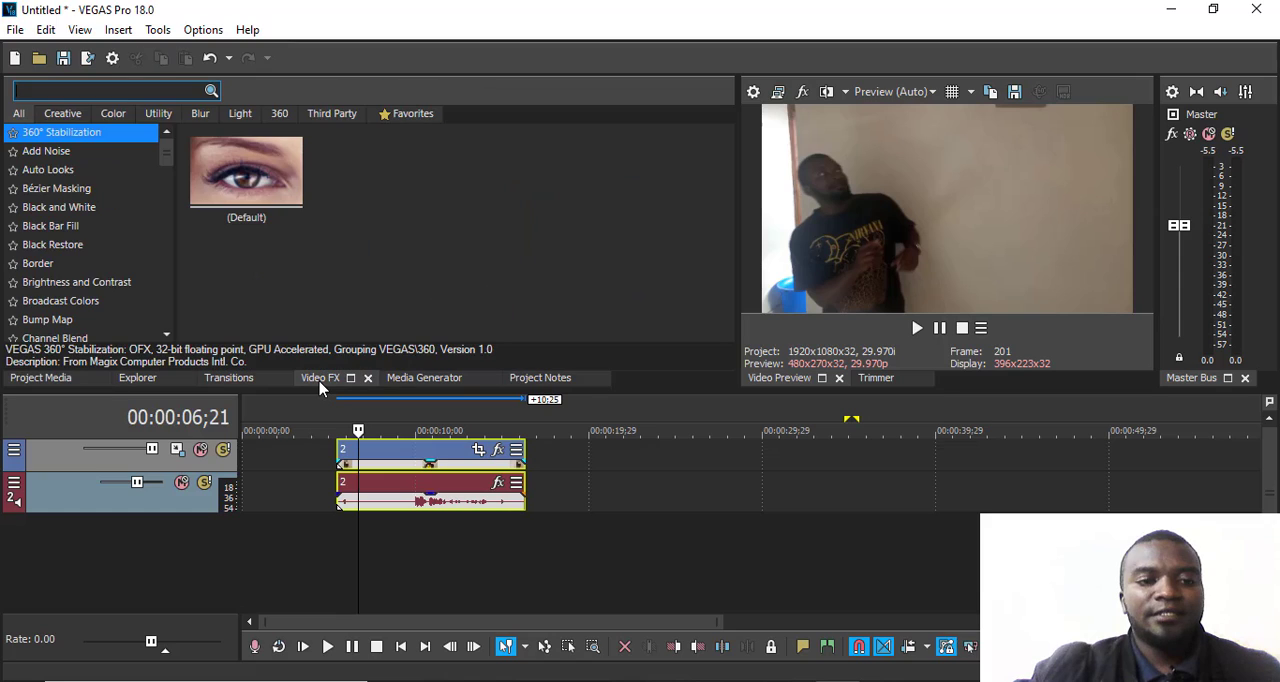
{"action": "left_click", "coordinate": [50, 152]}
{"action": "left_click", "coordinate": [50, 207]}
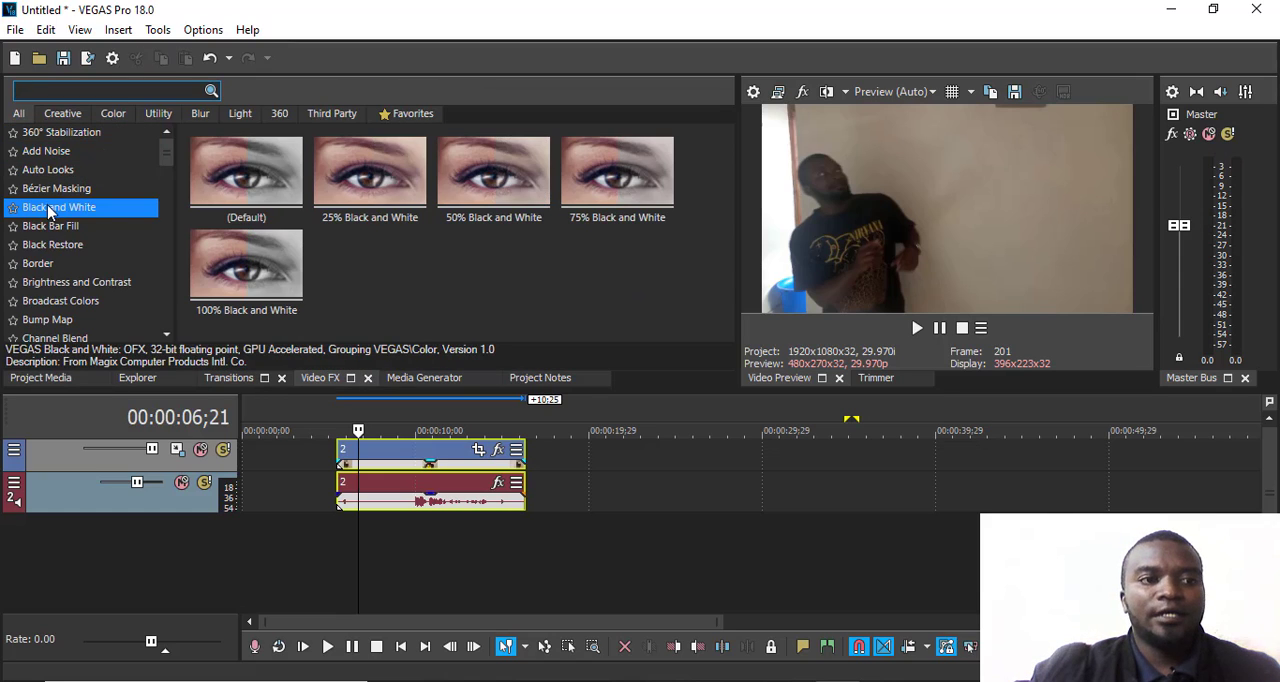
{"action": "left_click", "coordinate": [55, 190]}
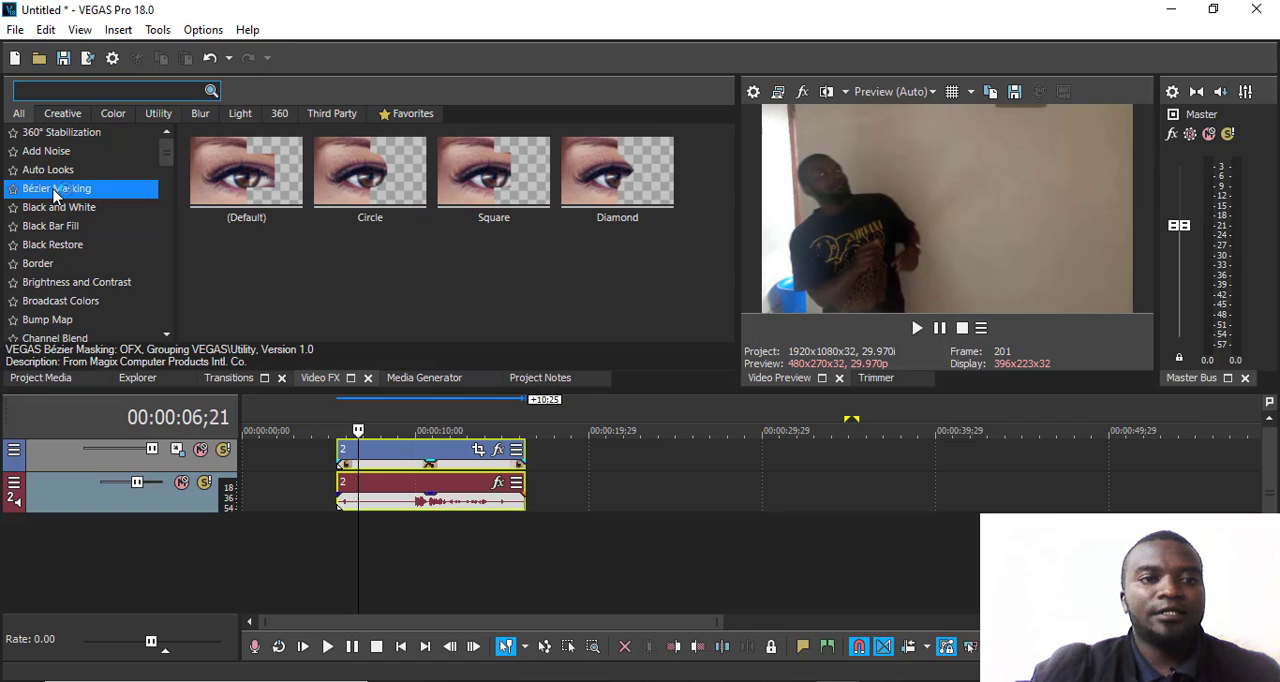
{"action": "left_click", "coordinate": [53, 211]}
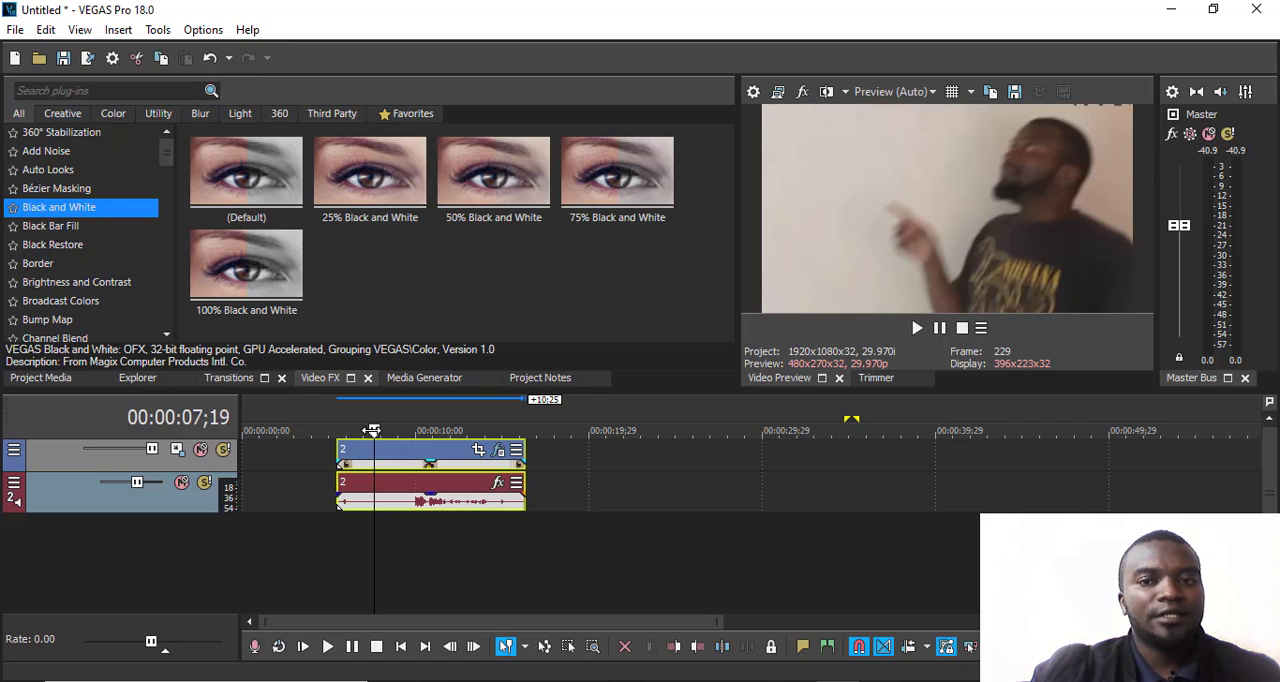
{"action": "left_click_drag", "start_coordinate": [80, 210], "coordinate": [372, 452]}
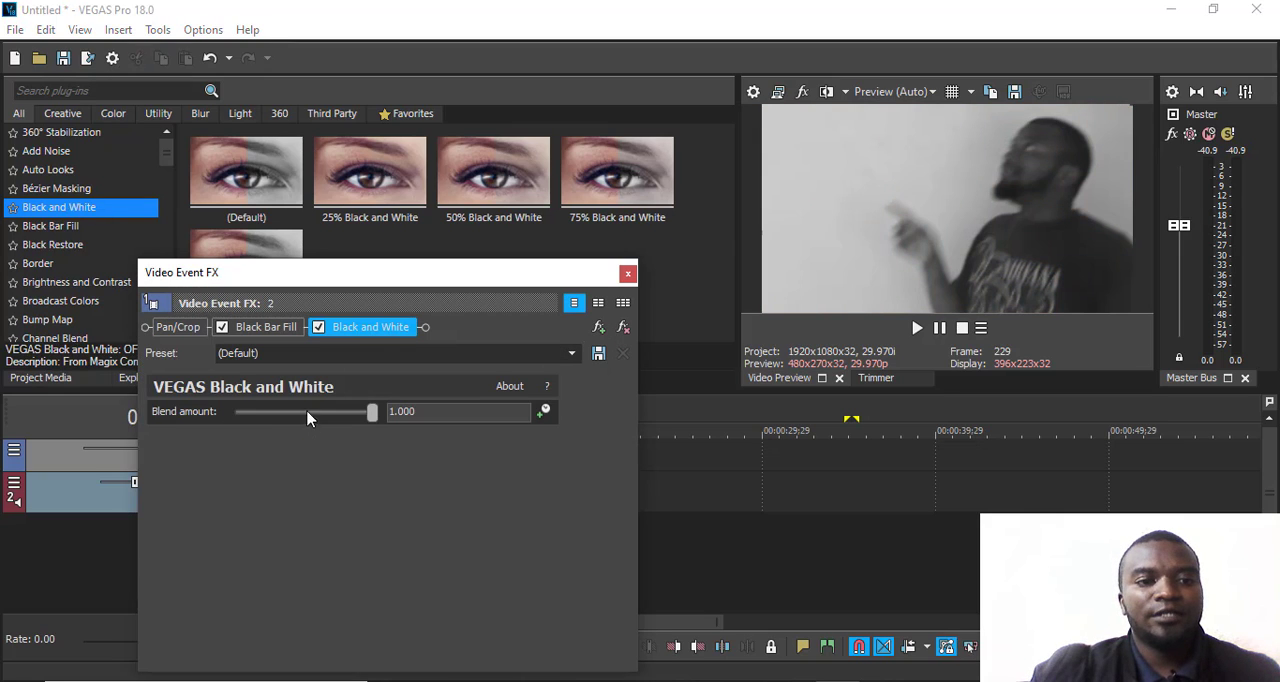
{"action": "left_click", "coordinate": [283, 415]}
{"action": "left_click_drag", "start_coordinate": [283, 415], "coordinate": [336, 416]}
{"action": "left_click", "coordinate": [627, 273]}
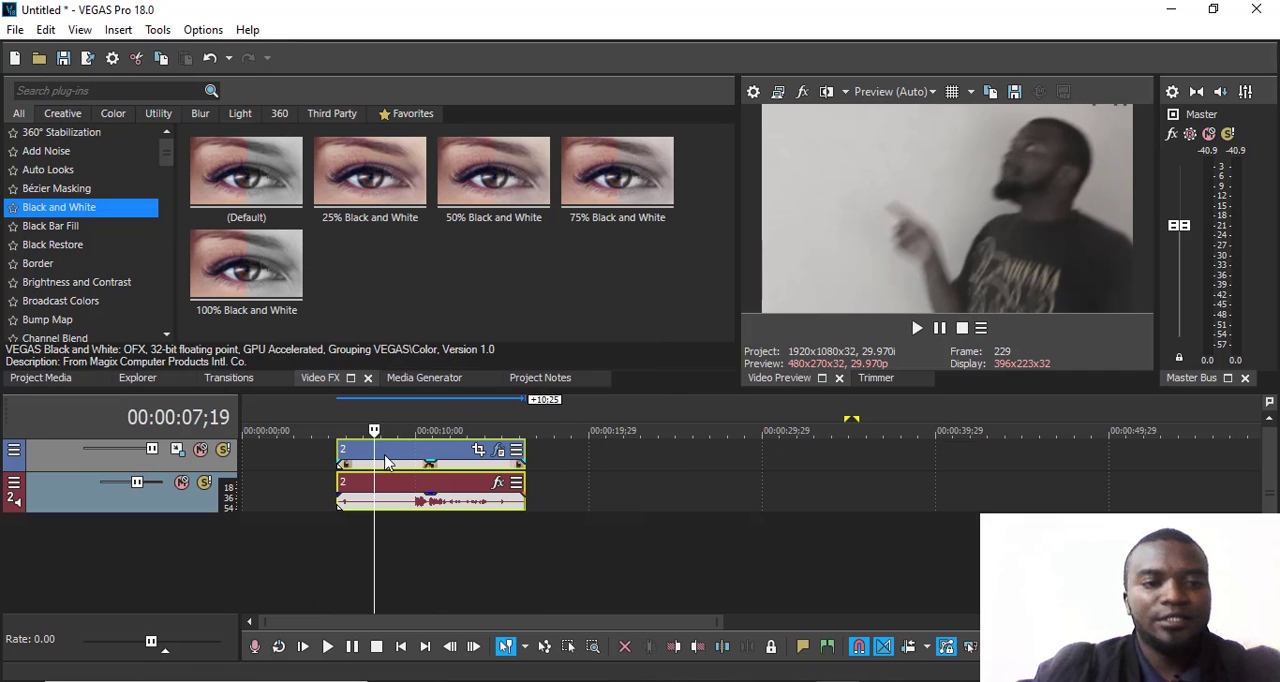
- Undo the Black and White effect on the 2.mp4 clip, playing from 00:00:07;19 before and after to compare
{"action": "key", "text": "space"}
{"action": "key", "text": "space"}
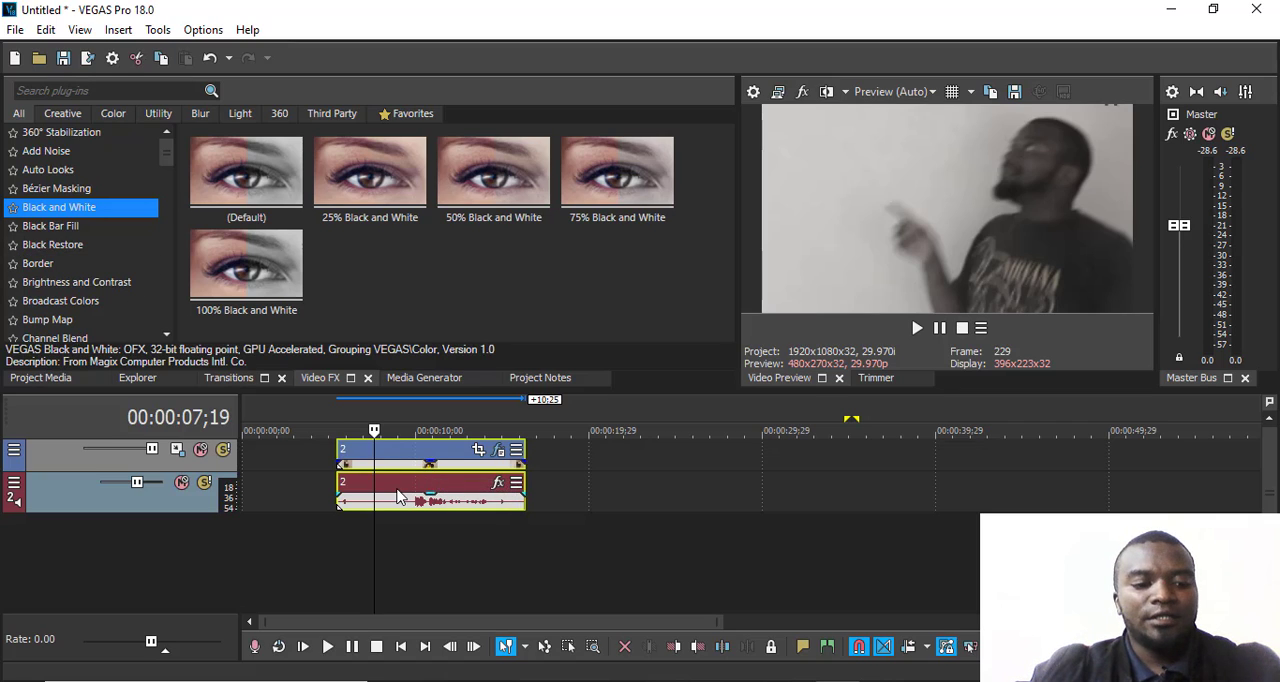
{"action": "key", "text": "ctrl+z"}
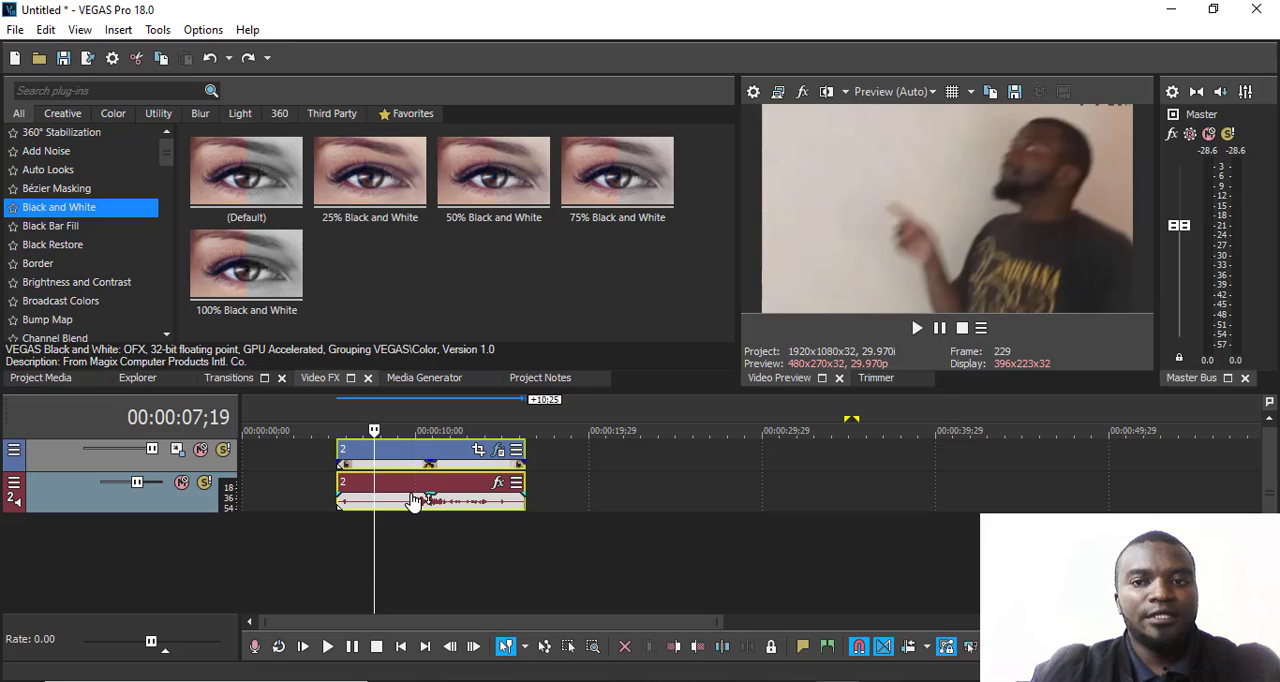
{"action": "key", "text": "space"}
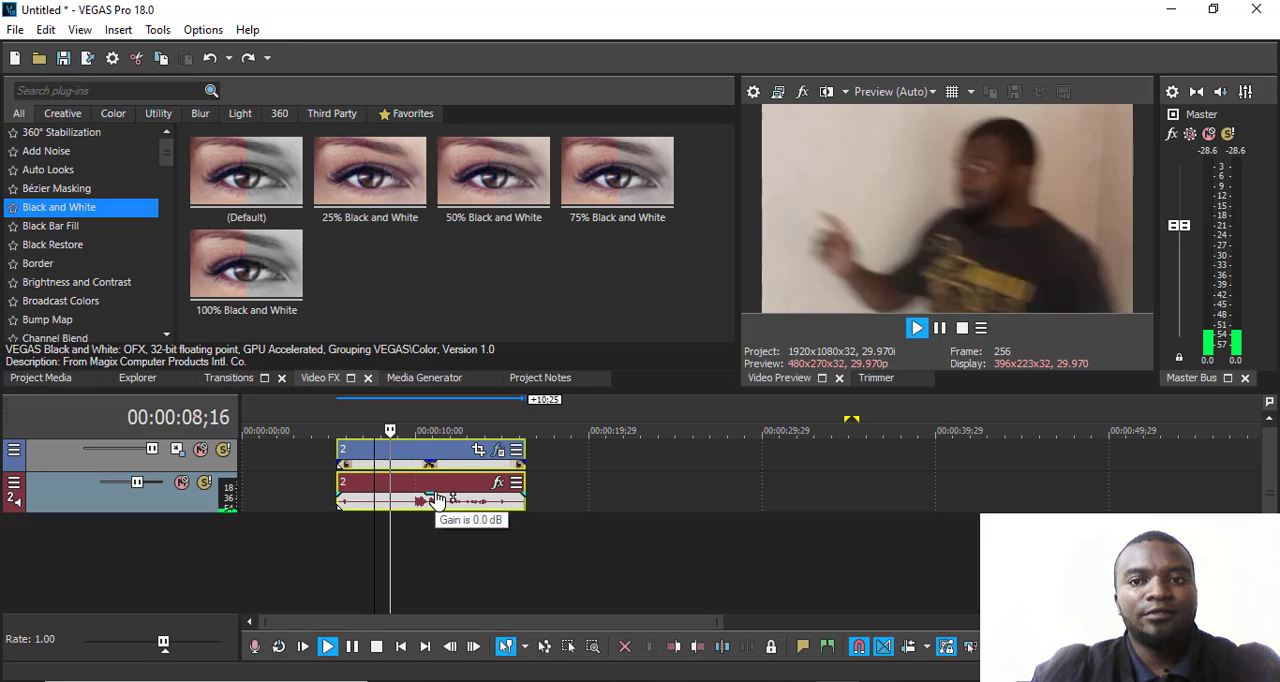
{"action": "key", "text": "space"}
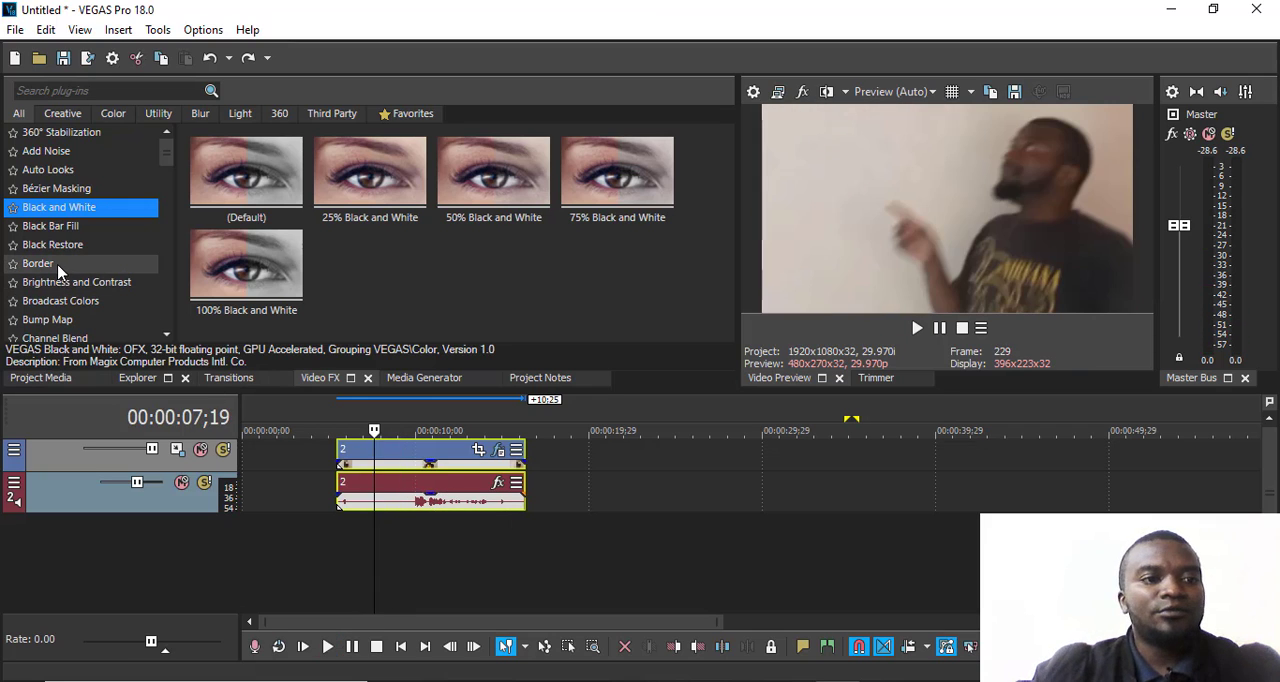
- Apply the Brighter, Less Contrast preset of Brightness and Contrast to the 2.mp4 clip, setting brightness to -0.075 and contrast to -0.007
{"action": "left_click", "coordinate": [54, 290]}
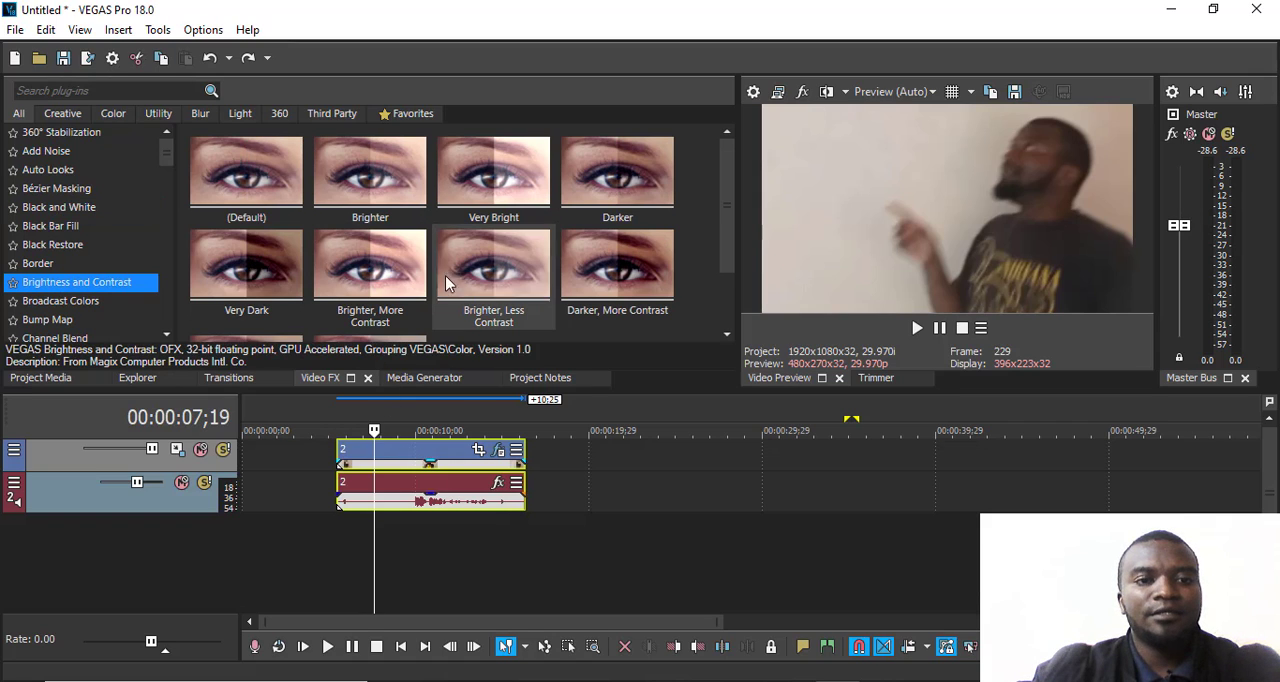
{"action": "left_click_drag", "start_coordinate": [448, 272], "coordinate": [434, 453]}
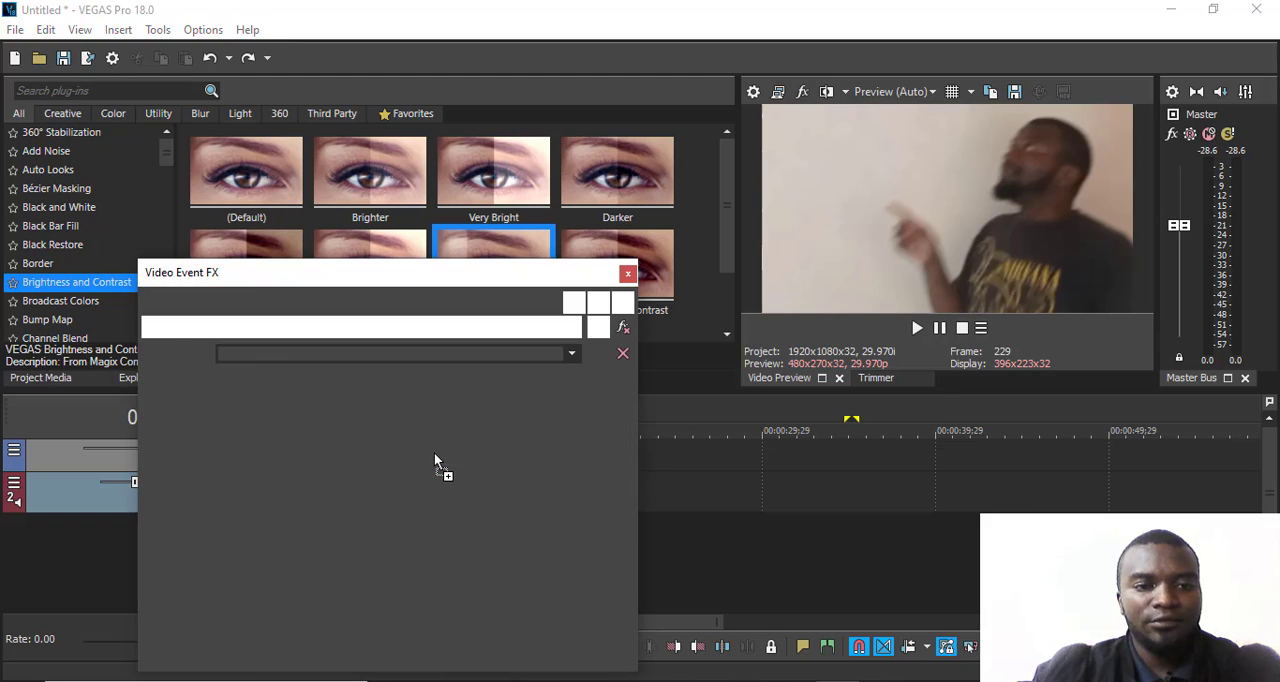
{"action": "mouse_move", "coordinate": [326, 413]}
{"action": "left_mouse_down"}
{"action": "mouse_move", "coordinate": [340, 419]}
{"action": "mouse_move", "coordinate": [312, 423]}
{"action": "left_mouse_up"}
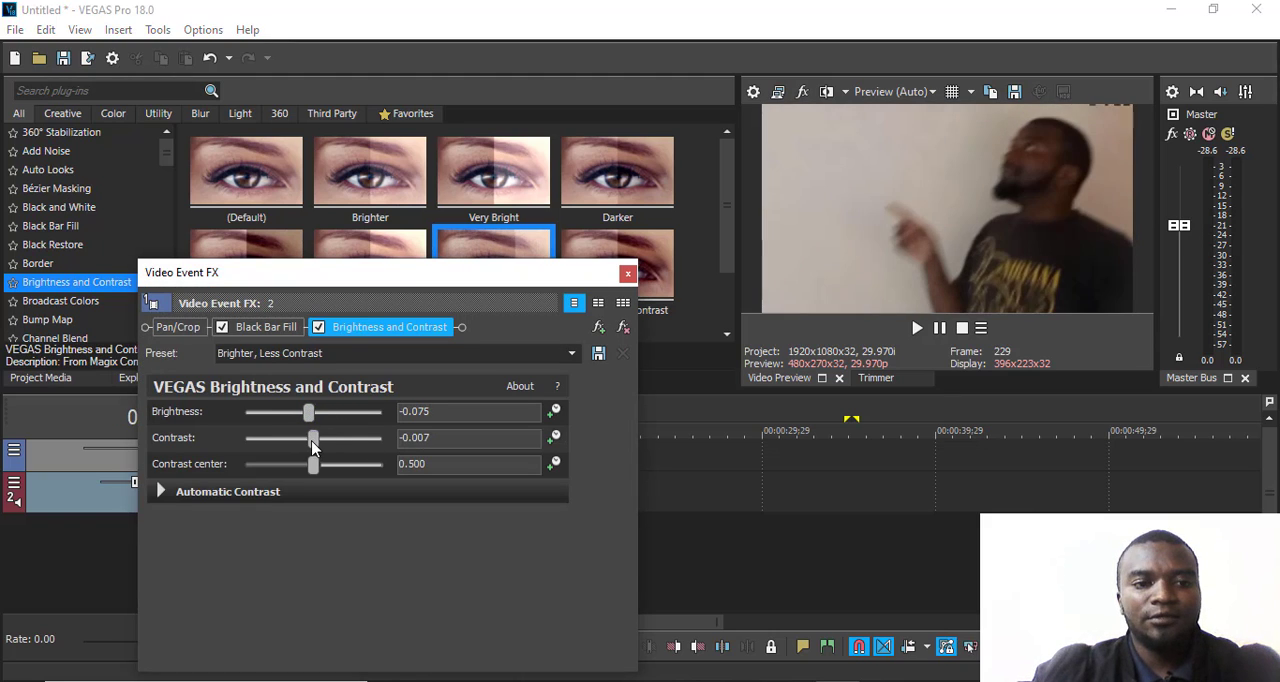
{"action": "left_click", "coordinate": [627, 272]}
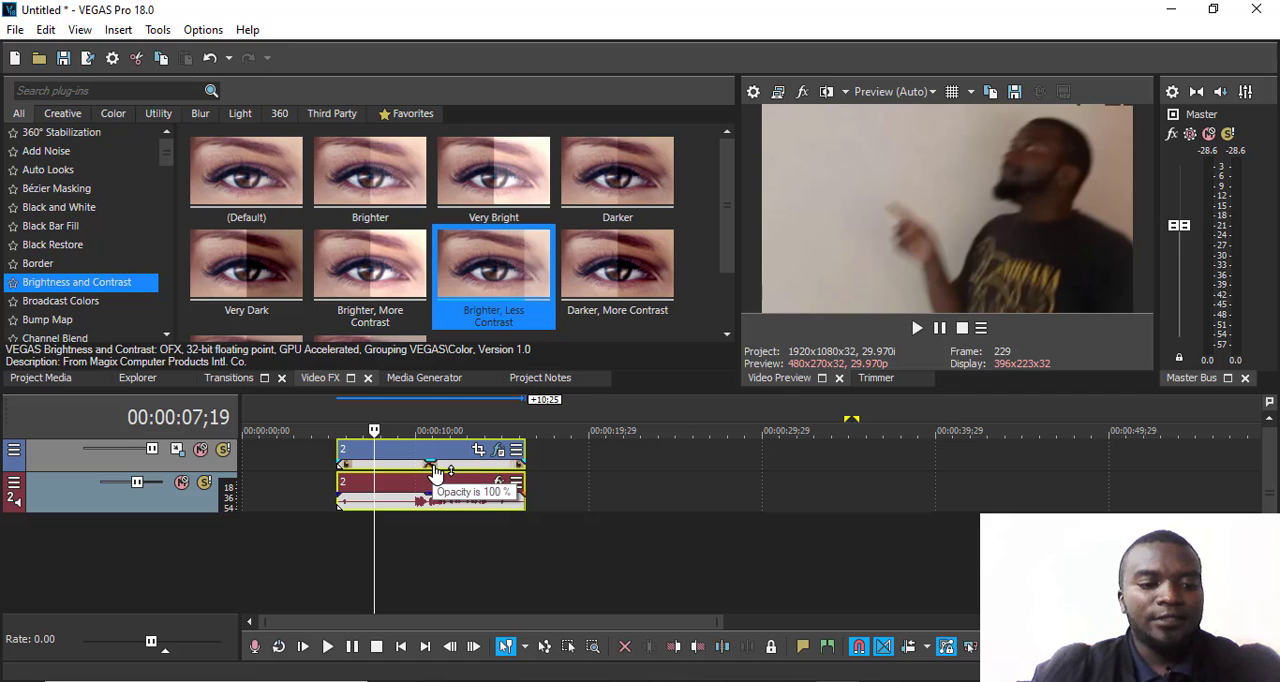
- Replace the 2.mp4 clip on the timeline with clone 2.mp4 starting at 00:00:07;19, without matching the project video settings to it
{"action": "key", "text": "Delete"}
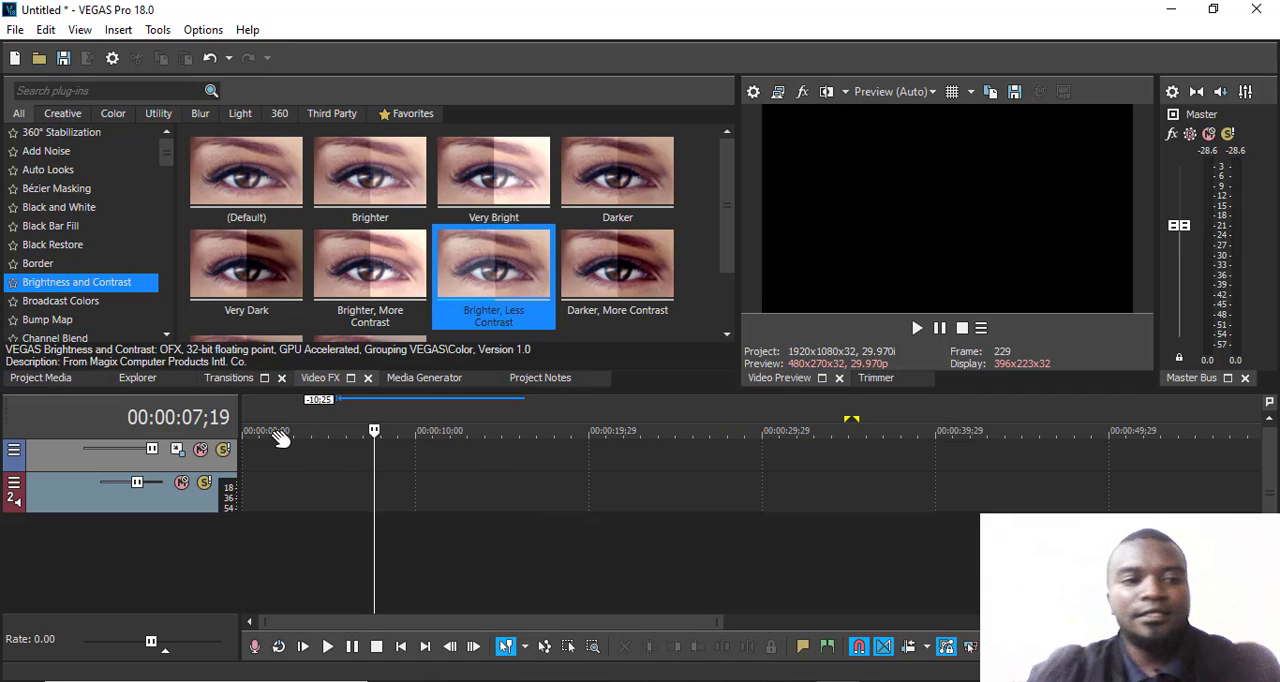
{"action": "left_click", "coordinate": [58, 378]}
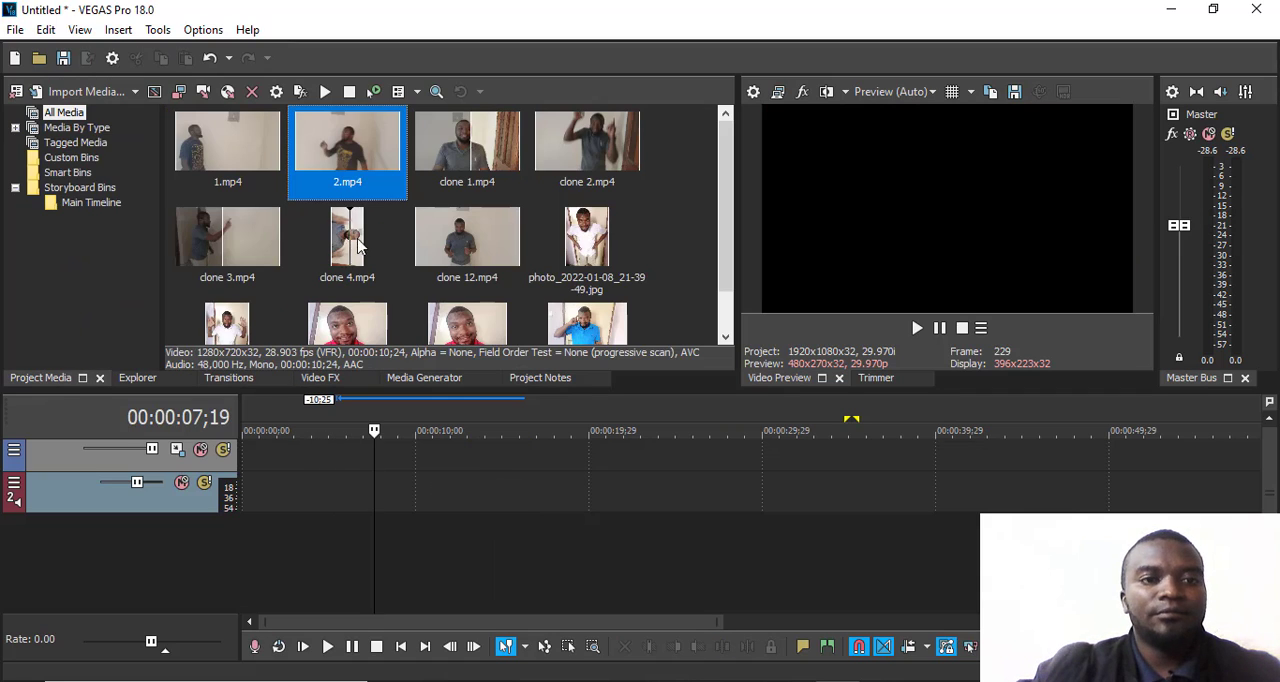
{"action": "mouse_move", "coordinate": [570, 160]}
{"action": "left_mouse_down"}
{"action": "mouse_move", "coordinate": [423, 484]}
{"action": "mouse_move", "coordinate": [390, 484]}
{"action": "left_mouse_up"}
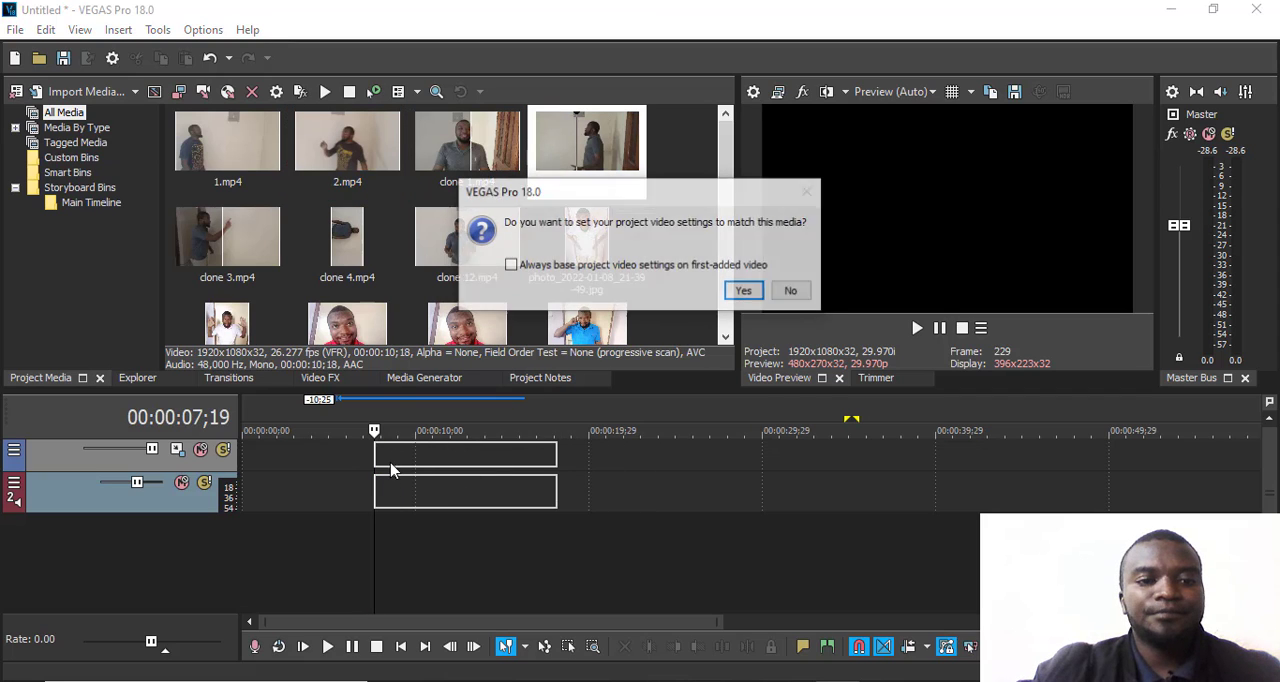
{"action": "left_click", "coordinate": [791, 290]}
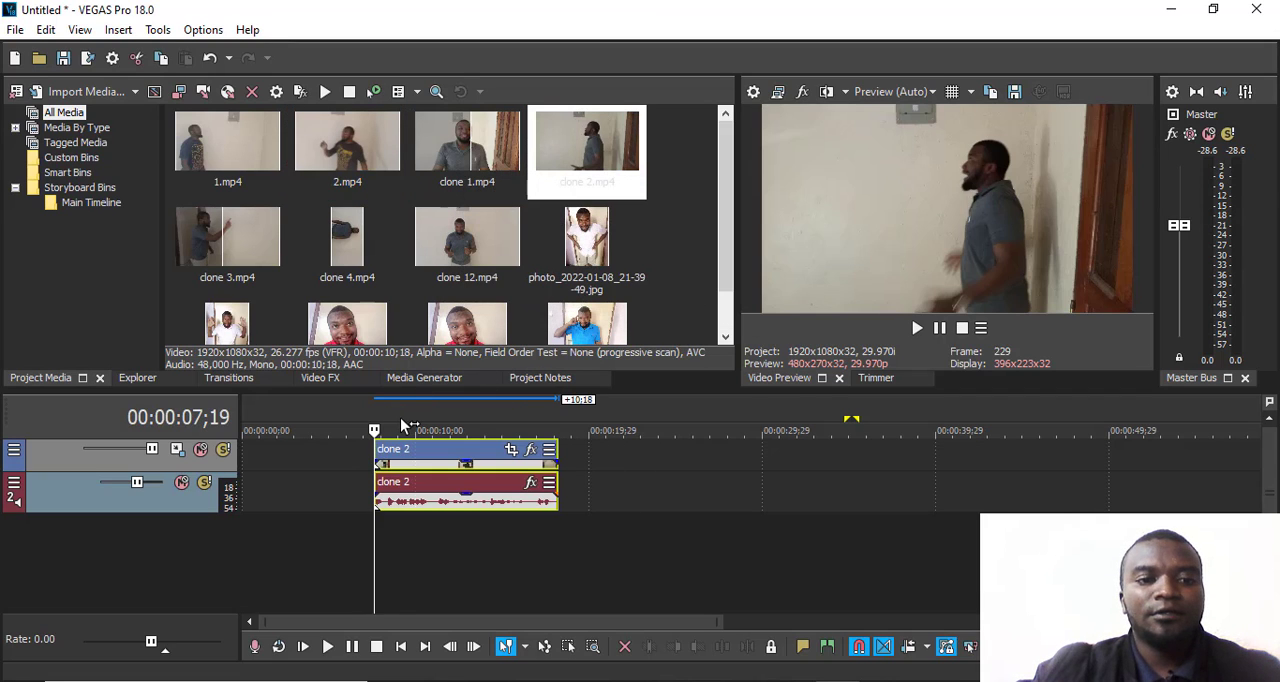
- Add the Plain Scrolling on Black credit roll to the video track just after the clone 2 clip
{"action": "left_click", "coordinate": [401, 428]}
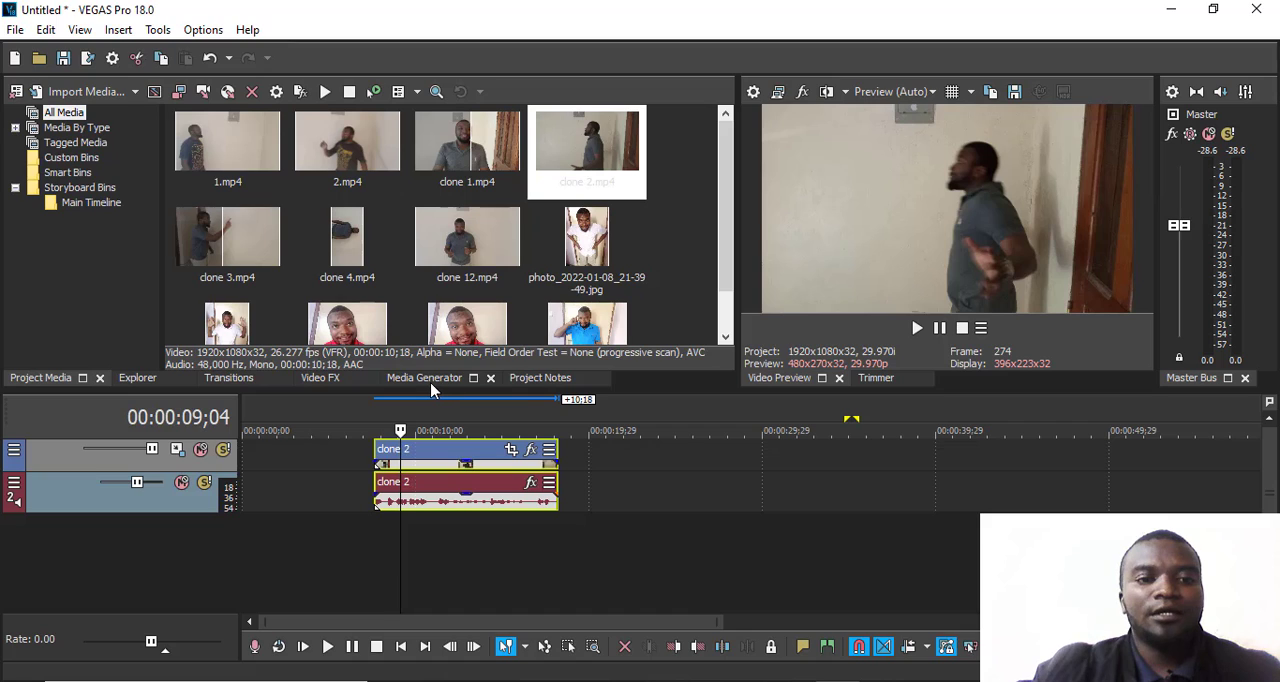
{"action": "left_click", "coordinate": [430, 378]}
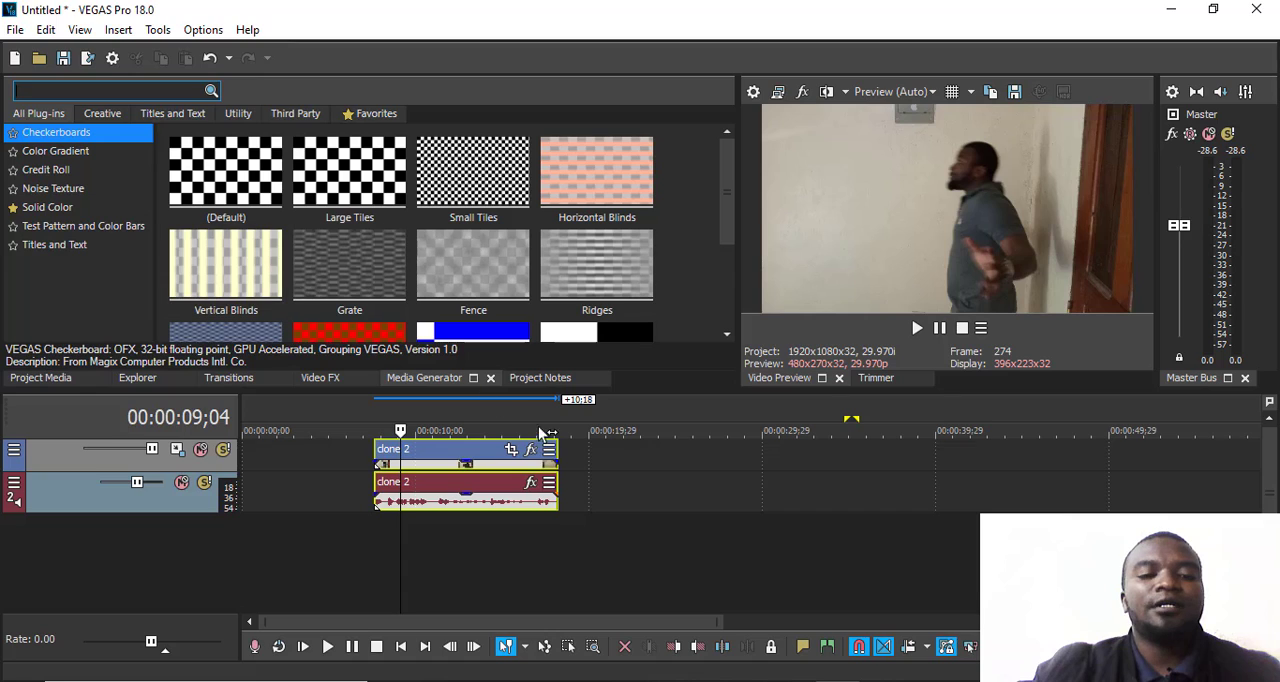
{"action": "scroll", "coordinate": [596, 478], "scroll_direction": "up", "scroll_amount": 3}
{"action": "scroll", "coordinate": [596, 478], "scroll_direction": "down", "scroll_amount": 1}
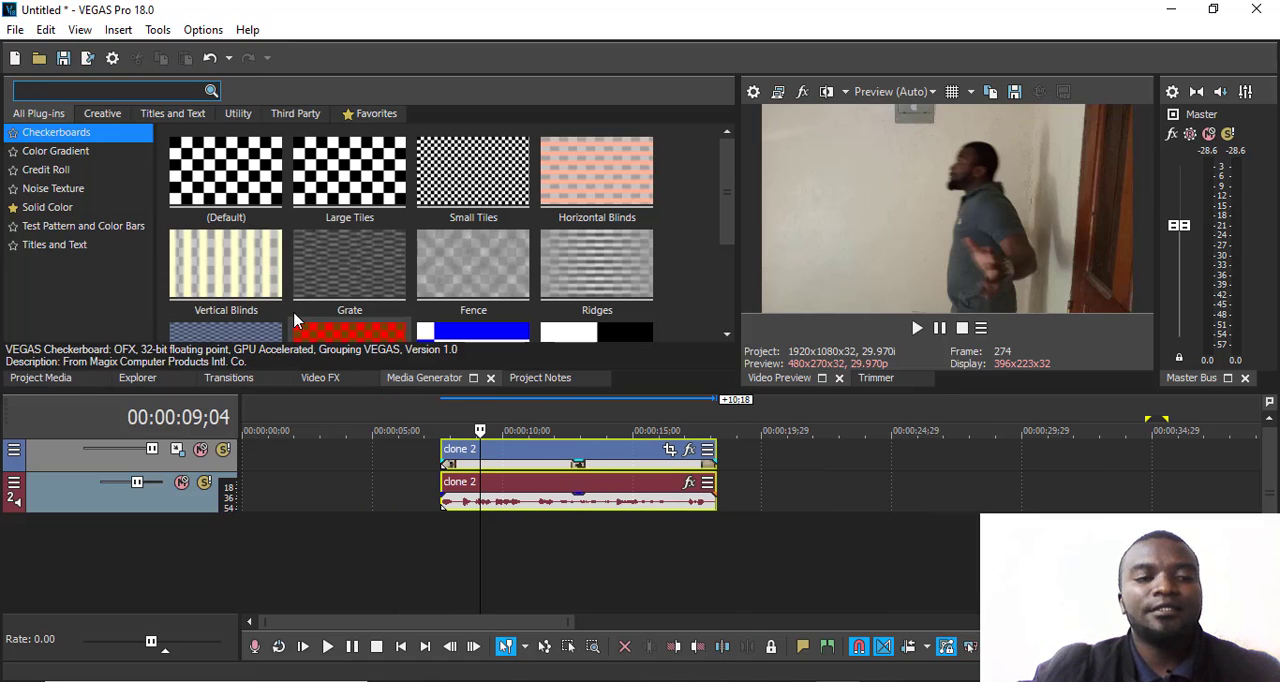
{"action": "left_click", "coordinate": [52, 151]}
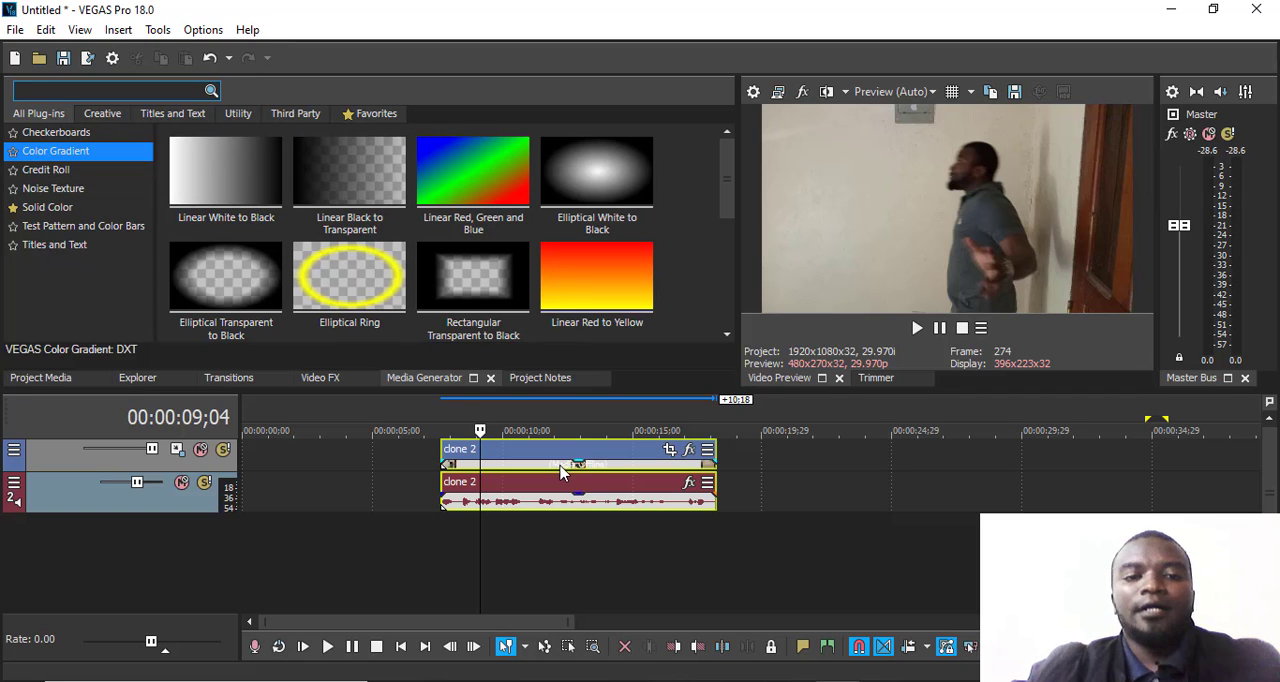
{"action": "left_click", "coordinate": [55, 172]}
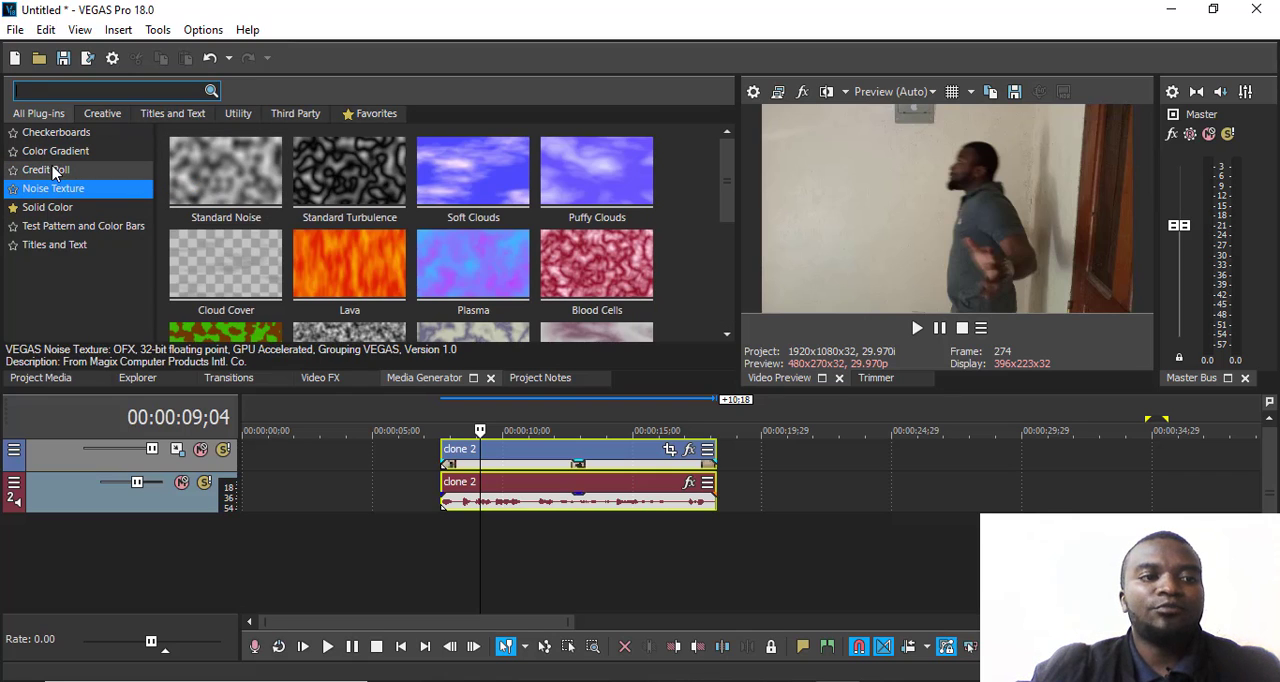
{"action": "left_click", "coordinate": [55, 172]}
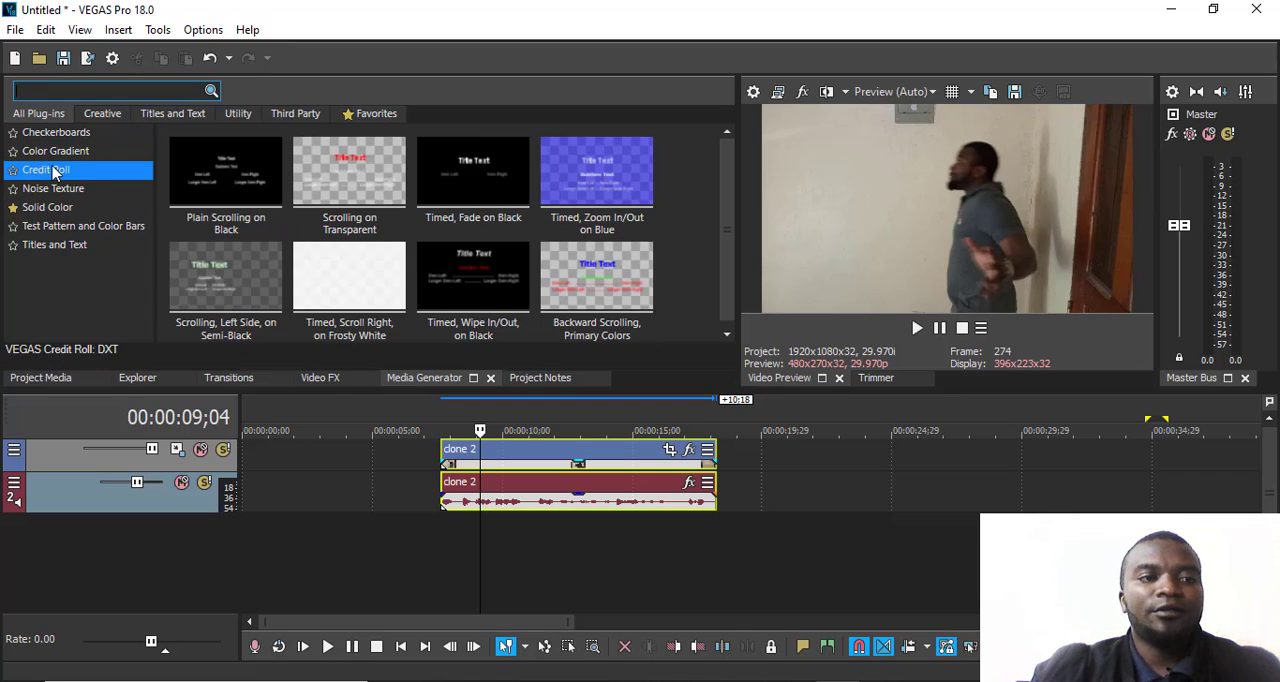
{"action": "left_click", "coordinate": [268, 180]}
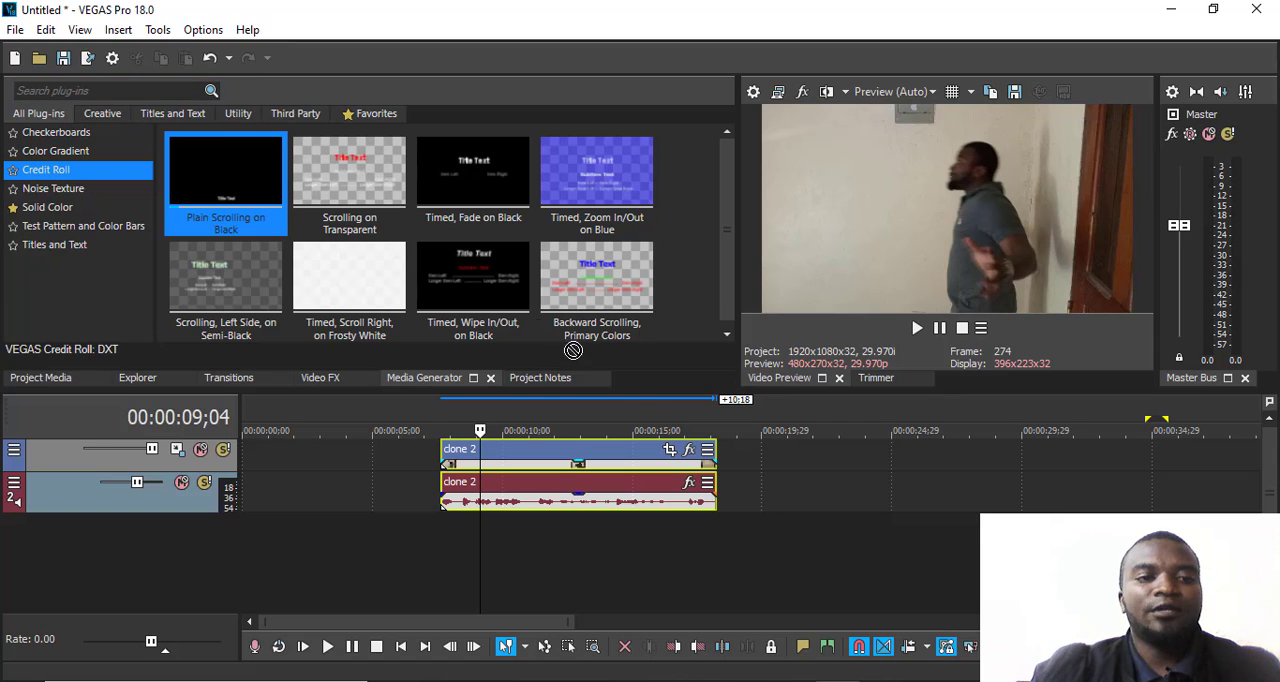
{"action": "left_click_drag", "start_coordinate": [573, 350], "coordinate": [741, 450]}
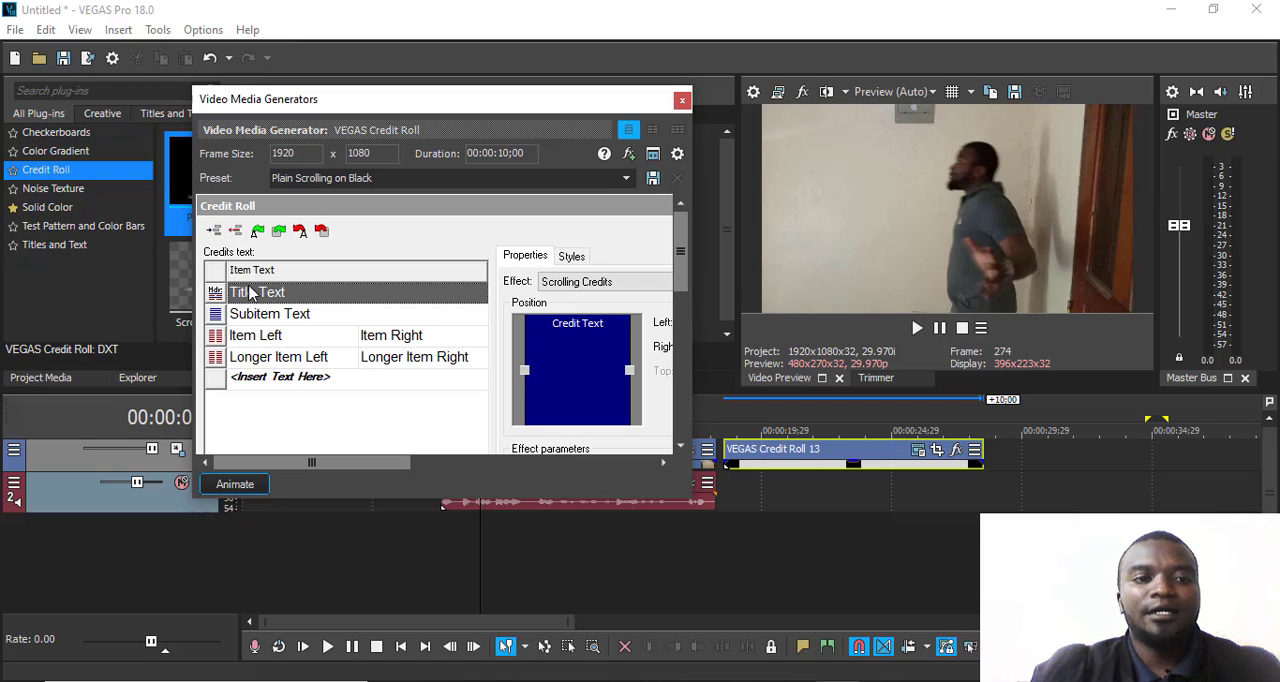
- Play the start of the credit roll to preview its scrolling text
{"action": "left_click", "coordinate": [737, 416]}
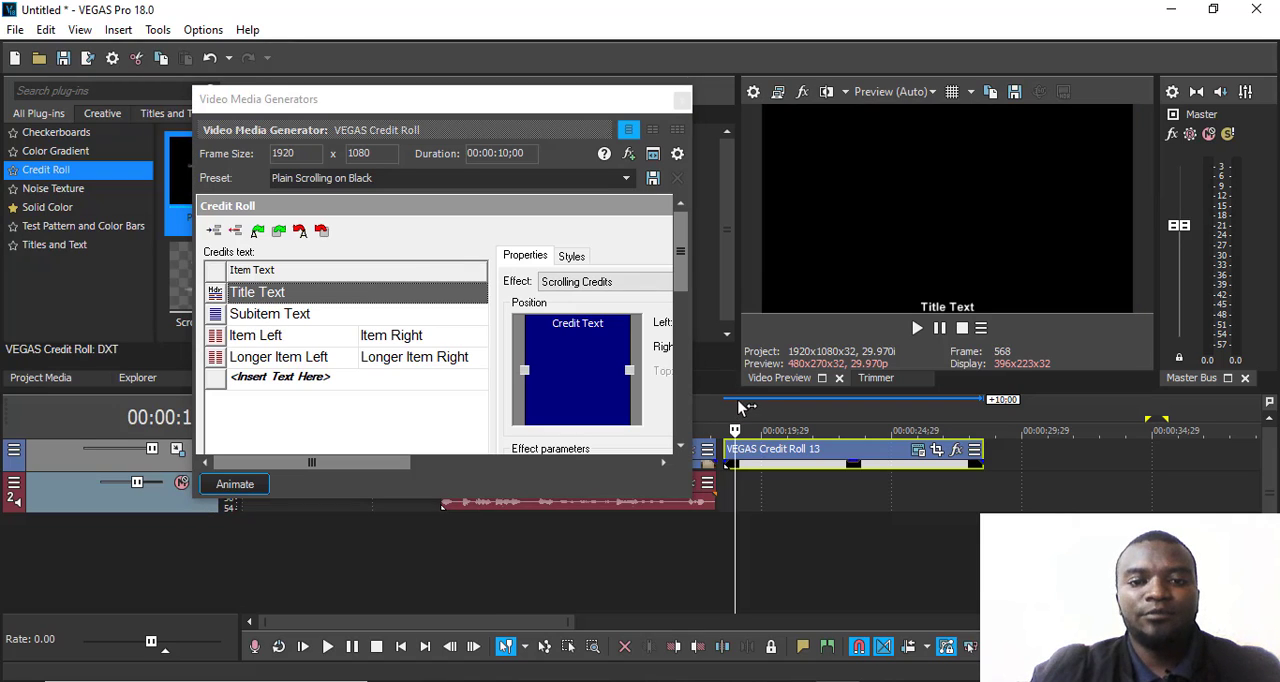
{"action": "key", "text": "space"}
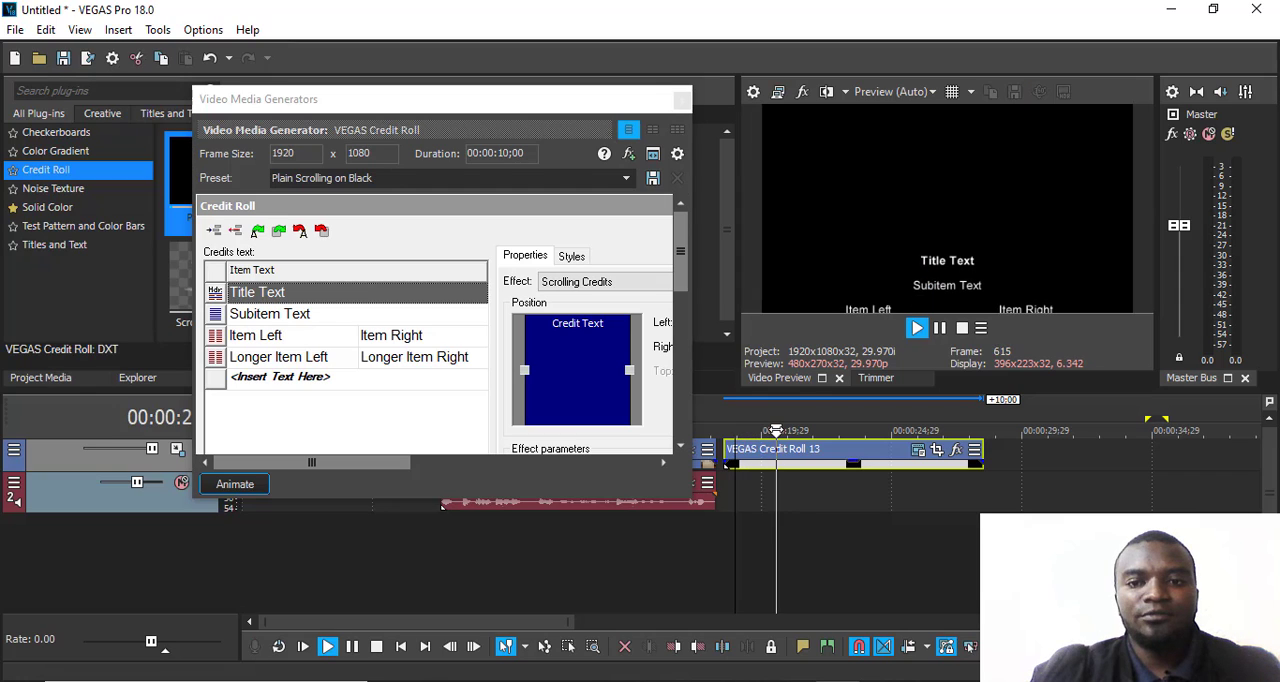
{"action": "key", "text": "space"}
- Set the credit roll's title text to "My Movie" and its subitem text to "Action"
{"action": "left_click", "coordinate": [278, 294]}
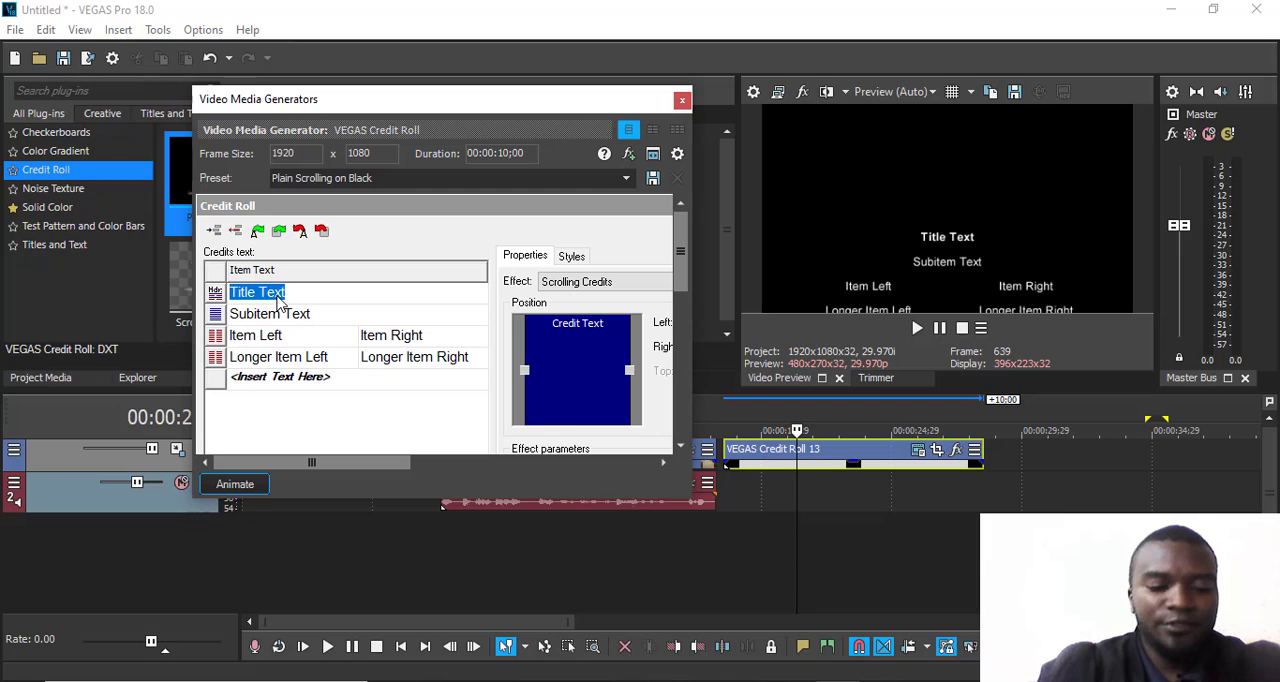
{"action": "type", "text": "My"}
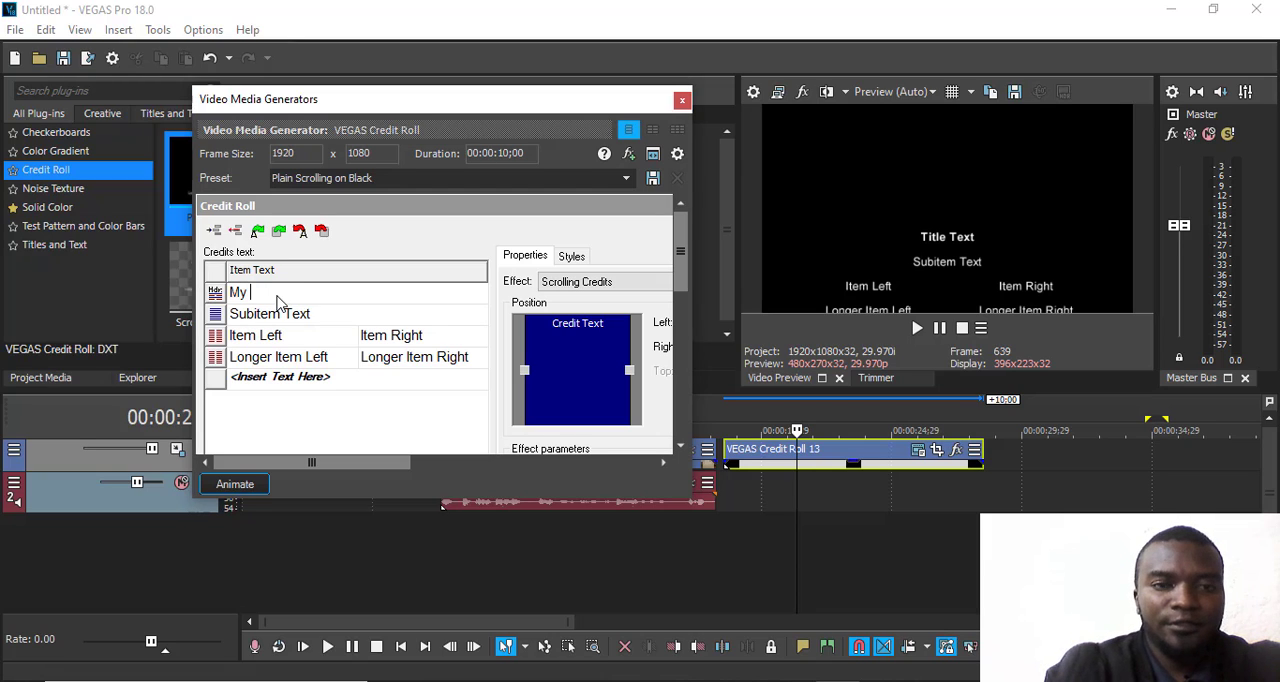
{"action": "type", "text": " Mov"}
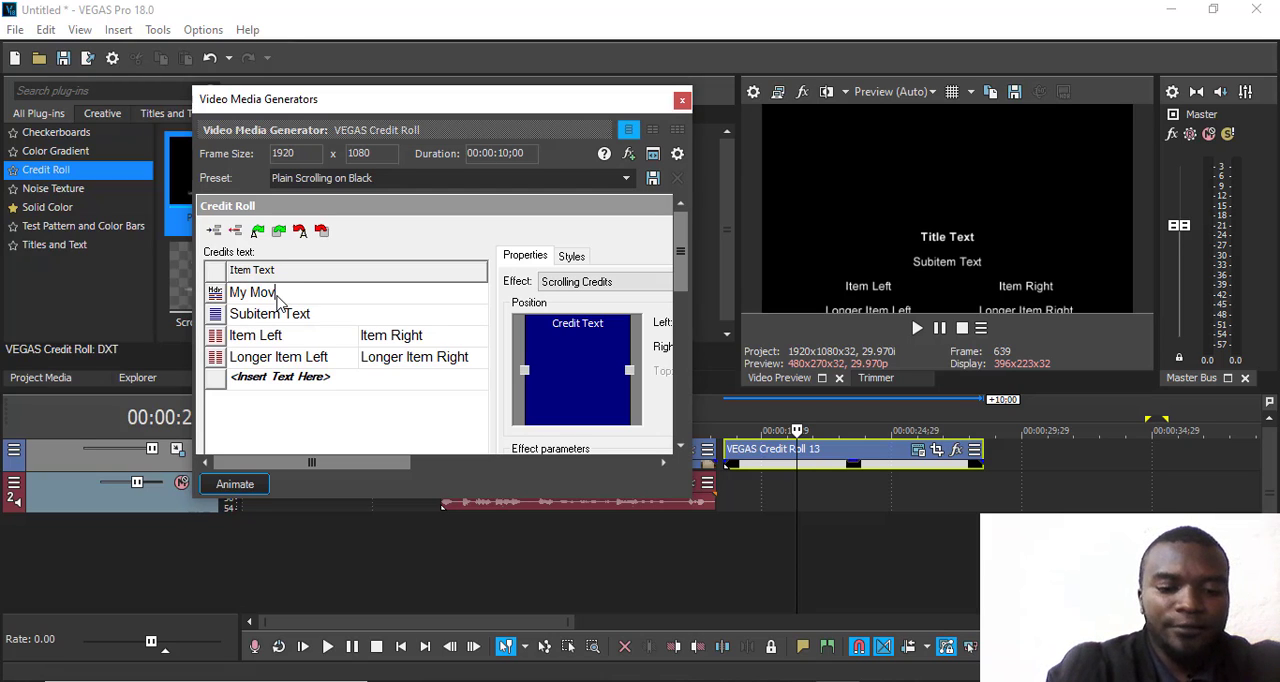
{"action": "type", "text": "ie"}
{"action": "left_click", "coordinate": [281, 318]}
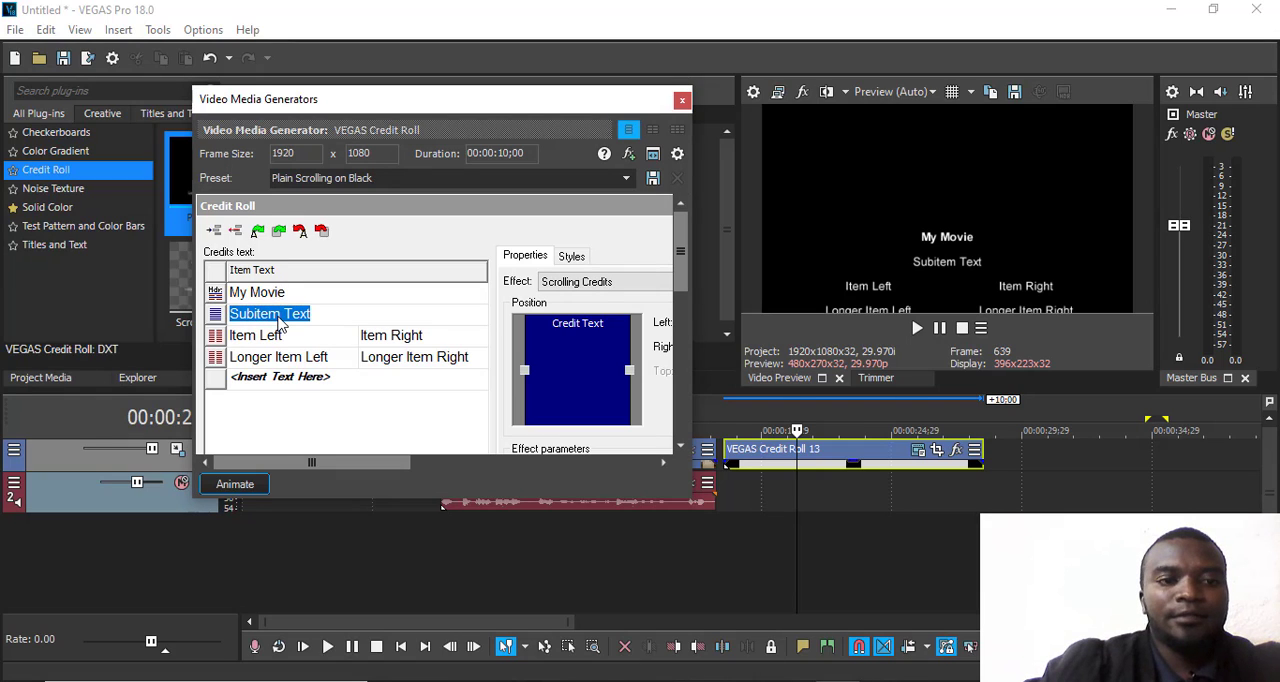
{"action": "type", "text": "AC"}
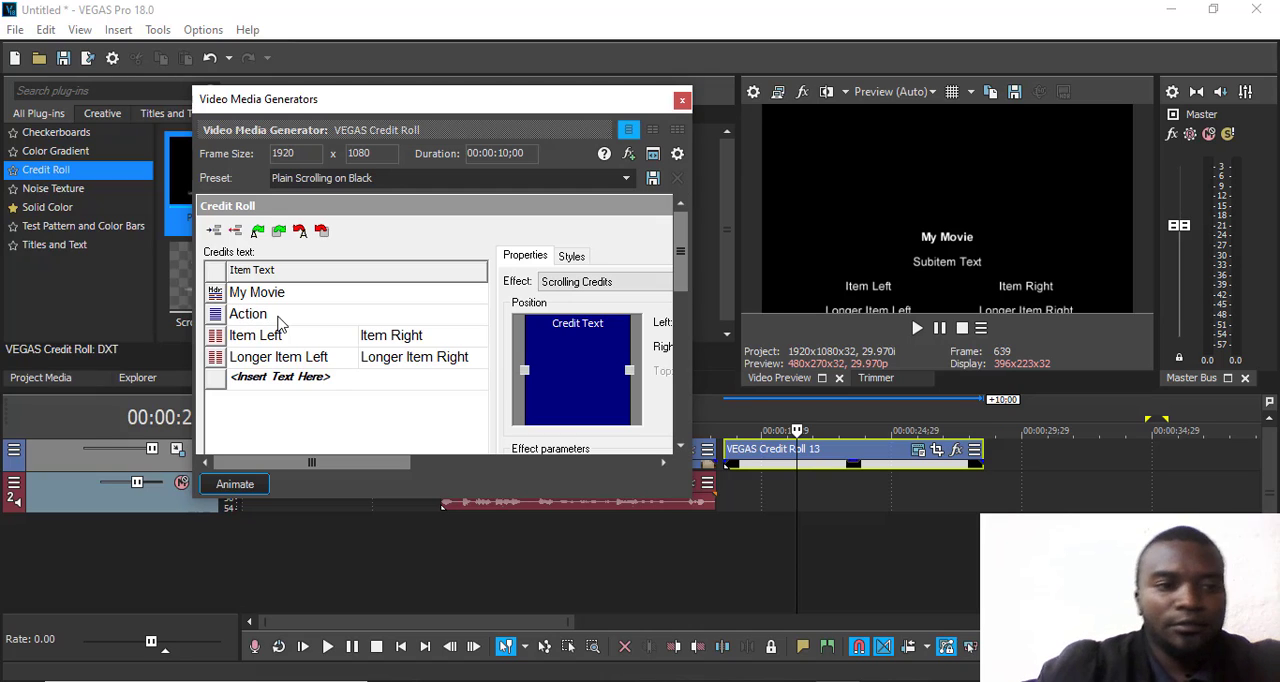
- Set the first two-column credit line to "Starring" with the actor's first name beside it
{"action": "left_click", "coordinate": [314, 338]}
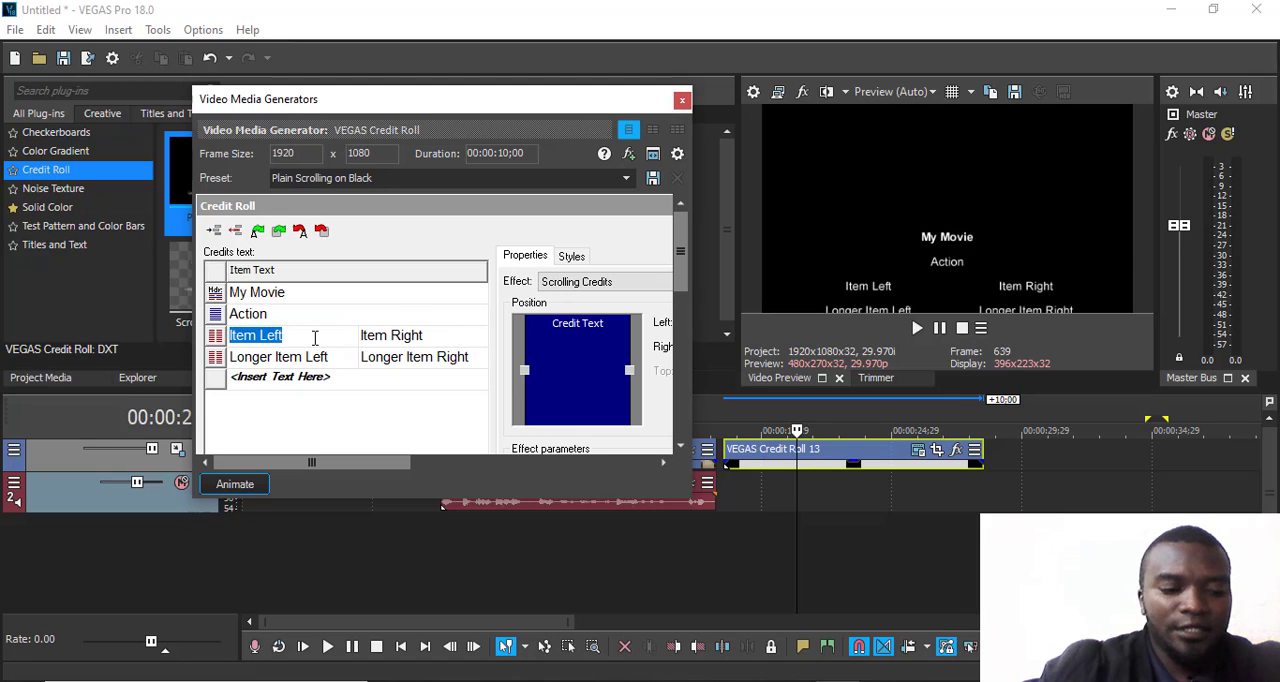
{"action": "type", "text": "Starring"}
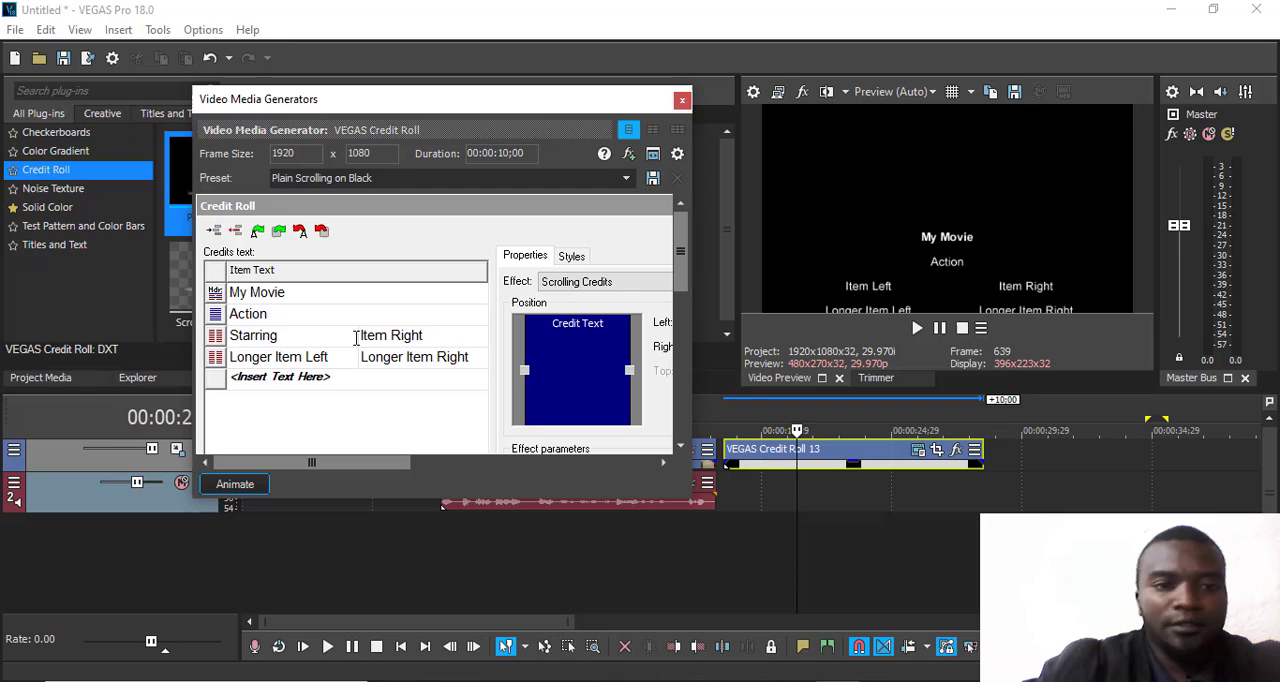
{"action": "left_click", "coordinate": [418, 343]}
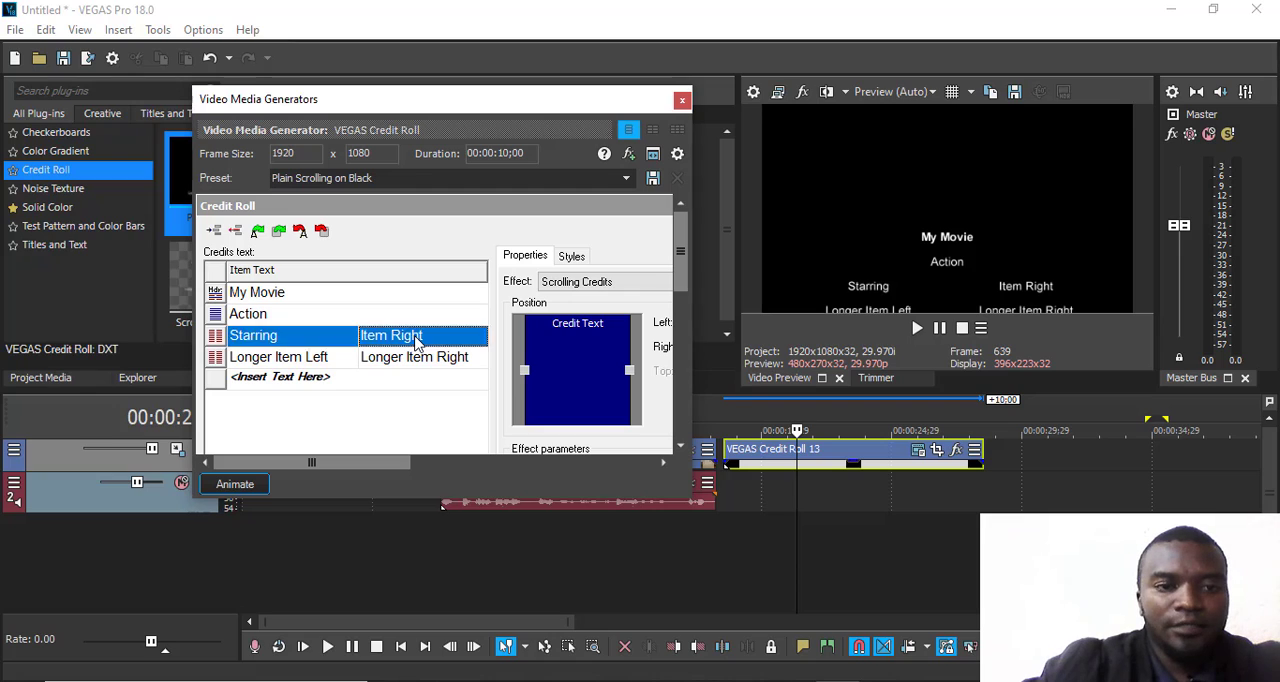
{"action": "type", "text": "Paul"}
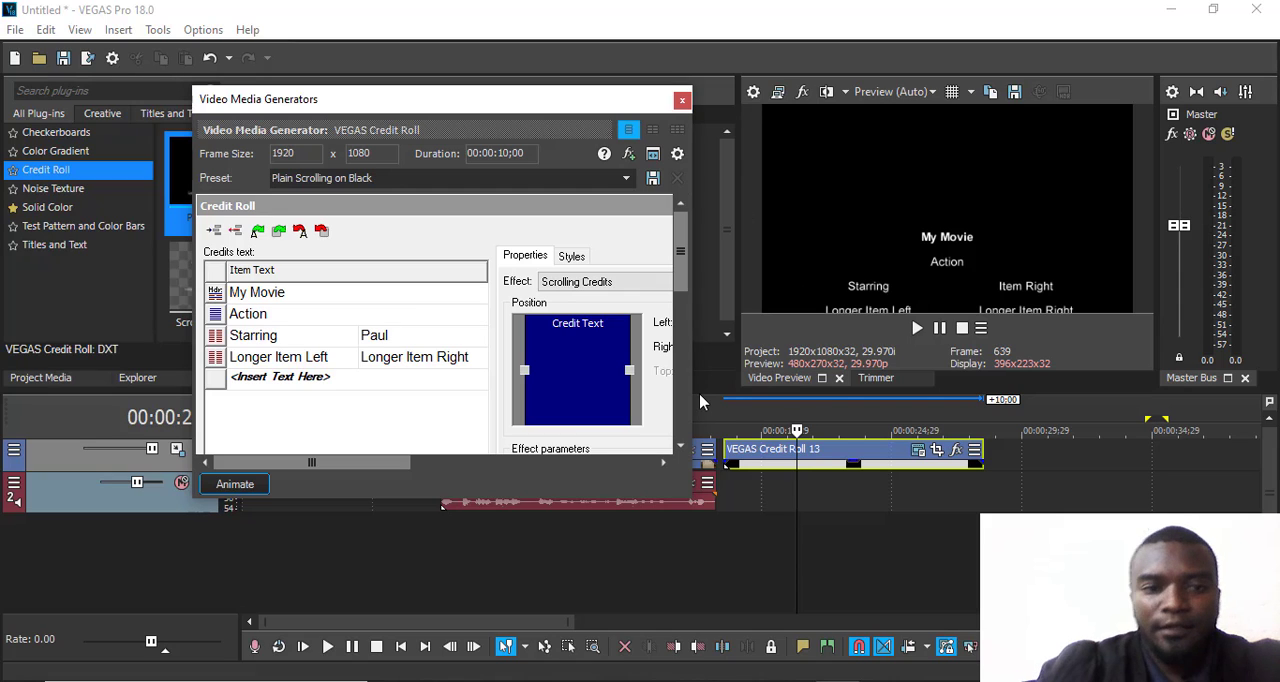
{"action": "key", "text": "Tab"}
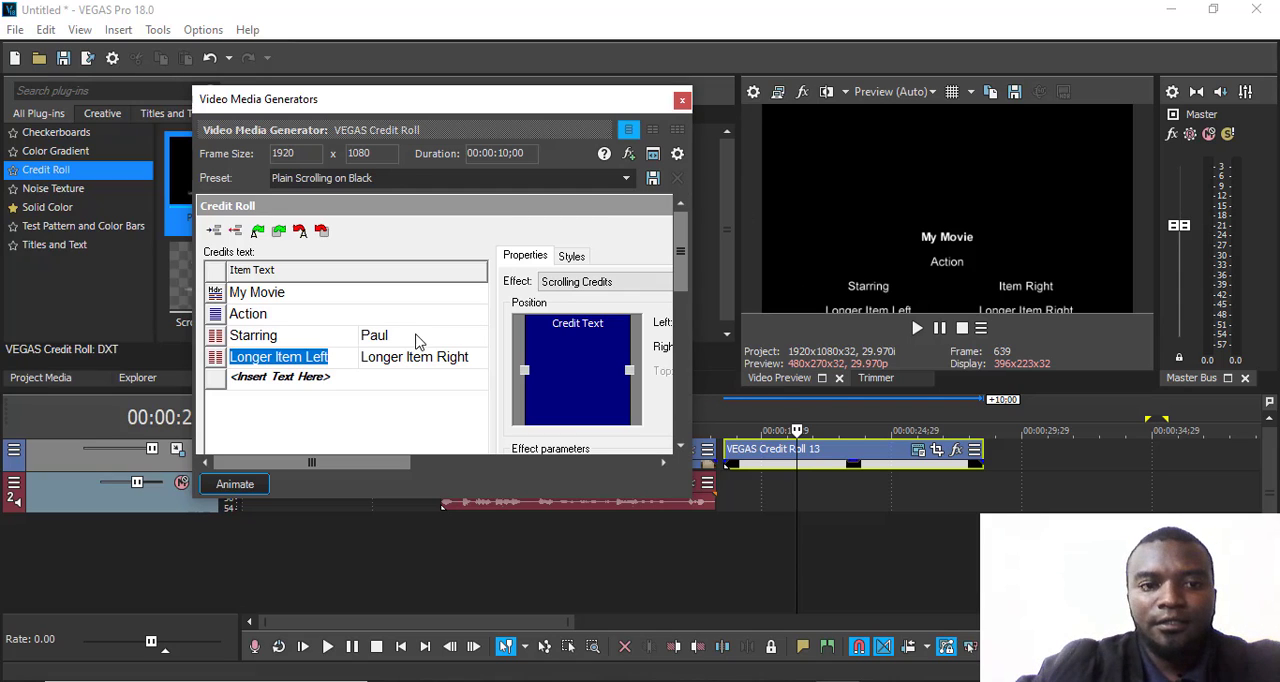
{"action": "left_click", "coordinate": [417, 337]}
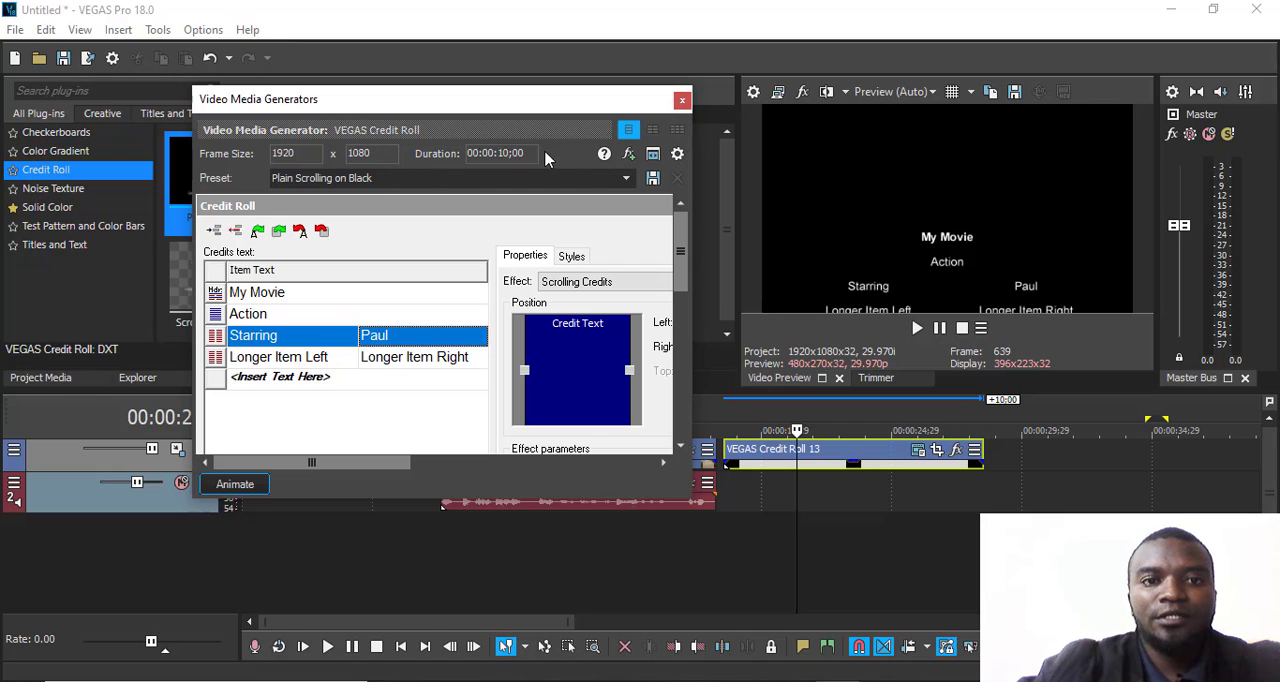
- Close the credit roll settings and play the edited credits
{"action": "left_click", "coordinate": [682, 99]}
{"action": "key", "text": "space"}
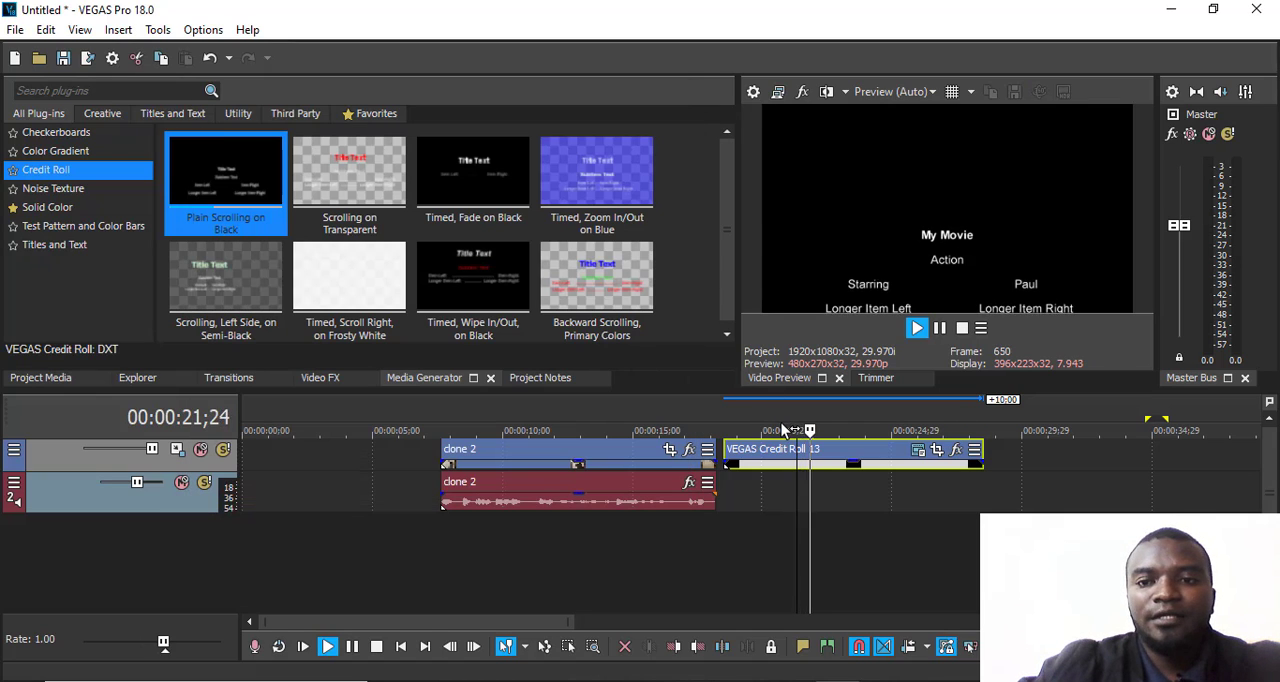
{"action": "key", "text": "space"}
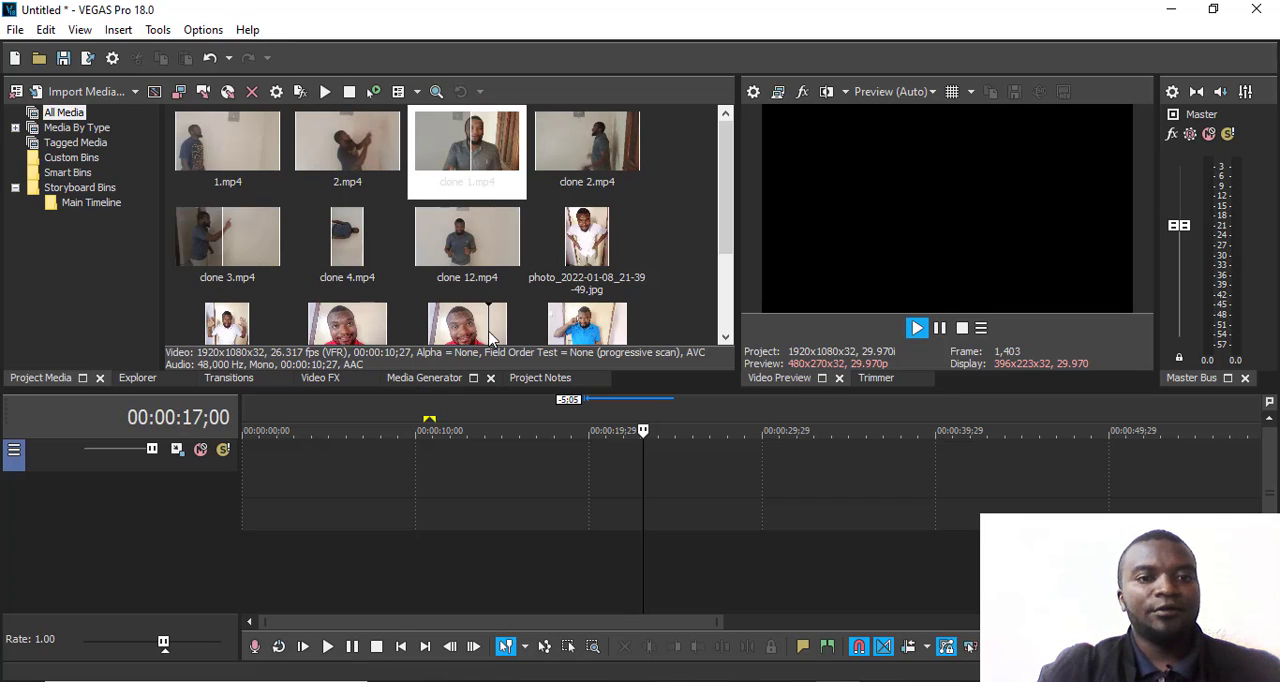
- Add clone 2.mp4 below the empty video track, starting shortly before 00:00:10;00, without matching the project video settings to it
{"action": "left_click", "coordinate": [563, 160]}
{"action": "mouse_move", "coordinate": [563, 160]}
{"action": "left_mouse_down"}
{"action": "mouse_move", "coordinate": [464, 449]}
{"action": "mouse_move", "coordinate": [403, 508]}
{"action": "left_mouse_up"}
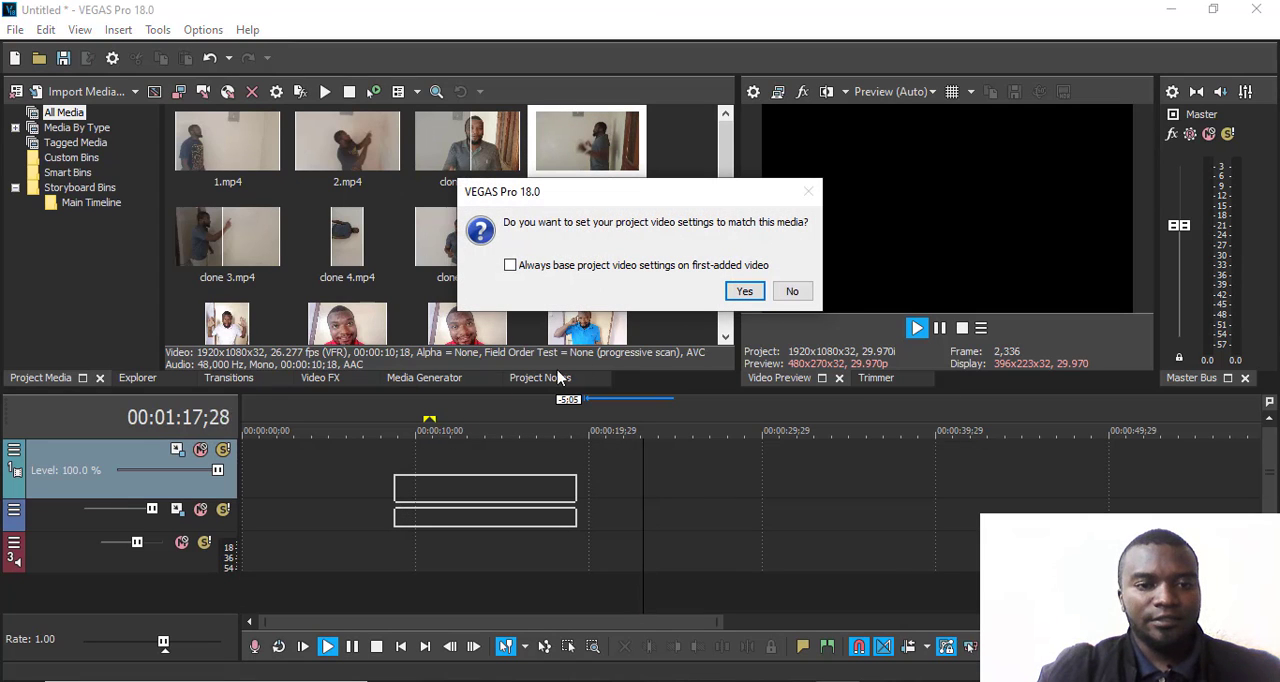
{"action": "left_click", "coordinate": [792, 291]}
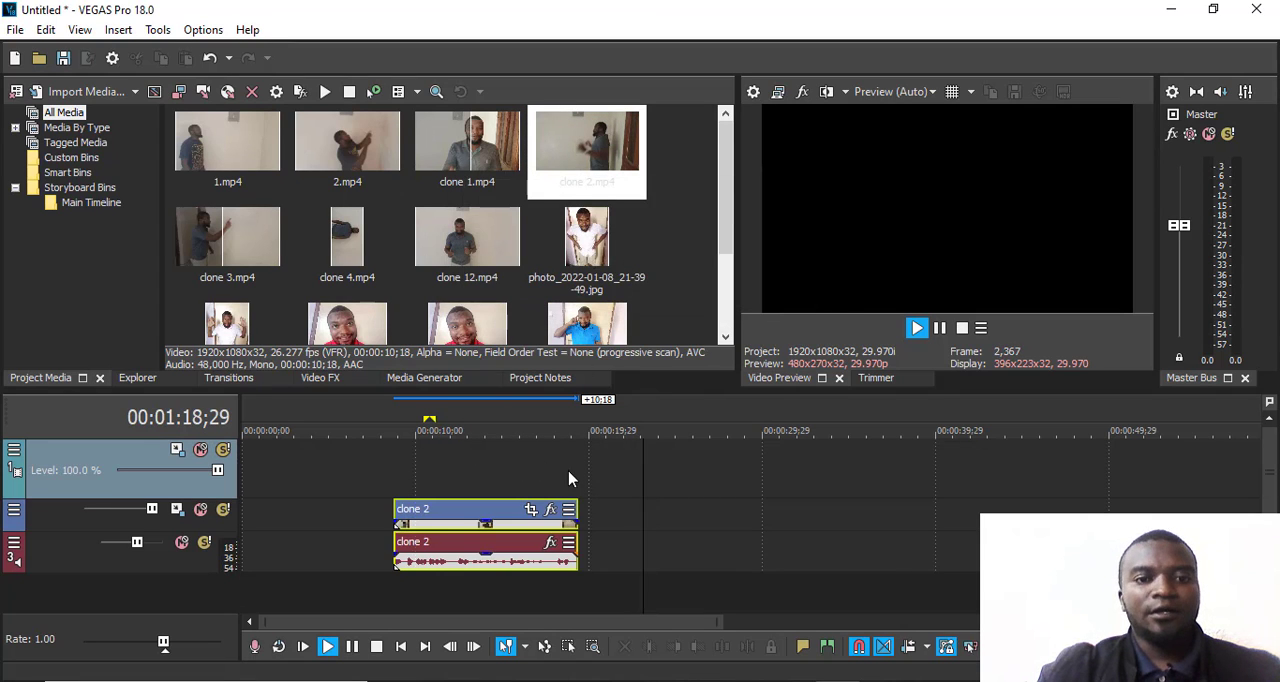
- Place the playback cursor at 00:00:15;13 over the clone 2 clip and insert another empty video track above the existing one
{"action": "left_click", "coordinate": [511, 434]}
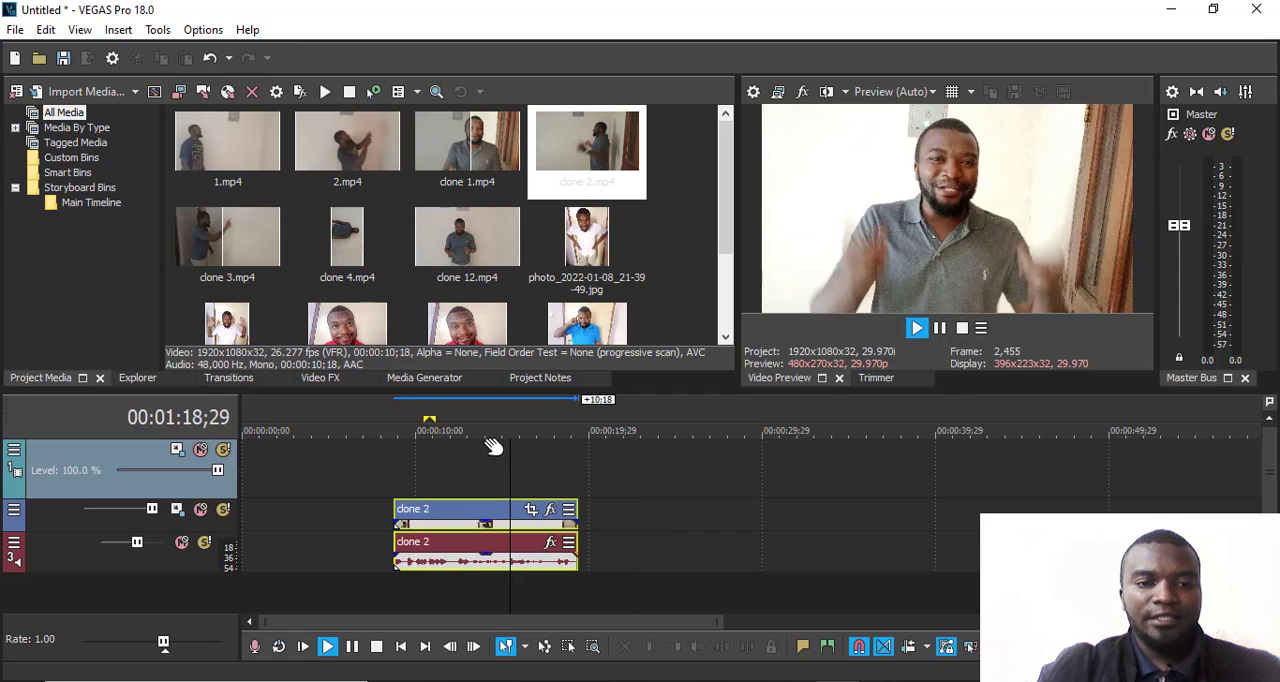
{"action": "right_click", "coordinate": [426, 470]}
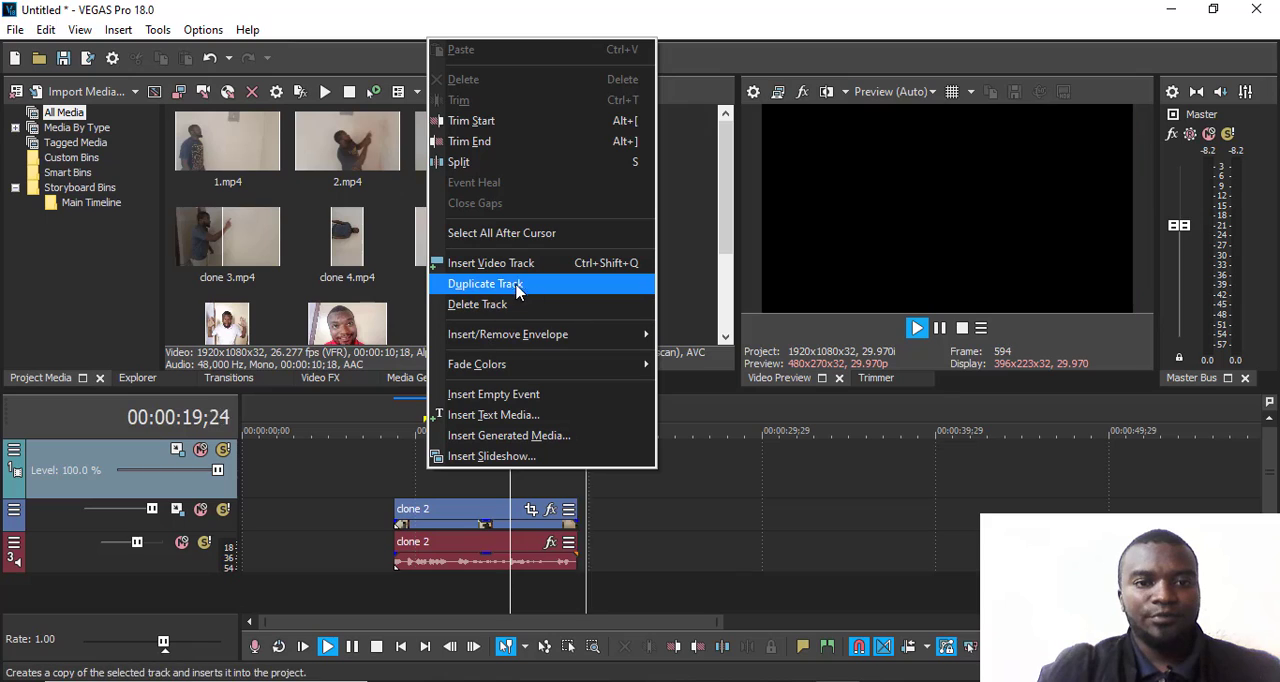
{"action": "left_click", "coordinate": [516, 270]}
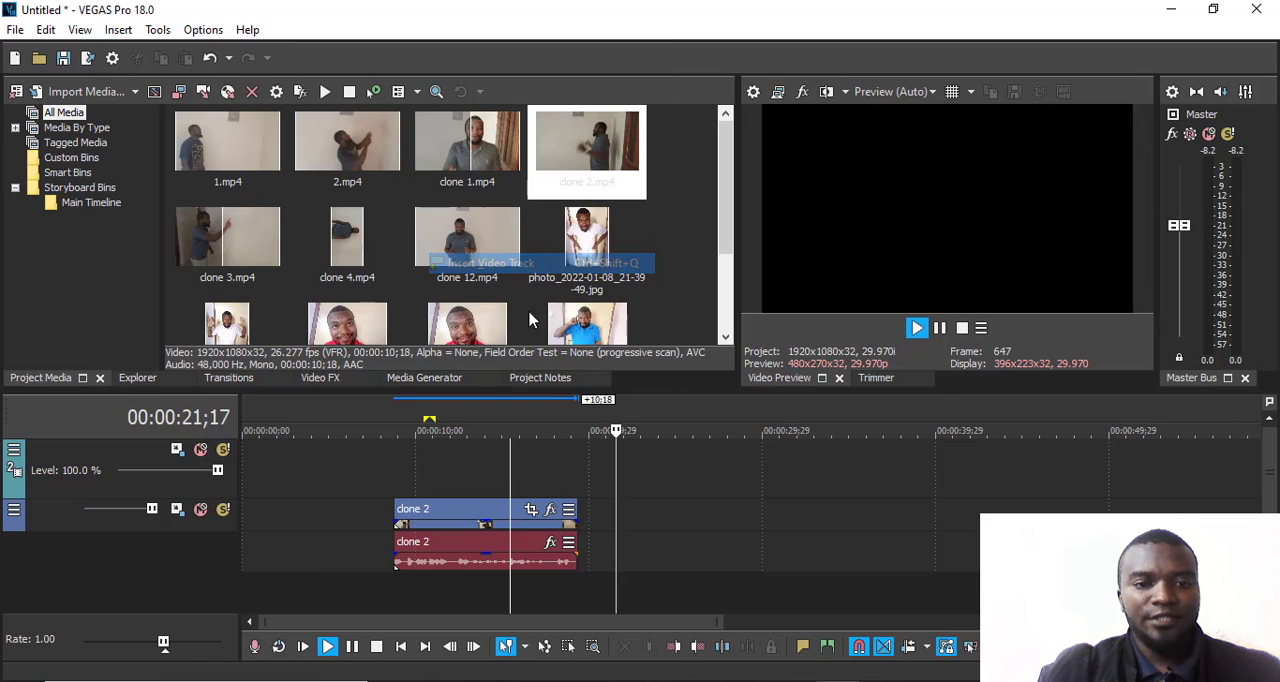
{"action": "scroll", "coordinate": [483, 488], "scroll_direction": "up", "scroll_amount": 1}
{"action": "scroll", "coordinate": [487, 485], "scroll_direction": "down", "scroll_amount": 1}
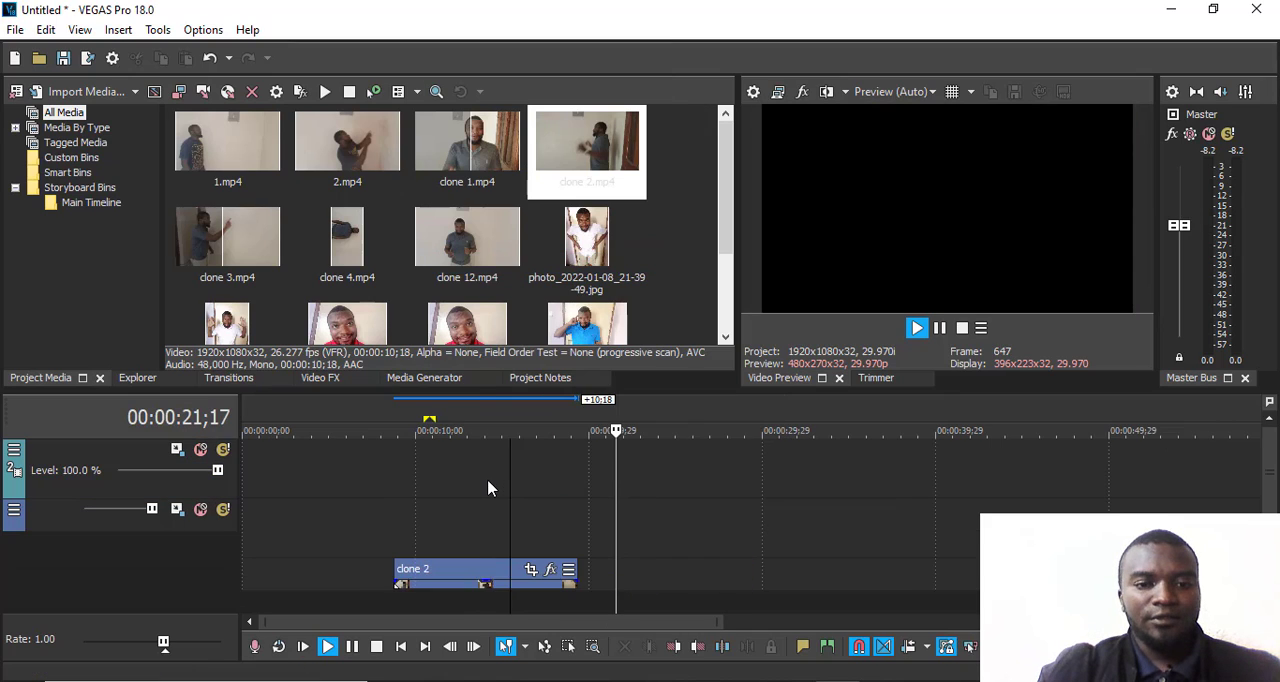
- Insert text media reading "My Movie" on the second video track at 00:00:15;13 and move its settings window clear of the timeline
{"action": "right_click", "coordinate": [470, 528]}
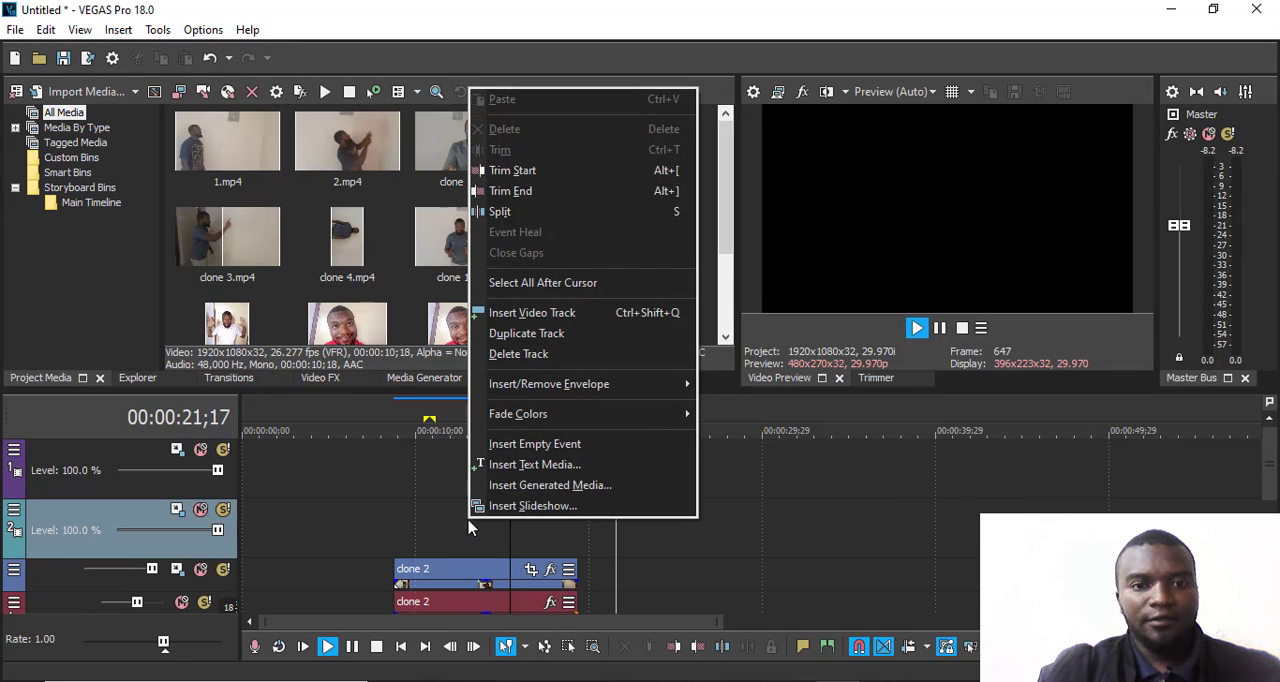
{"action": "left_click", "coordinate": [535, 472]}
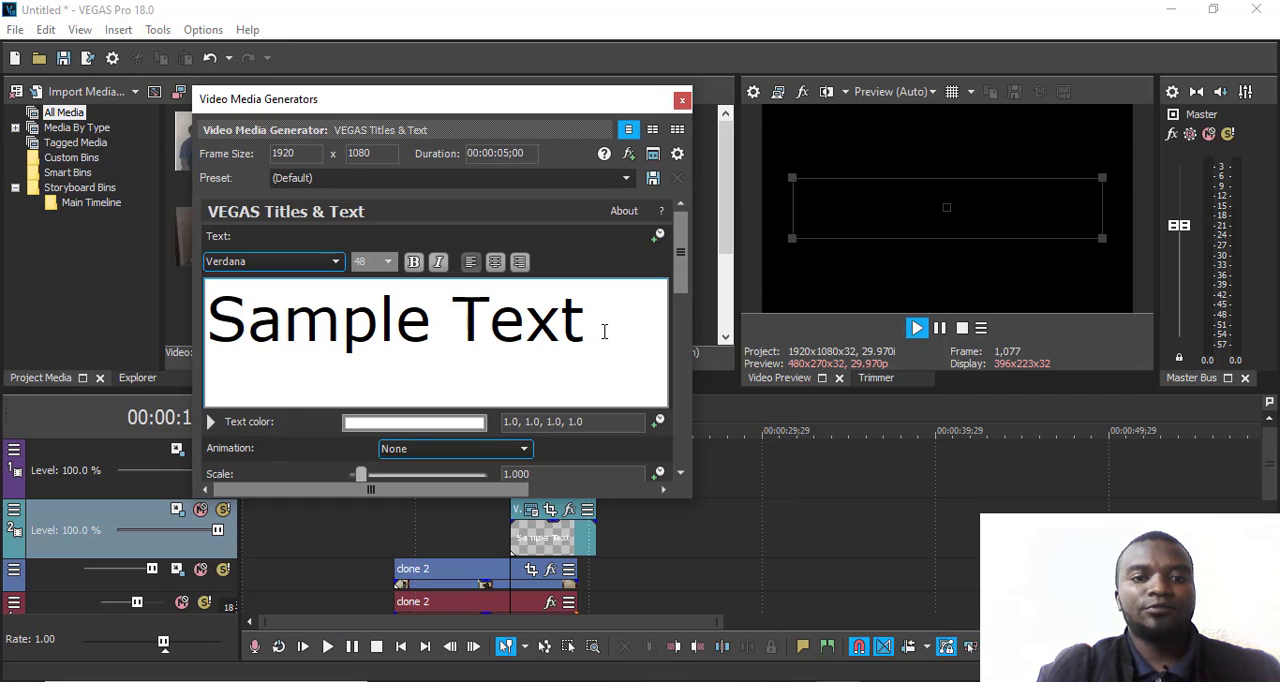
{"action": "left_click_drag", "start_coordinate": [604, 331], "coordinate": [472, 334]}
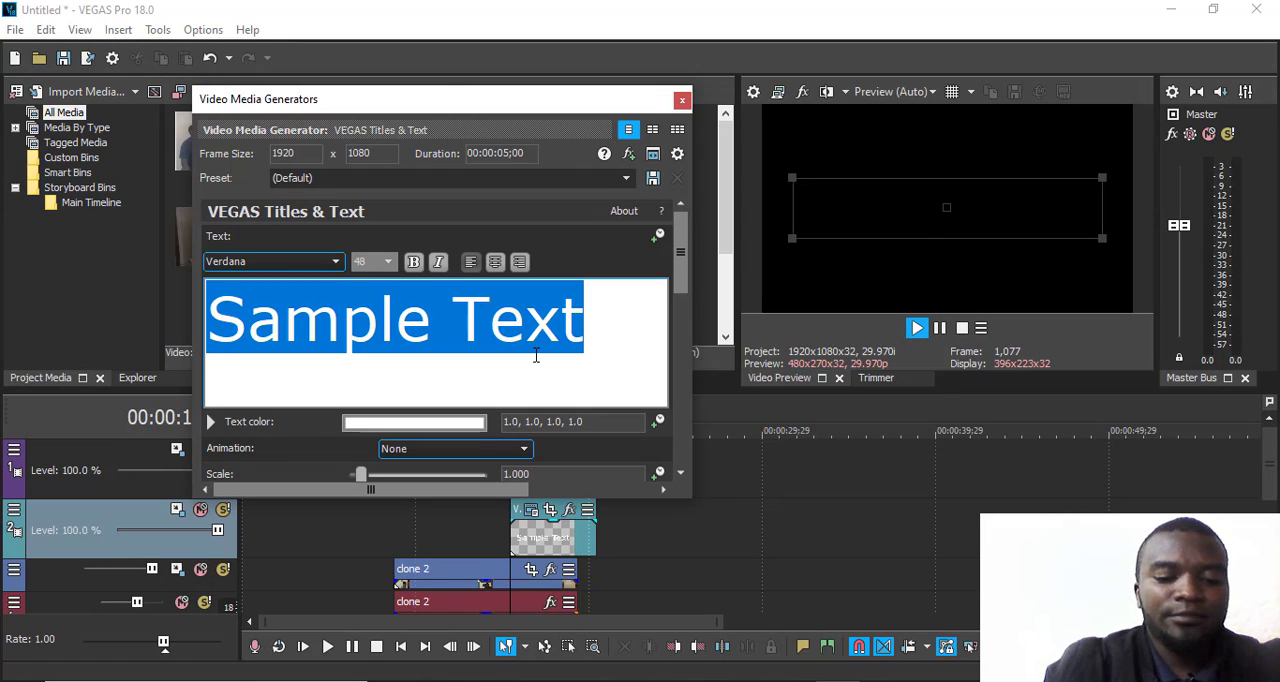
{"action": "type", "text": "My "}
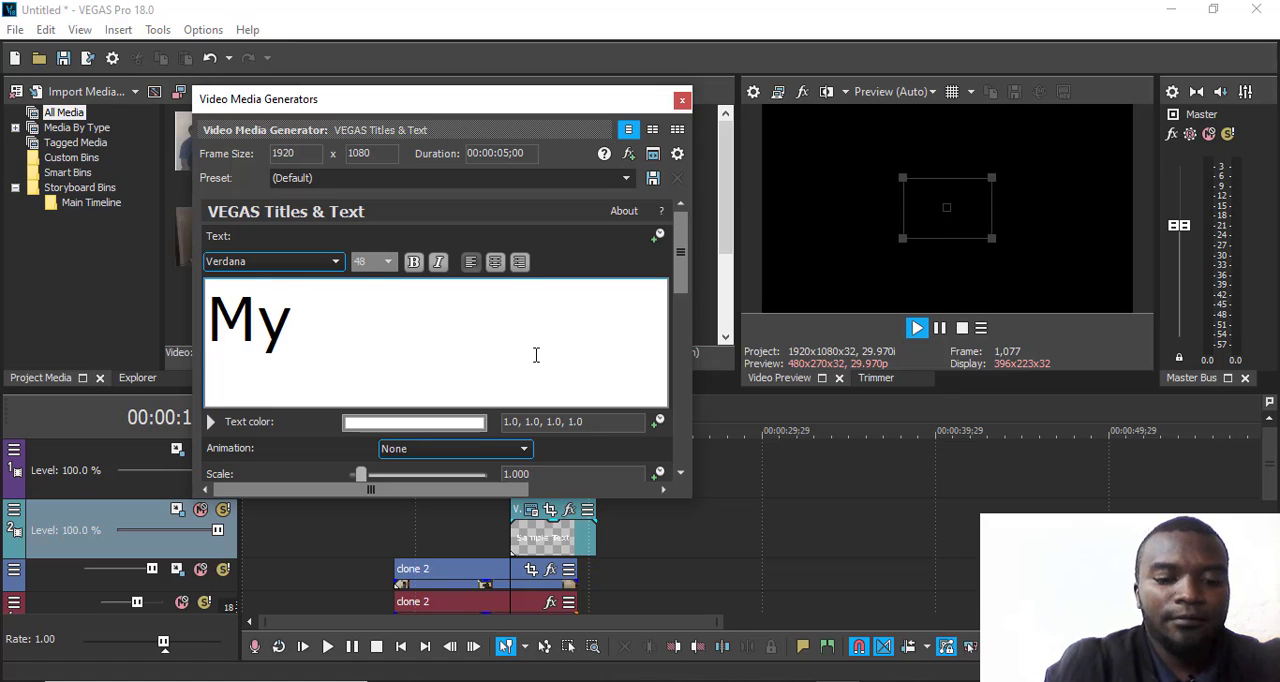
{"action": "type", "text": "Movie"}
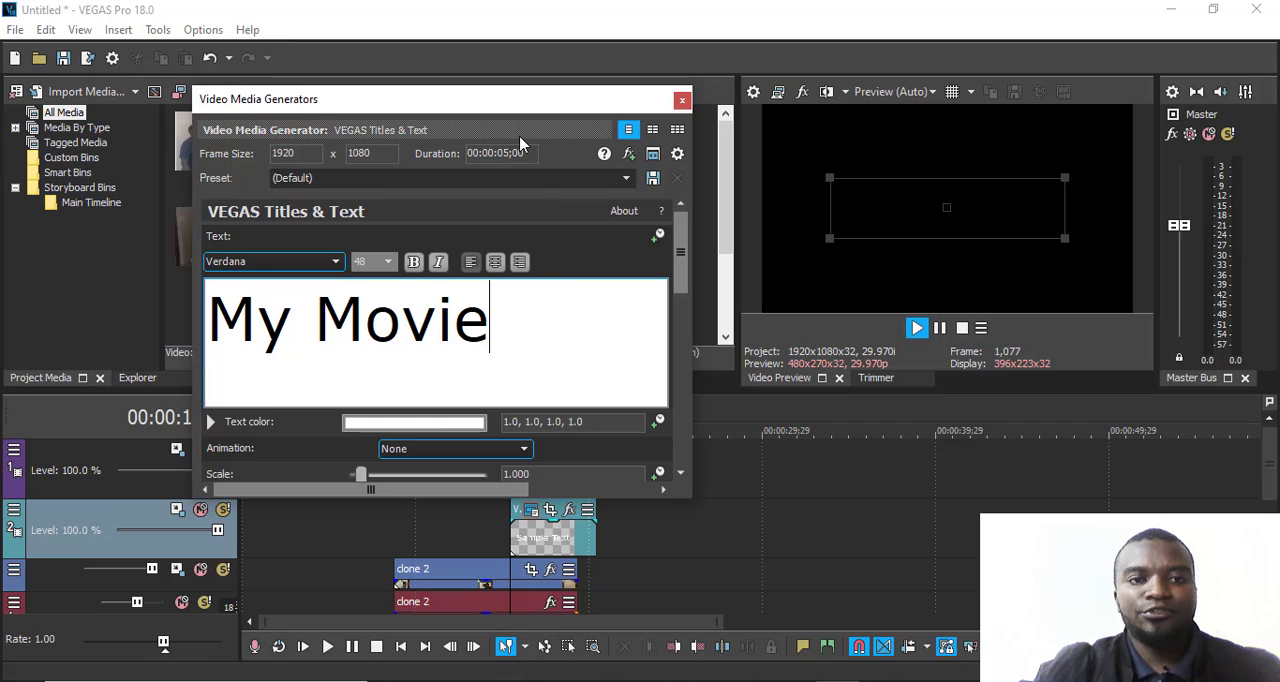
{"action": "left_click_drag", "start_coordinate": [519, 110], "coordinate": [1141, 317]}
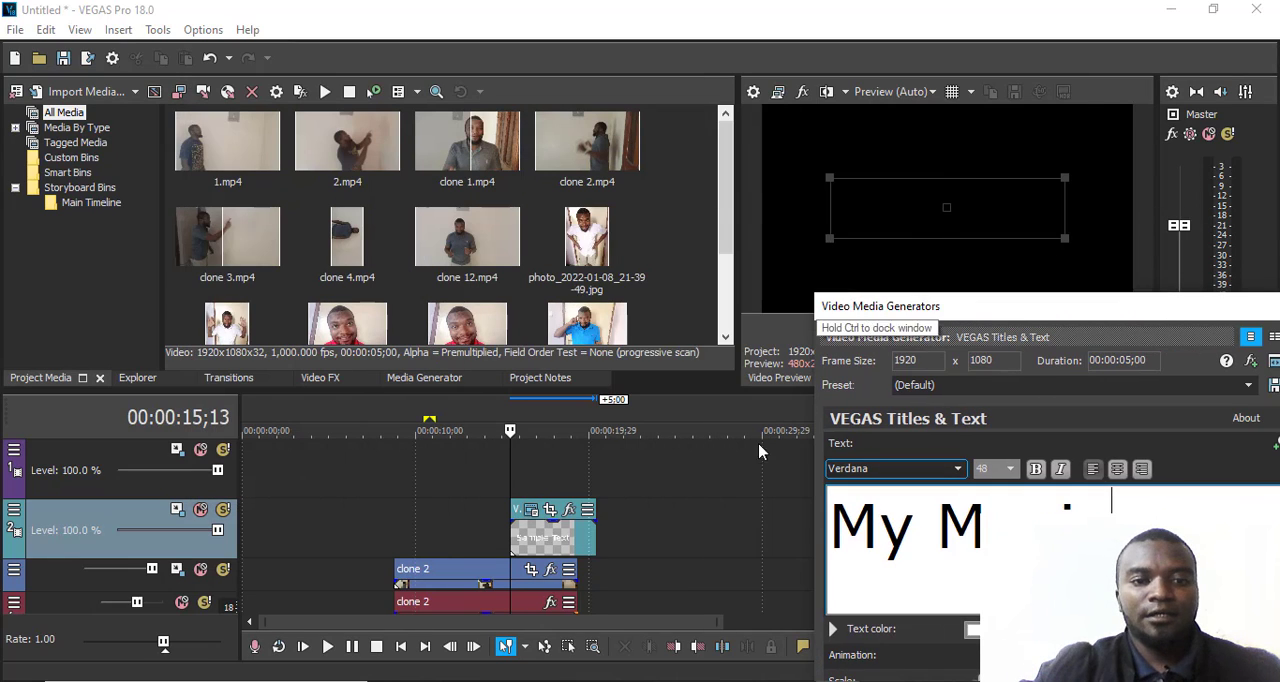
- Set the "My Movie" title's text to the Wandertucker font in bold
{"action": "left_click", "coordinate": [508, 430]}
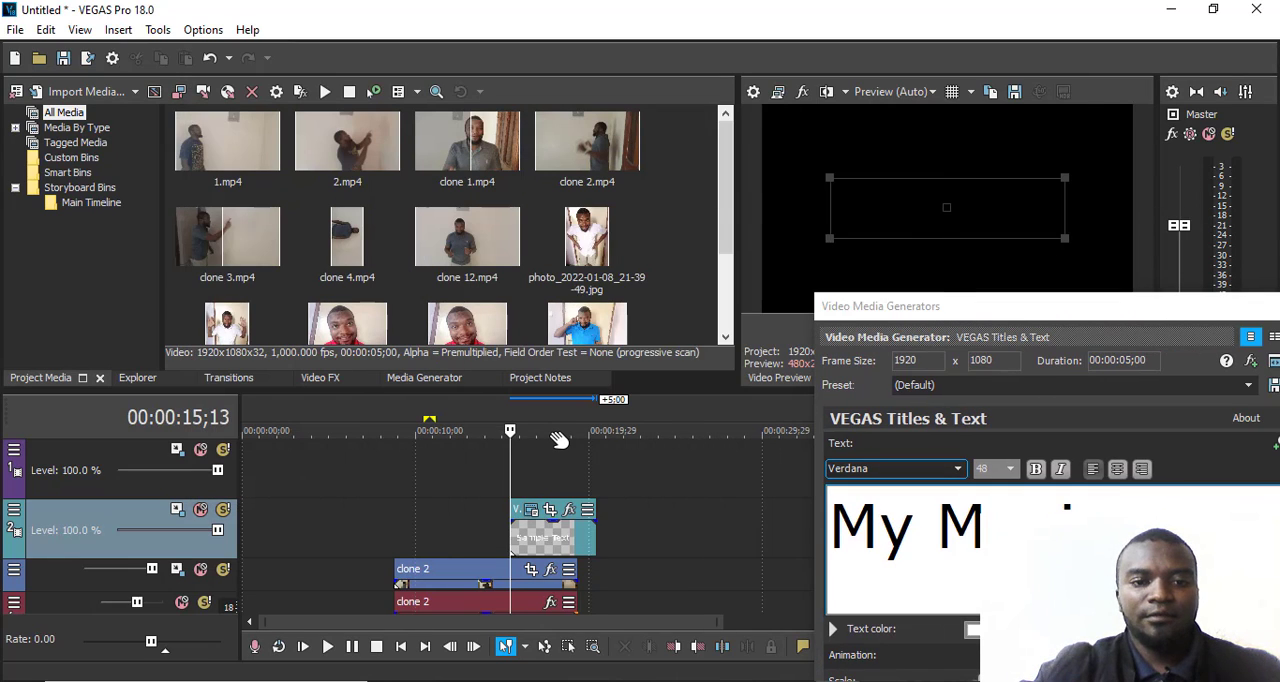
{"action": "left_click_drag", "start_coordinate": [544, 436], "coordinate": [534, 434]}
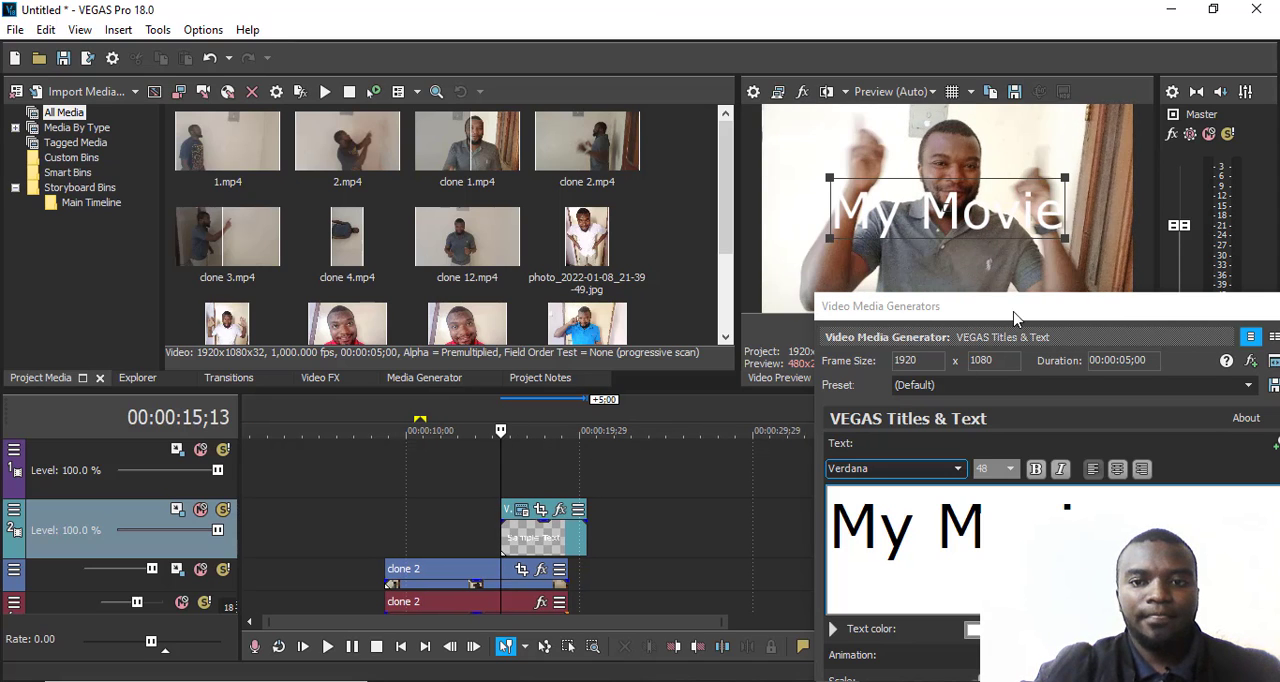
{"action": "left_click_drag", "start_coordinate": [1013, 318], "coordinate": [467, 173]}
{"action": "triple_click", "coordinate": [310, 378]}
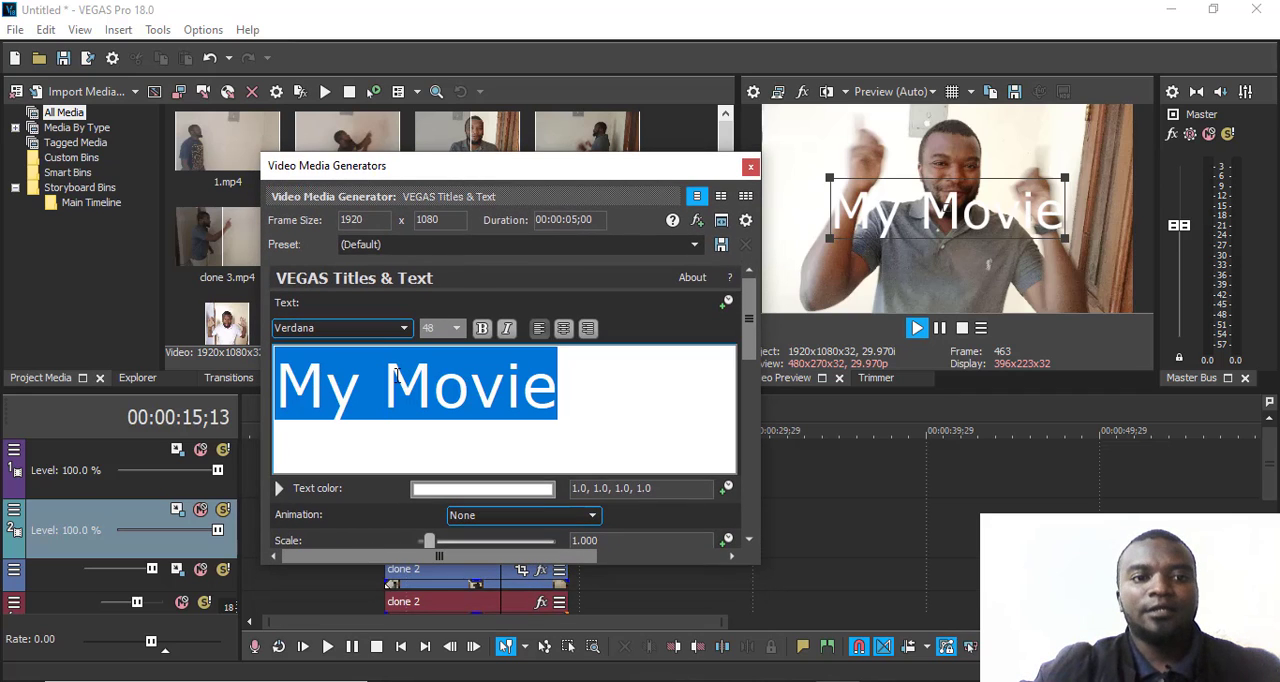
{"action": "left_click", "coordinate": [404, 330]}
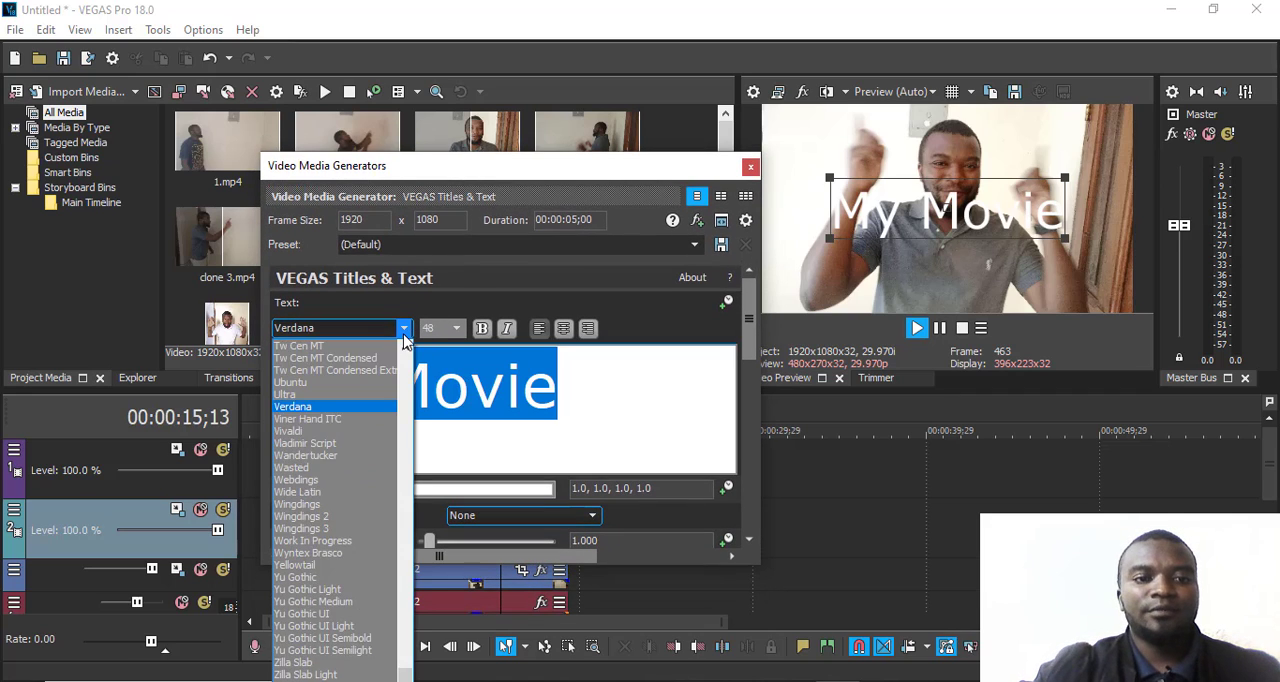
{"action": "left_click", "coordinate": [347, 455]}
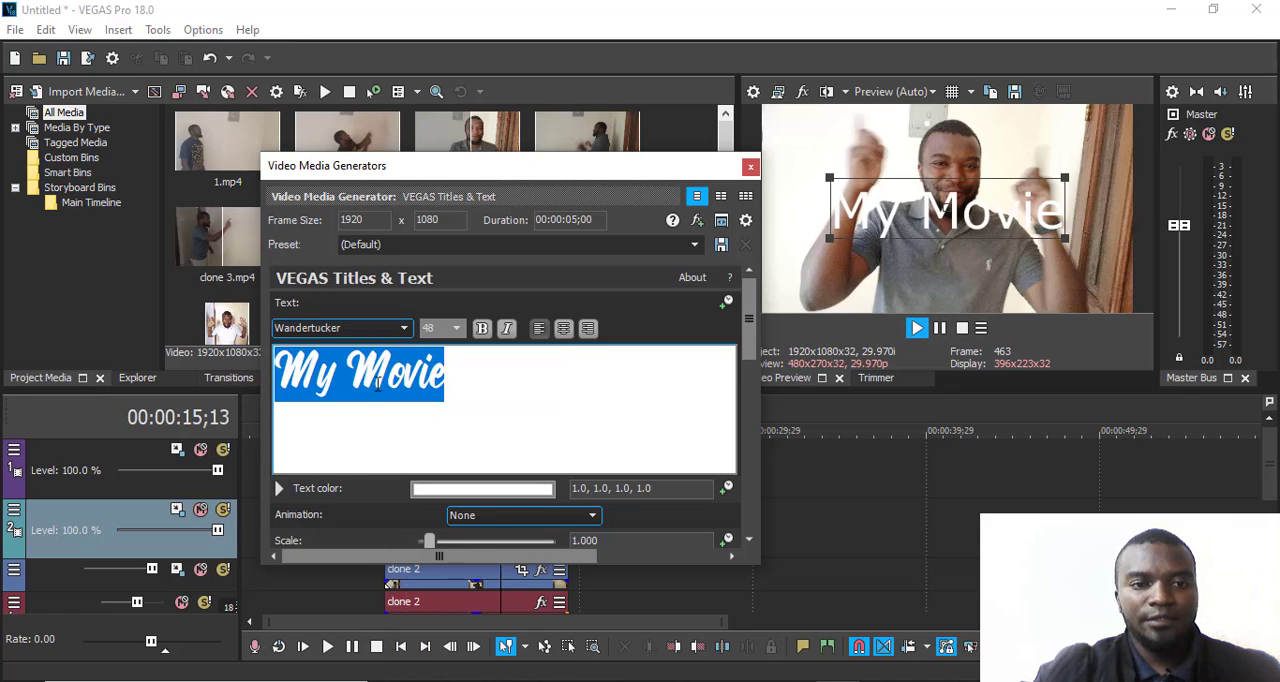
{"action": "left_click", "coordinate": [486, 337]}
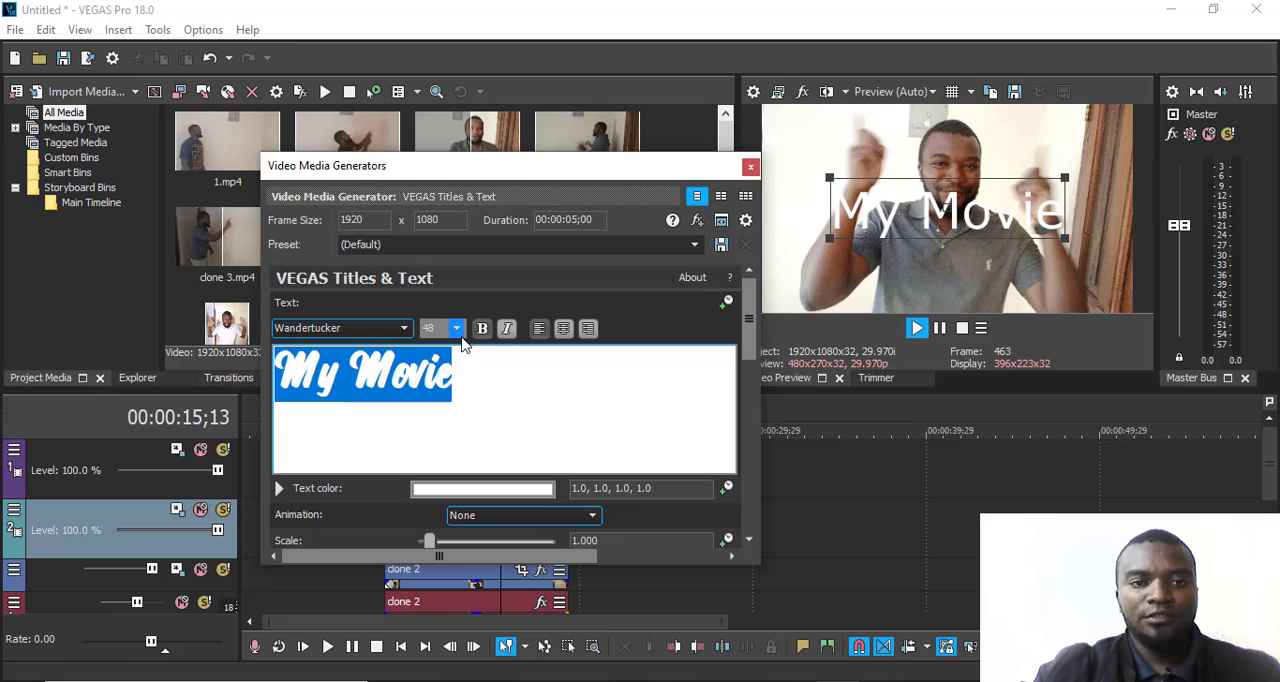
- Set the "My Movie" text color to pink with the value 1.0, 0.25, 0.92, 1.0
{"action": "left_click", "coordinate": [506, 490]}
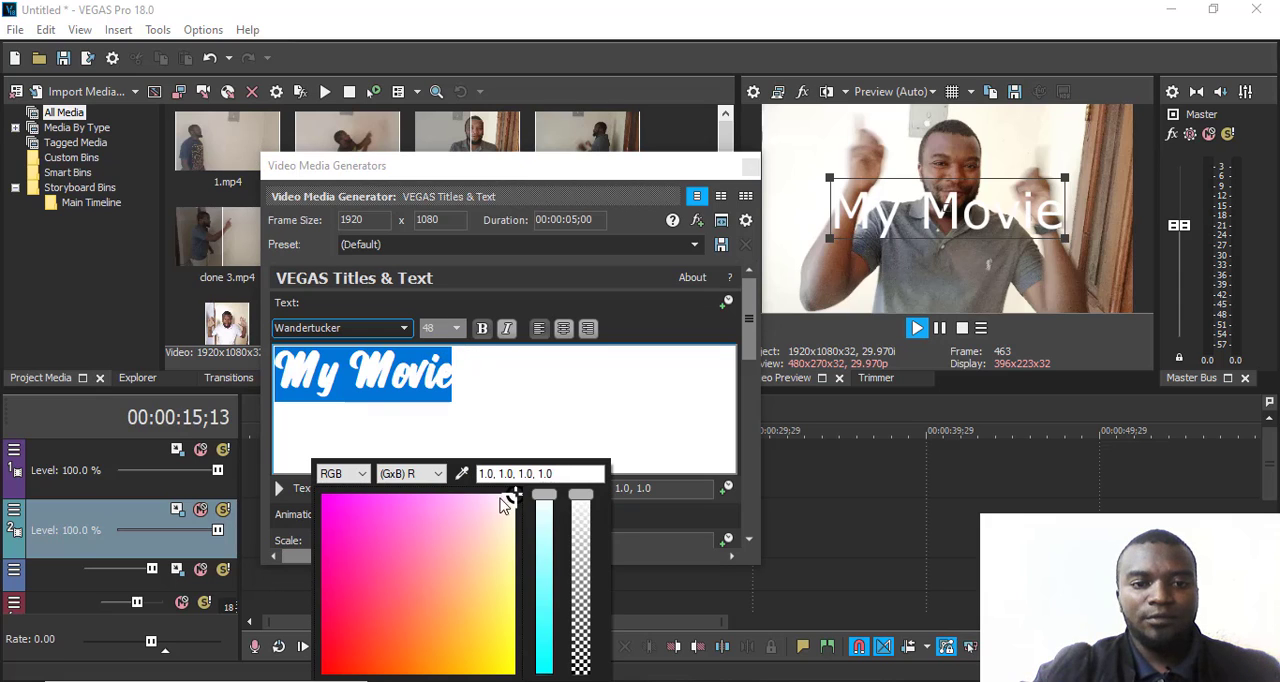
{"action": "left_click", "coordinate": [350, 504]}
{"action": "left_click", "coordinate": [370, 509]}
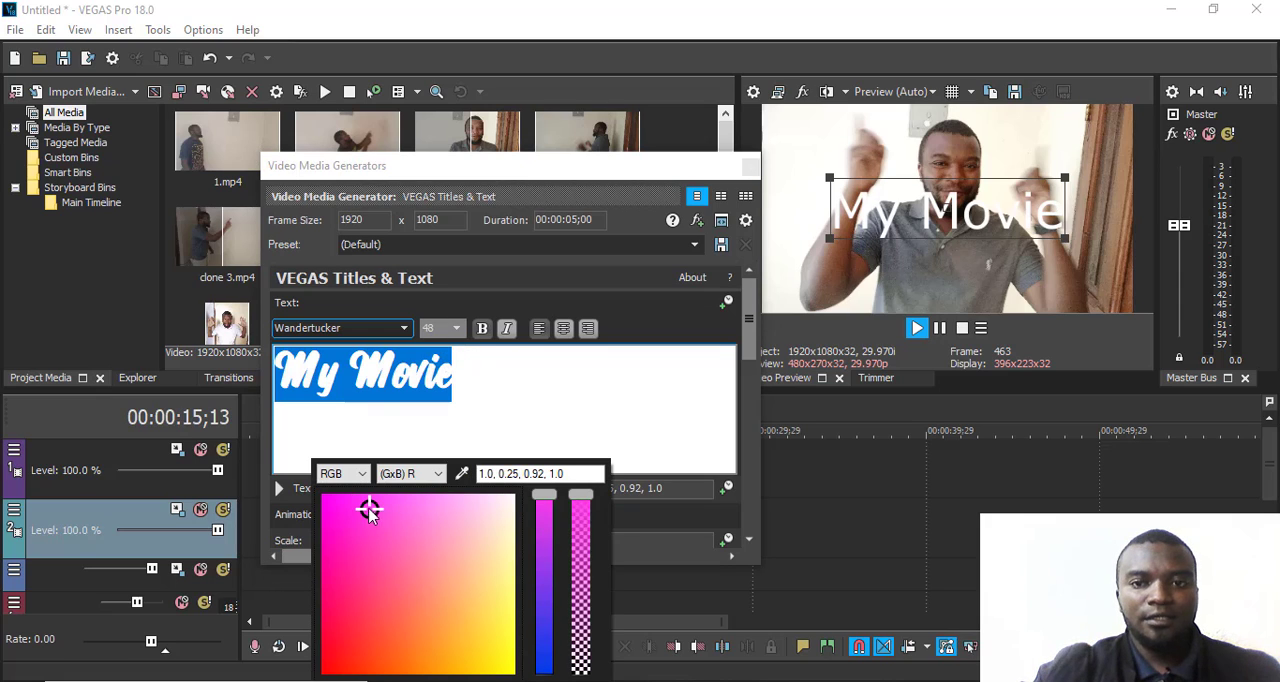
- Move the title settings clear of the preview and shift the "My Movie" event about 3 seconds earlier on the second video track
{"action": "left_click_drag", "start_coordinate": [601, 172], "coordinate": [419, 108]}
{"action": "left_click", "coordinate": [940, 245]}
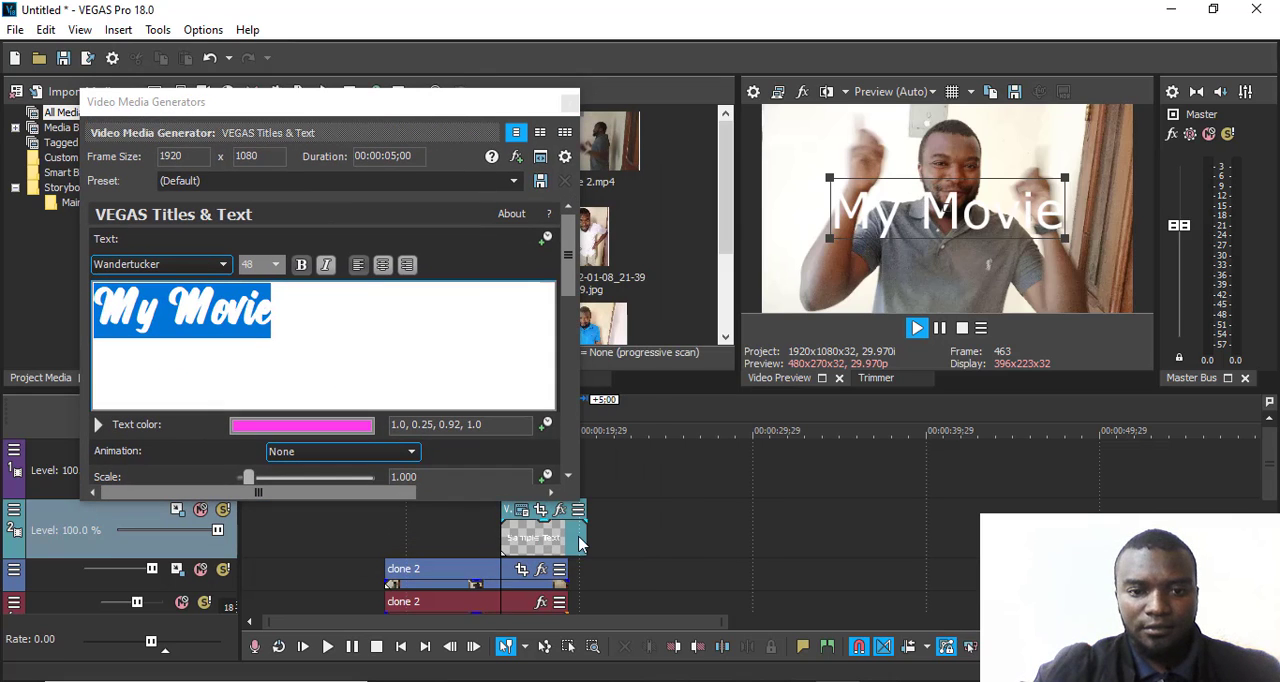
{"action": "left_click_drag", "start_coordinate": [581, 543], "coordinate": [530, 540]}
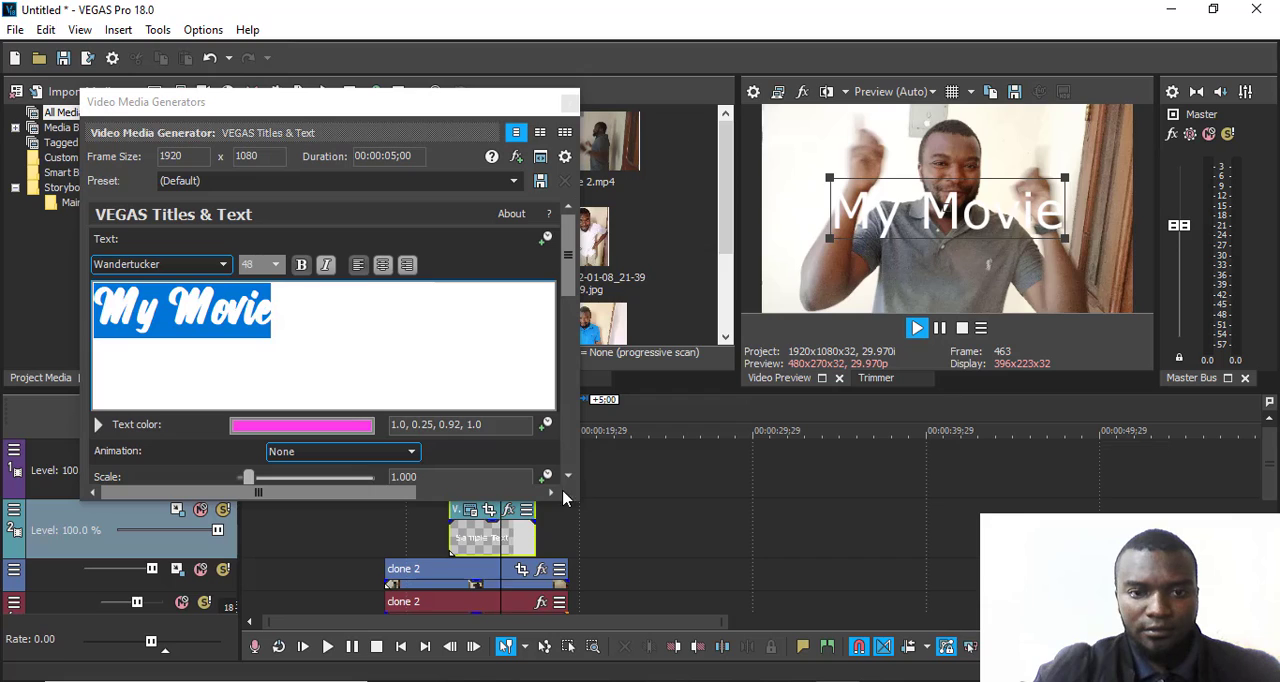
{"action": "scroll", "coordinate": [600, 570], "scroll_direction": "up", "scroll_amount": 2}
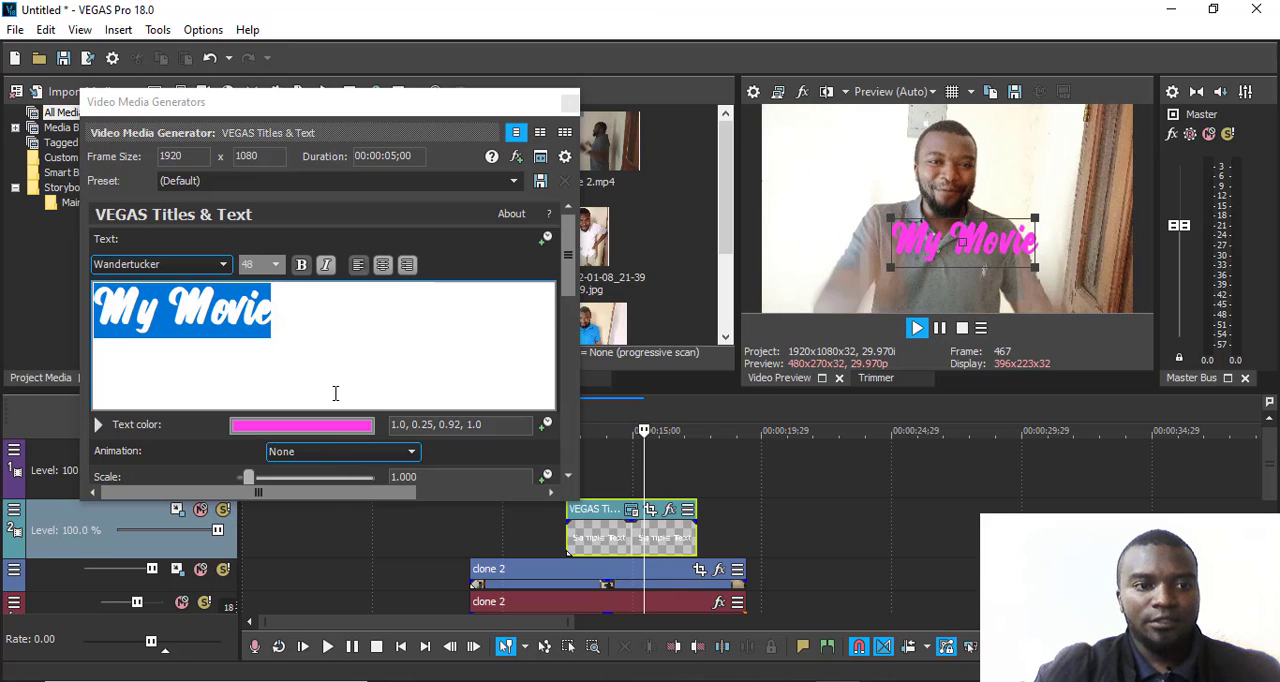
- Apply the Scroll Left animation to the "My Movie" title and play the title with its settings closed
{"action": "left_click", "coordinate": [126, 456]}
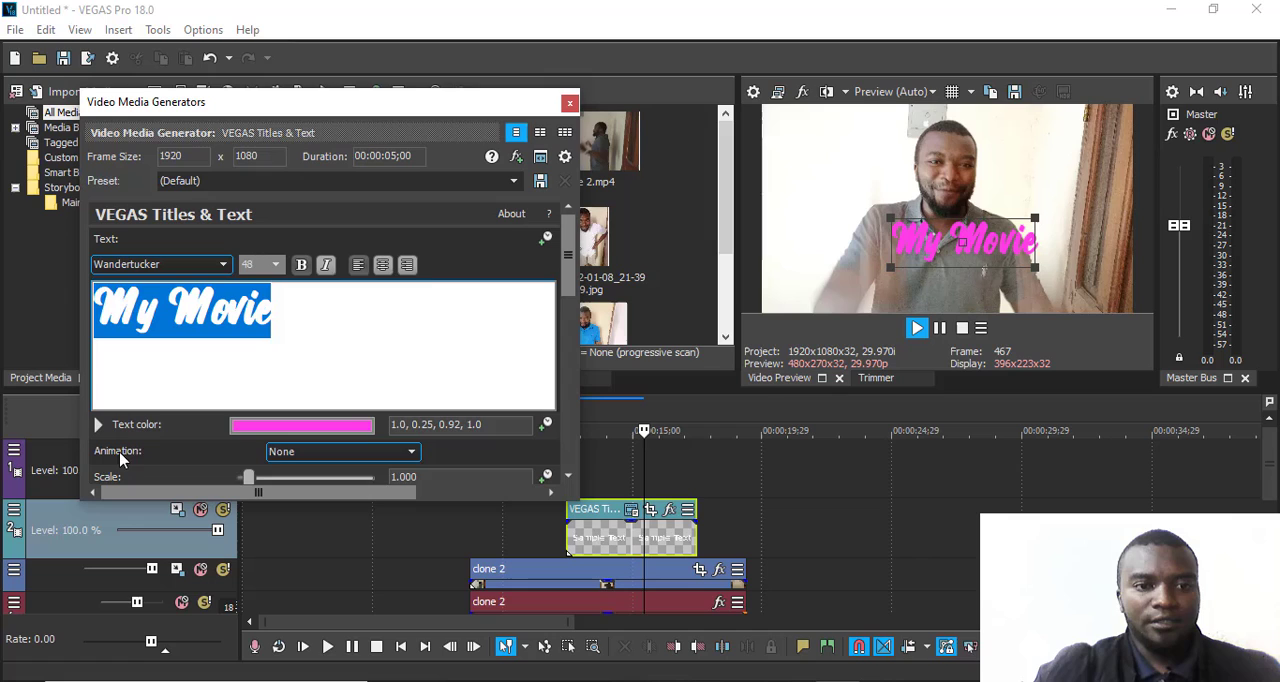
{"action": "left_click", "coordinate": [287, 459]}
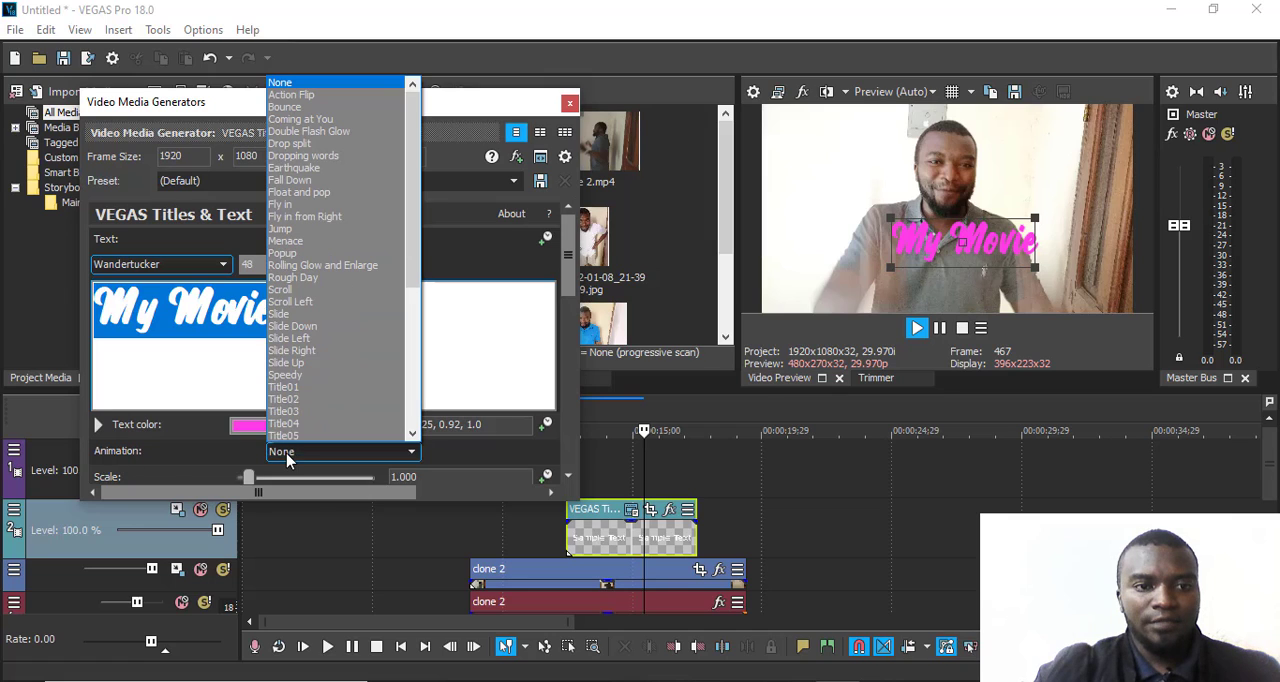
{"action": "left_click", "coordinate": [289, 301]}
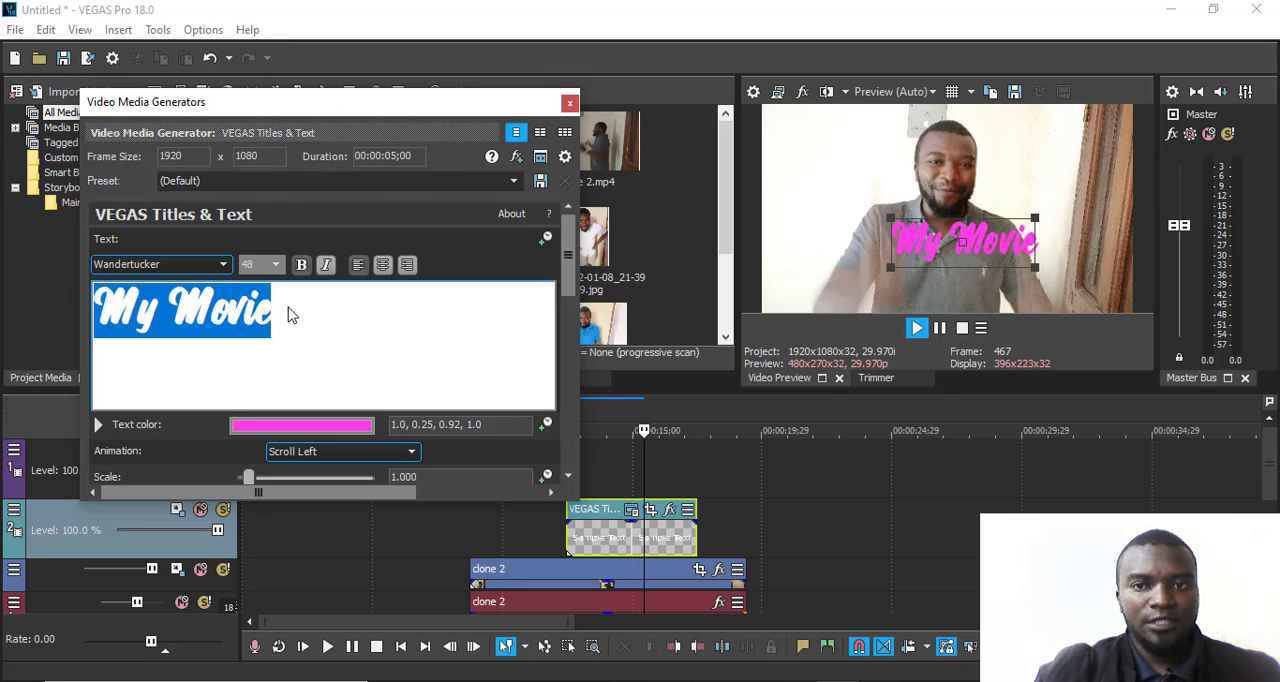
{"action": "left_click", "coordinate": [569, 102]}
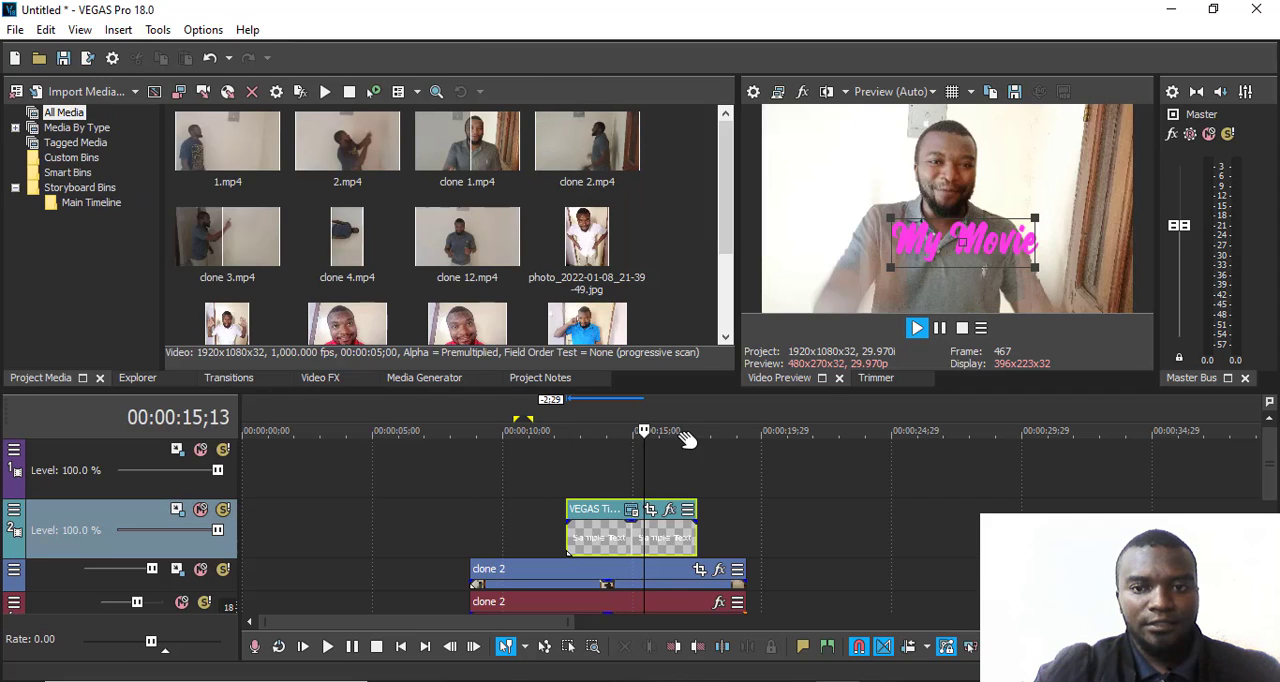
{"action": "left_click", "coordinate": [917, 329]}
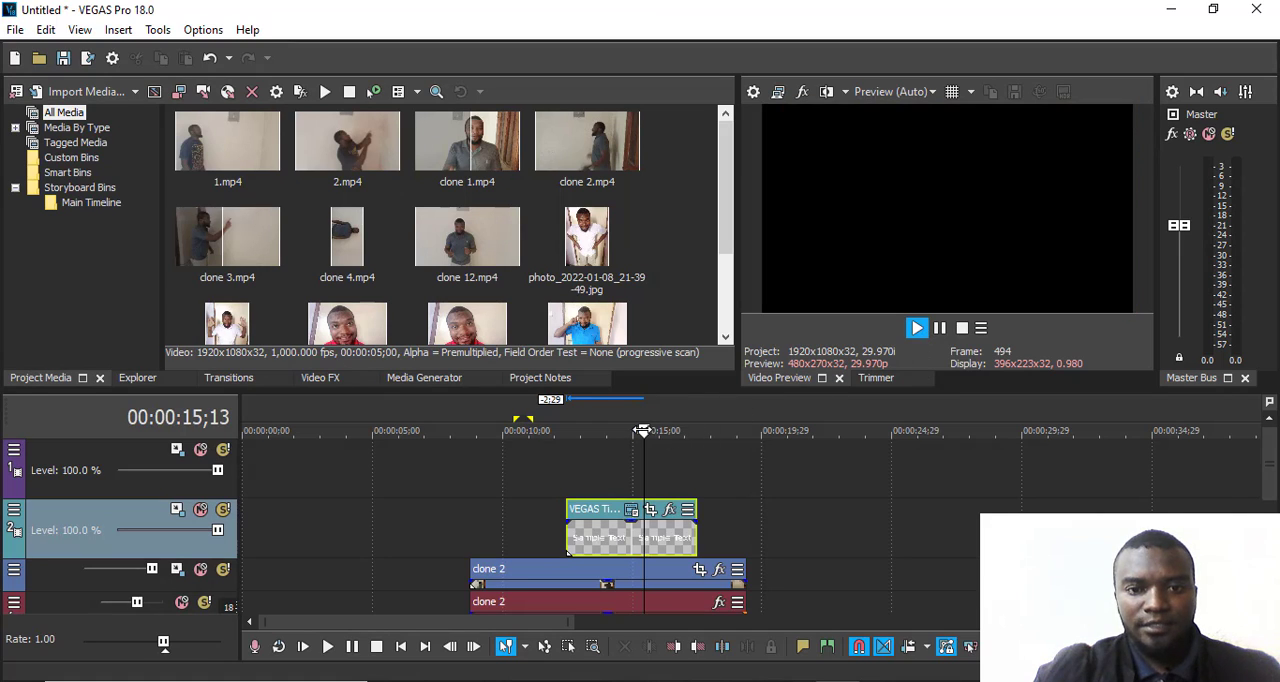
{"action": "left_click", "coordinate": [163, 642]}
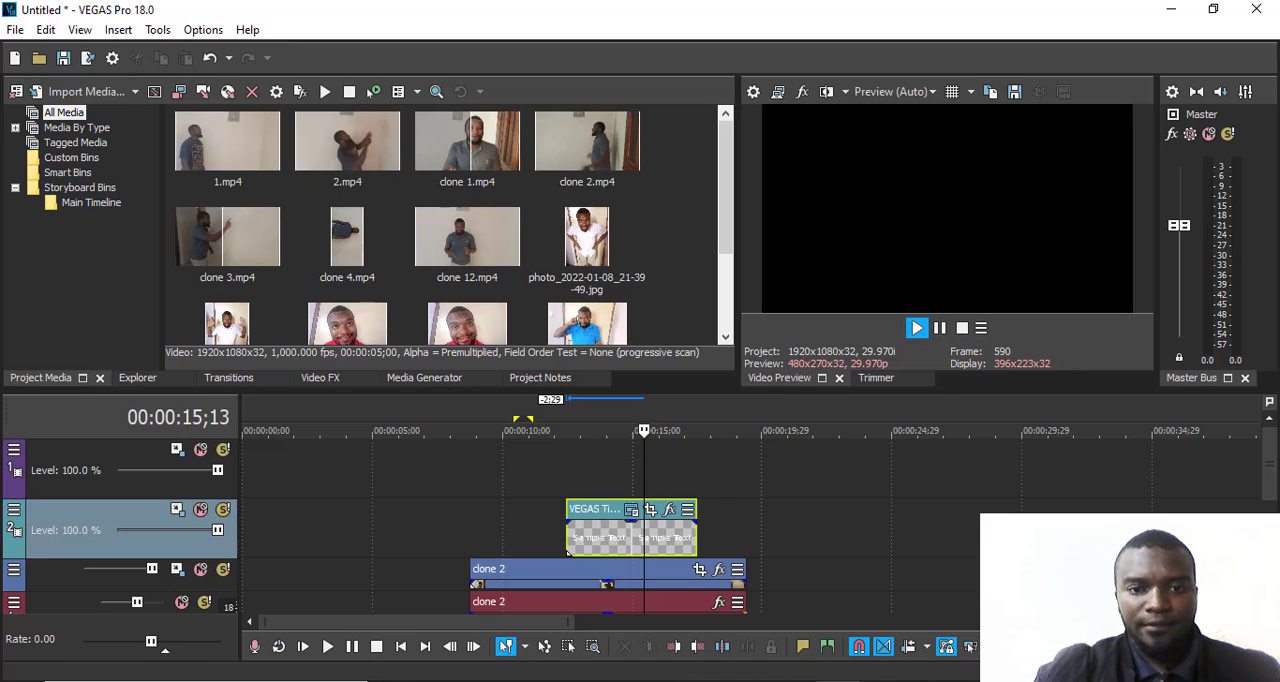
- Insert another text media event on the second video track at 00:00:09;11 and place the playback cursor at 00:00:10;09 over it
{"action": "left_click", "coordinate": [486, 447]}
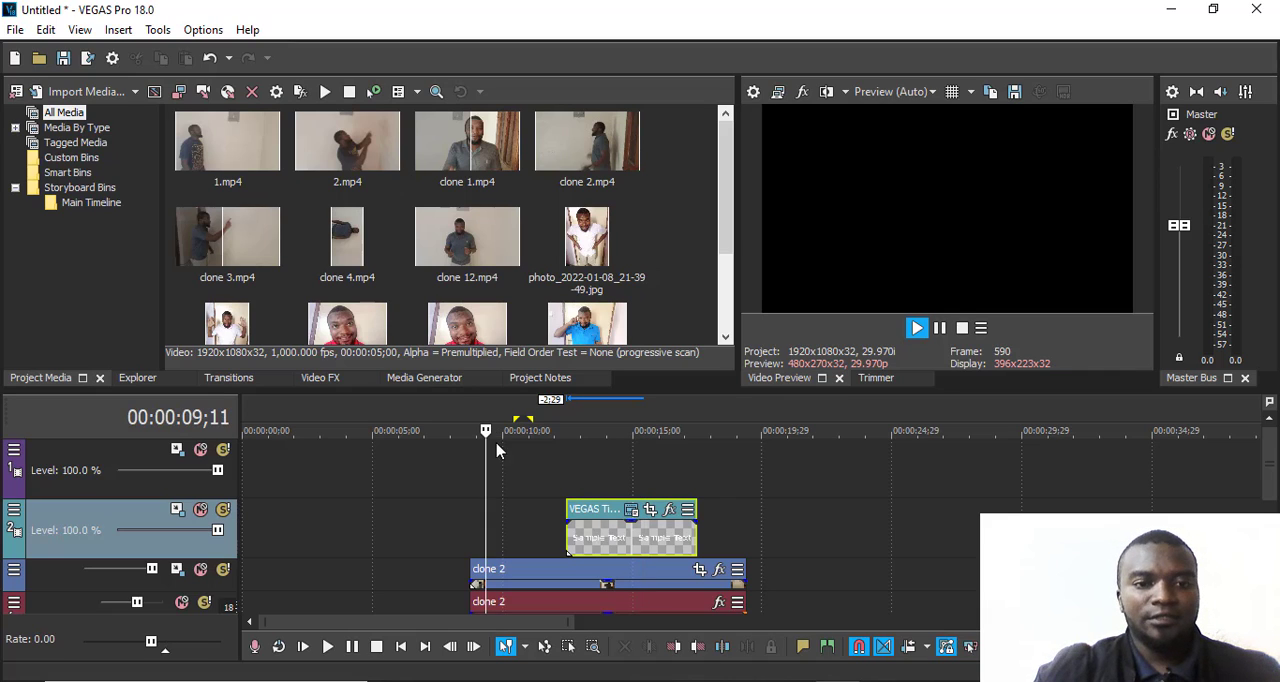
{"action": "right_click", "coordinate": [500, 531]}
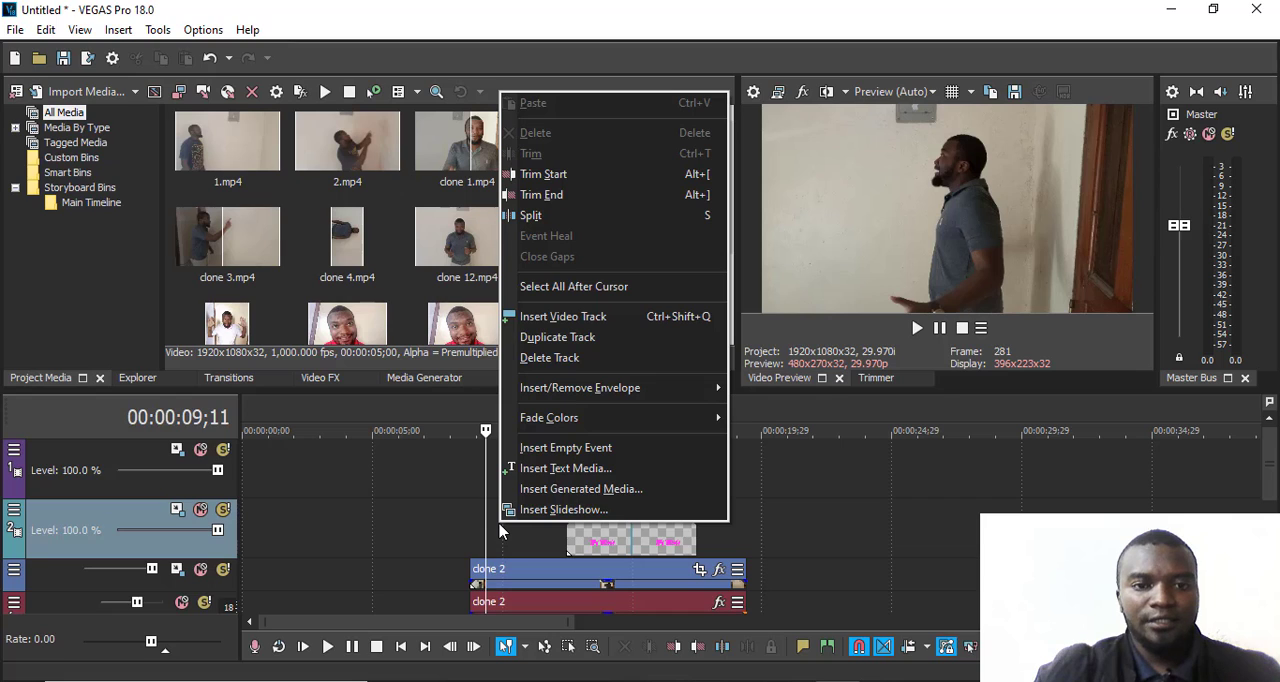
{"action": "left_click", "coordinate": [566, 468]}
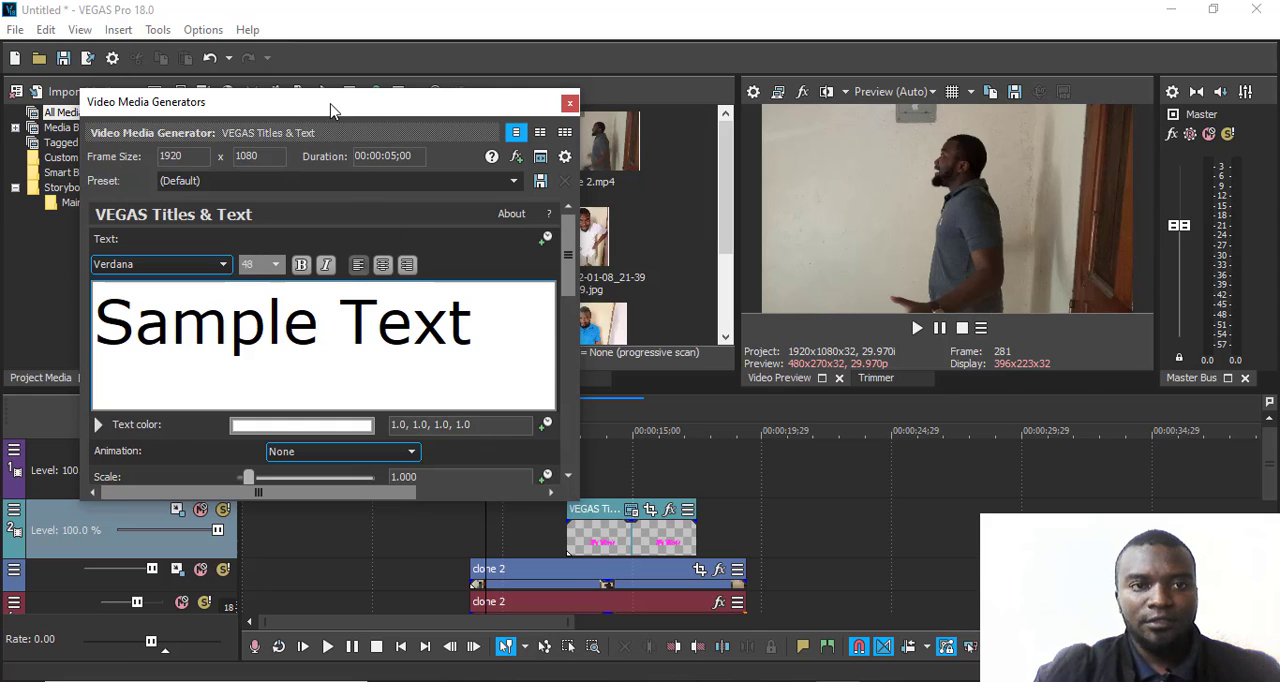
{"action": "left_click_drag", "start_coordinate": [333, 110], "coordinate": [1089, 246]}
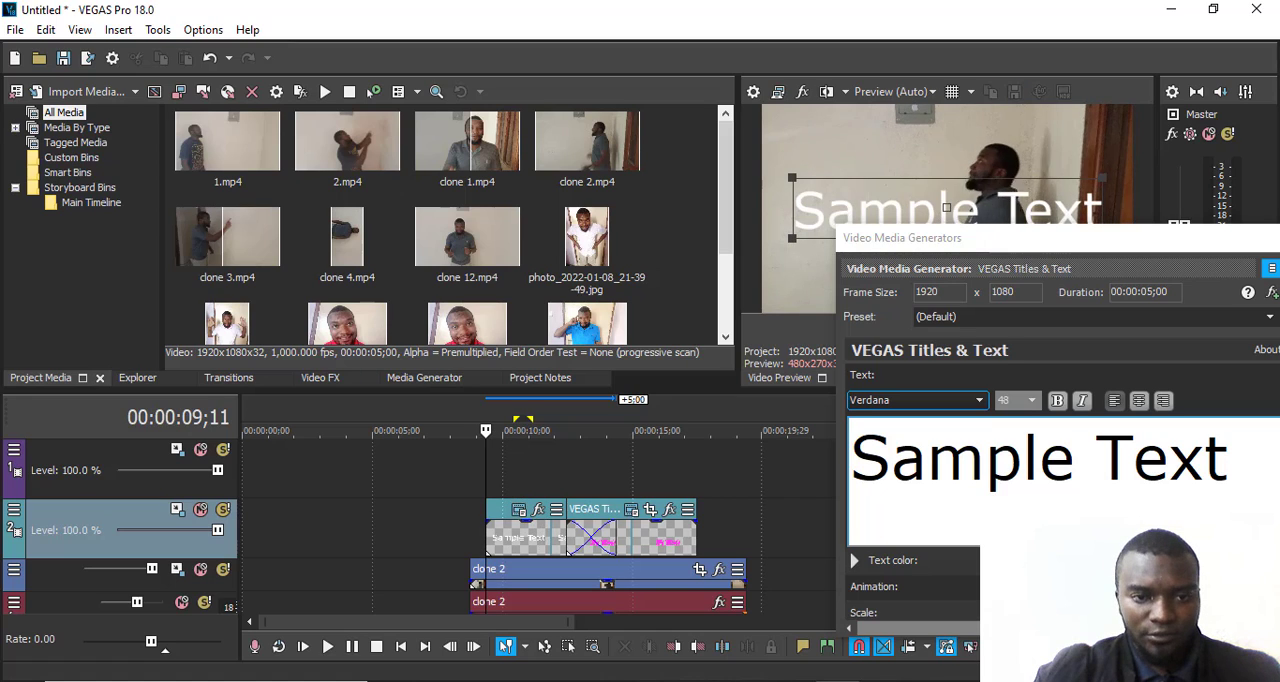
{"action": "left_click", "coordinate": [512, 438]}
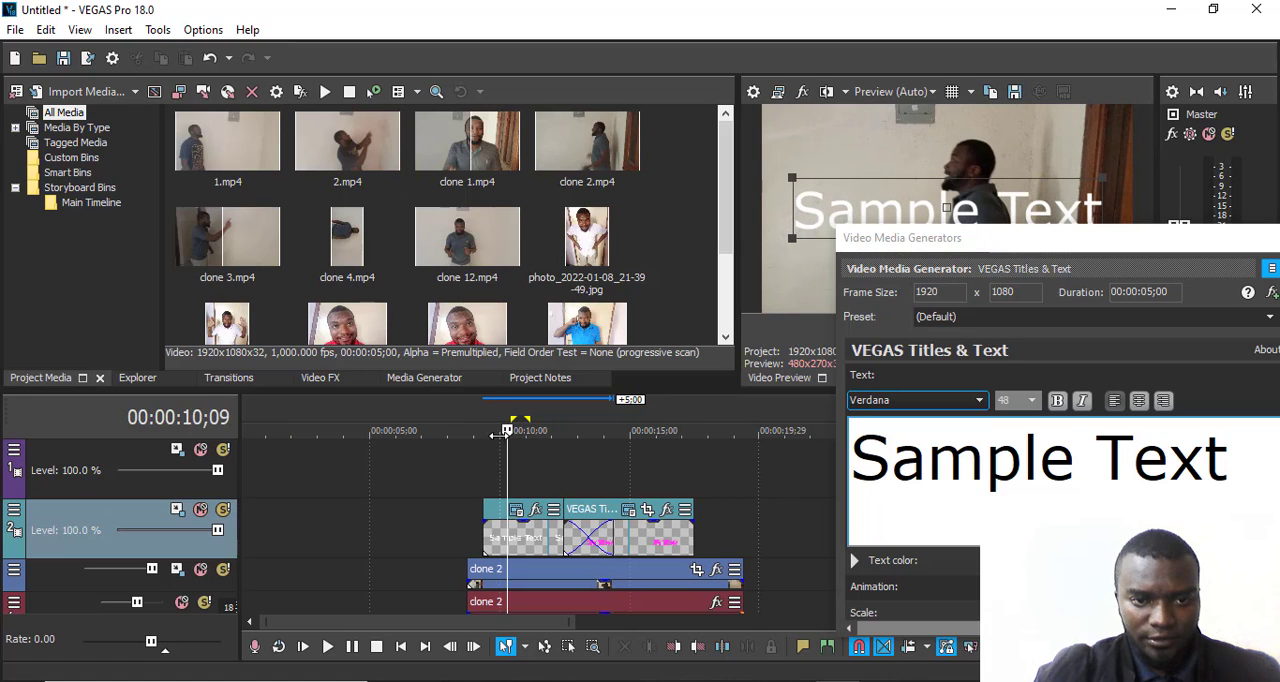
- Replace the new title's sample text with "My Film"
{"action": "left_click_drag", "start_coordinate": [1015, 238], "coordinate": [342, 140]}
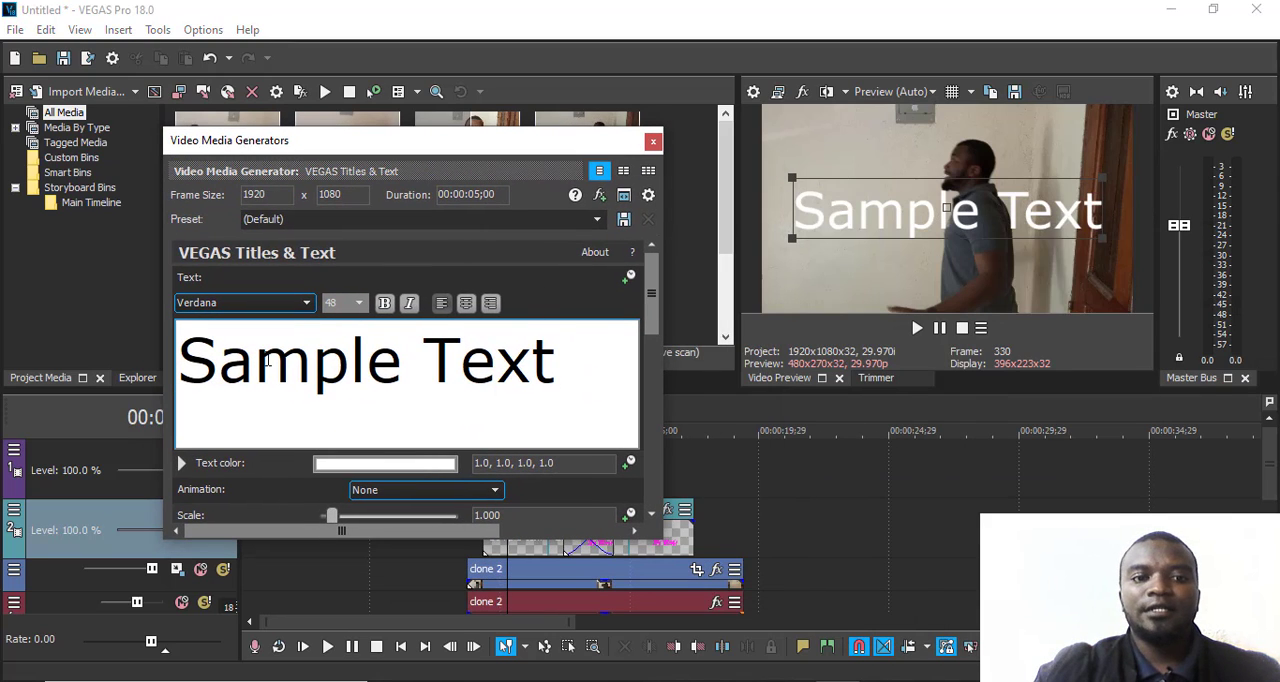
{"action": "left_click_drag", "start_coordinate": [215, 358], "coordinate": [563, 370]}
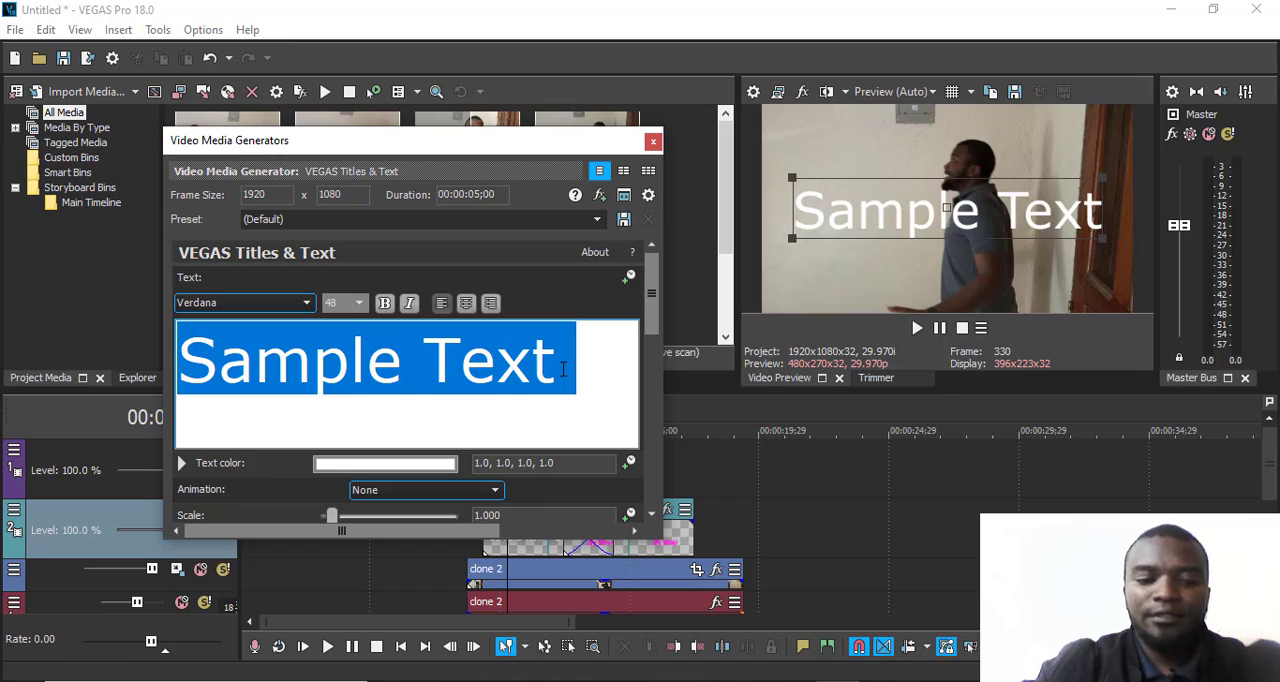
{"action": "type", "text": "Mov"}
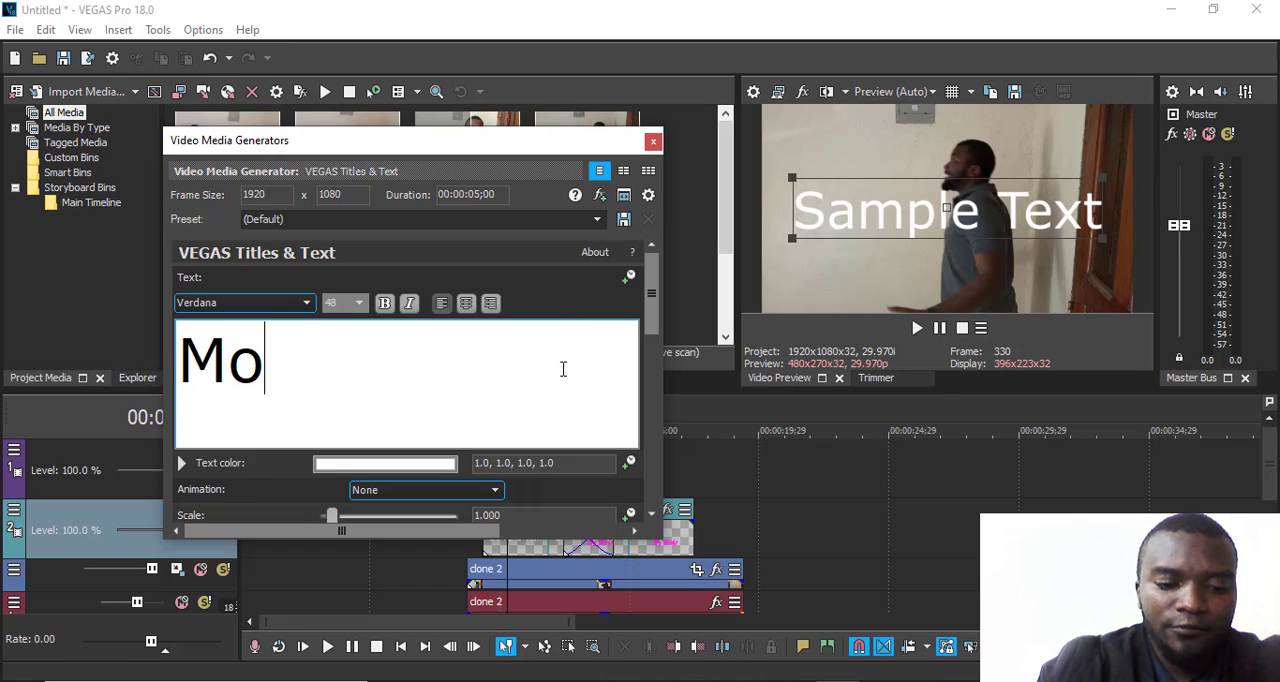
{"action": "key", "text": "BackSpace"}
{"action": "key", "text": "BackSpace"}
{"action": "key", "text": "BackSpace"}
{"action": "type", "text": "M"}
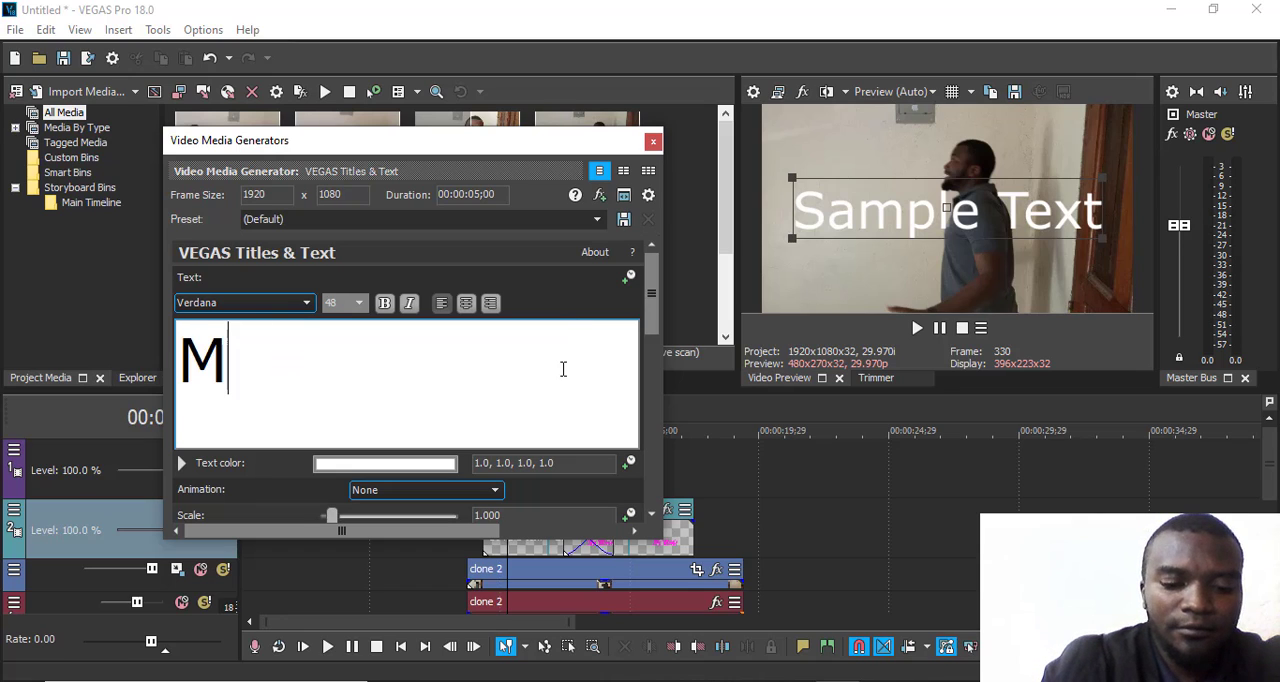
{"action": "type", "text": "y F"}
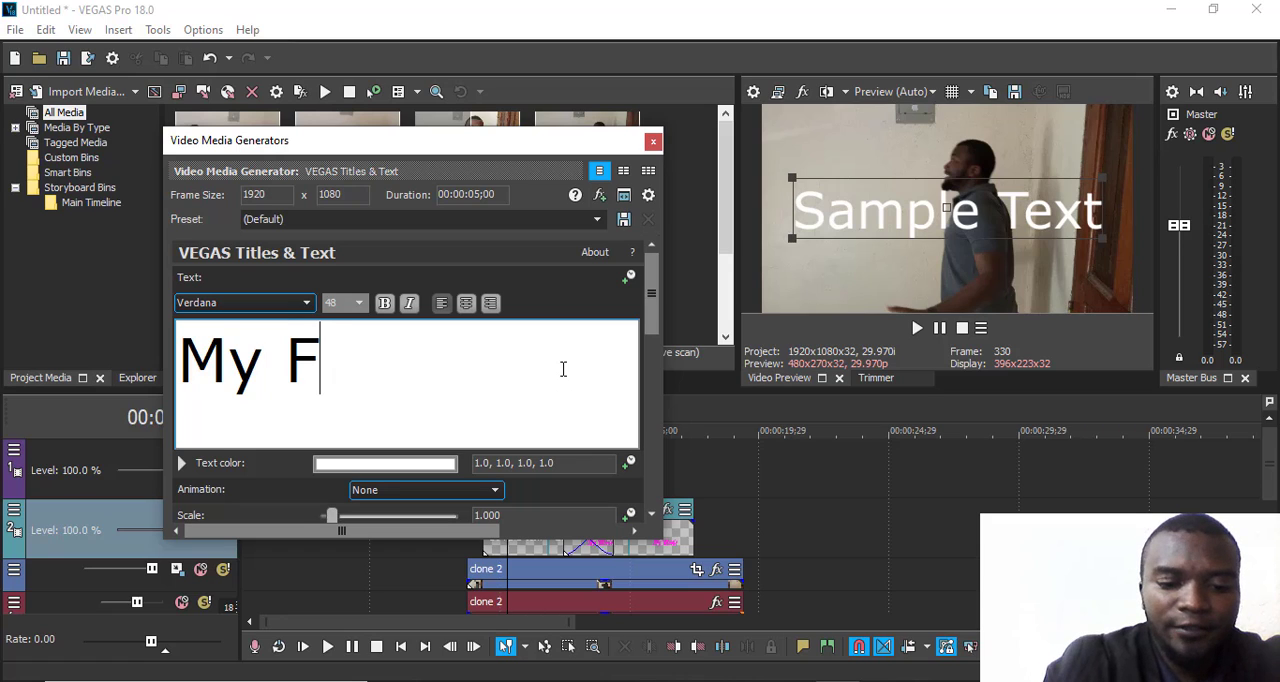
{"action": "type", "text": "ilm"}
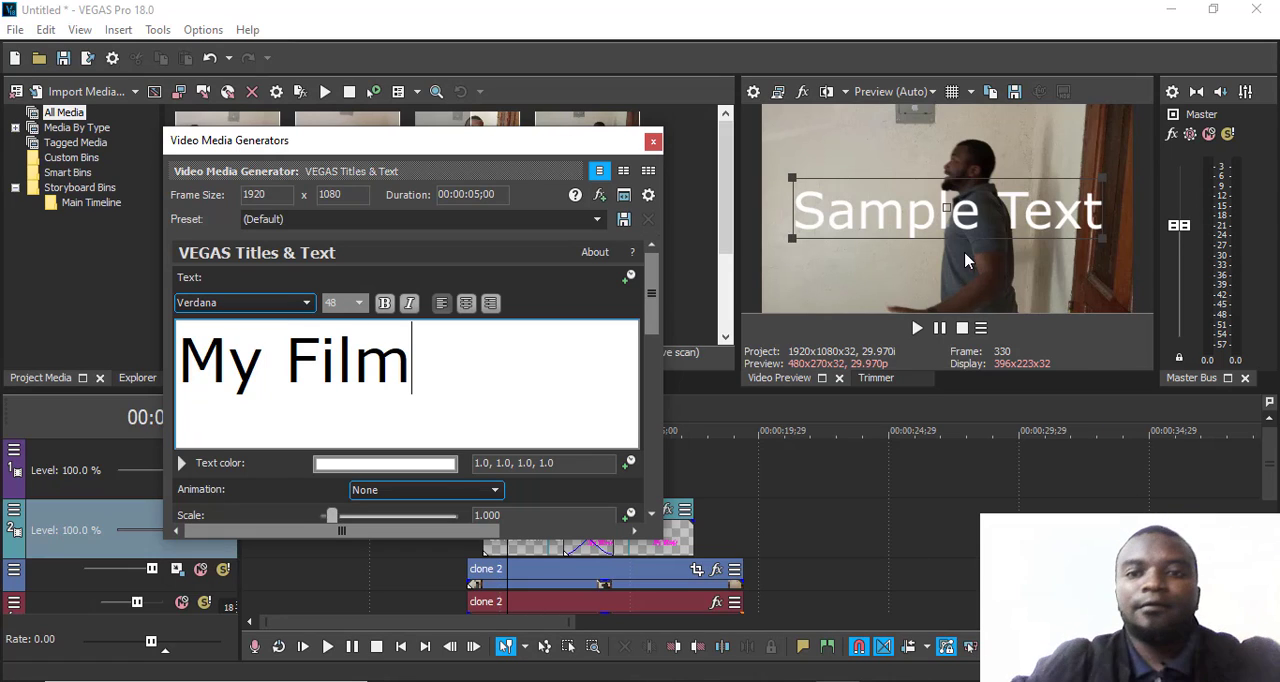
- Play the timeline from within the "My Film" event and move the title settings window clear of the time ruler
{"action": "left_click", "coordinate": [920, 208]}
{"action": "left_click_drag", "start_coordinate": [408, 150], "coordinate": [407, 103]}
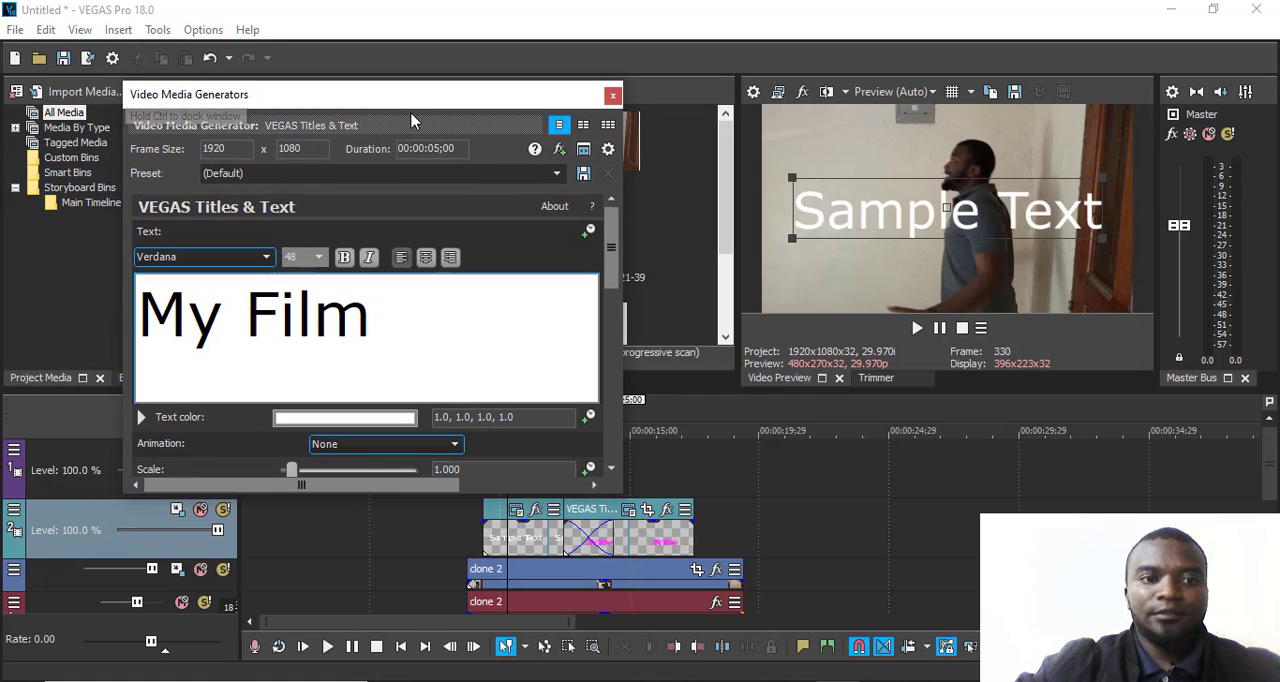
{"action": "left_click_drag", "start_coordinate": [379, 319], "coordinate": [138, 318]}
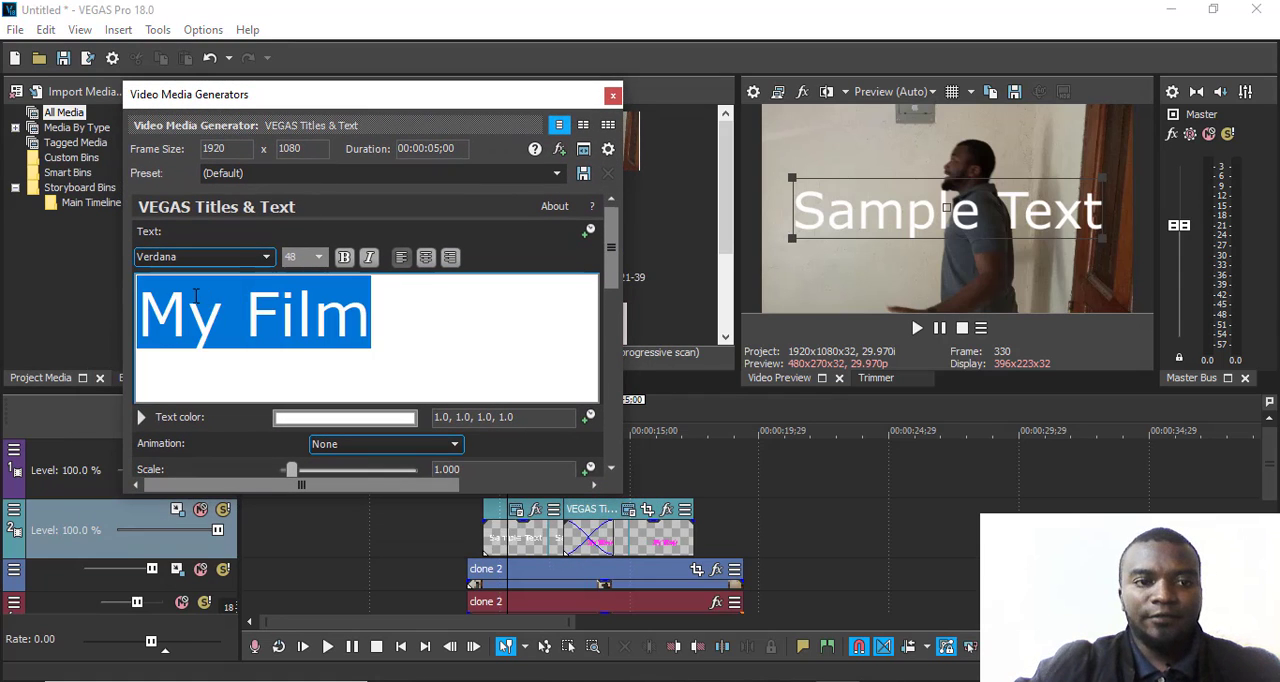
{"action": "left_click", "coordinate": [539, 535]}
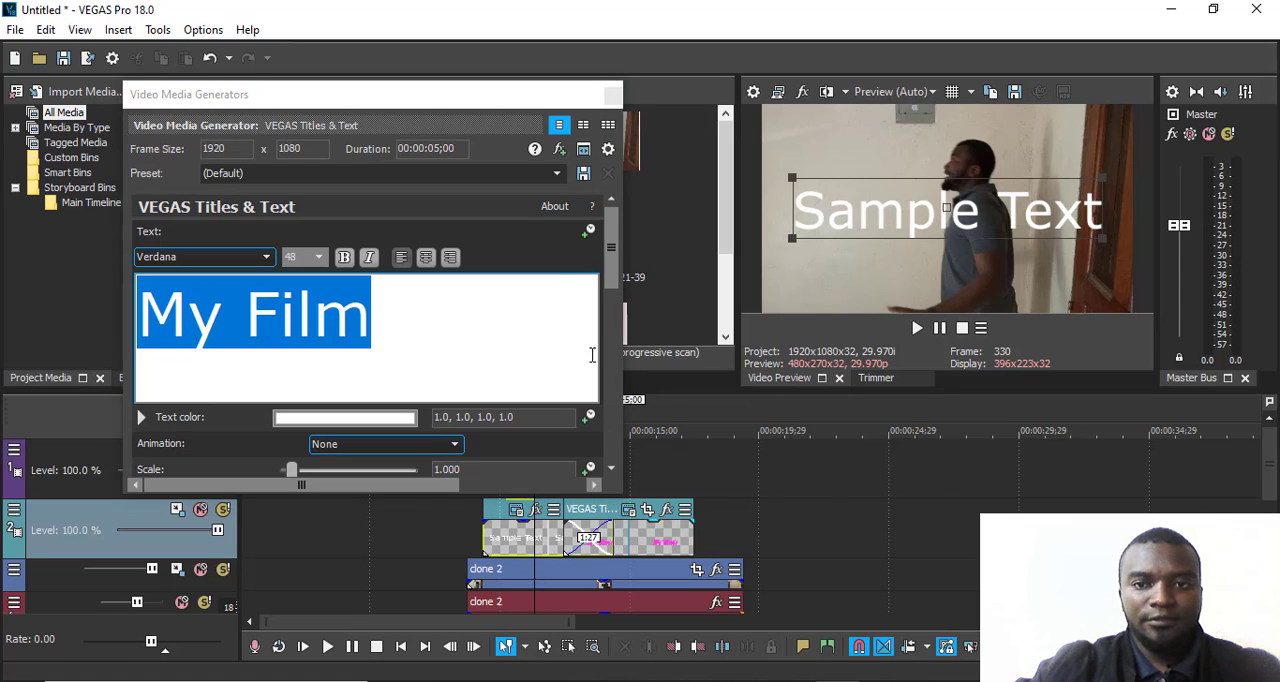
{"action": "left_click", "coordinate": [917, 338]}
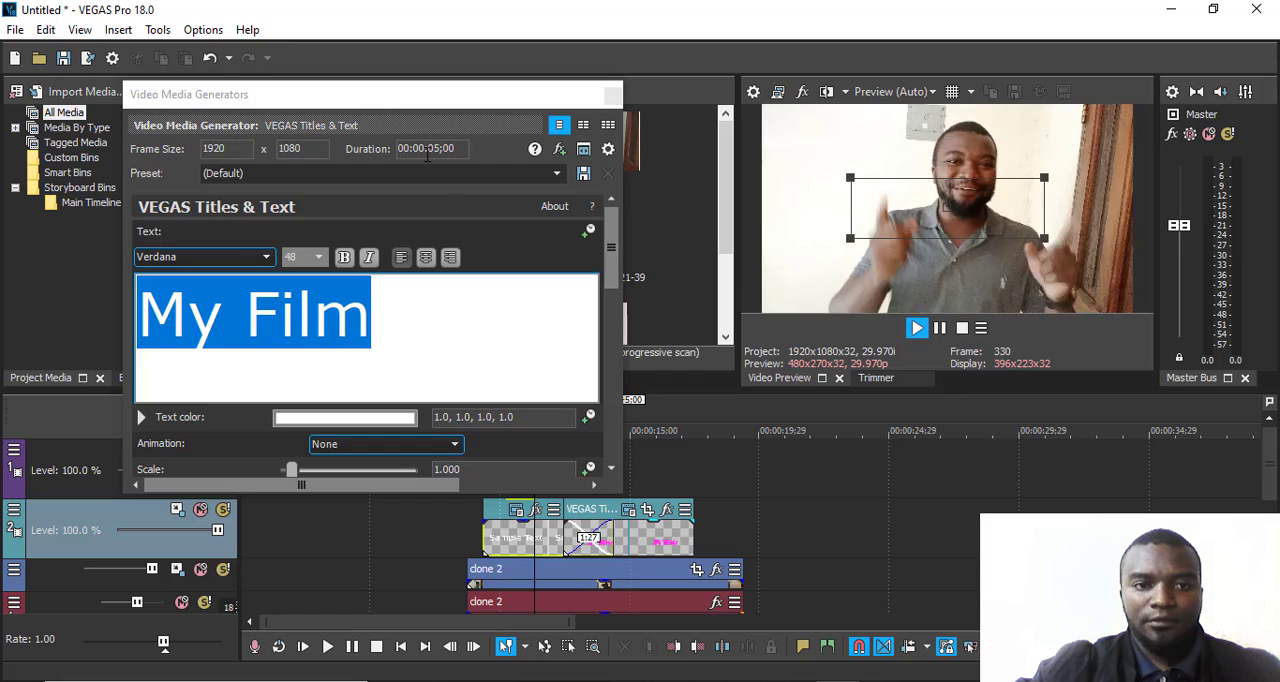
{"action": "left_click_drag", "start_coordinate": [390, 95], "coordinate": [377, 30]}
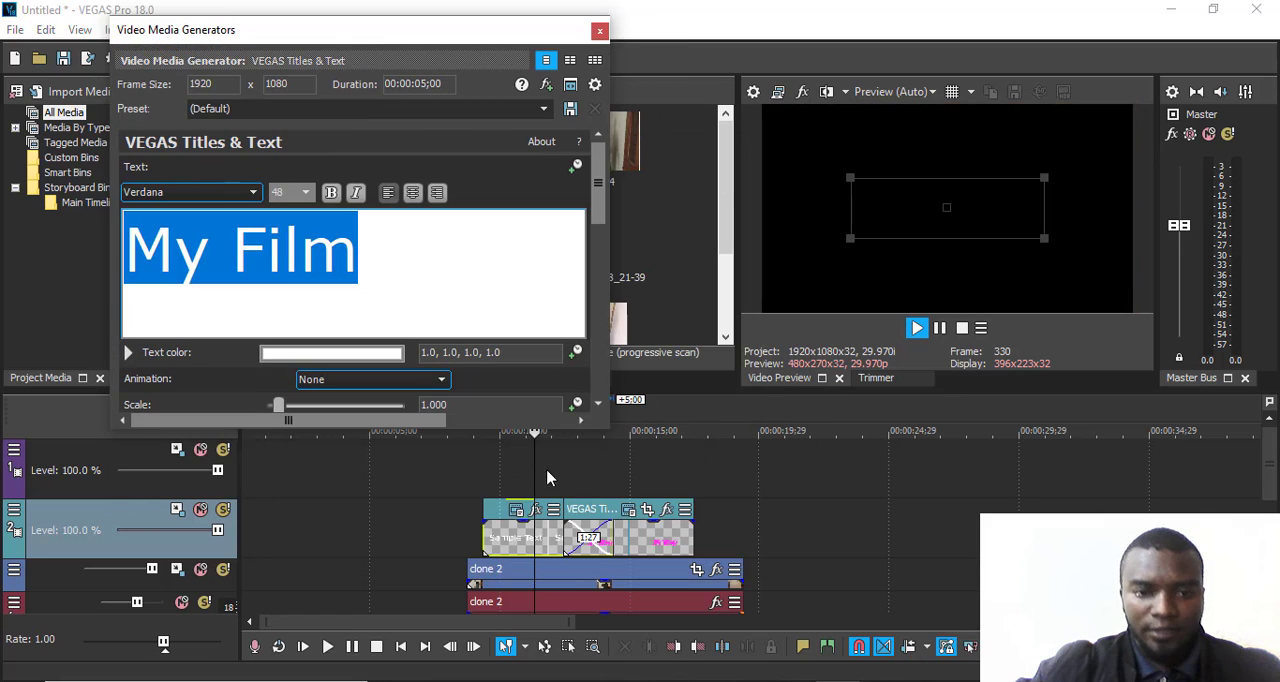
- Place the playback cursor near the start of the "My Film" title and set its text color to orange (1.0, 0.53, 0.1, 1.0)
{"action": "left_click", "coordinate": [514, 459]}
{"action": "left_click_drag", "start_coordinate": [514, 437], "coordinate": [498, 457]}
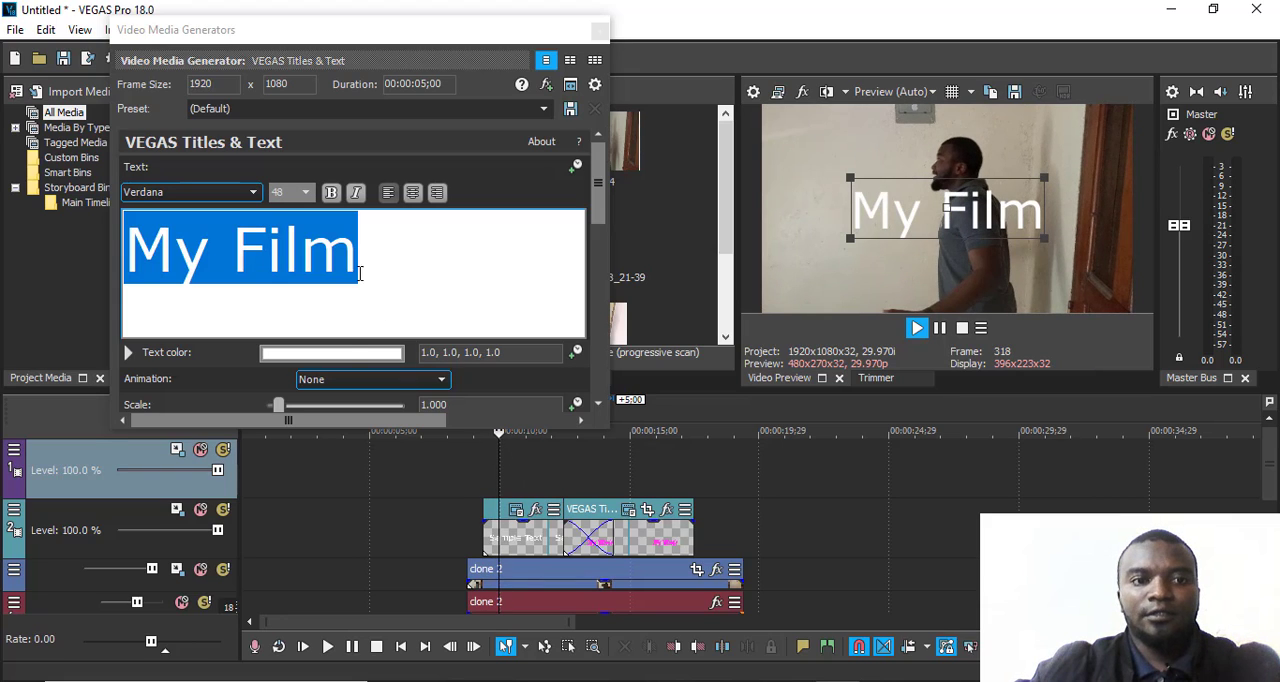
{"action": "left_click", "coordinate": [352, 353]}
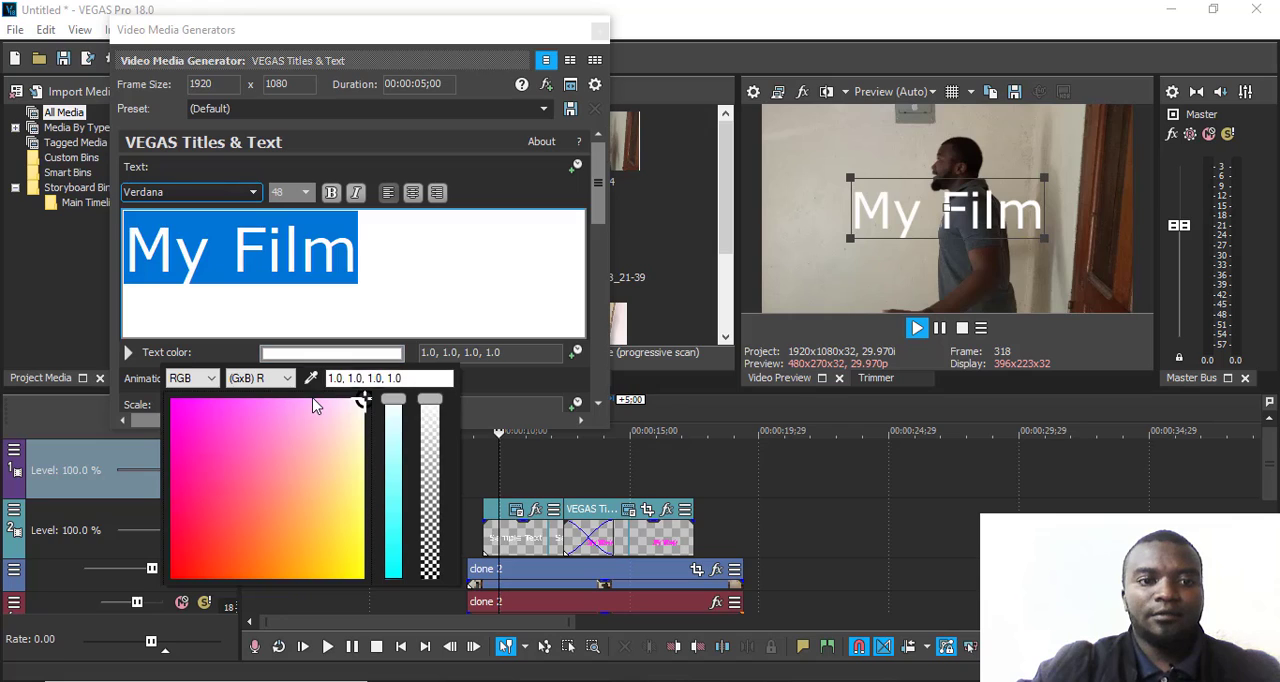
{"action": "left_click", "coordinate": [316, 421]}
{"action": "left_click", "coordinate": [203, 411]}
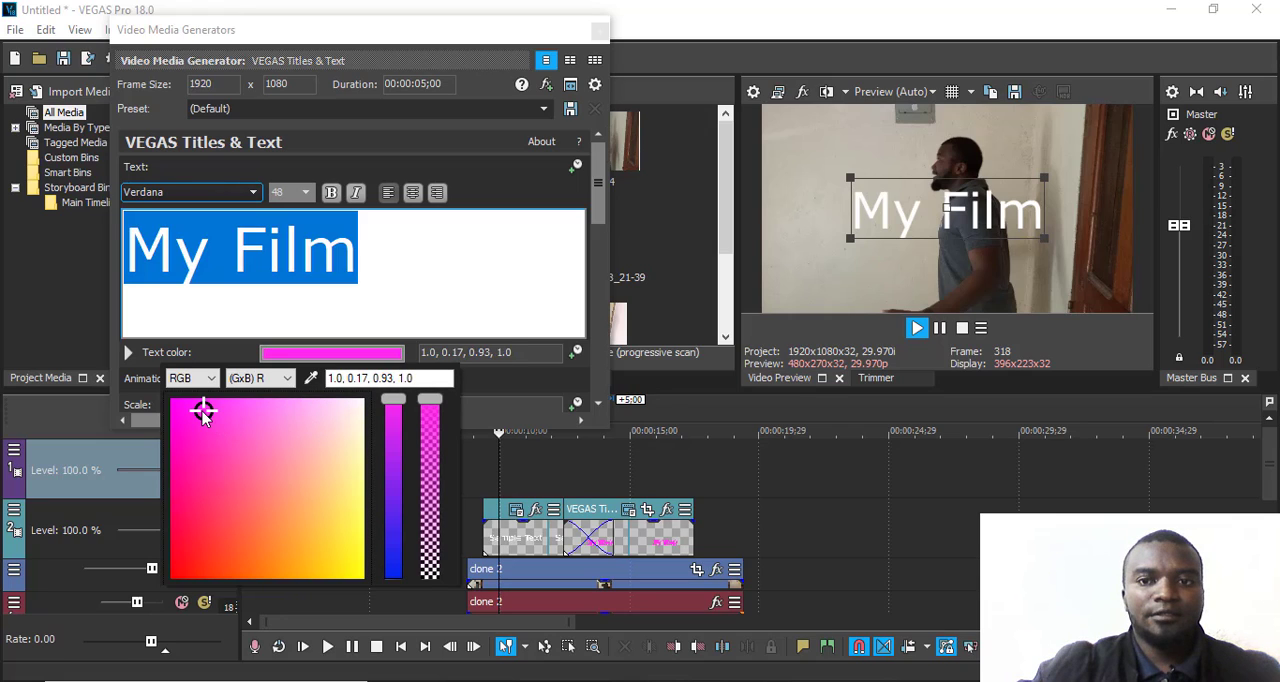
{"action": "left_click", "coordinate": [217, 503]}
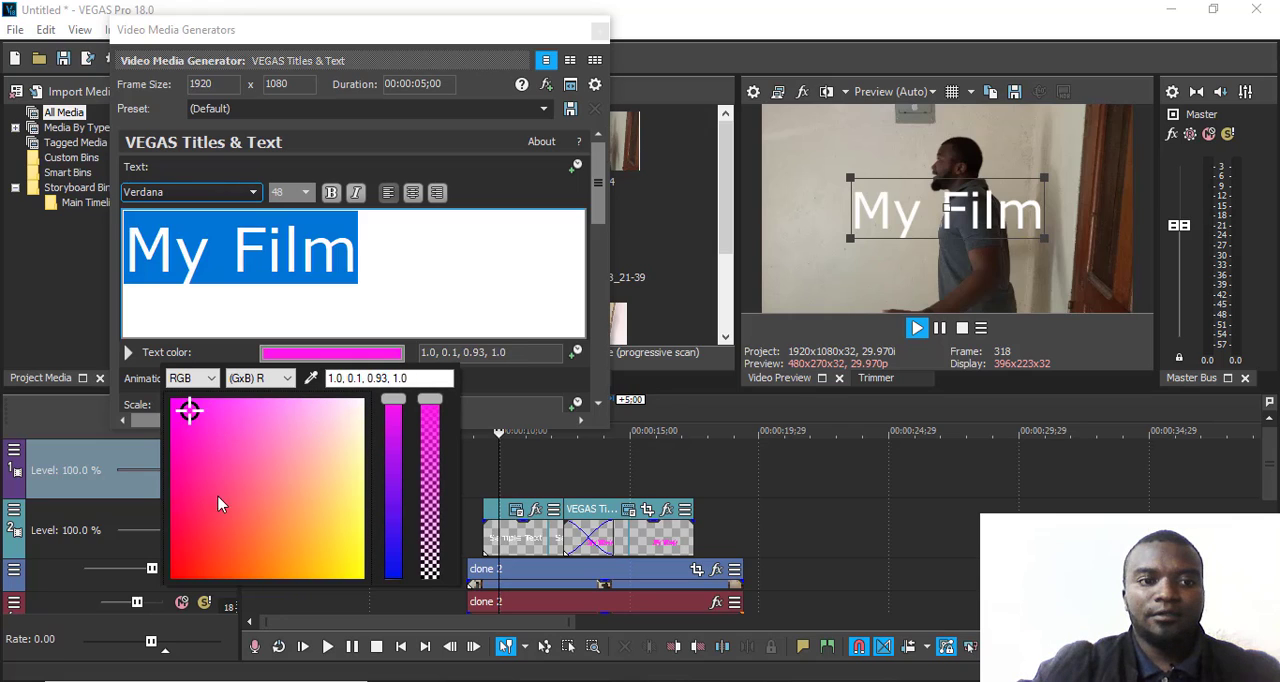
{"action": "left_click", "coordinate": [273, 561]}
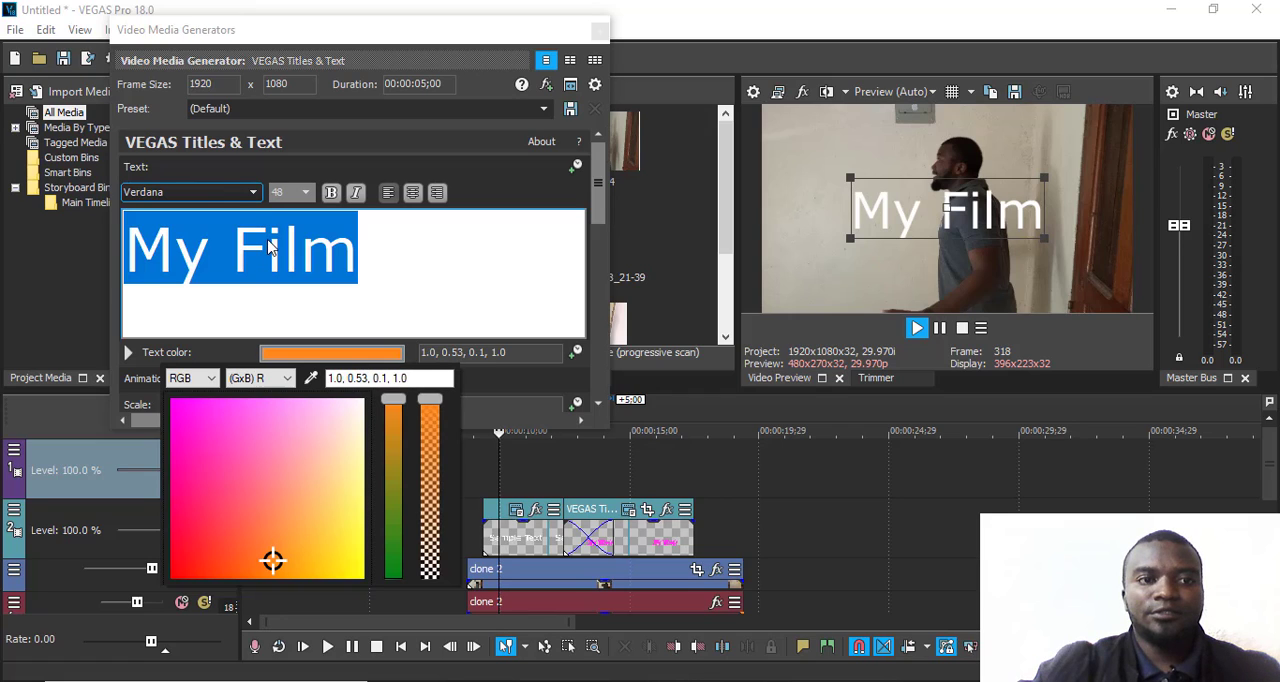
- Try the Wingdings 3 and Yu Gothic UI Semilight fonts on the "My Film" text
{"action": "left_click", "coordinate": [240, 192]}
{"action": "left_click", "coordinate": [241, 193]}
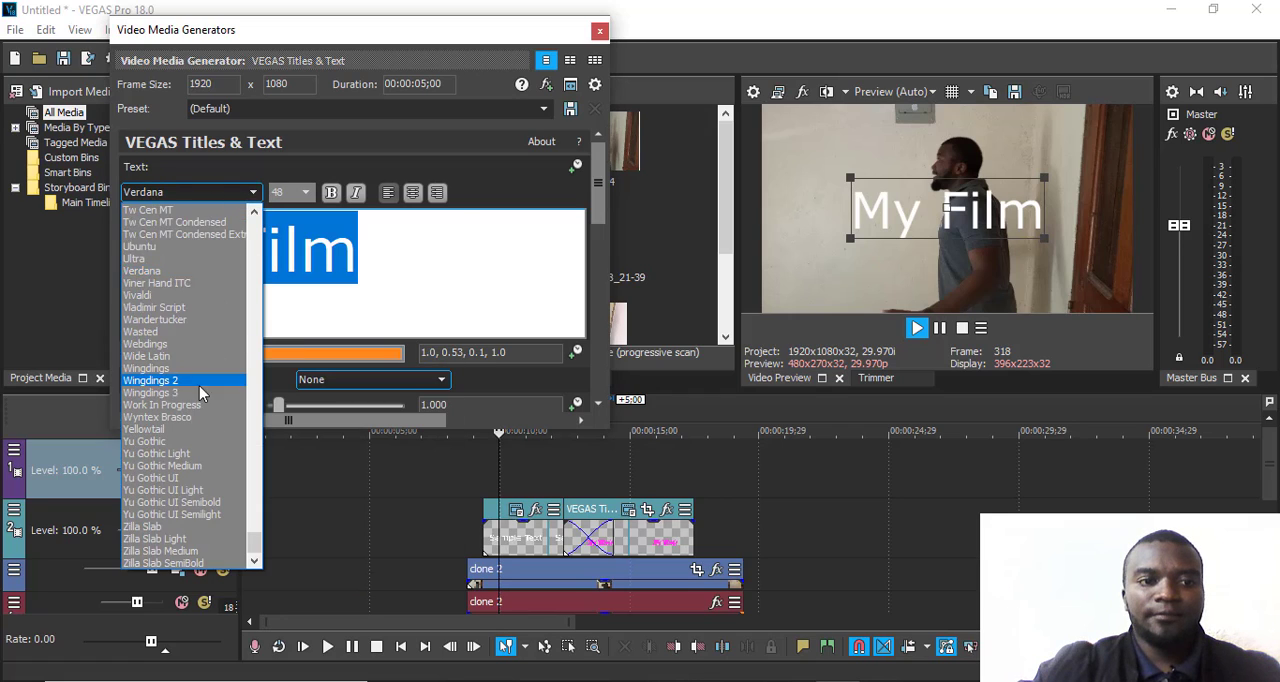
{"action": "left_click", "coordinate": [200, 390]}
{"action": "left_click", "coordinate": [246, 194]}
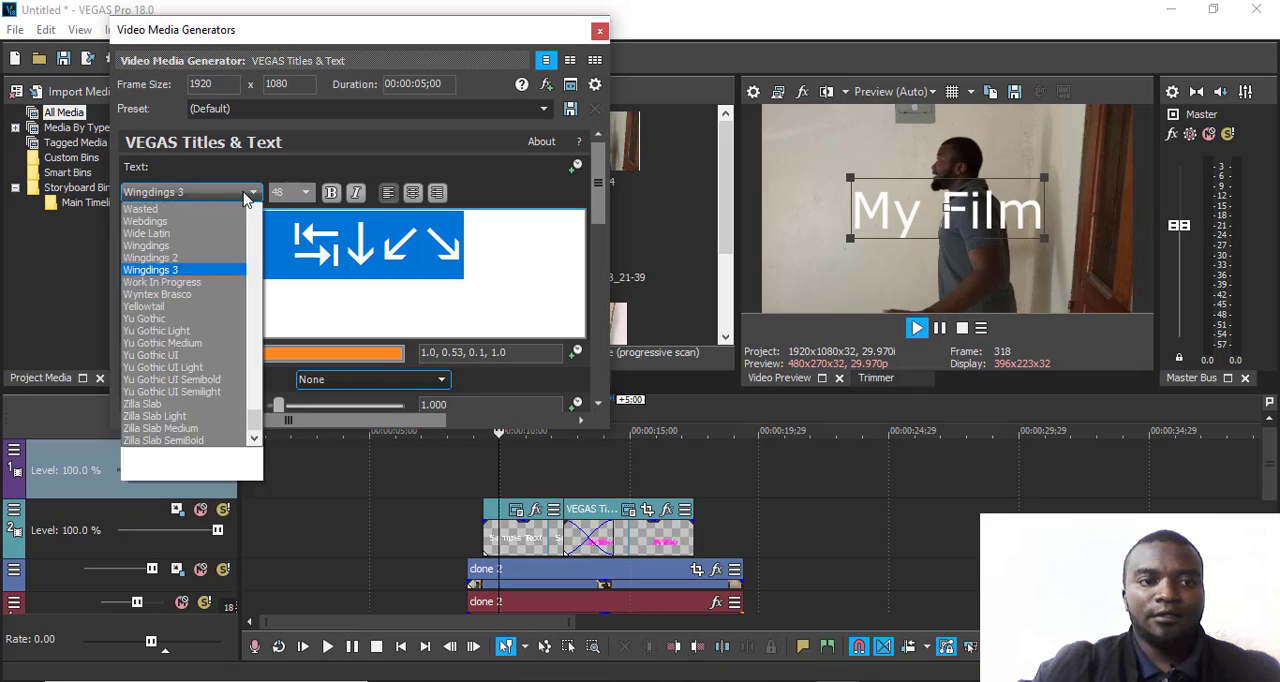
{"action": "left_click", "coordinate": [185, 515]}
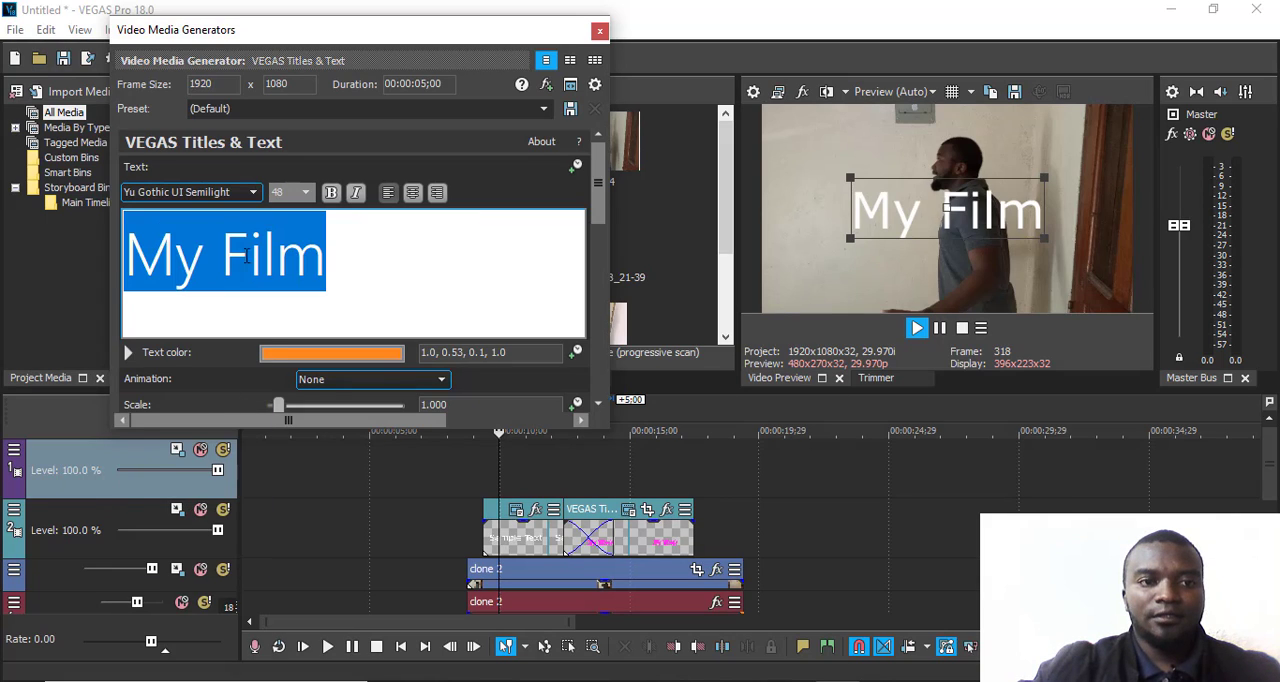
- Set the "My Film" text's font to Viner Hand ITC and close the title settings
{"action": "left_click", "coordinate": [253, 192]}
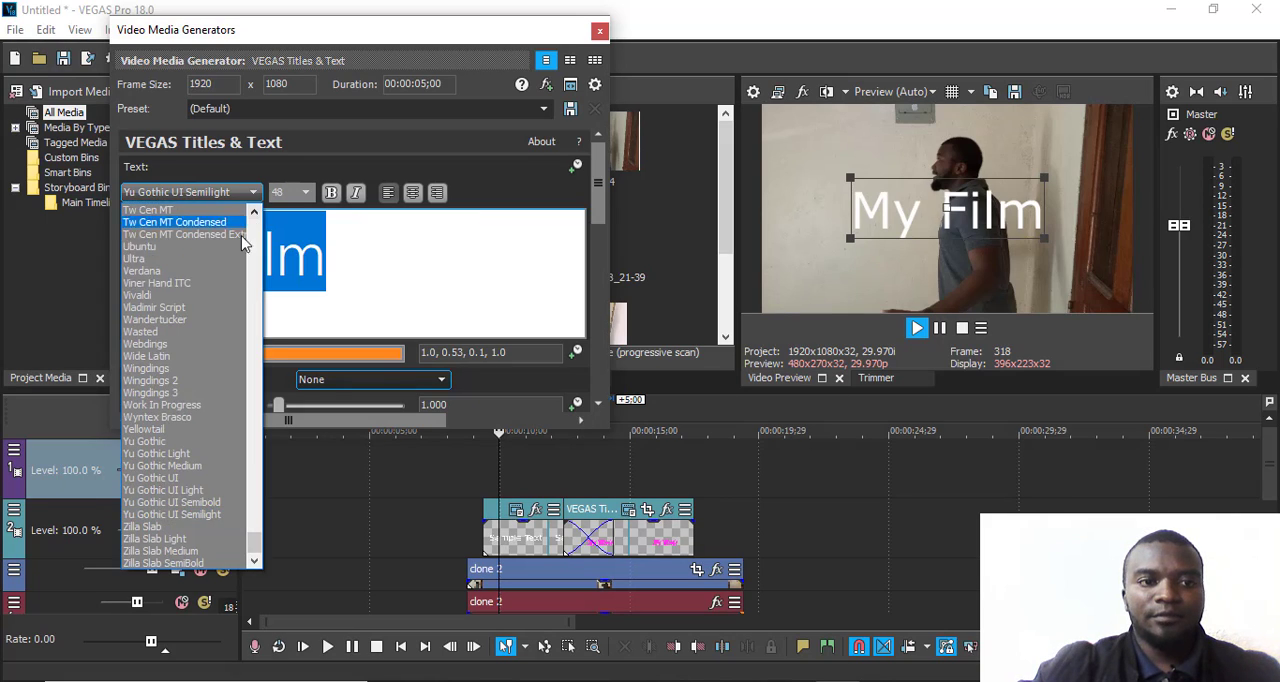
{"action": "left_click", "coordinate": [198, 293]}
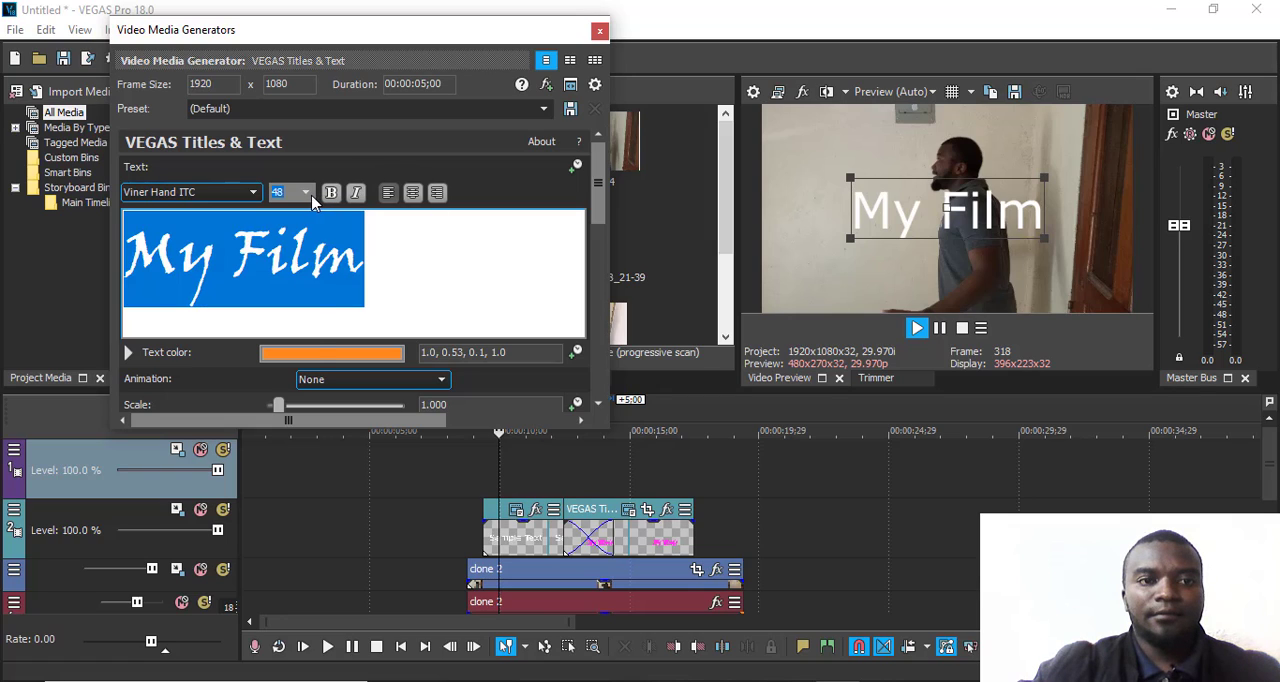
{"action": "left_click", "coordinate": [308, 195]}
{"action": "left_click", "coordinate": [285, 355]}
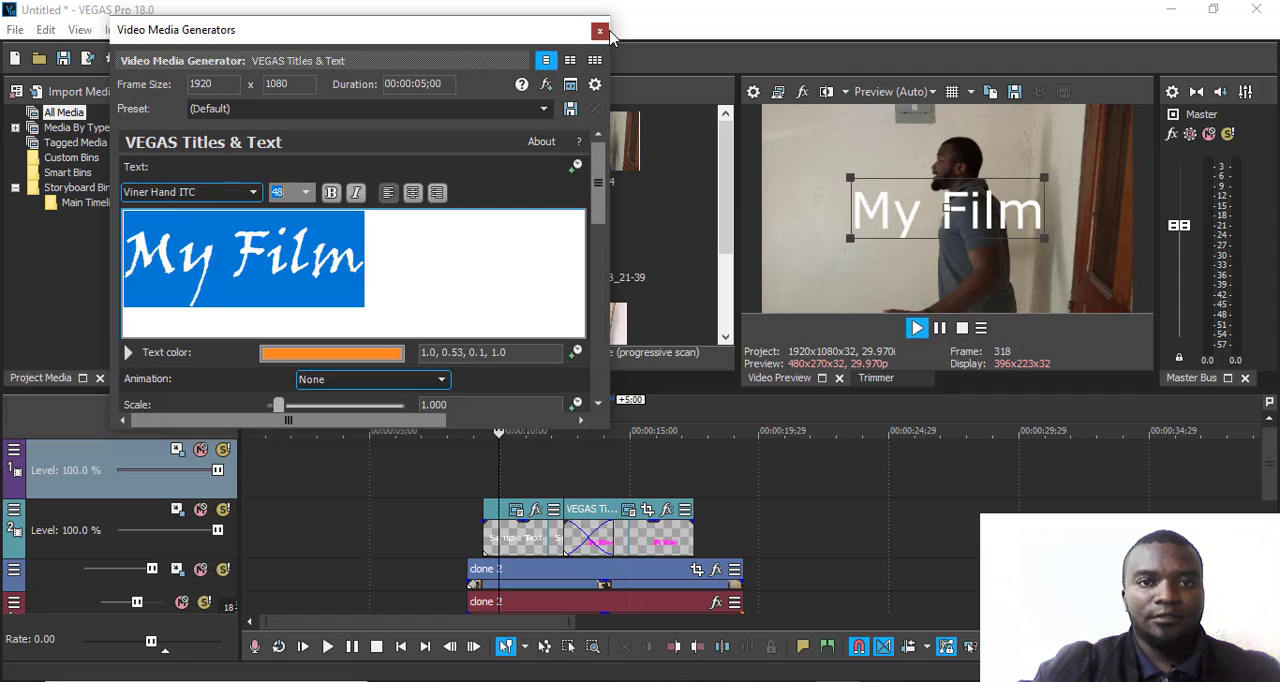
{"action": "left_click", "coordinate": [599, 31]}
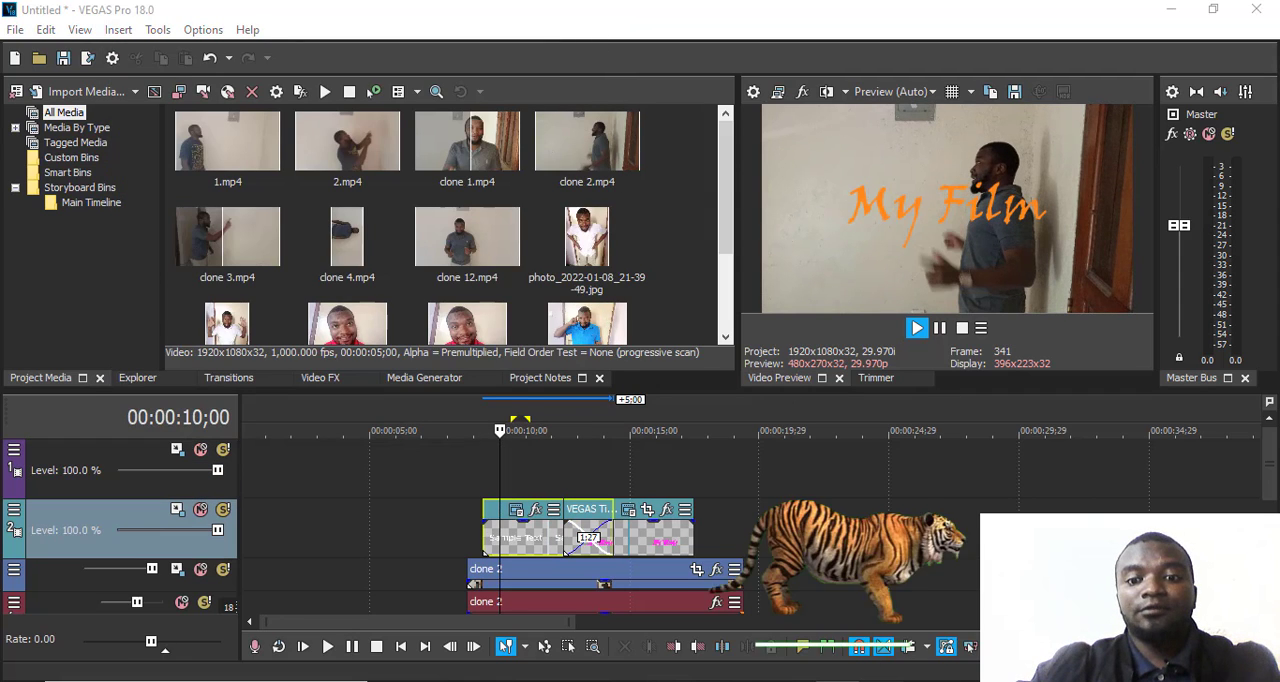